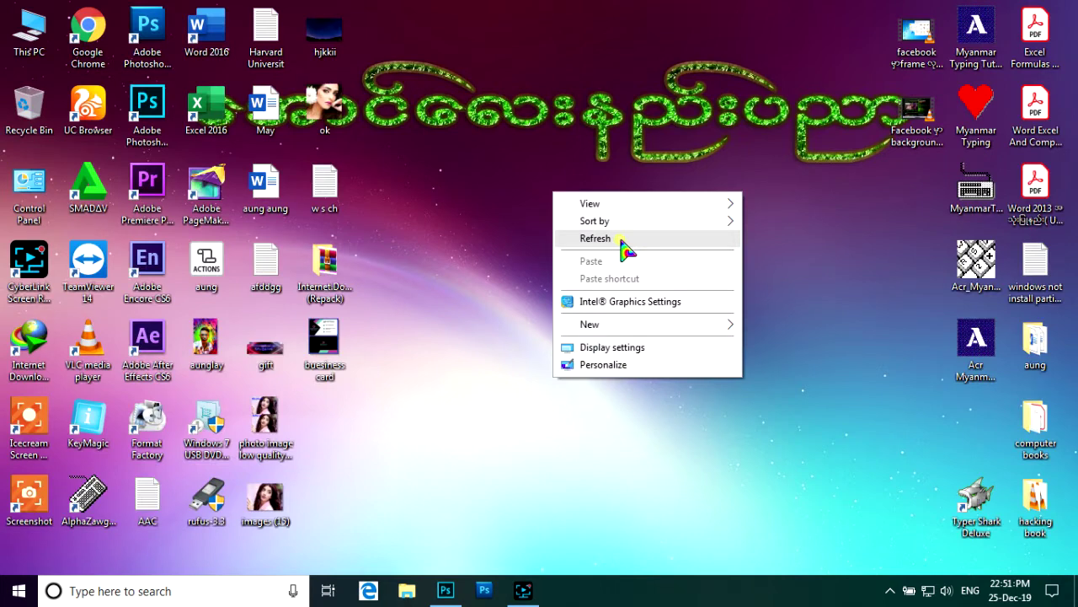
- Refresh the Windows desktop several times, then bring the Photoshop window to the front
left_click(623, 244)
right_click(563, 175)
left_click(606, 222)
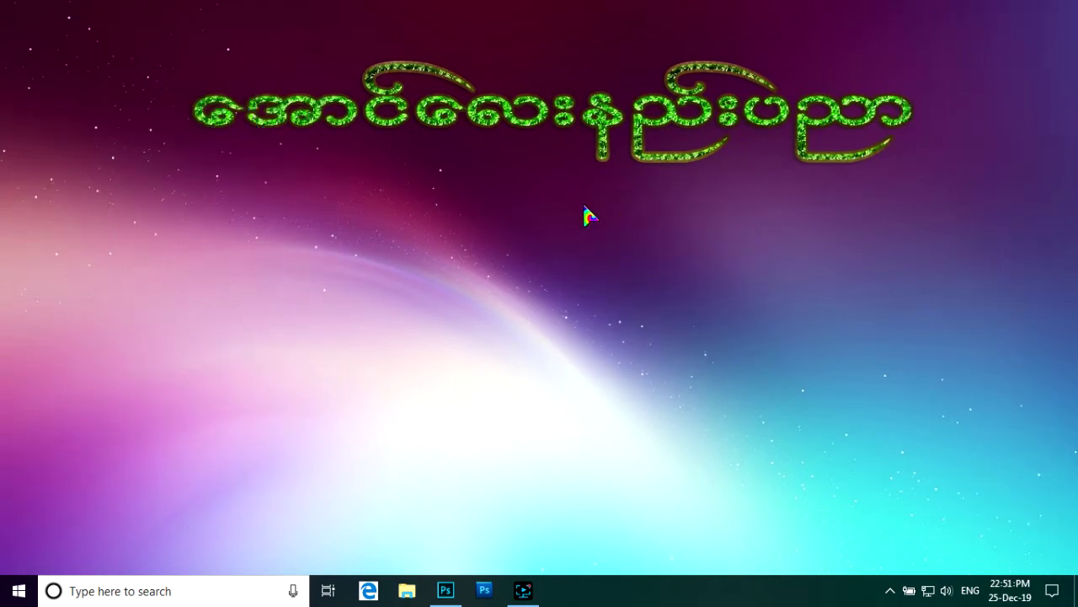
right_click(573, 185)
left_click(611, 231)
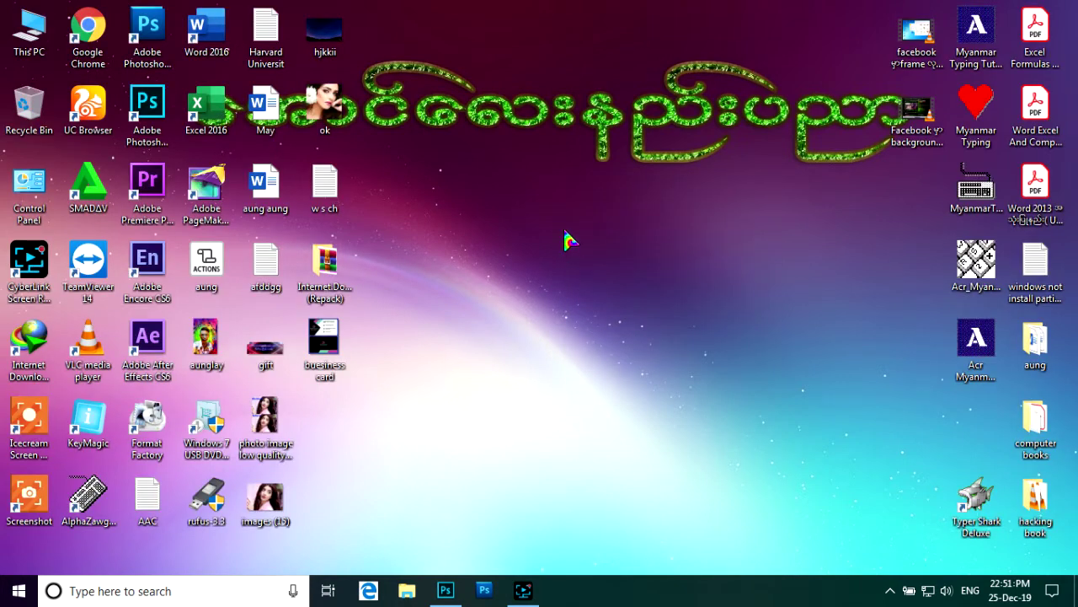
right_click(558, 200)
left_click(605, 236)
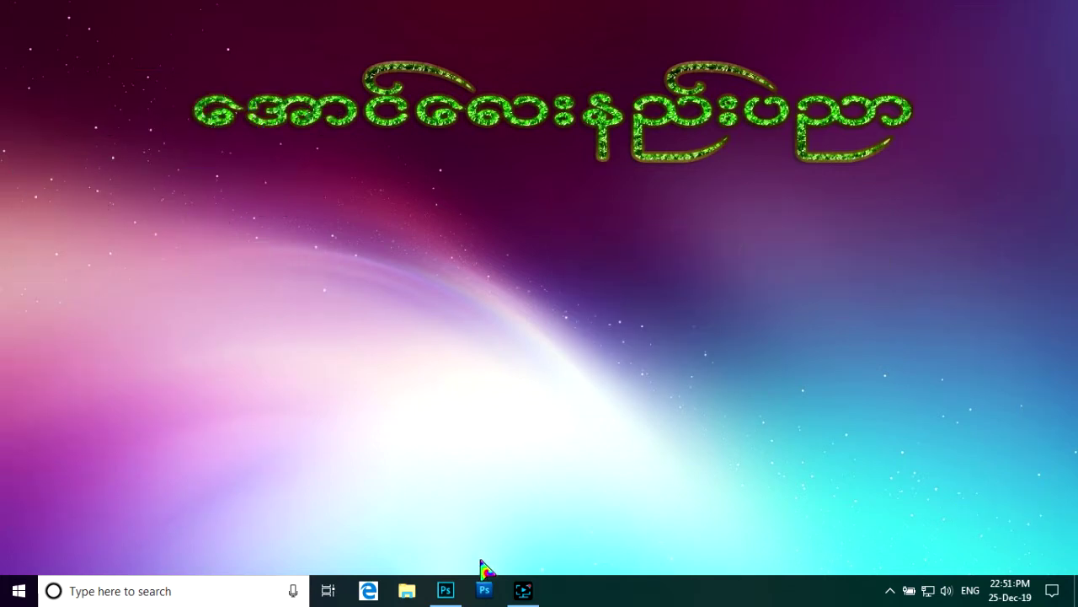
left_click(445, 591)
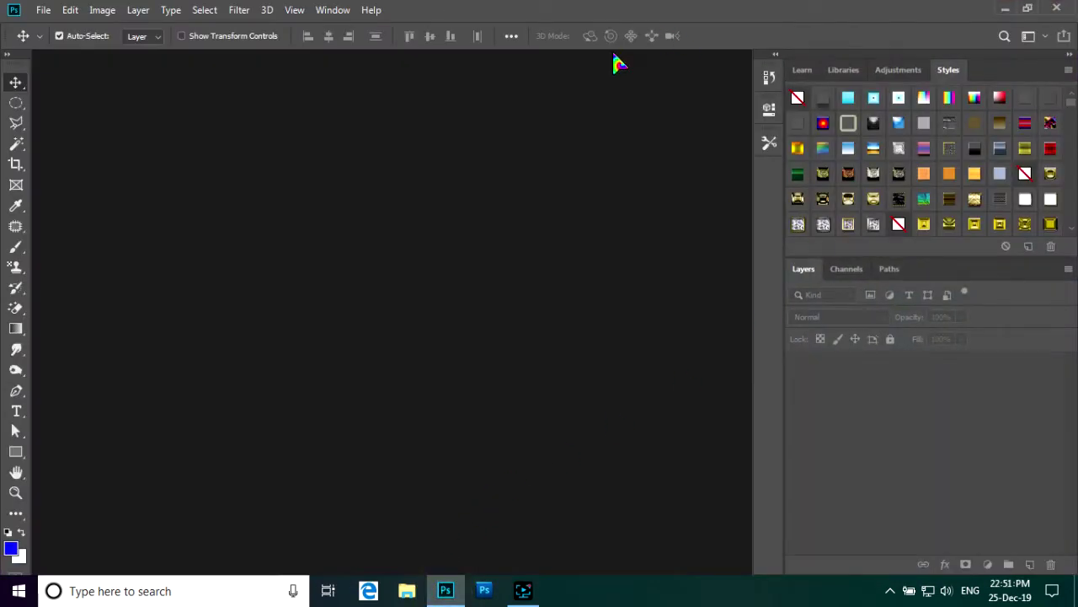
- Create a 3.5 in wide, 2 in high landscape document at 300 ppi in CMYK
left_click(44, 12)
left_click(65, 32)
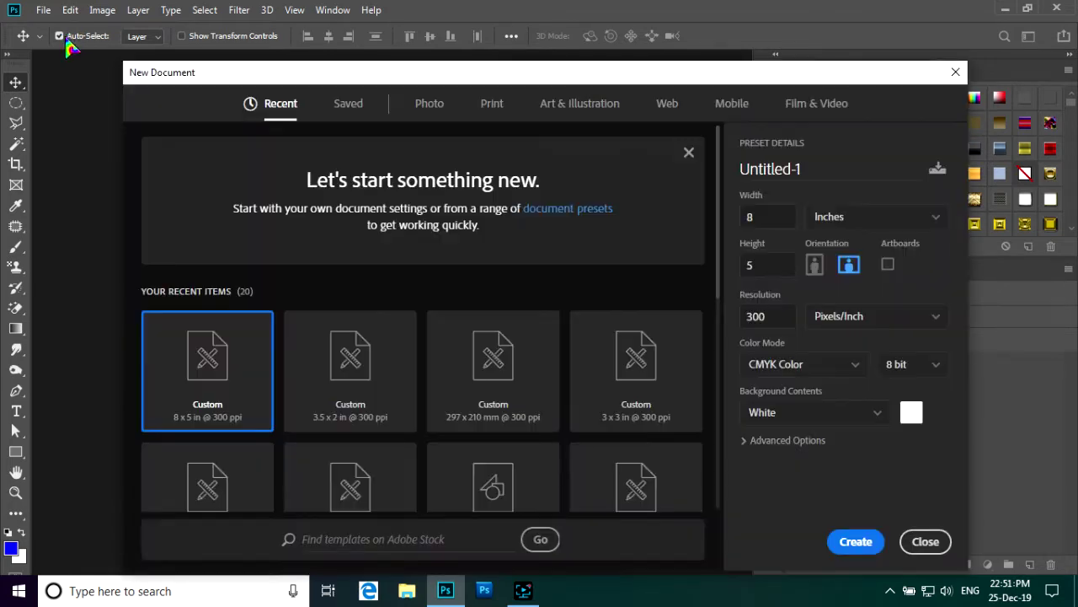
left_click(768, 217)
double_click(769, 217)
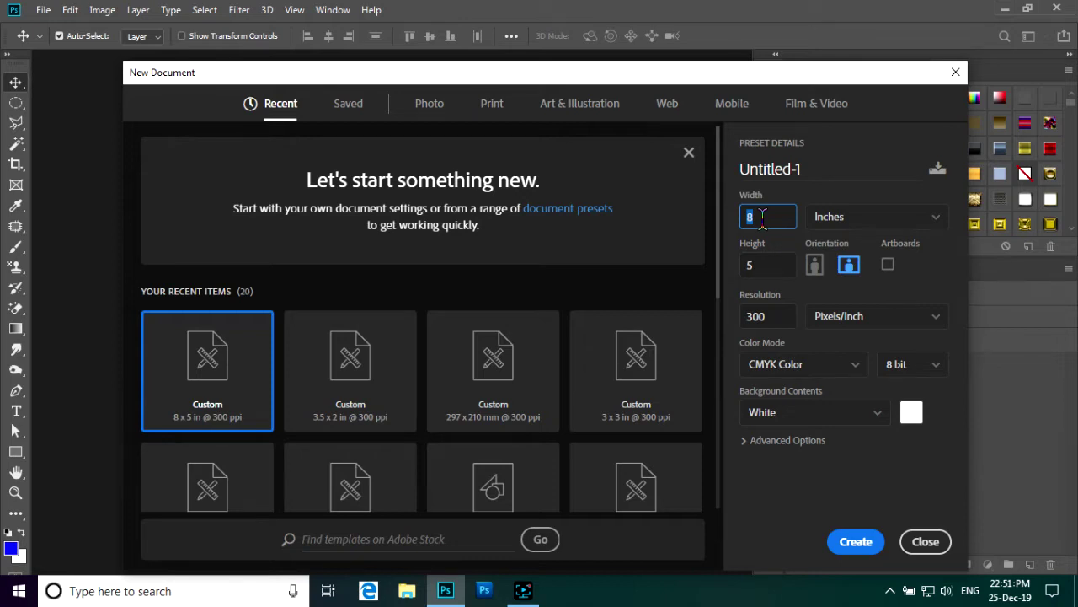
key("BackSpace")
type("3.5")
left_click(814, 263)
double_click(765, 266)
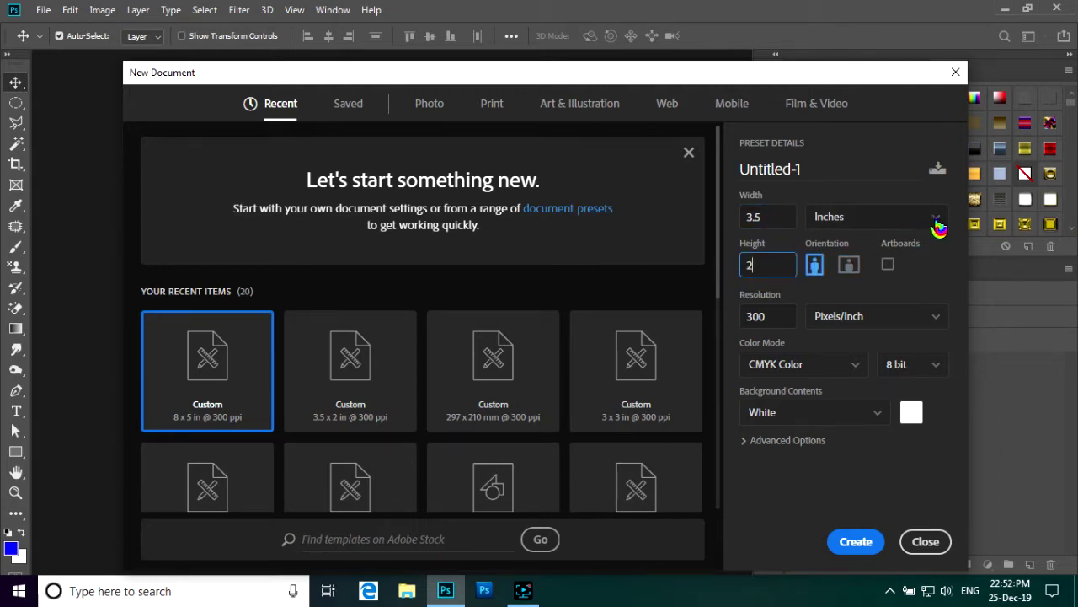
left_click(850, 266)
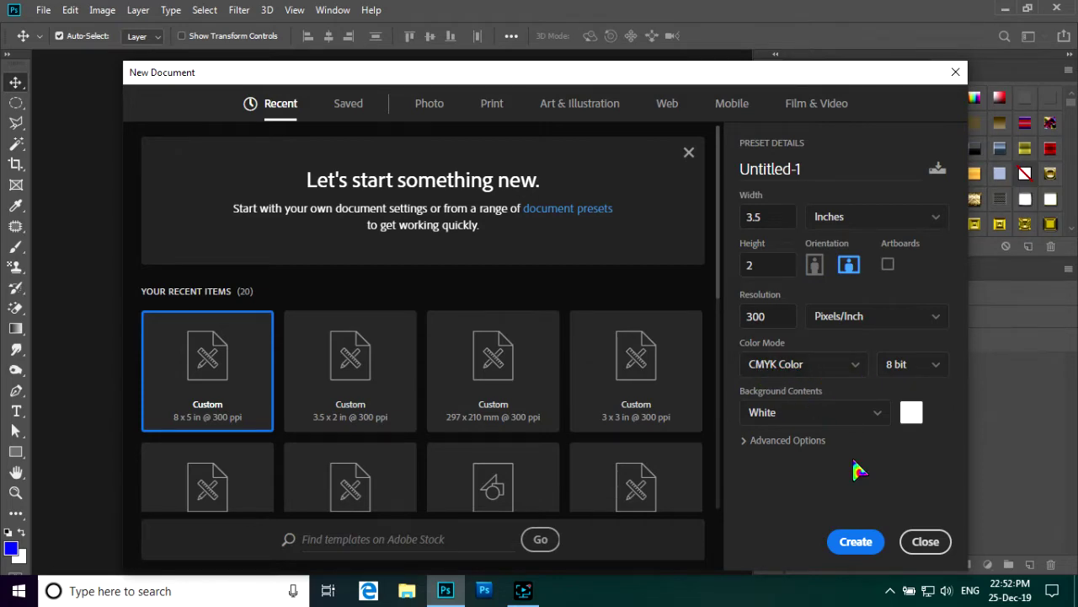
left_click(857, 543)
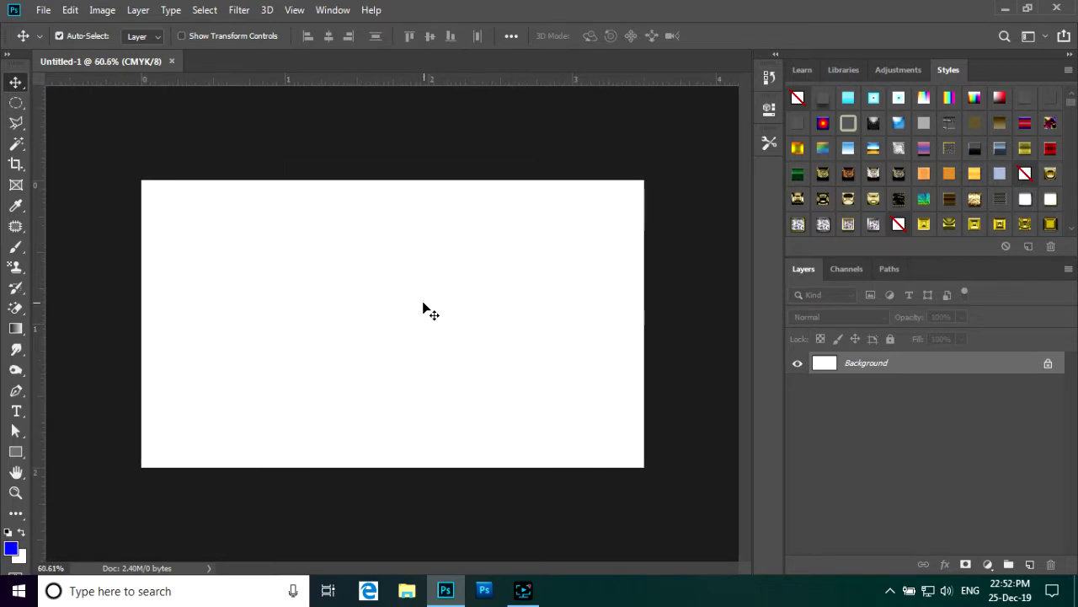
- Drag guides onto the canvas's top and left edges
scroll(423, 307, "up", 1)
scroll(435, 303, "down", 1)
scroll(434, 304, "up", 1)
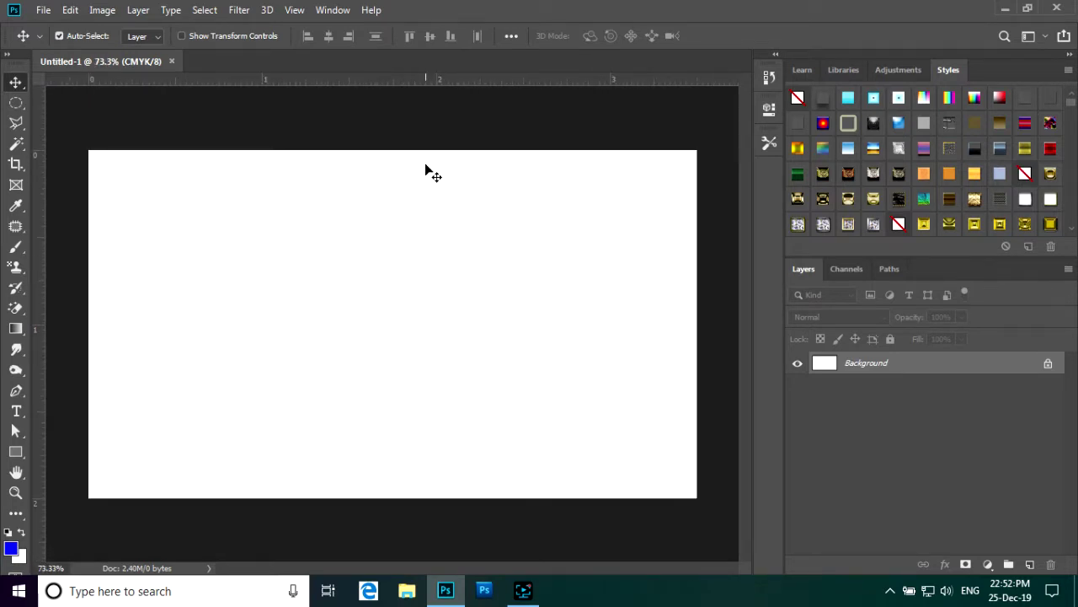
left_click_drag(422, 84, 407, 150)
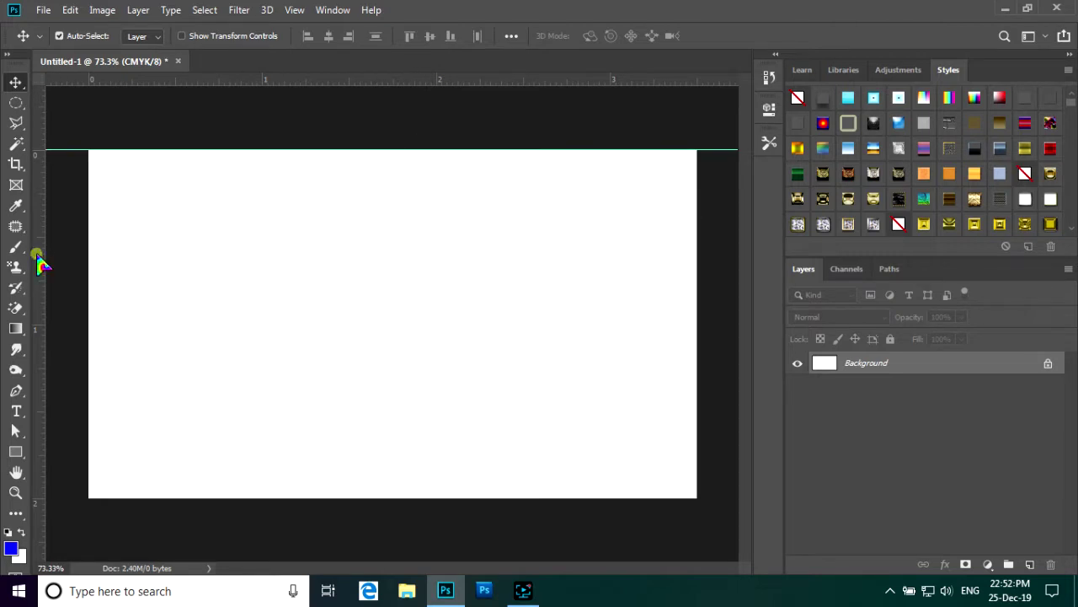
left_click_drag(39, 258, 86, 259)
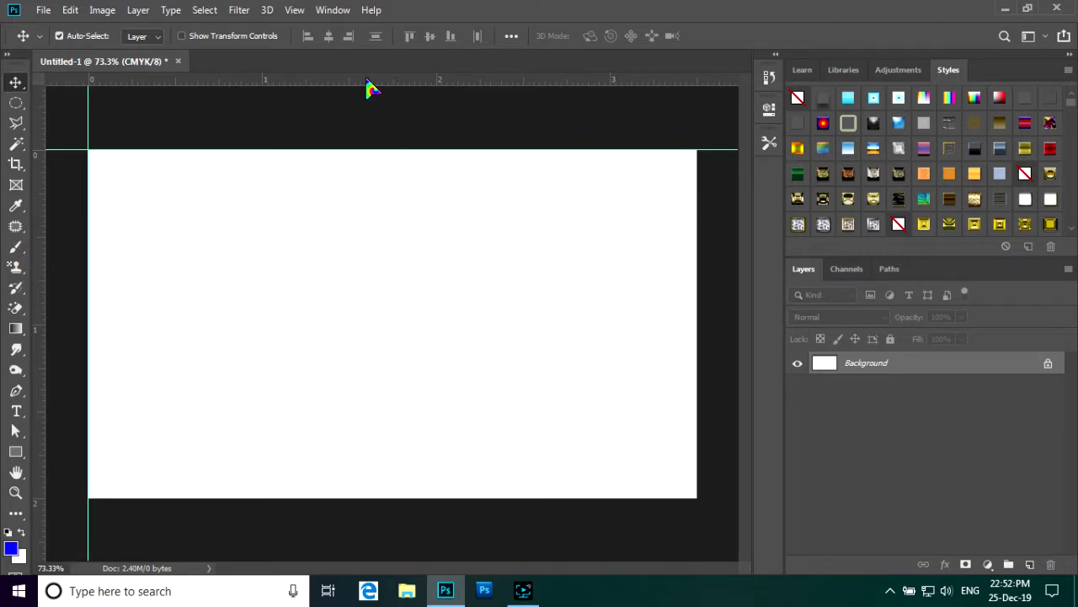
- Add guides on the right and bottom edges, redoing the misplaced bottom guide
left_click_drag(368, 88, 325, 490)
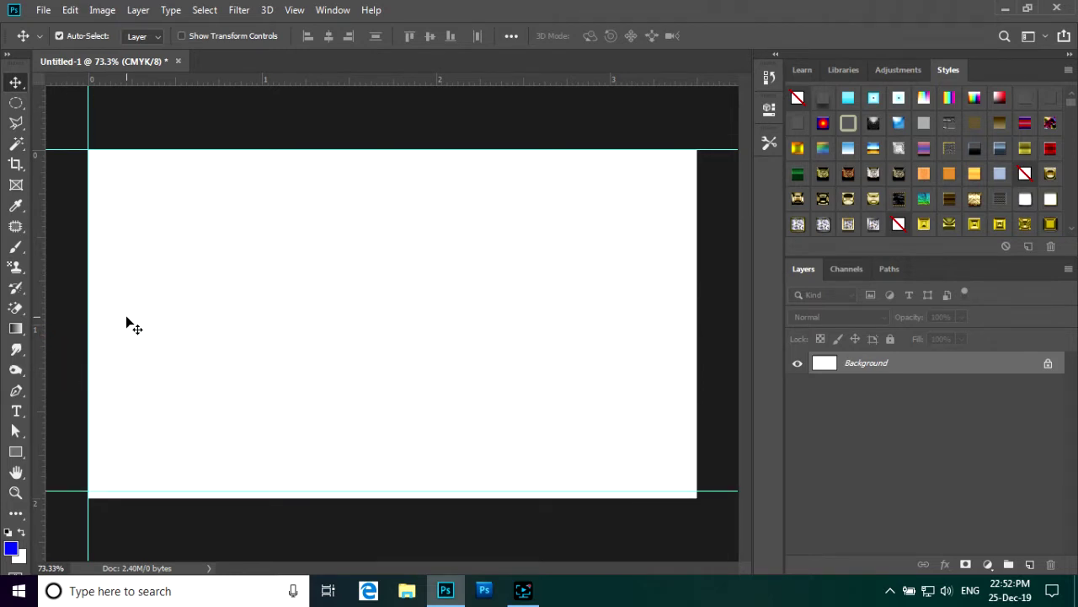
key("ctrl+z")
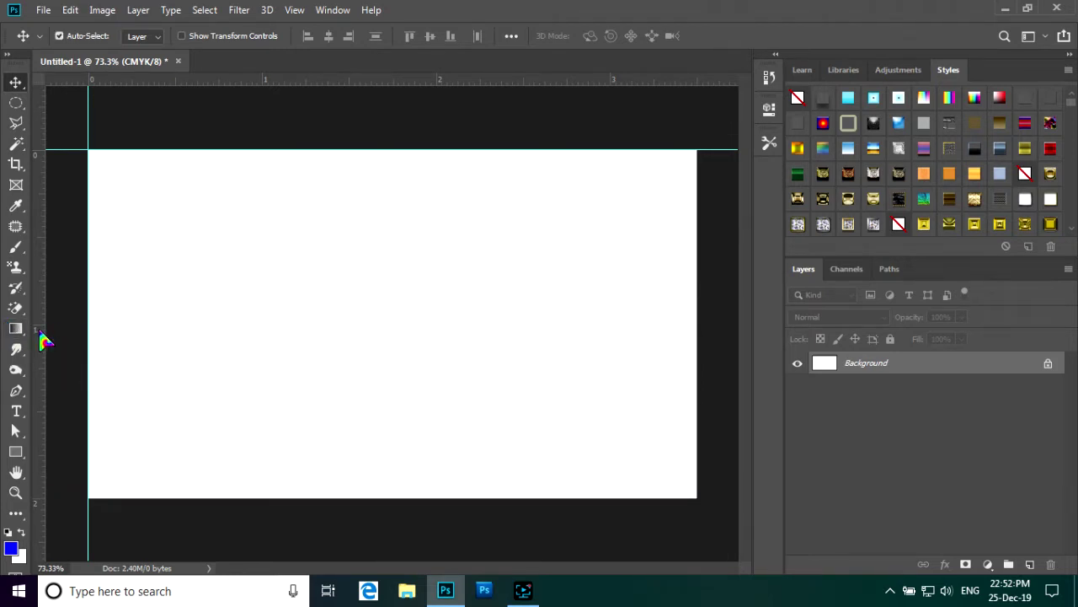
left_click_drag(40, 336, 699, 370)
left_click_drag(503, 77, 481, 497)
key("ctrl+minus")
key("ctrl+plus")
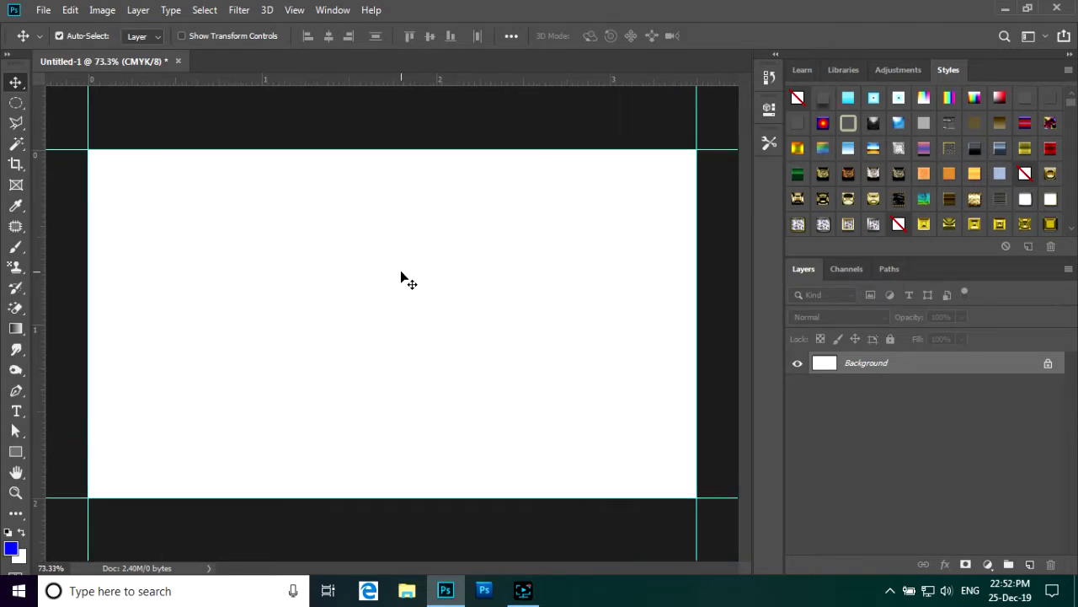
key("ctrl+minus")
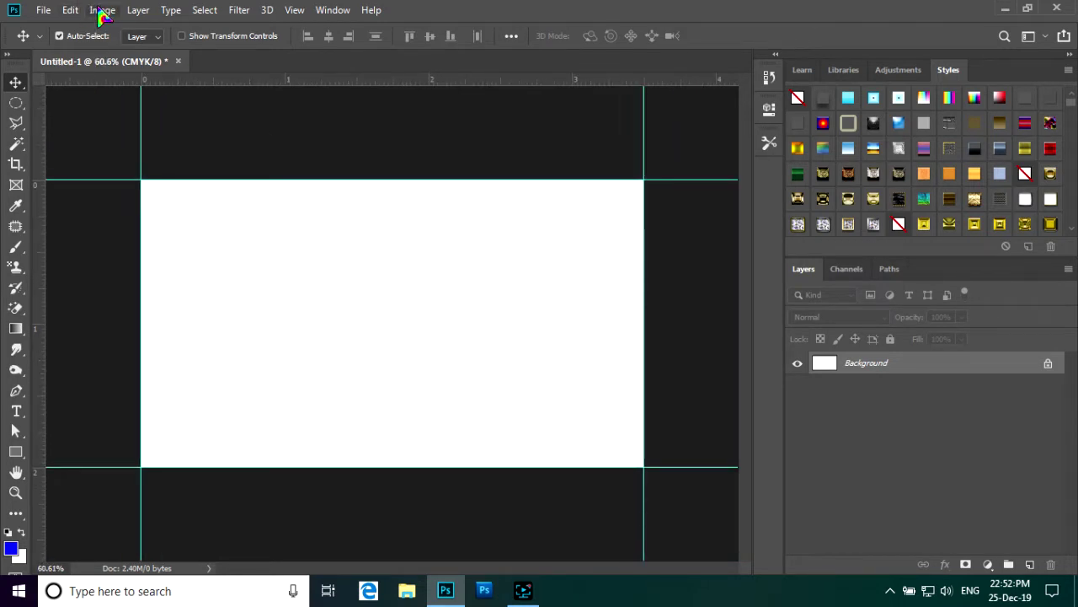
- Resize the canvas to 3.75 × 2.25 inches in the Canvas Size dialog
left_click(102, 10)
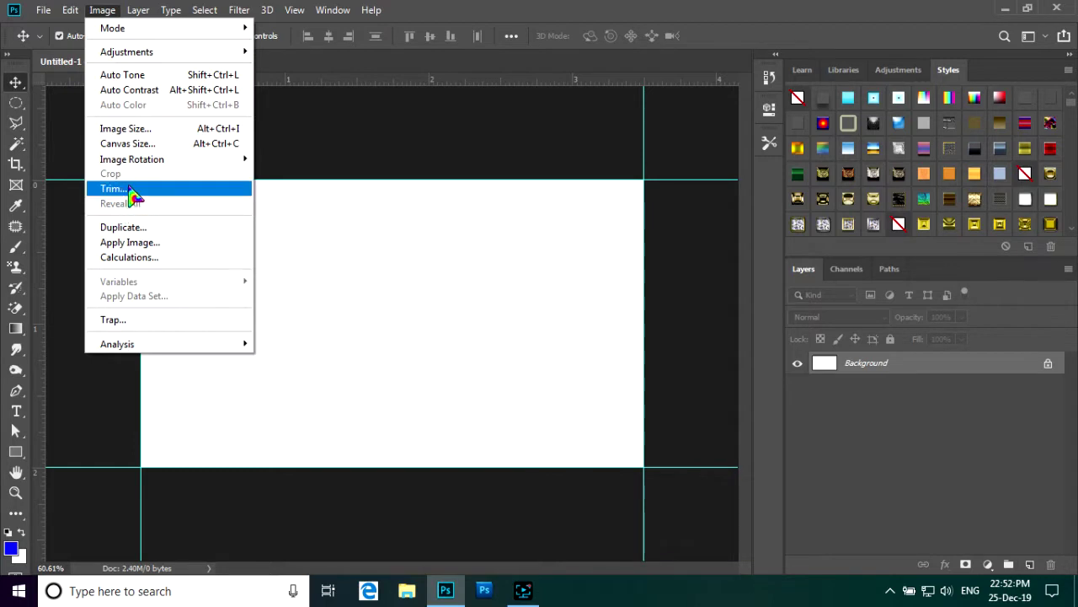
left_click(144, 147)
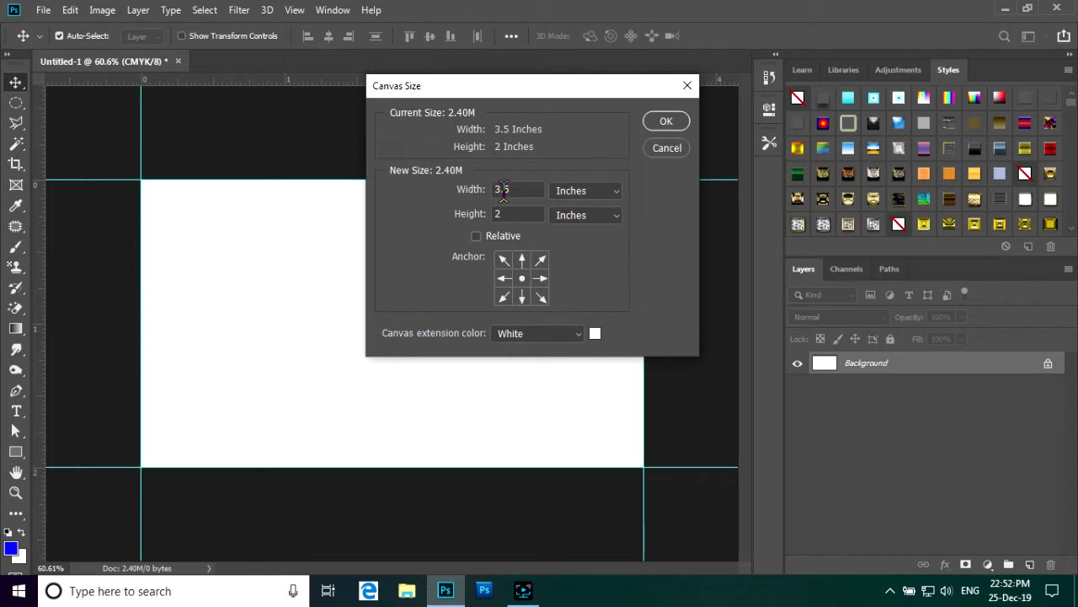
left_click(505, 190)
type("7")
left_click(511, 214)
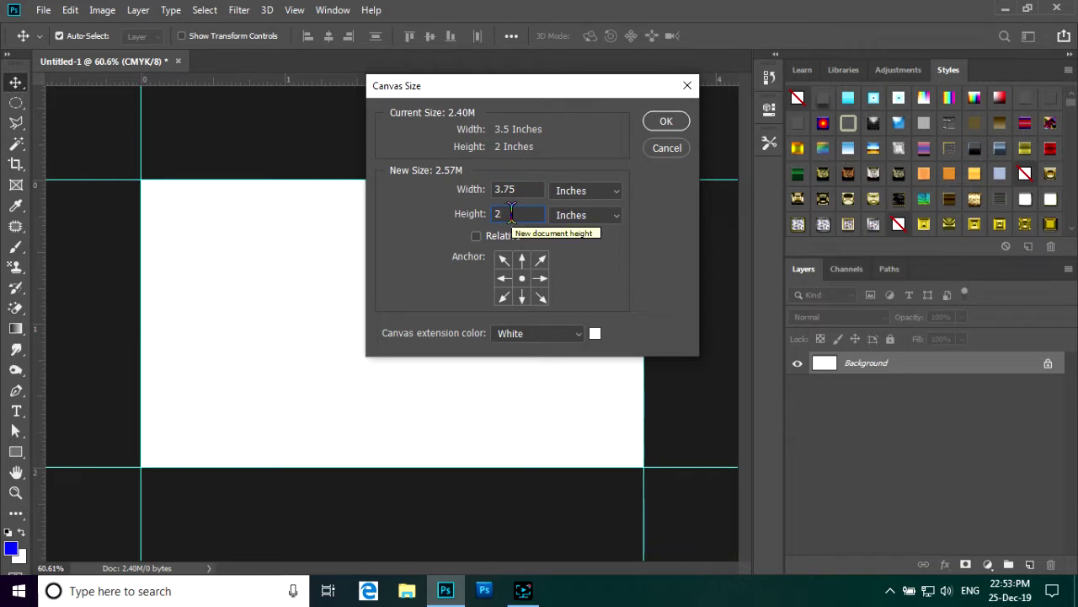
type(".25")
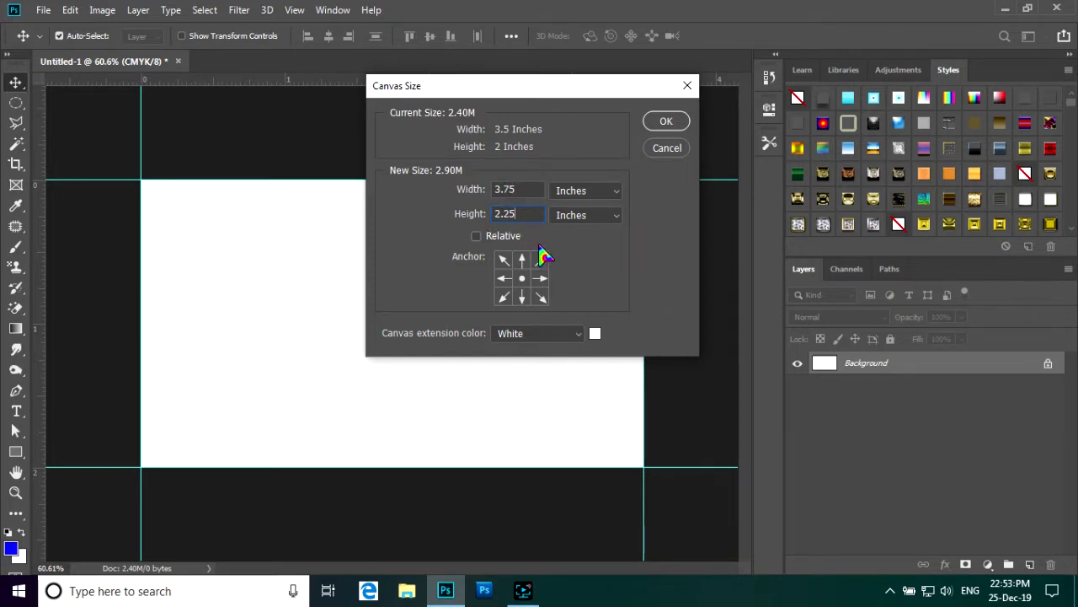
left_click(666, 124)
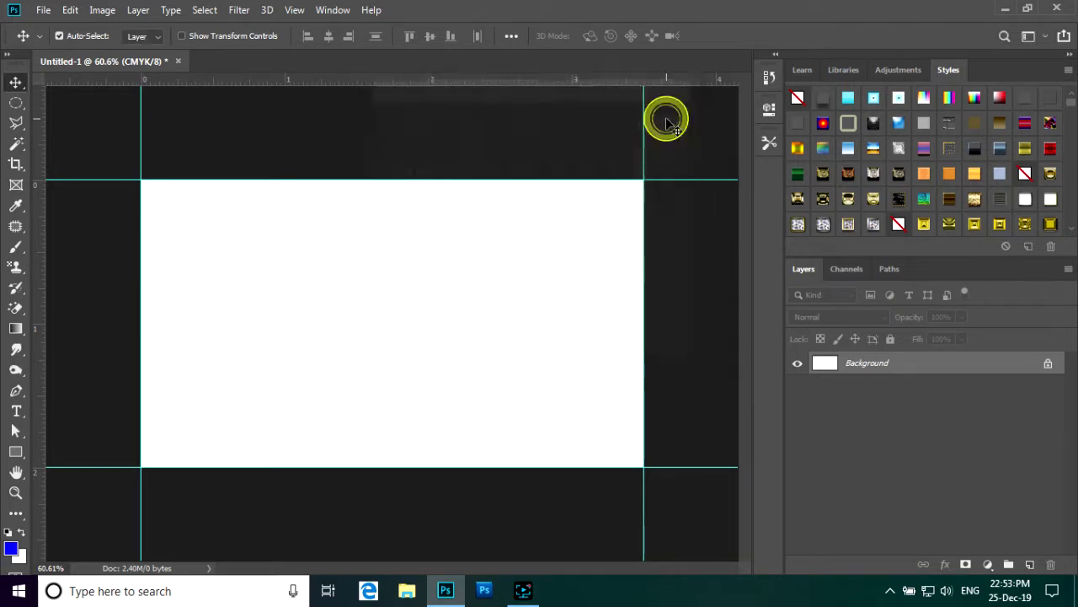
- Swap colours so white is the foreground and blue #1117f4 the background
scroll(497, 209, "down", 2)
scroll(497, 209, "up", 1)
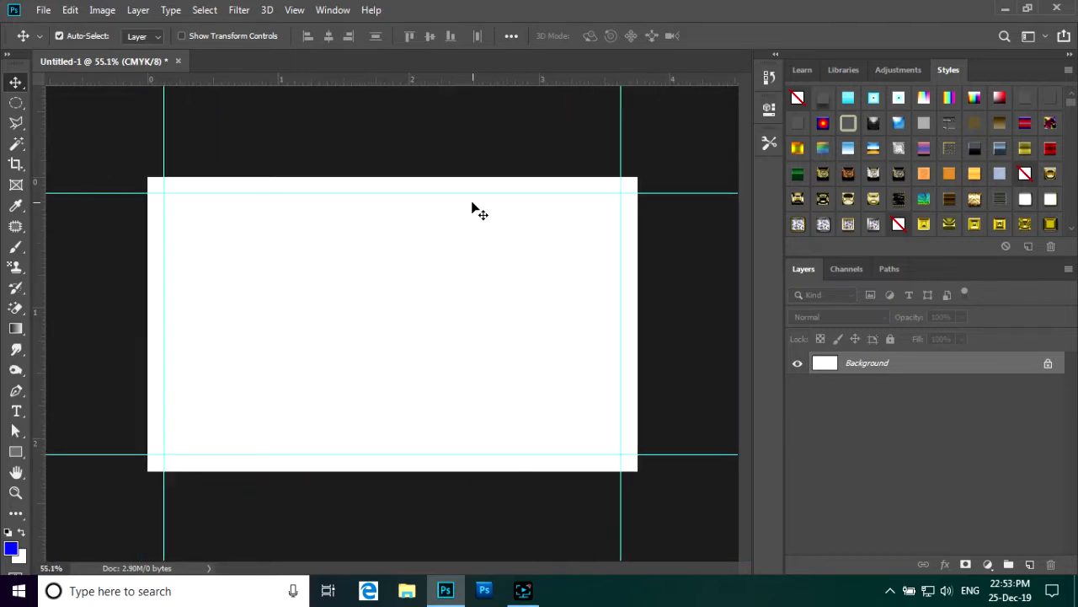
scroll(444, 195, "up", 1)
scroll(439, 192, "down", 1)
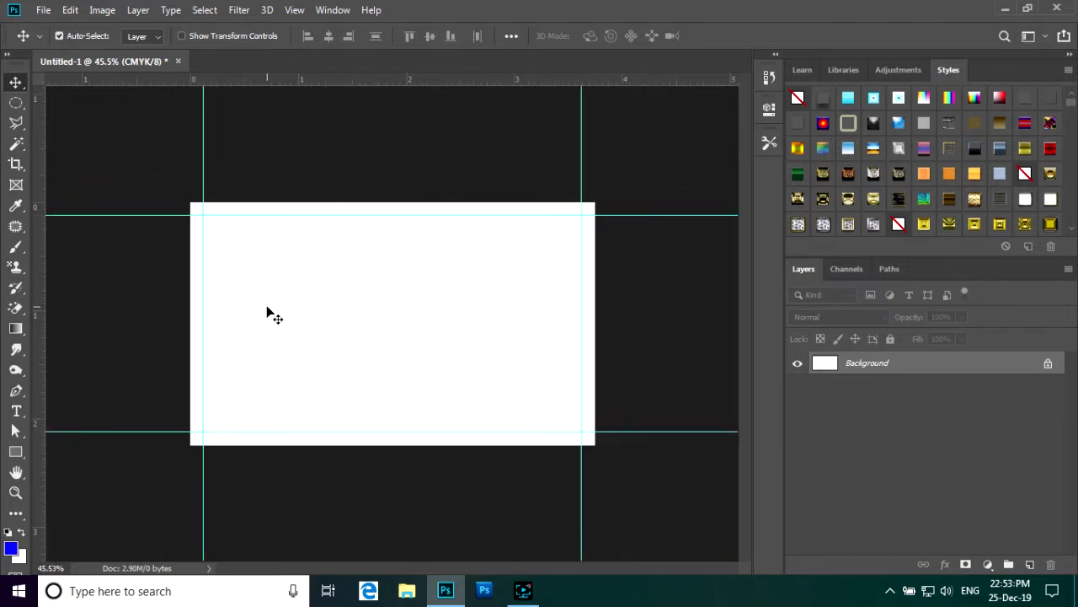
scroll(268, 312, "up", 1)
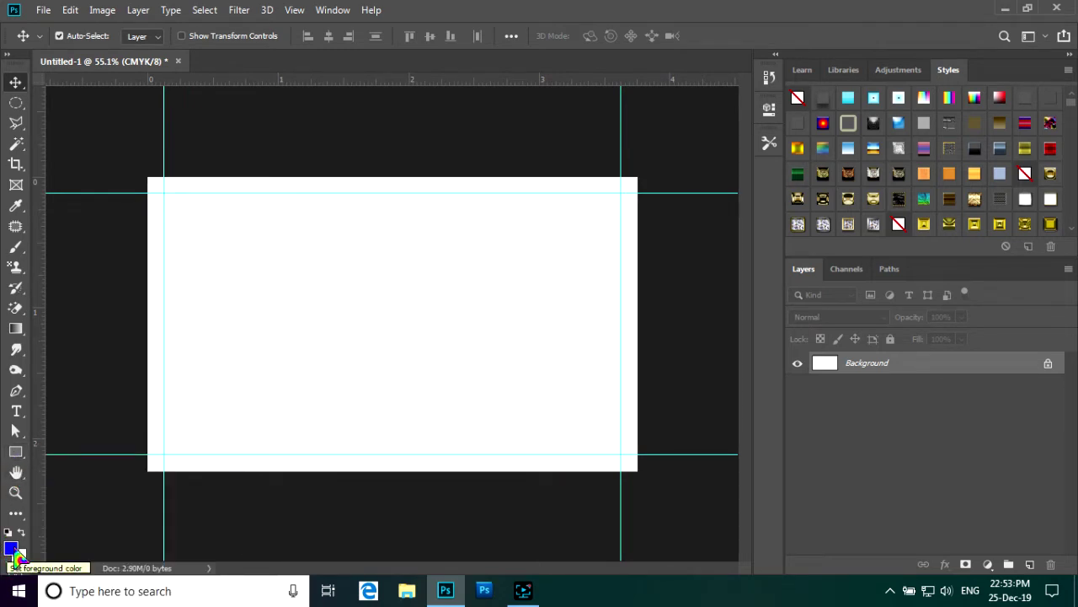
left_click(12, 551)
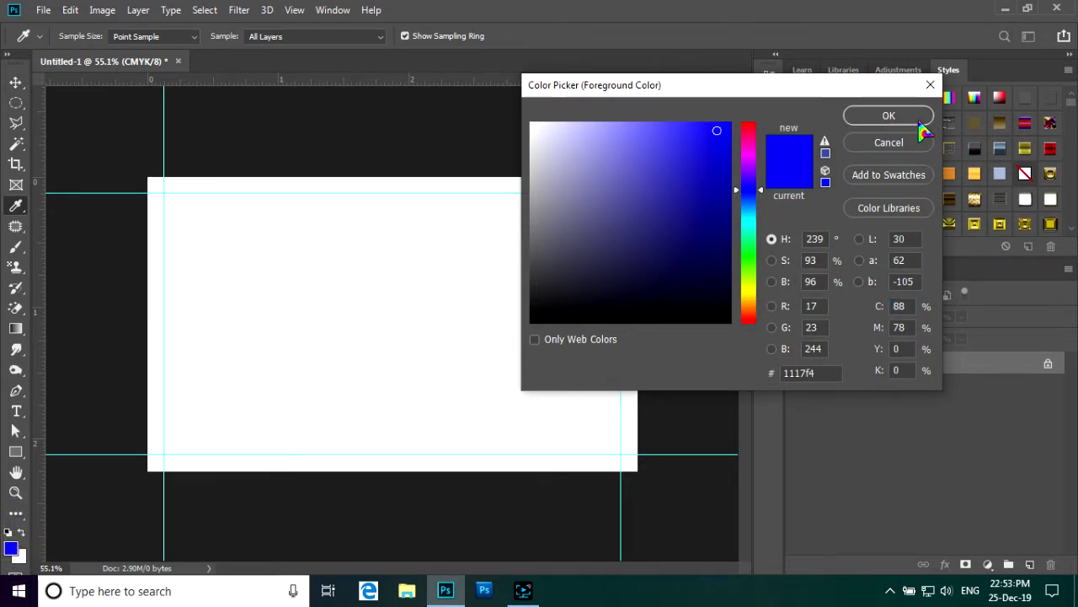
left_click(891, 142)
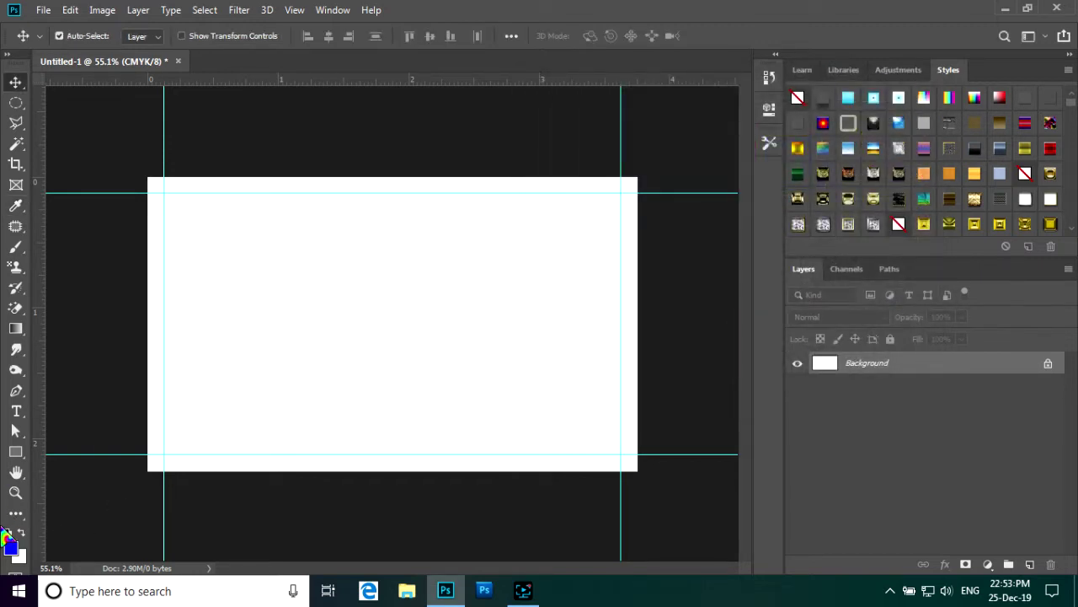
left_click(21, 531)
- Draw a rounded rectangle with 40 px corners between the inner guides
left_click(16, 453)
right_click(18, 455)
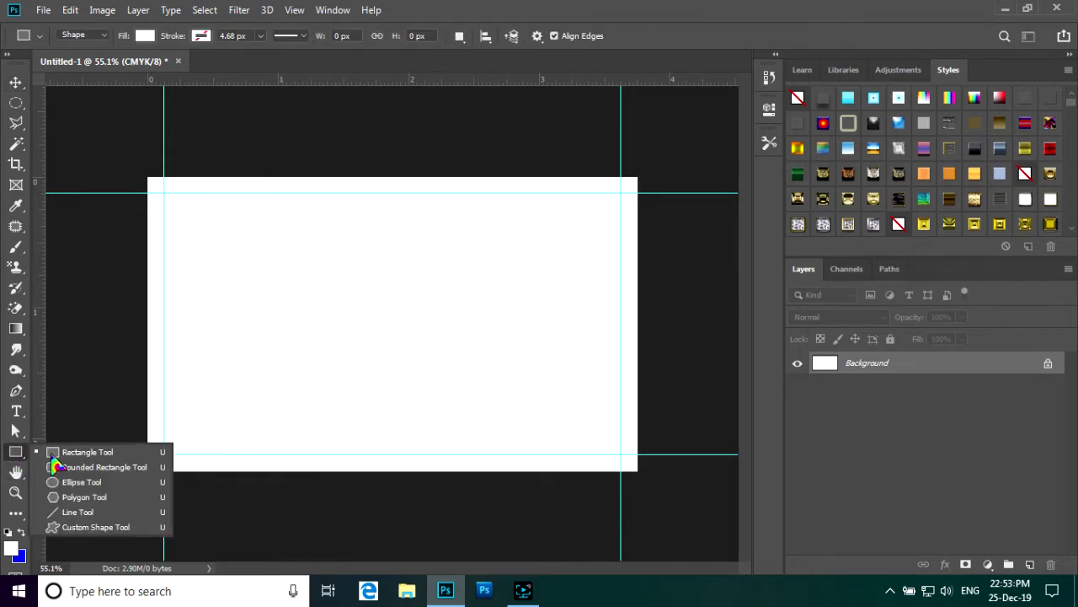
left_click(118, 465)
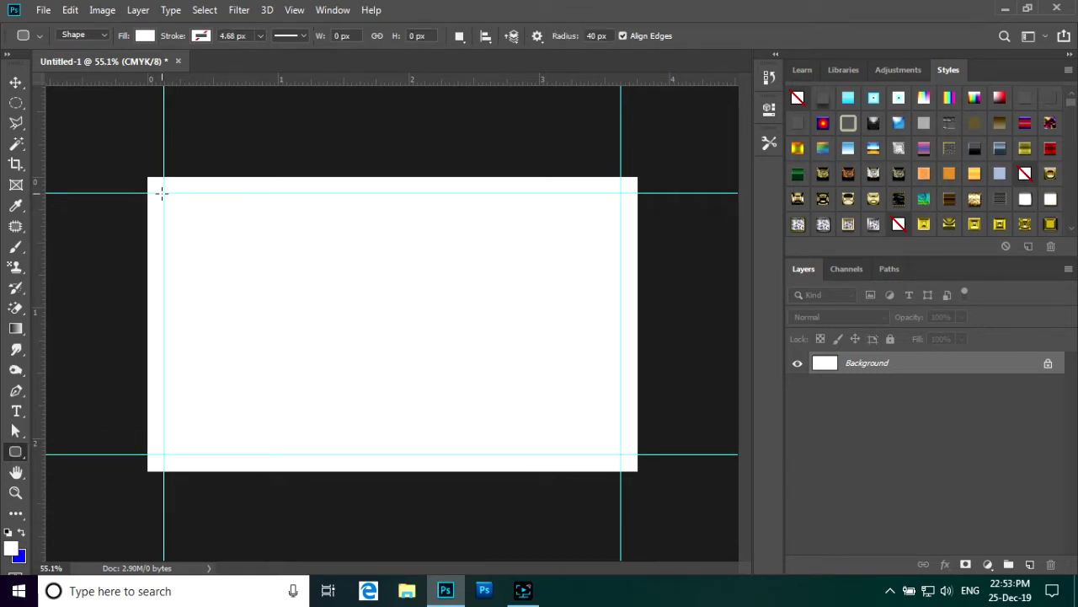
key("ctrl+plus")
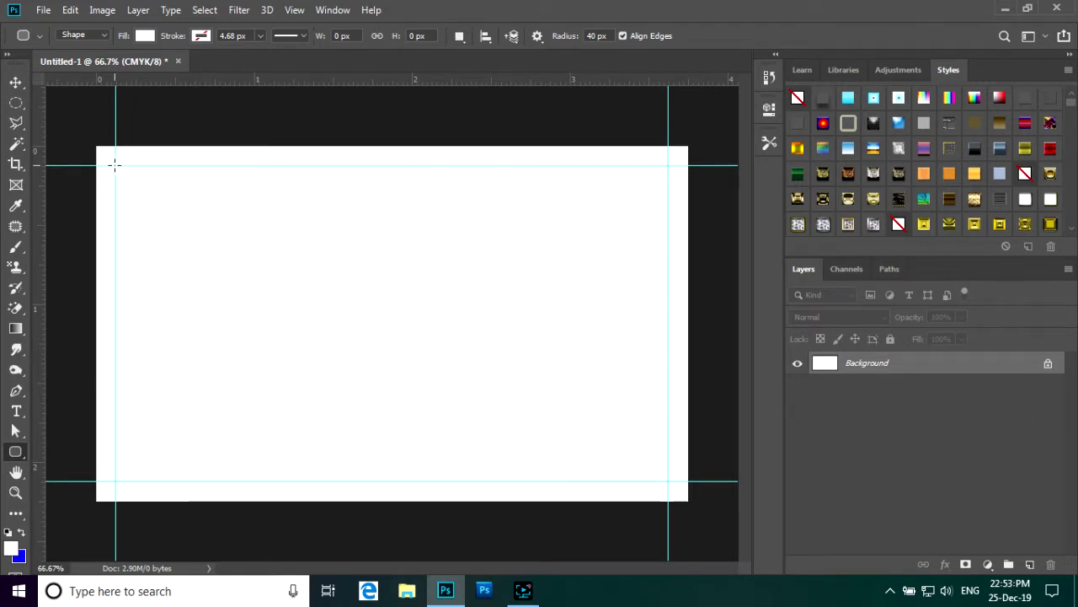
left_click_drag(116, 165, 668, 481)
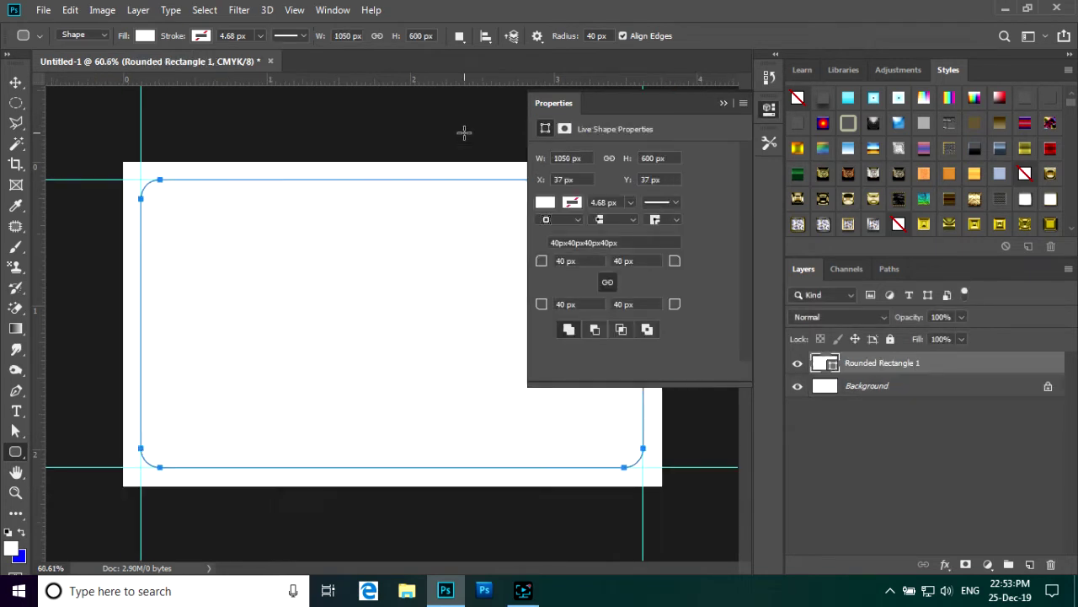
left_click(725, 104)
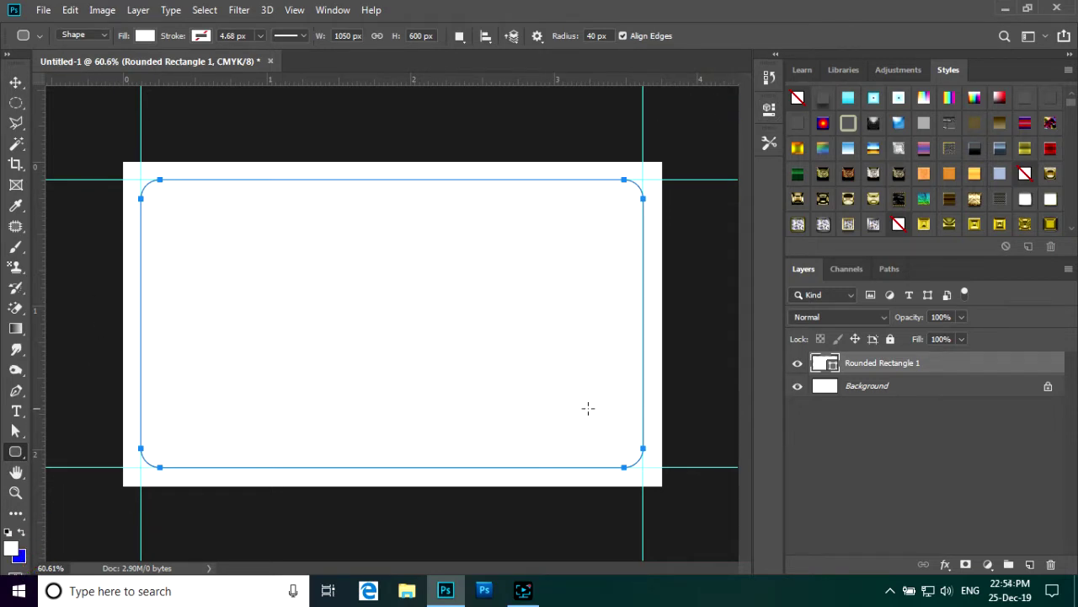
- Fill the rounded rectangle with blue
left_click(22, 532)
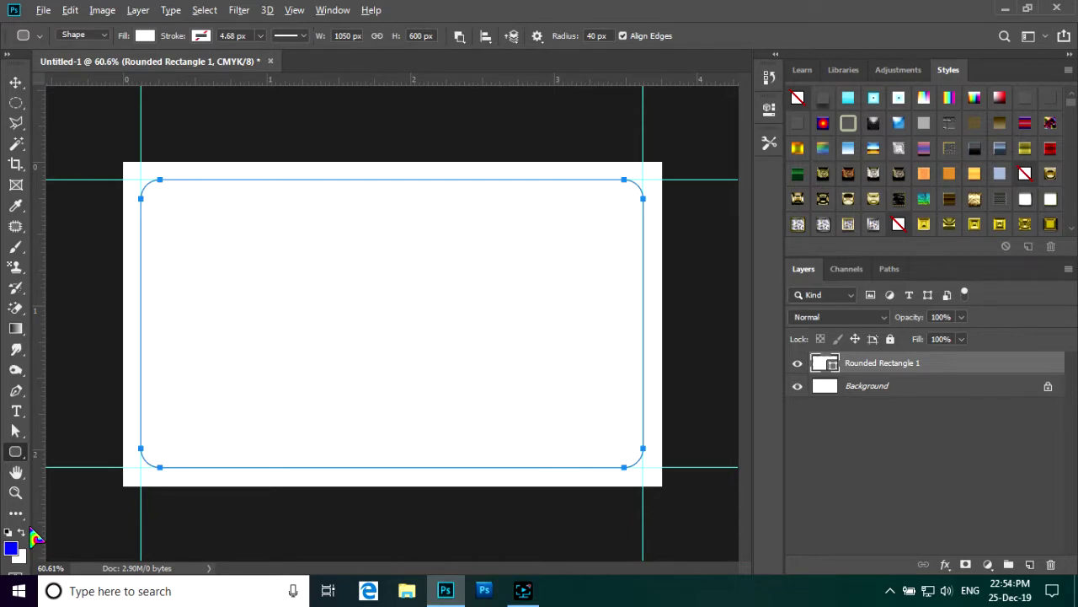
key("alt+BackSpace")
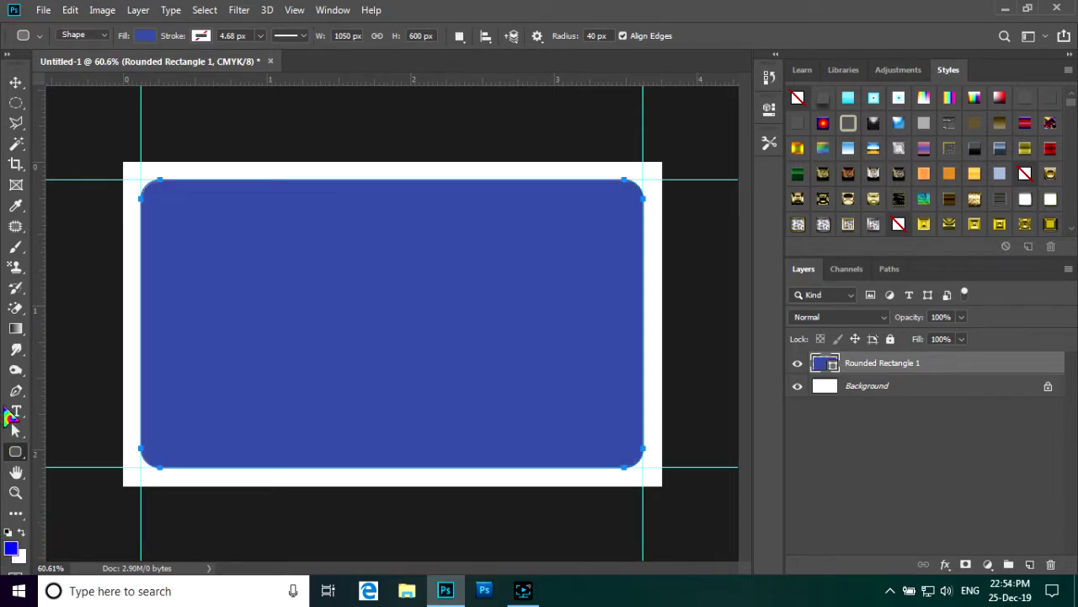
left_click(904, 387)
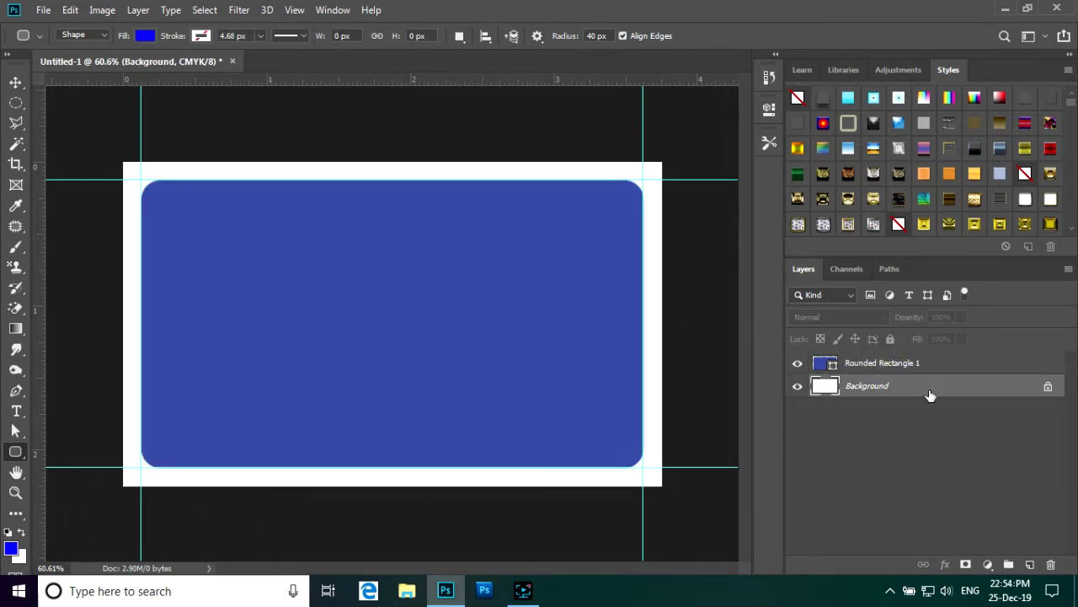
- Try white and then black fills on Rounded Rectangle 1
left_click(962, 362)
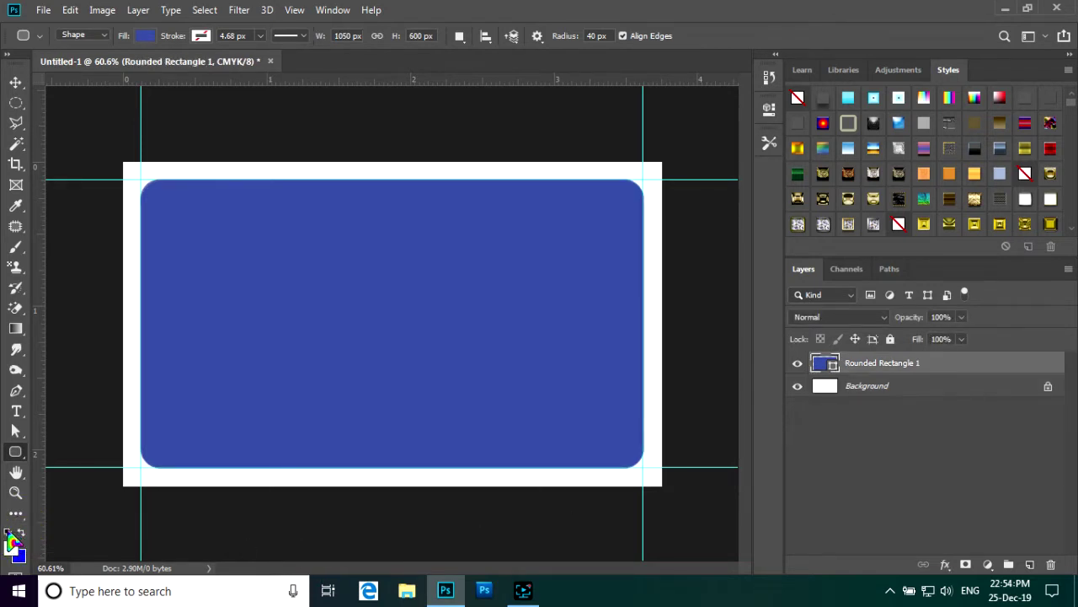
left_click(8, 532)
left_click(19, 529)
key("alt+BackSpace")
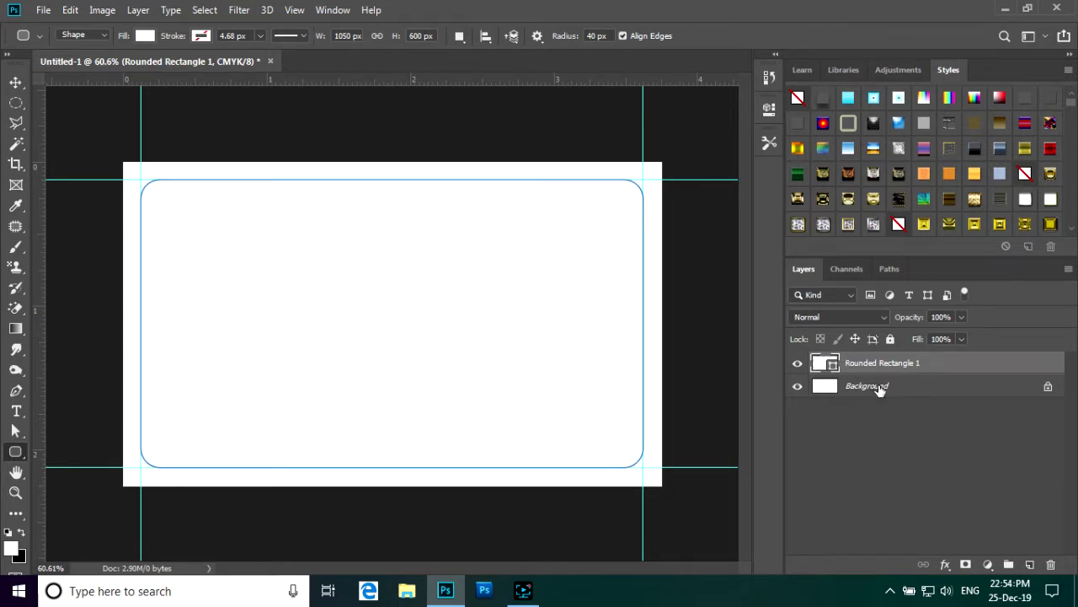
key("ctrl+z")
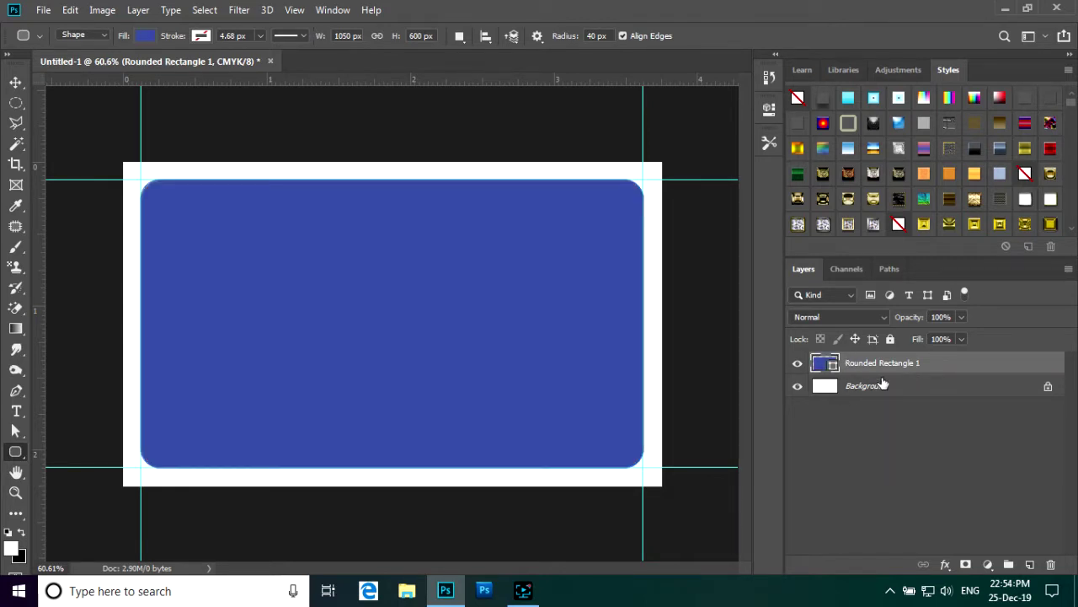
left_click(21, 531)
key("alt+BackSpace")
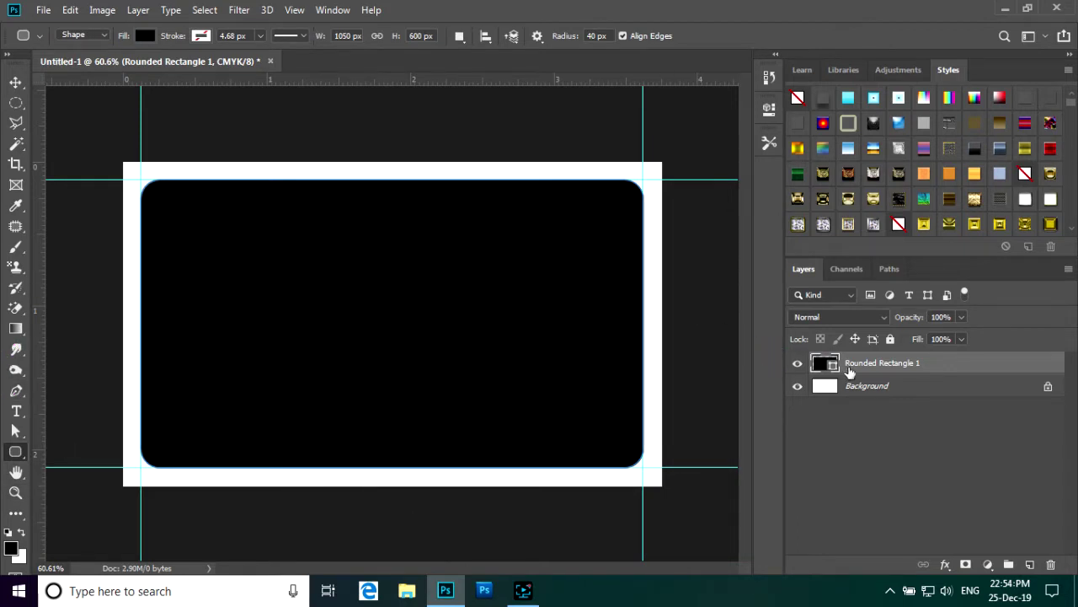
- Pick a bright red foreground colour and fill the Background layer with it
left_click(889, 389)
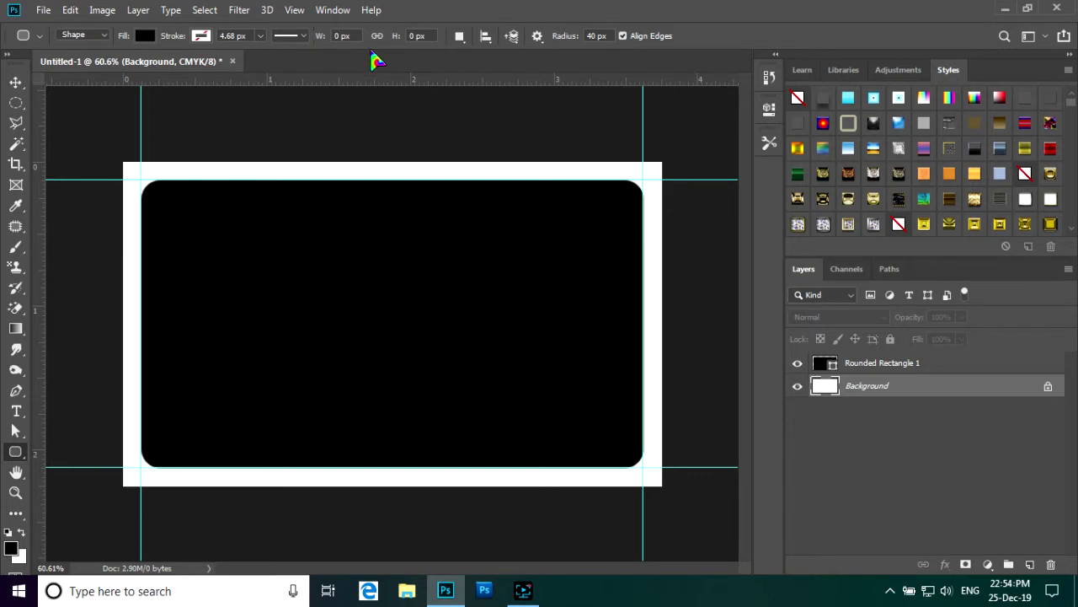
left_click(11, 552)
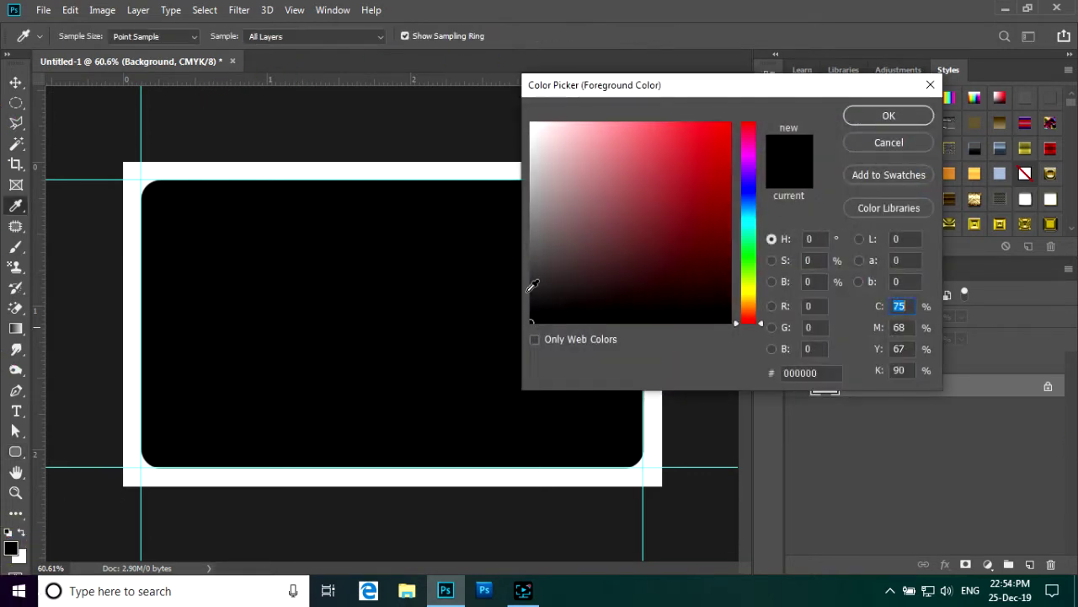
left_click(724, 132)
key("u")
left_click(900, 118)
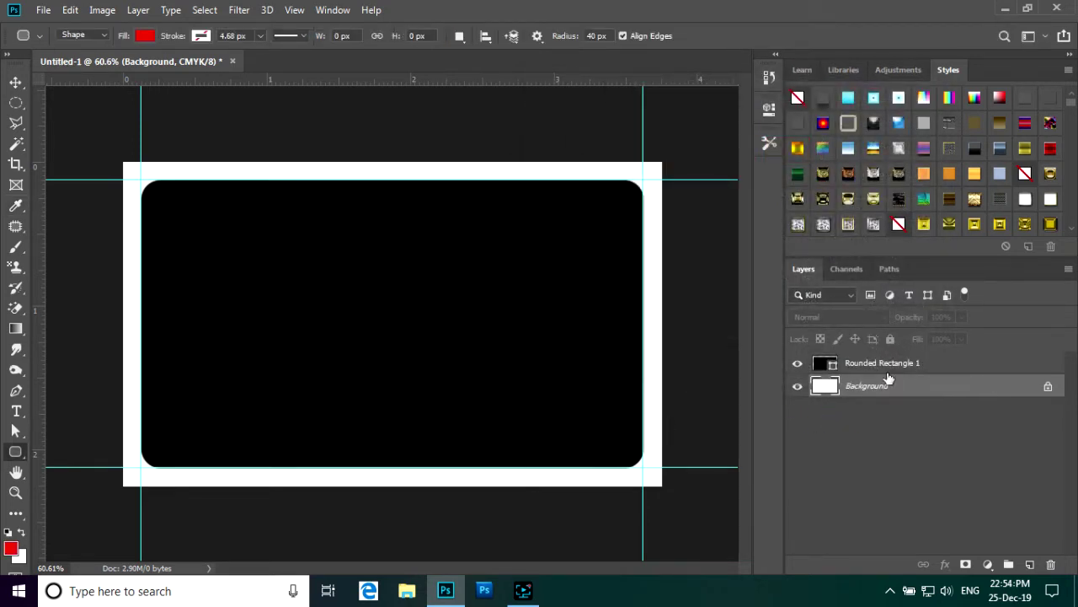
key("alt+BackSpace")
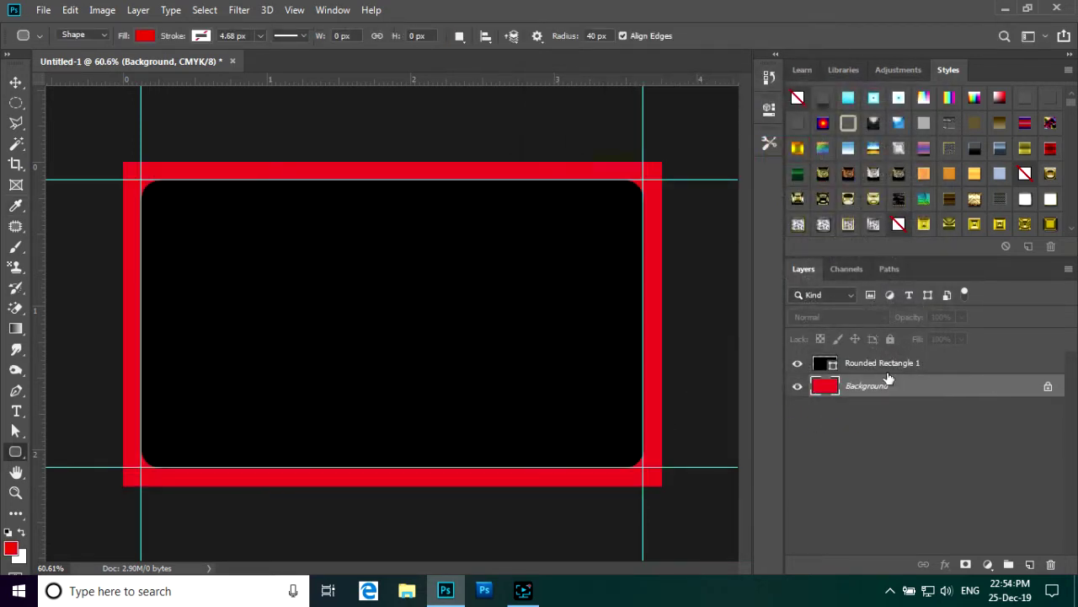
scroll(555, 253, "down", 2)
scroll(534, 284, "up", 4)
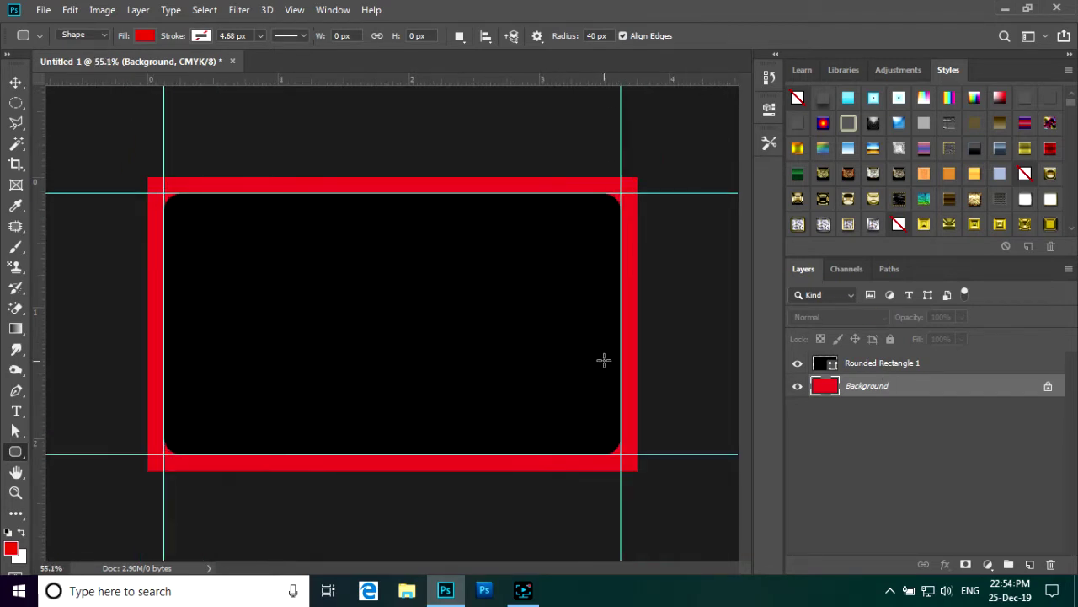
- Fill Rounded Rectangle 1 with white
key("ctrl+plus")
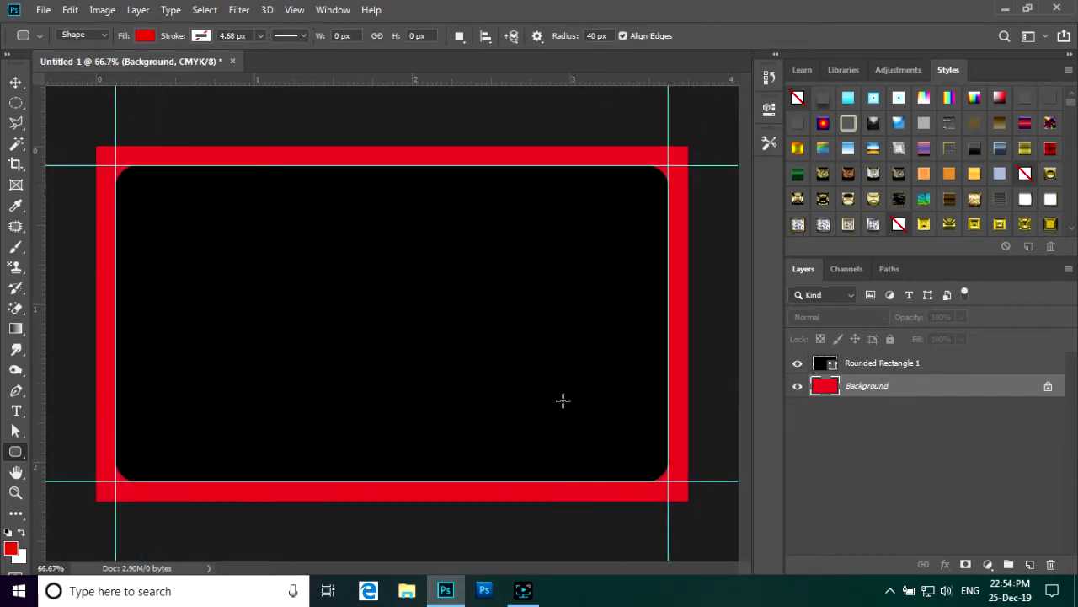
left_click(944, 364)
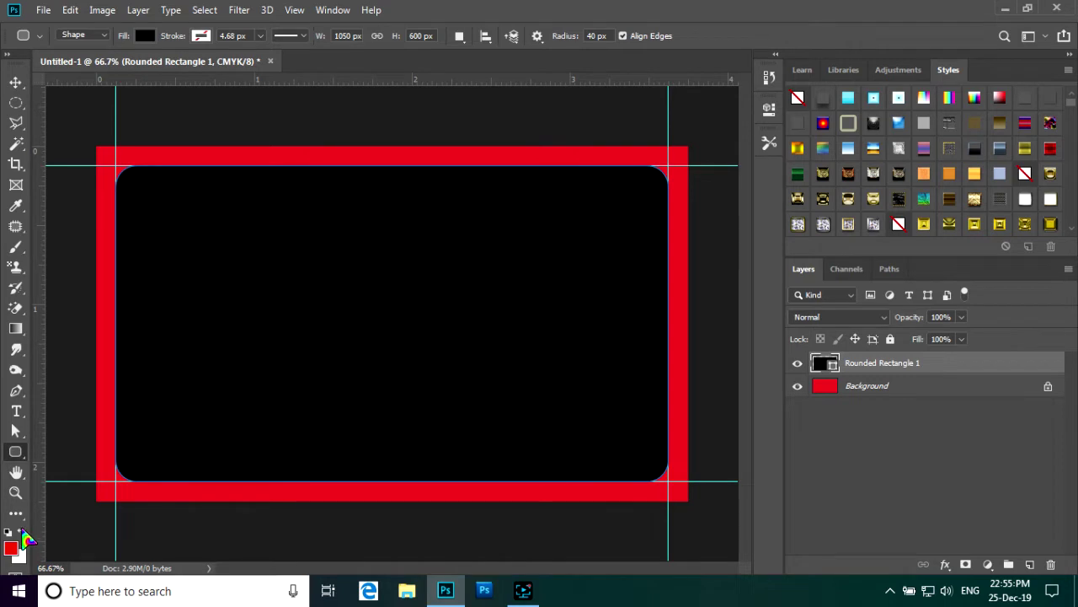
key("ctrl+BackSpace")
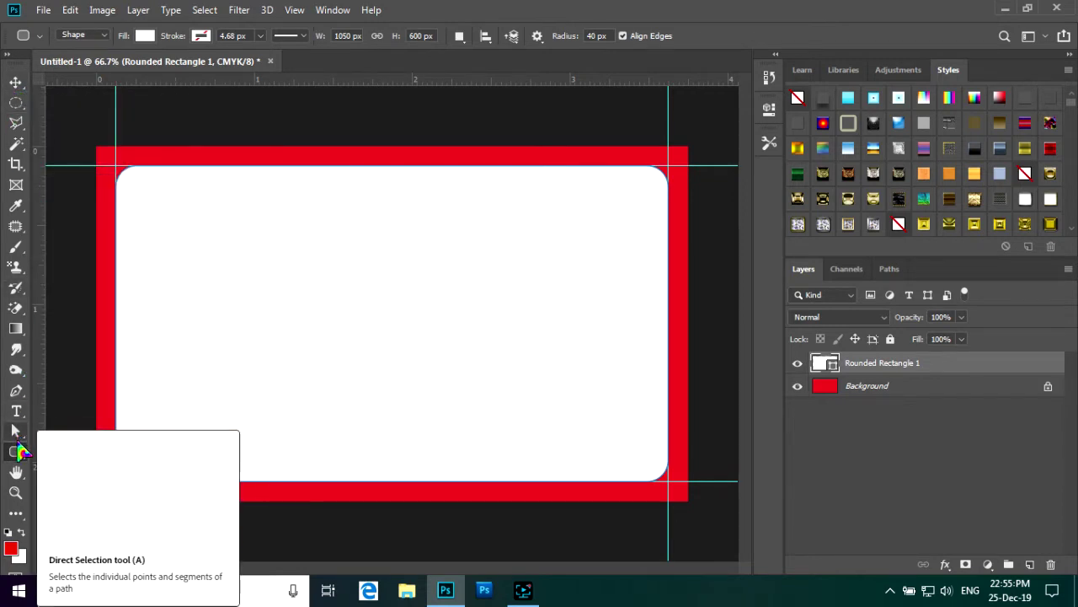
right_click(19, 454)
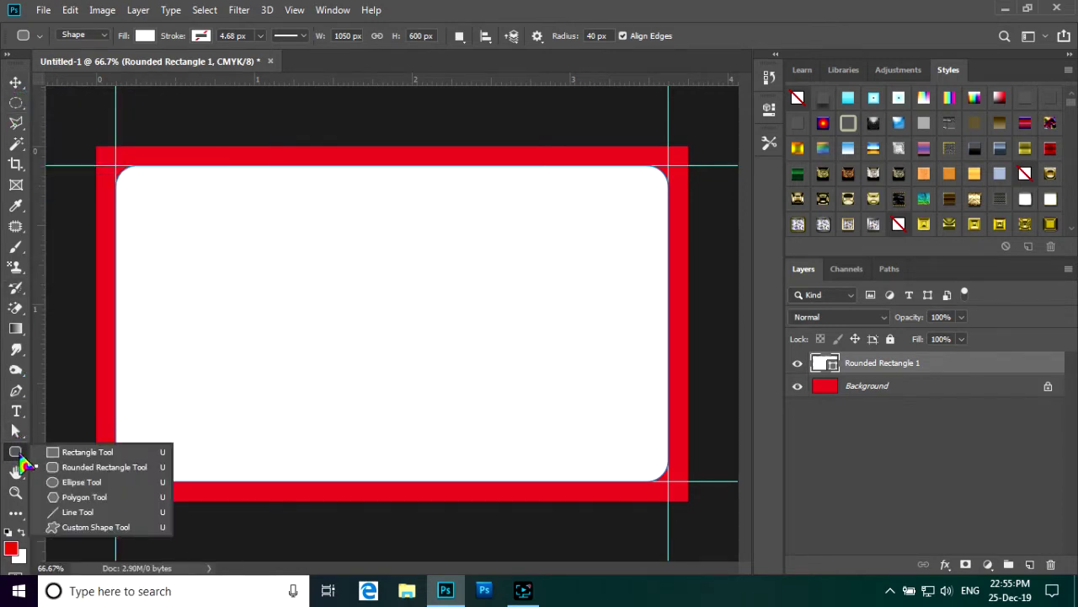
- Draw a plain rectangle over the card's top-left corner and fill it black
left_click(84, 452)
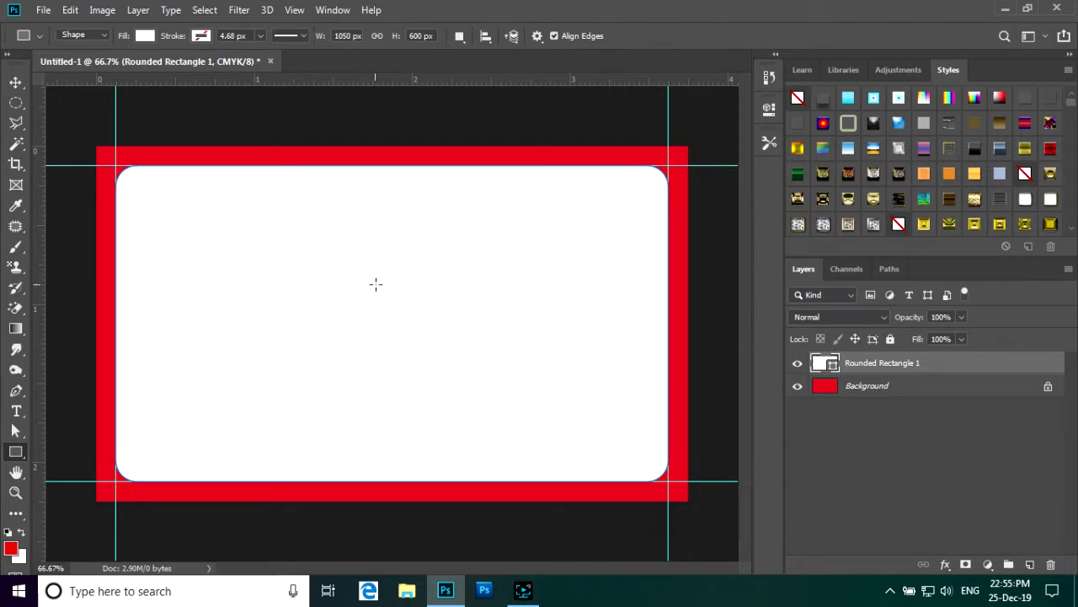
key("ctrl+minus")
key("ctrl+plus")
scroll(379, 254, "down", 1)
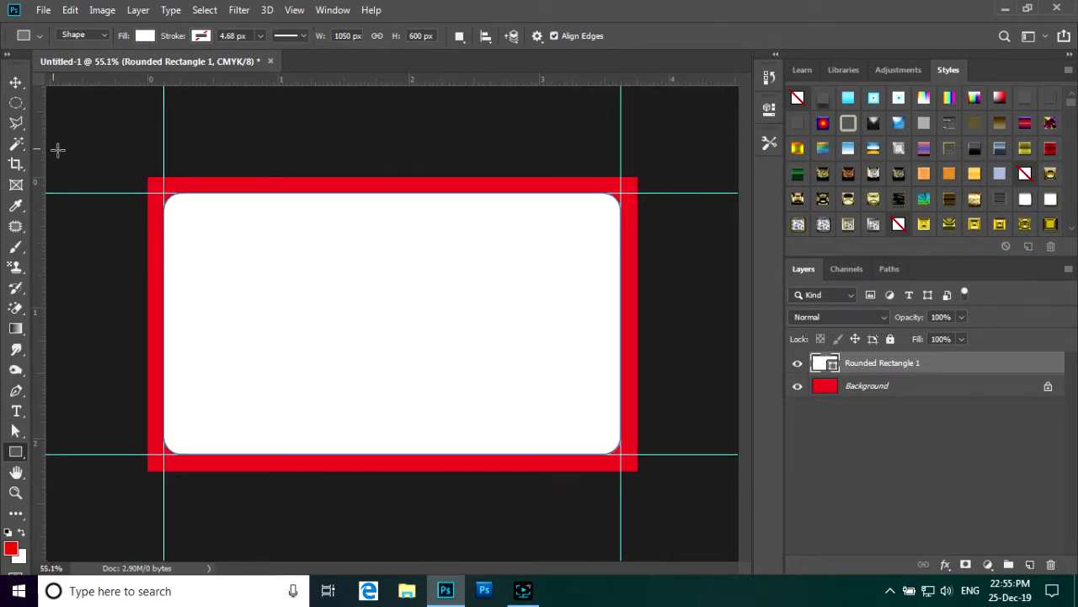
mouse_move(139, 182)
left_mouse_down()
mouse_move(243, 279)
mouse_move(322, 328)
mouse_move(306, 327)
left_mouse_up()
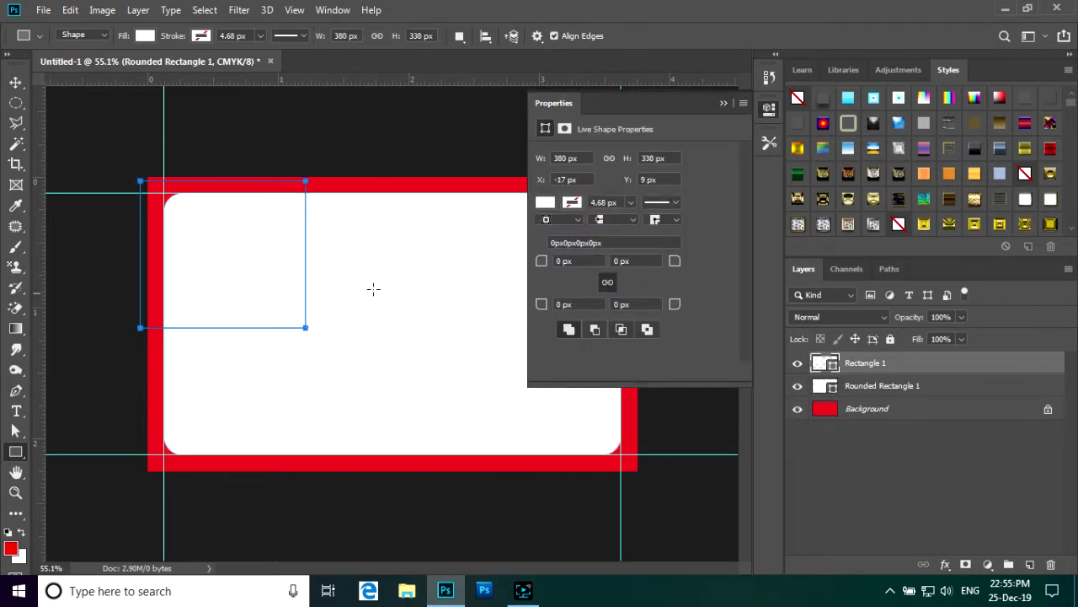
left_click(724, 103)
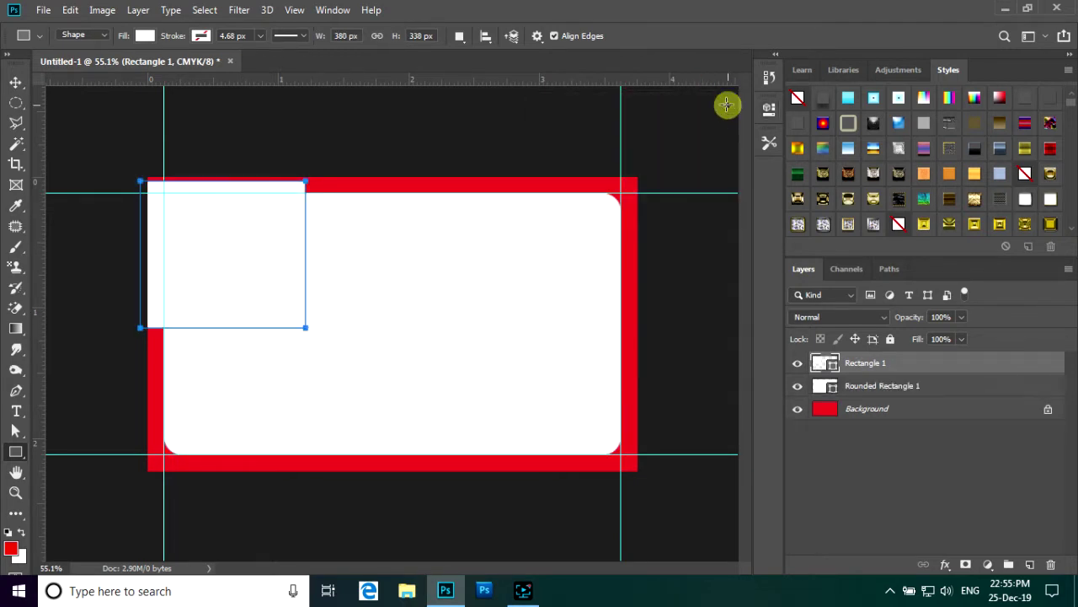
left_click(8, 532)
key("alt+BackSpace")
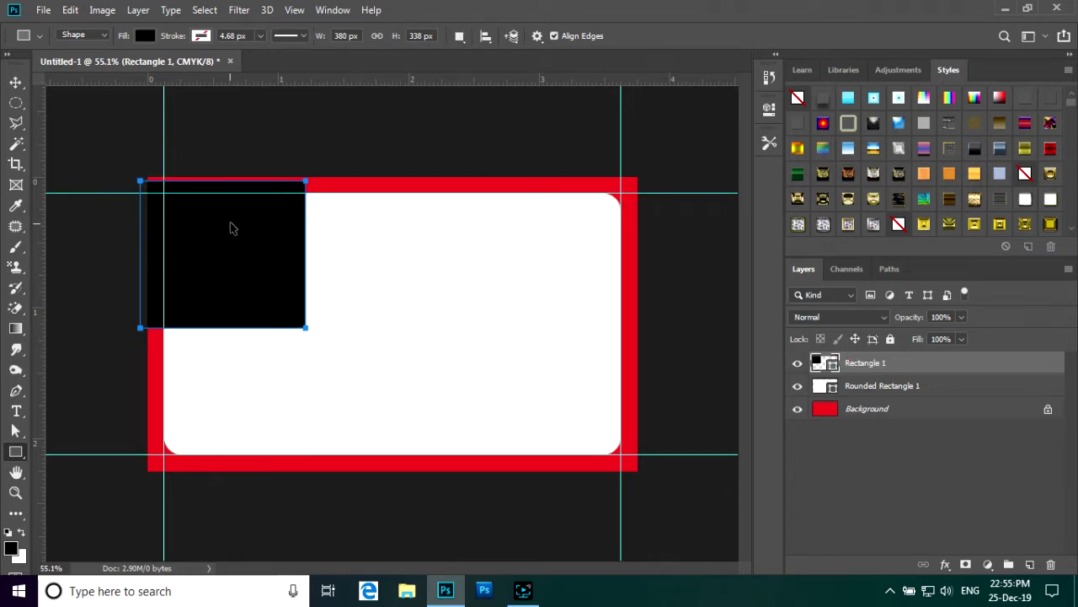
- Rotate the black rectangle to -45.8° and move it over the top-left corner
key("ctrl+t")
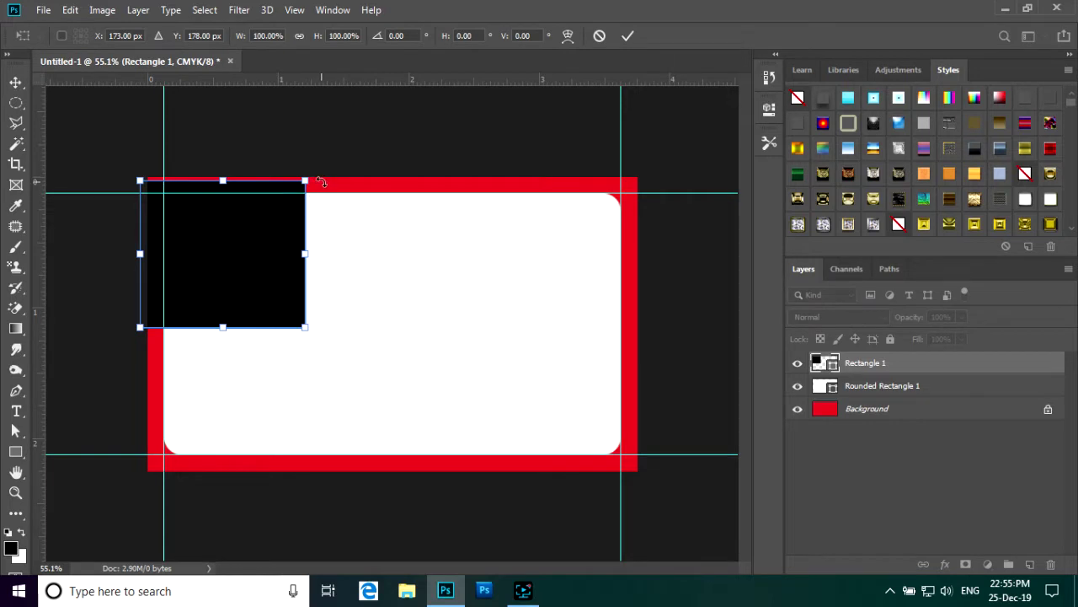
left_click_drag(321, 182, 235, 100)
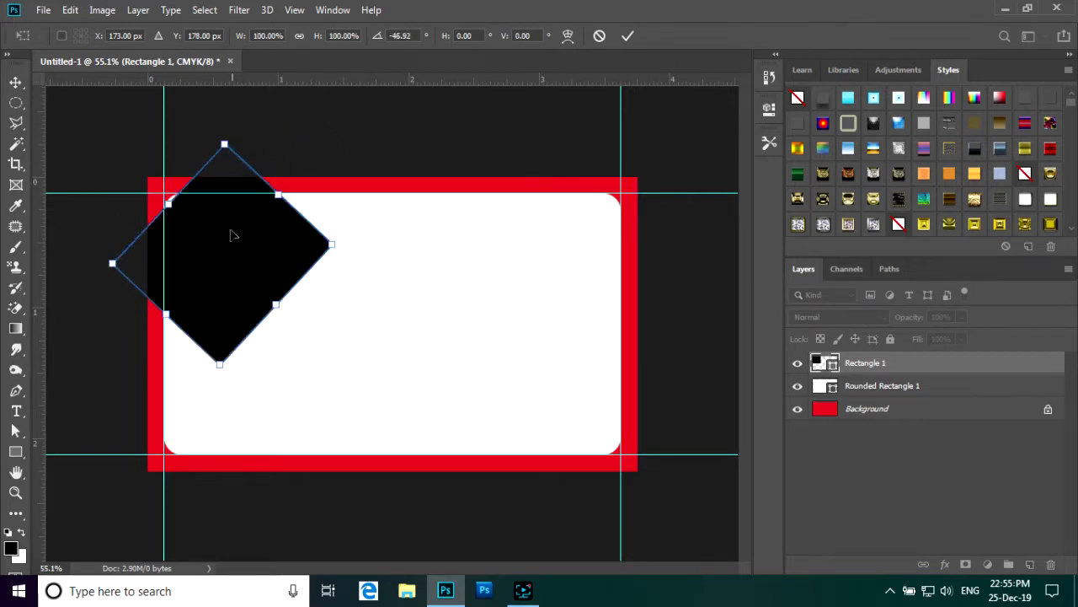
left_click_drag(231, 269, 173, 208)
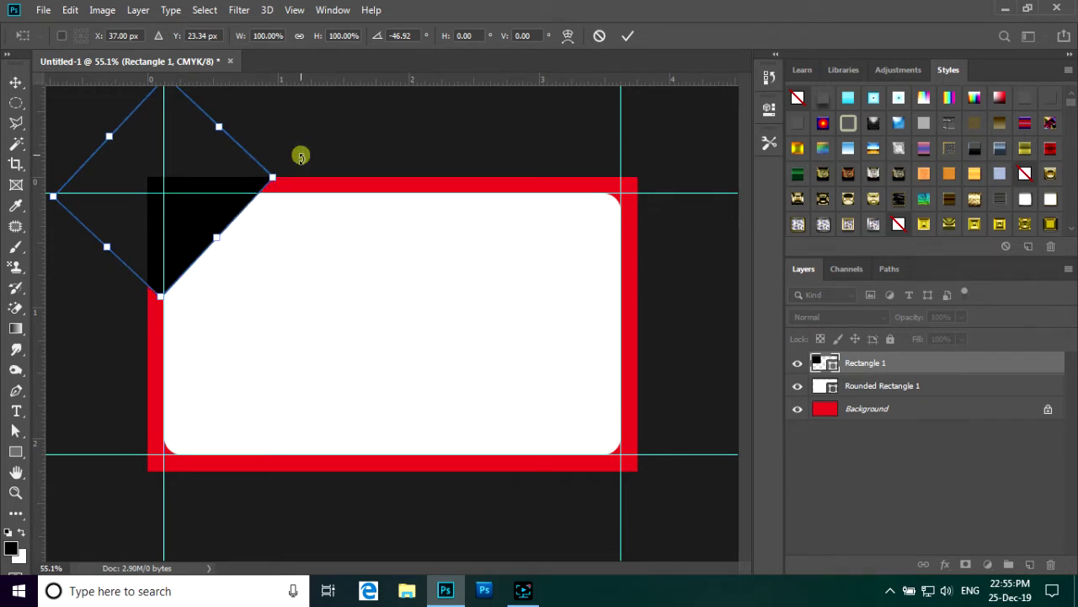
left_click_drag(301, 154, 299, 159)
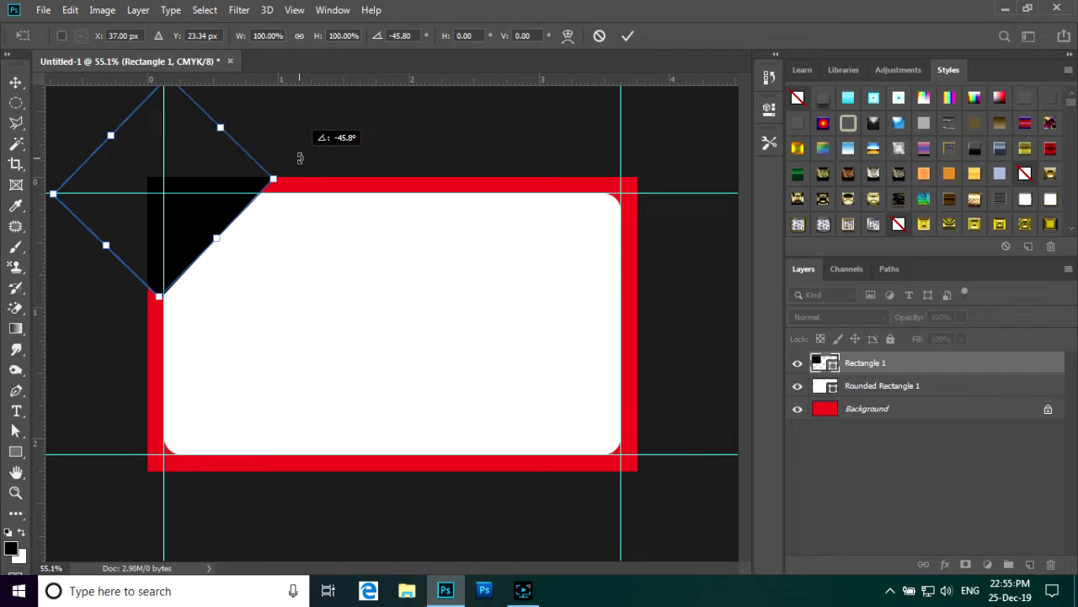
left_click(627, 36)
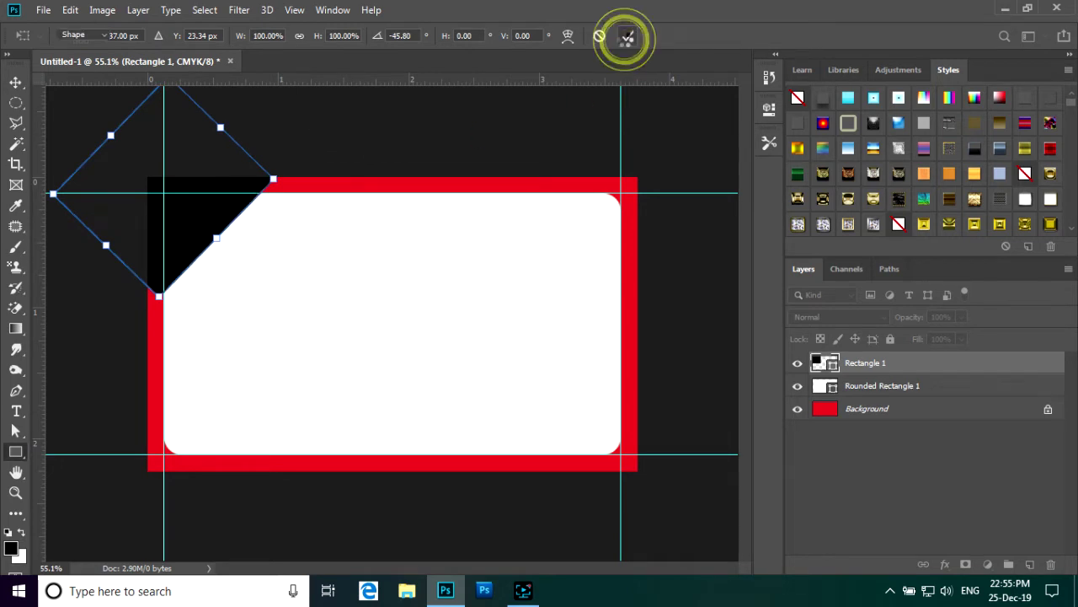
left_click(486, 230)
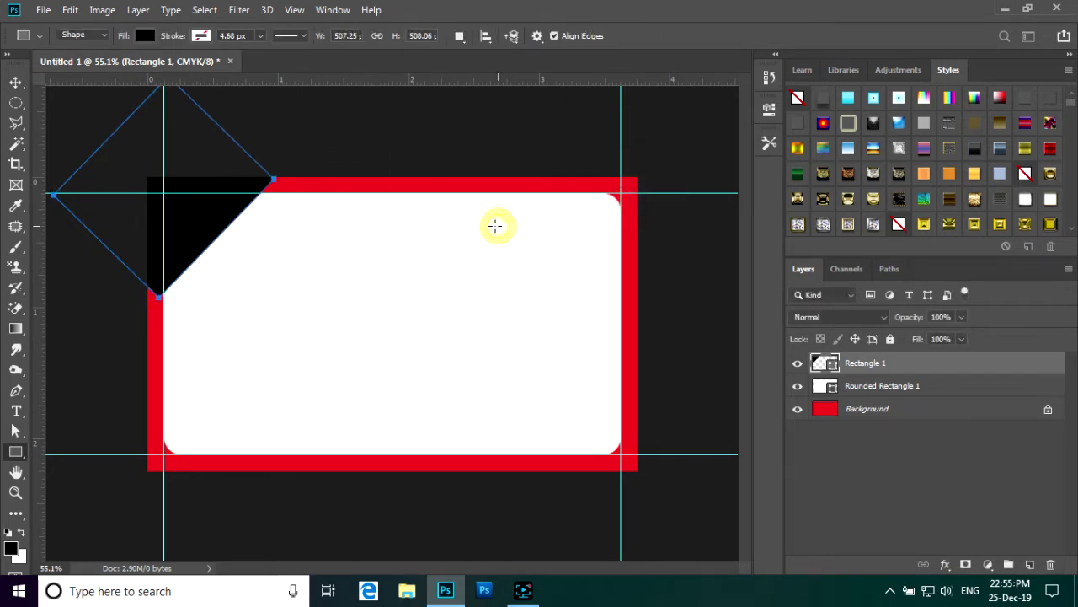
- Clip Rectangle 1 to the rounded rectangle and draw a 430 × 518 px rectangle at lower left
right_click(890, 363)
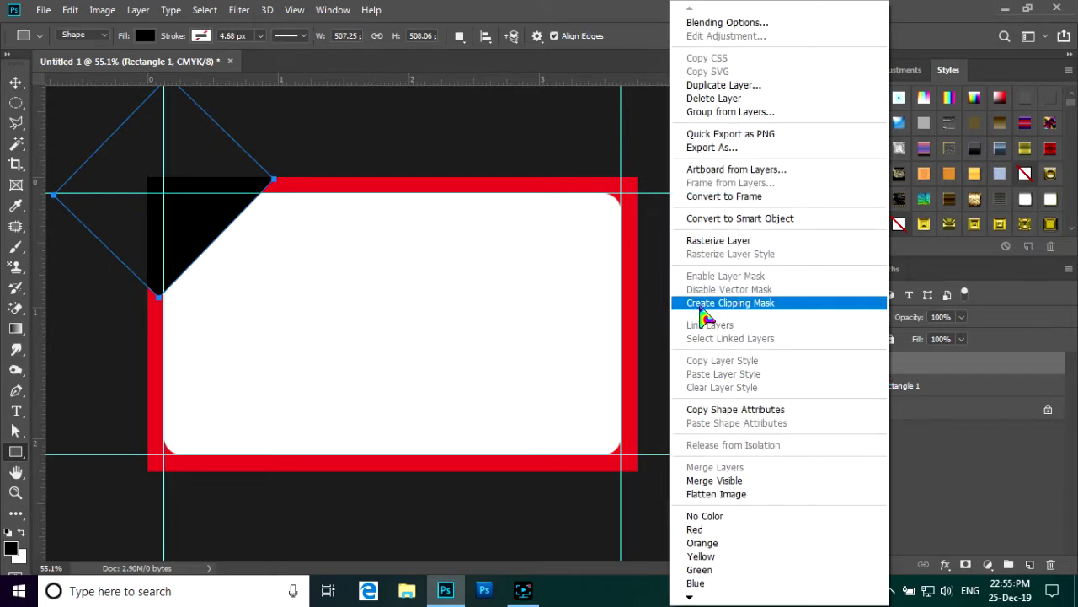
left_click(745, 305)
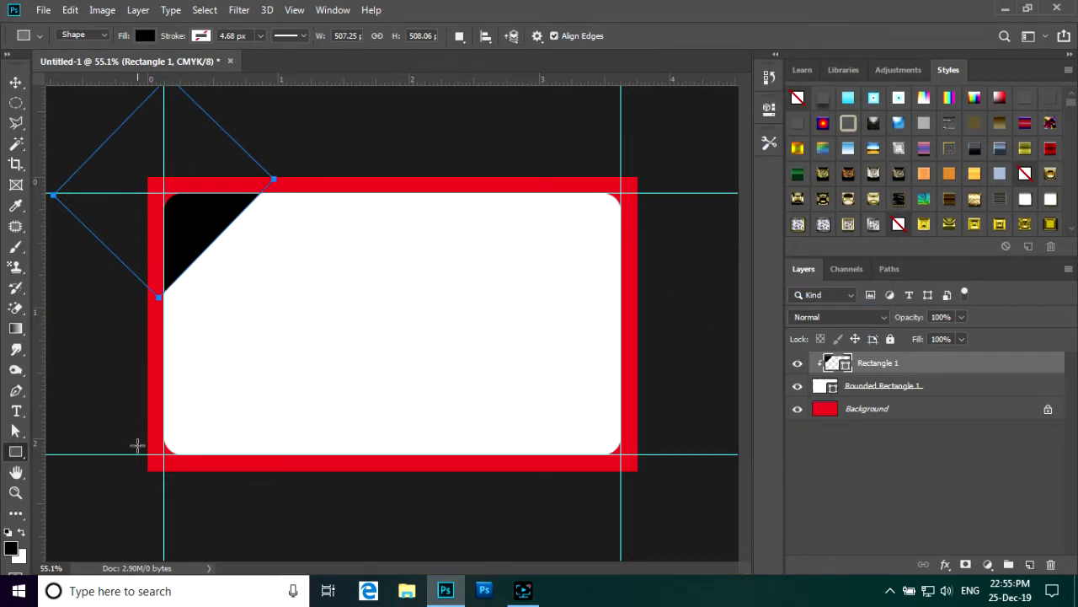
left_click_drag(122, 251, 308, 475)
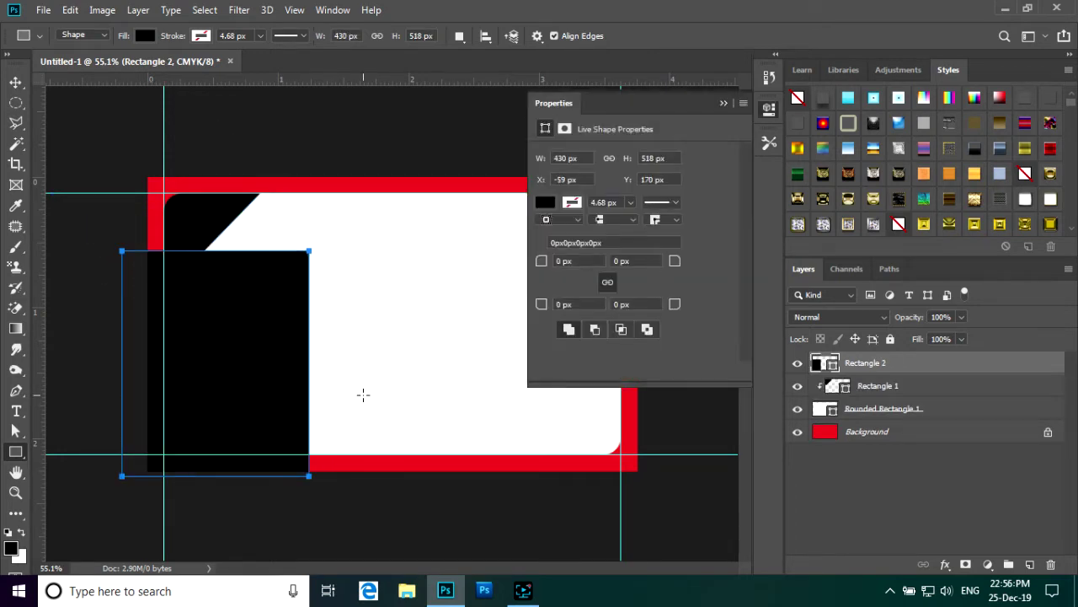
- Drag Rectangle 2's anchors into a 457 × 675 px shape pointing right along the left side
left_click(722, 103)
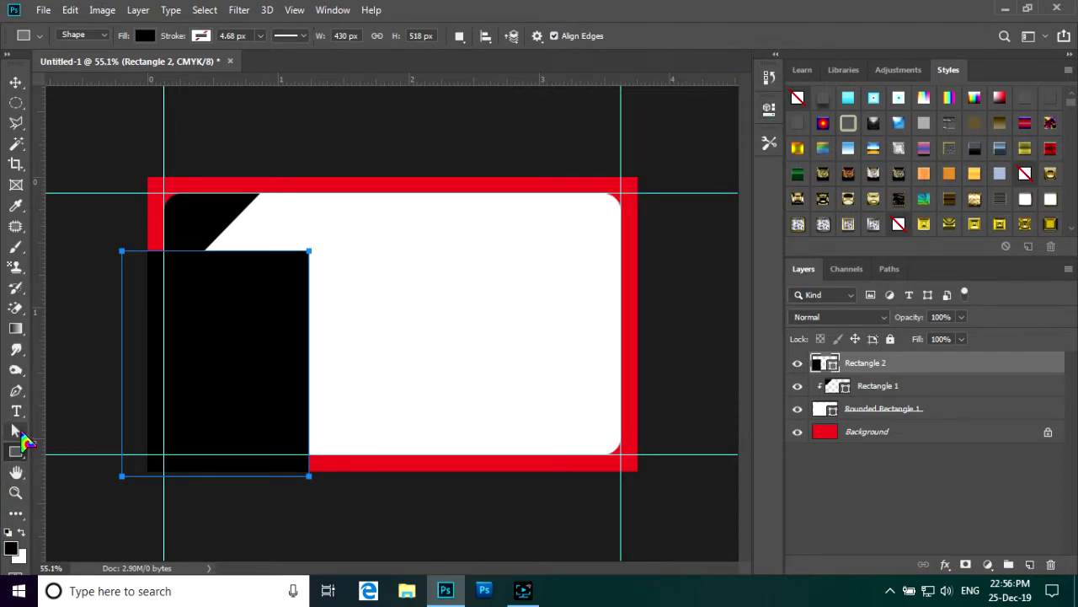
left_click(21, 433)
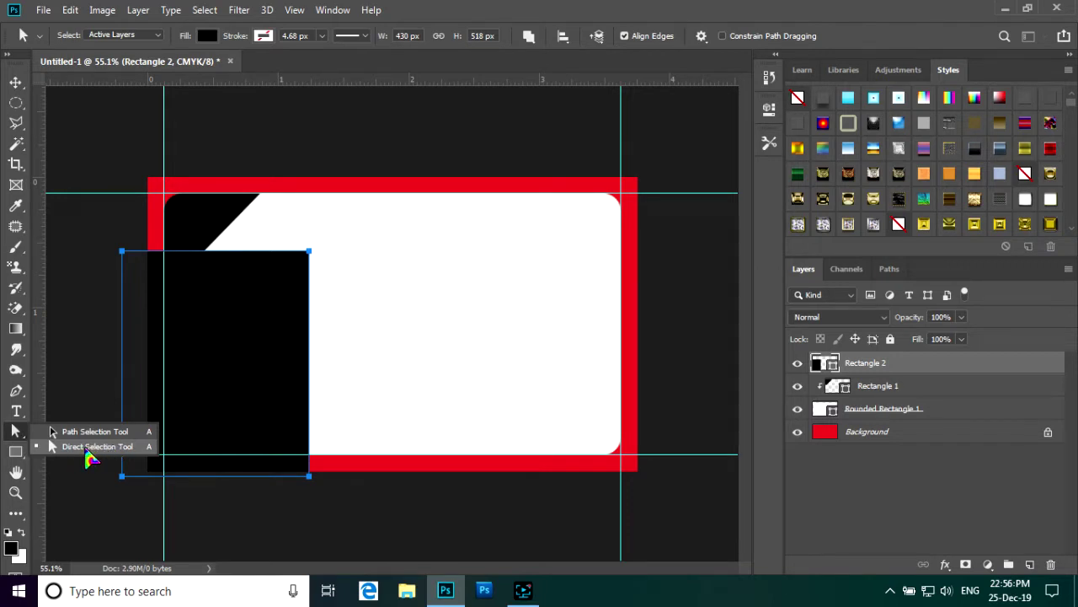
left_click(88, 448)
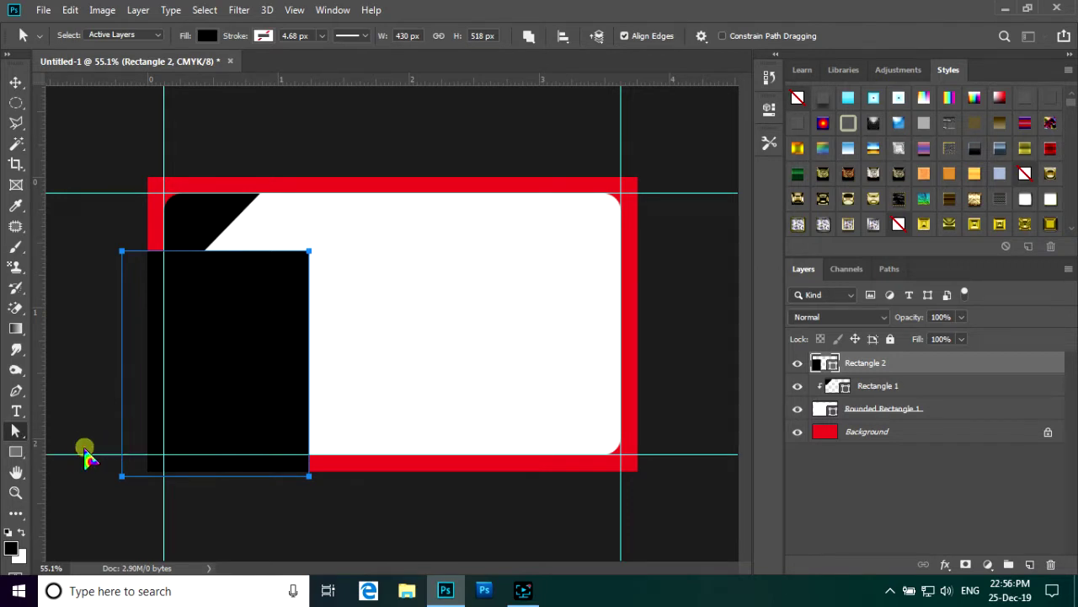
left_click(121, 251)
left_click_drag(122, 251, 111, 195)
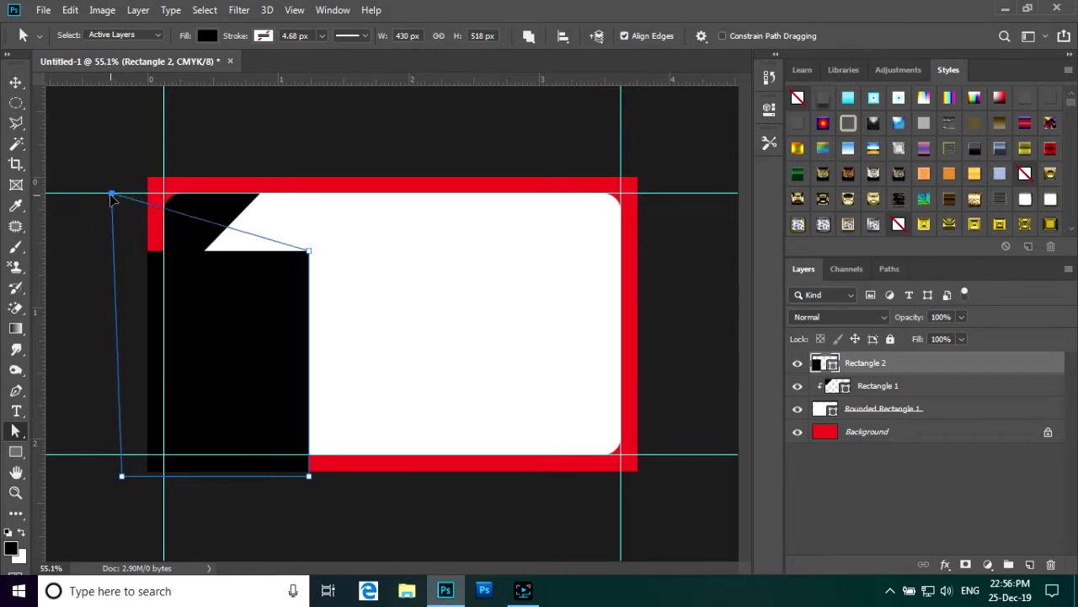
left_click(491, 230)
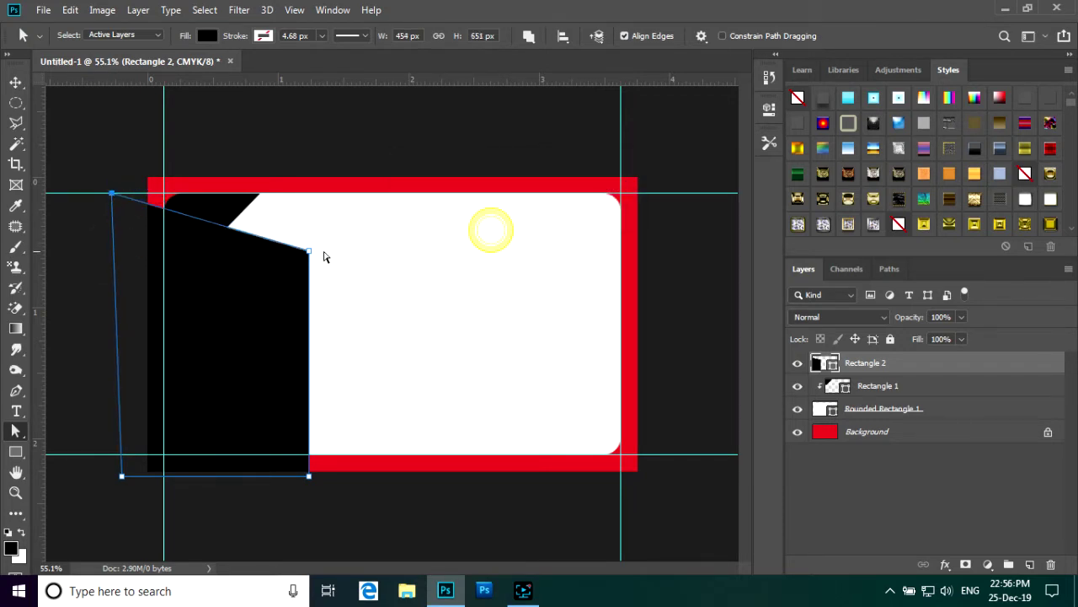
left_click_drag(309, 252, 321, 318)
left_click_drag(310, 479, 225, 469)
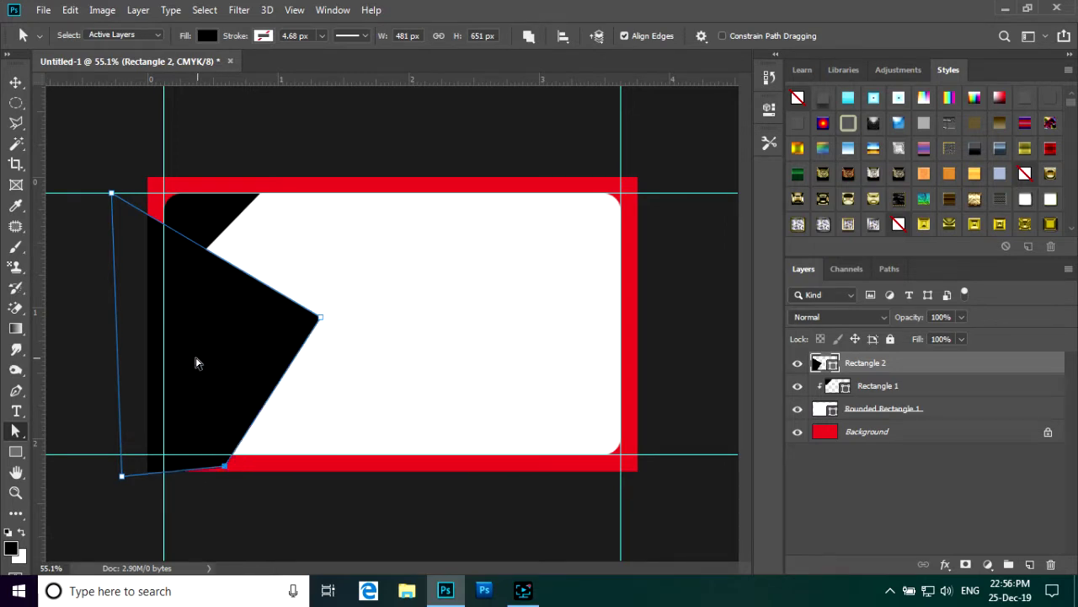
left_click_drag(115, 196, 133, 187)
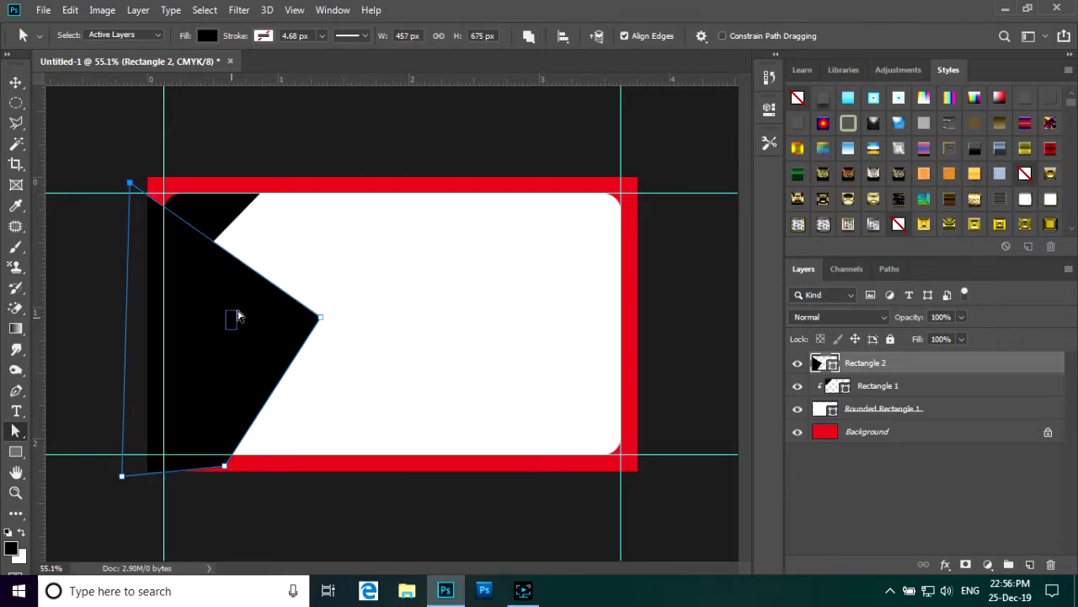
key("Escape")
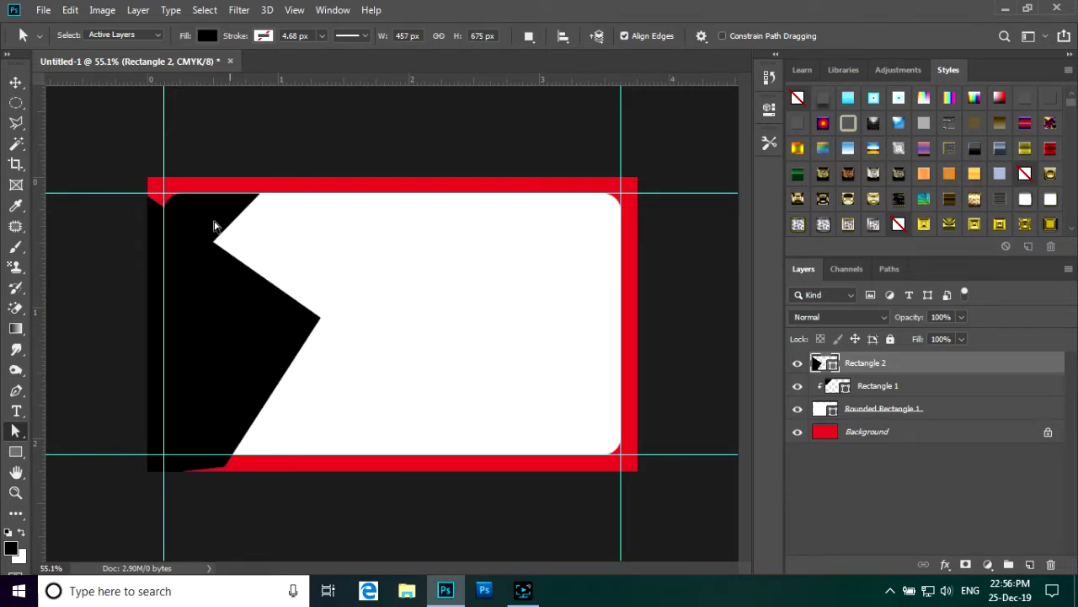
- Nudge the black shape right, then pull its tip down-left and bottom point left
left_click(15, 83)
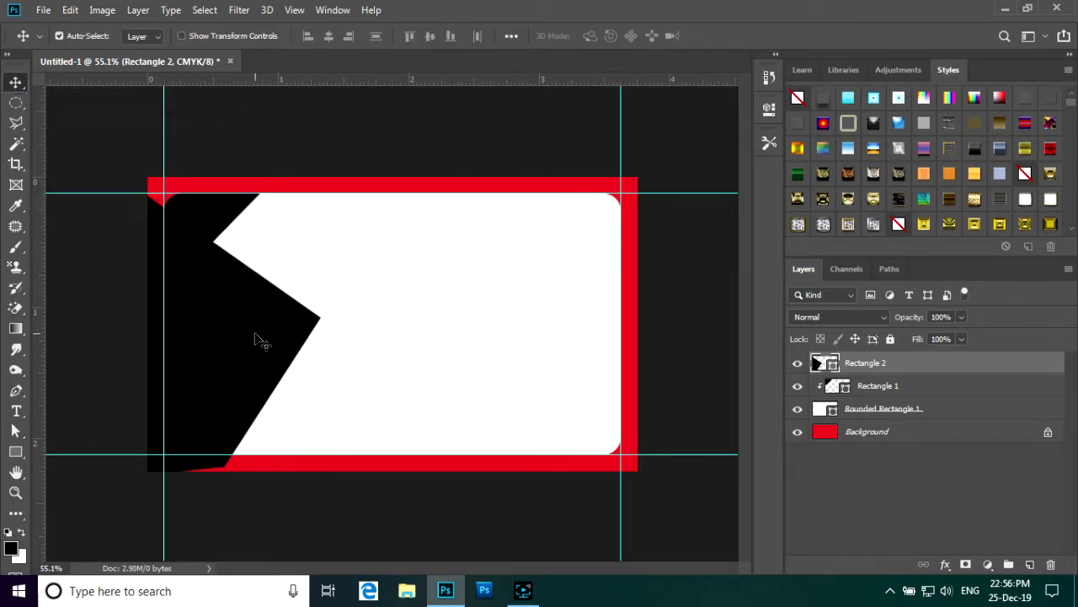
left_click(255, 335)
left_click_drag(259, 337, 281, 338)
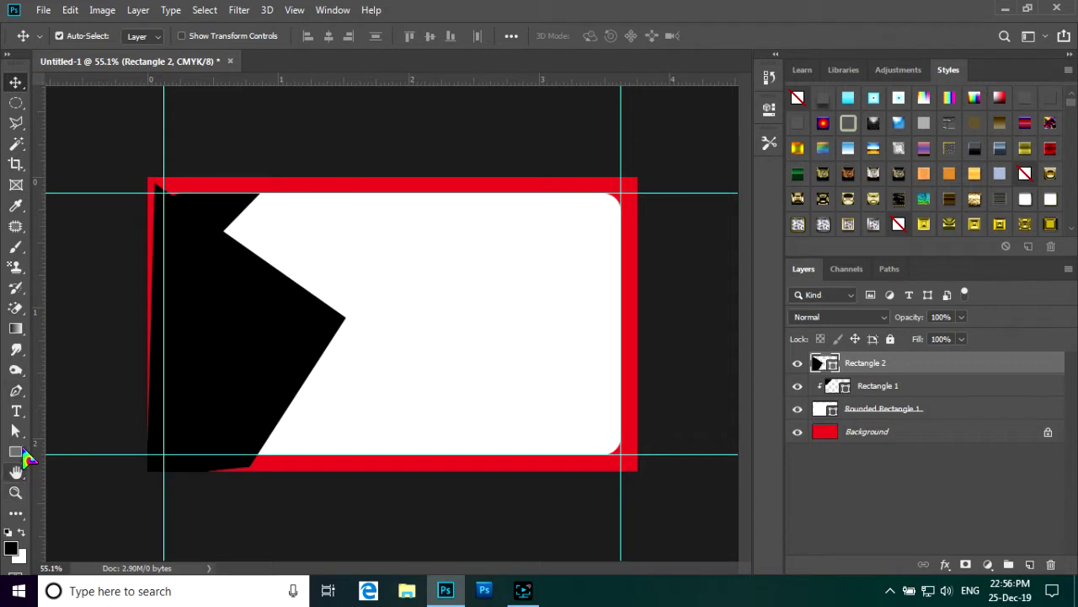
left_click(16, 429)
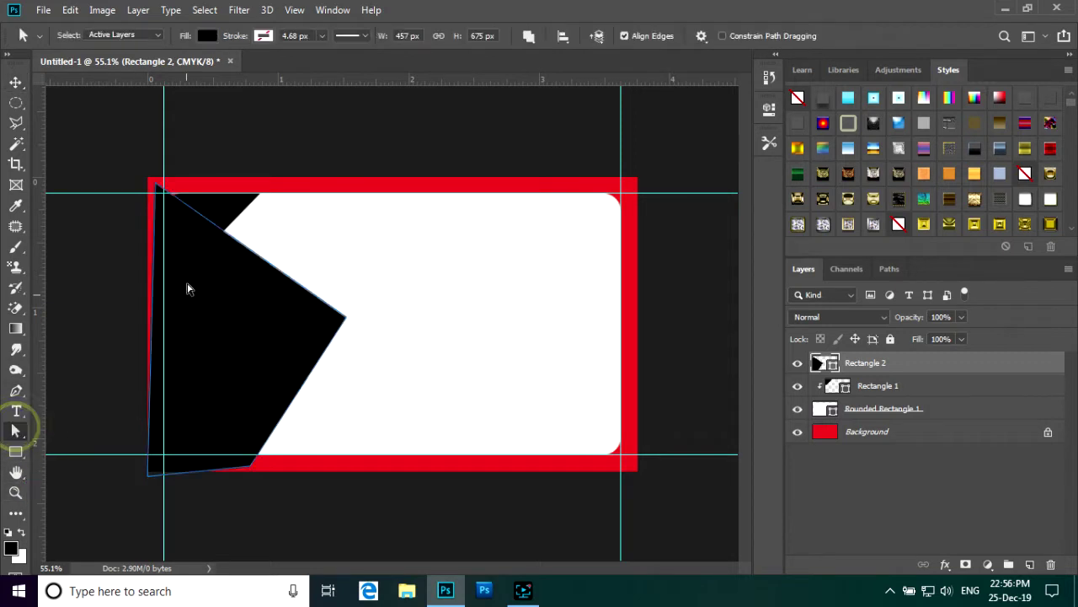
left_click(157, 185)
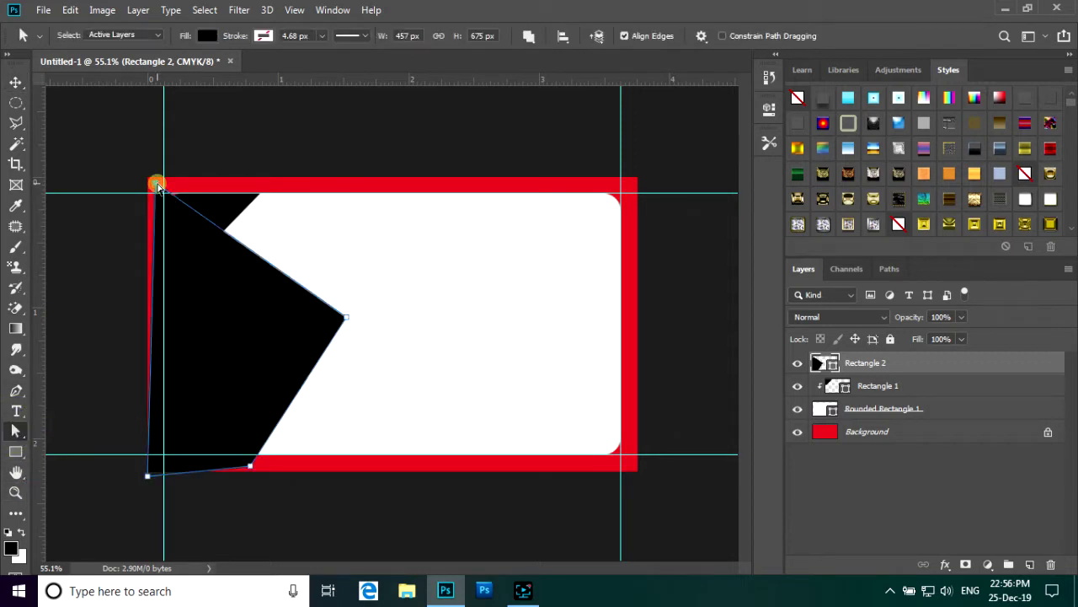
left_click(347, 319)
left_click_drag(347, 321, 335, 330)
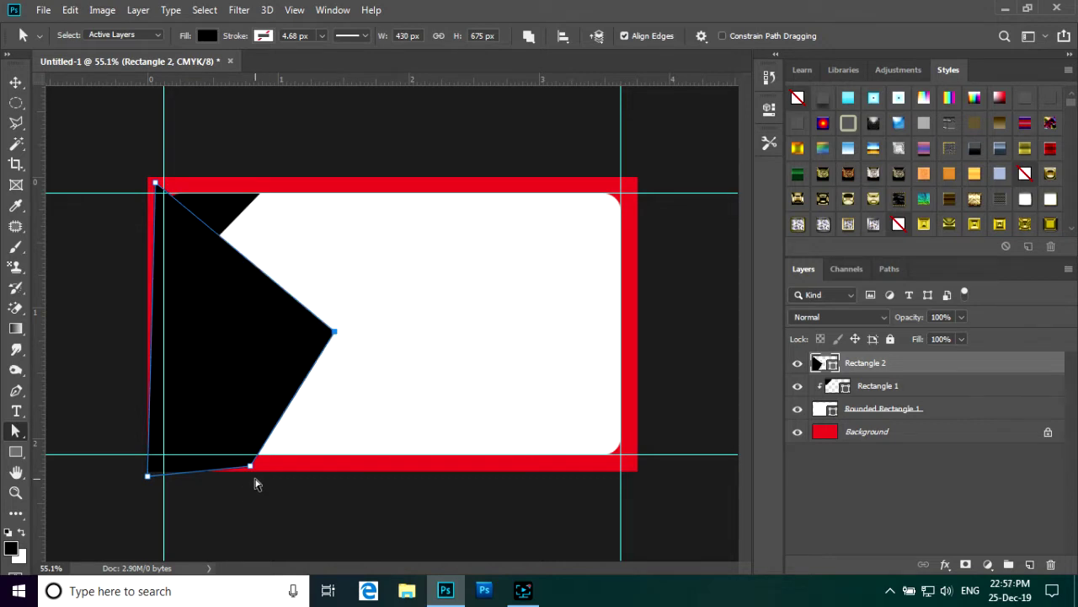
left_click_drag(252, 469, 239, 468)
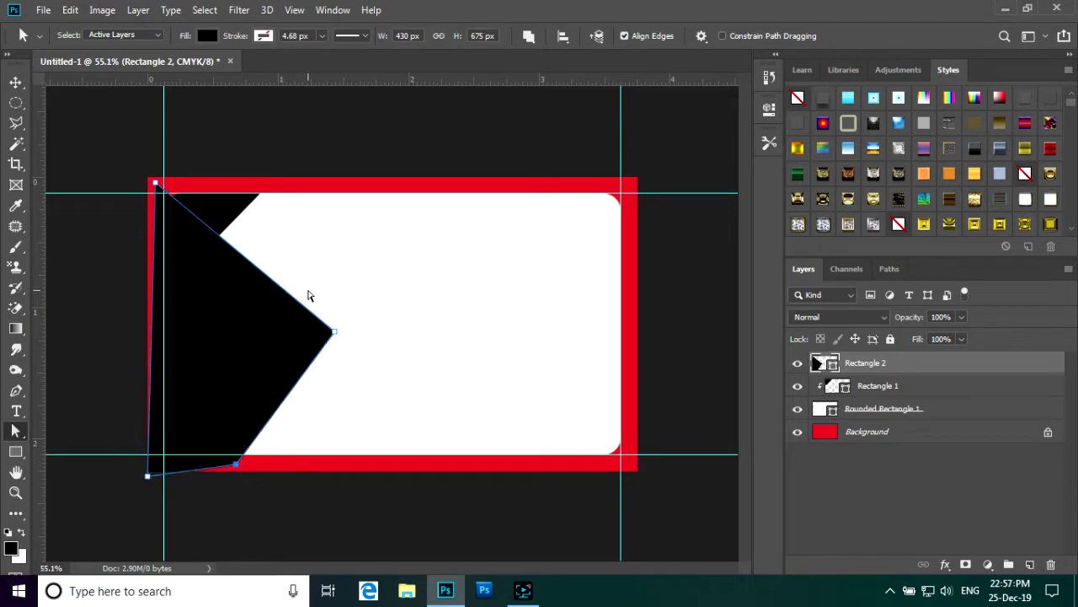
- Shift the black shape down about 0.043 in into place
left_click(16, 81)
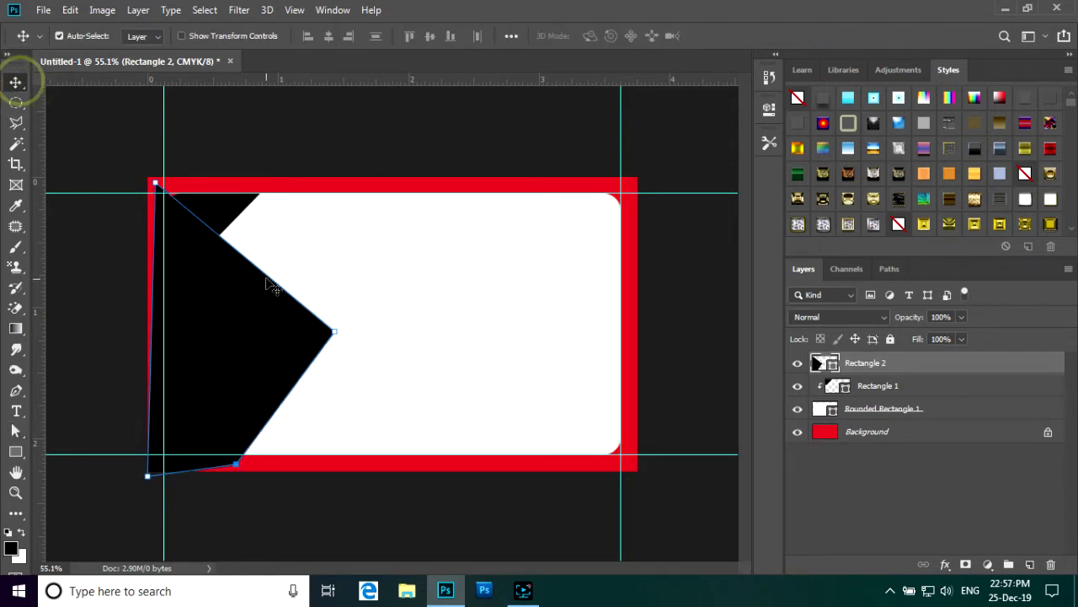
left_click_drag(214, 305, 217, 299)
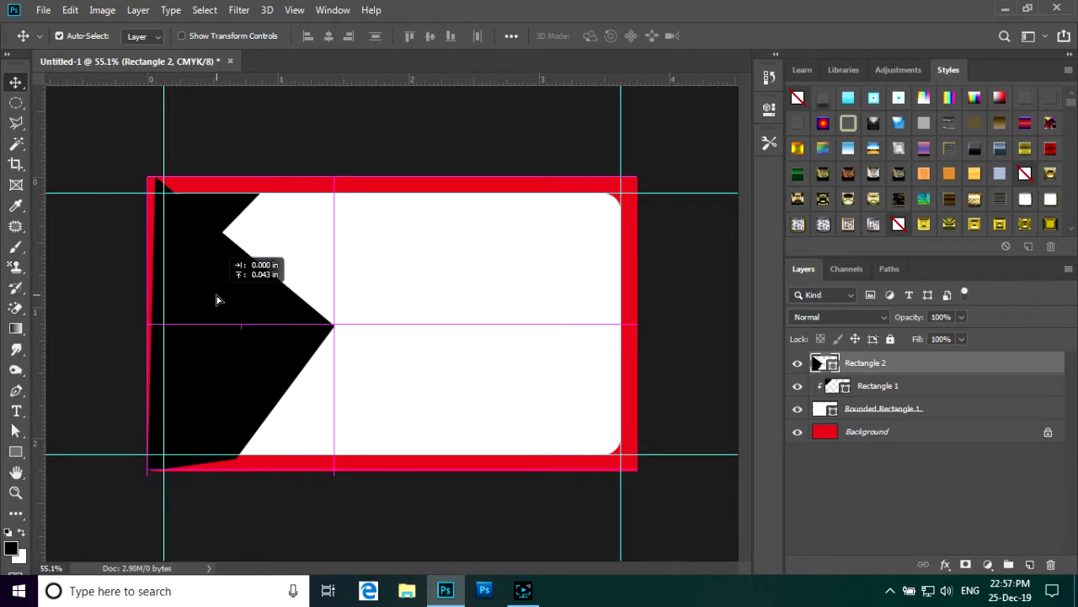
left_click_drag(216, 299, 217, 299)
- Clip the black Rectangle 2 shape to the white rounded card beneath it
scroll(403, 250, "down", 2)
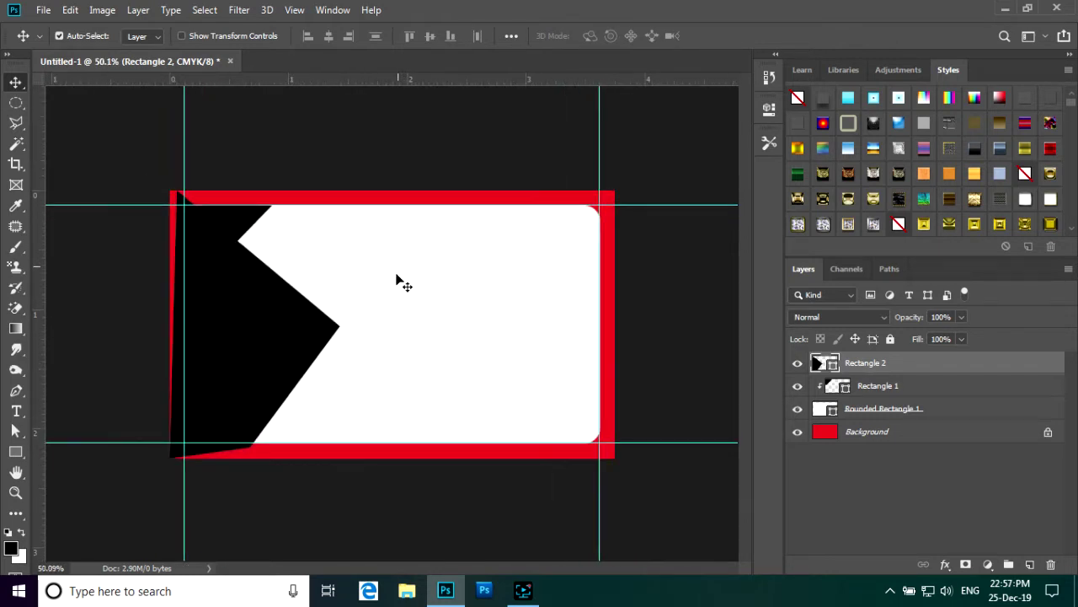
right_click(884, 363)
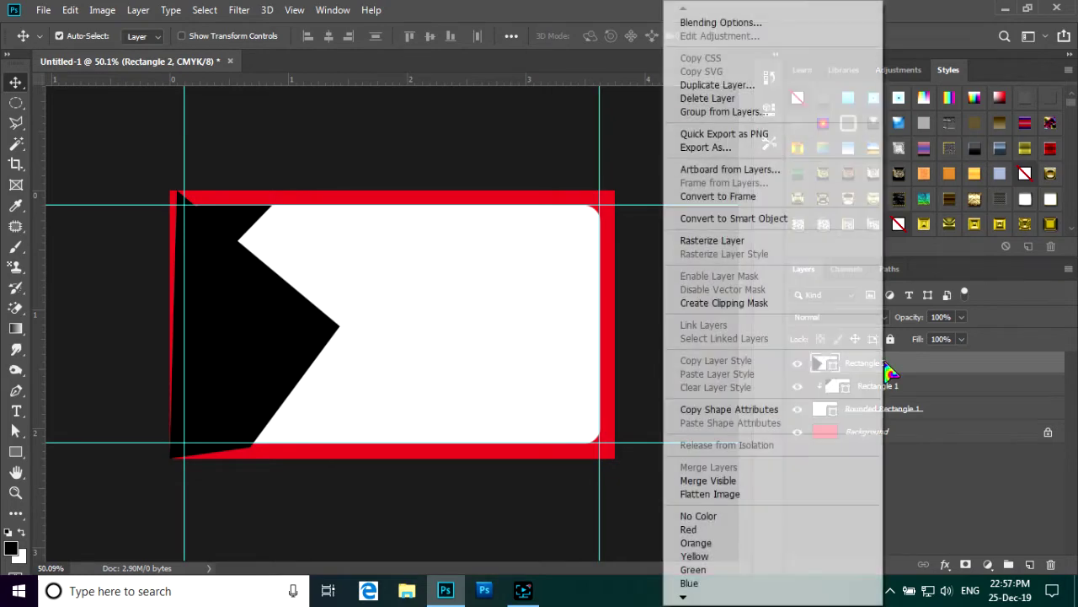
left_click(729, 311)
- Add a vertical guide down the middle of the card
key("ctrl+minus")
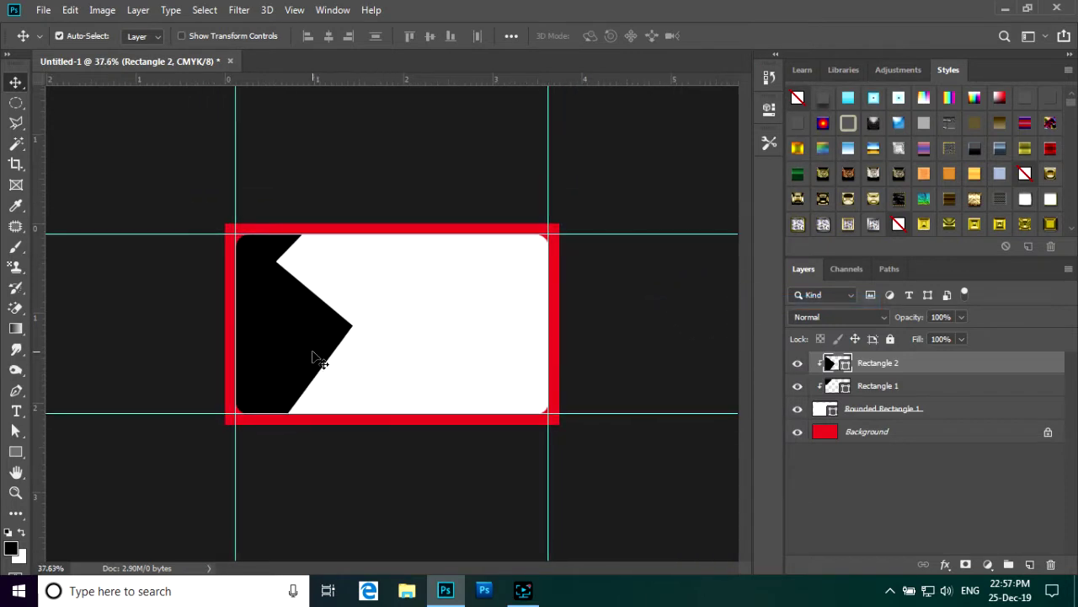
key("ctrl+plus")
key("ctrl+plus")
key("ctrl+minus")
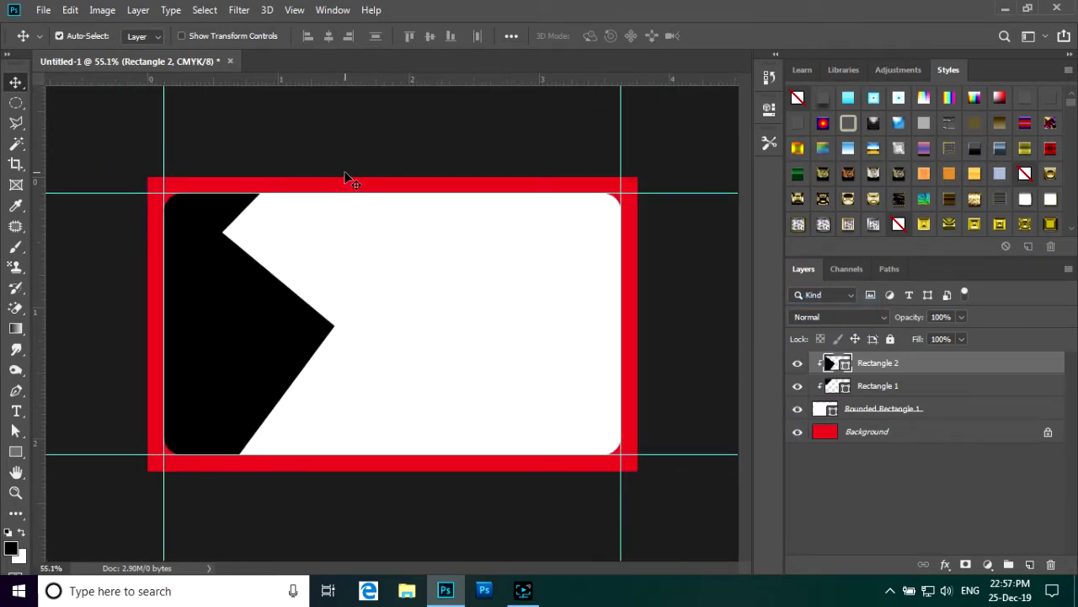
left_click_drag(38, 244, 392, 275)
scroll(393, 276, "down", 1)
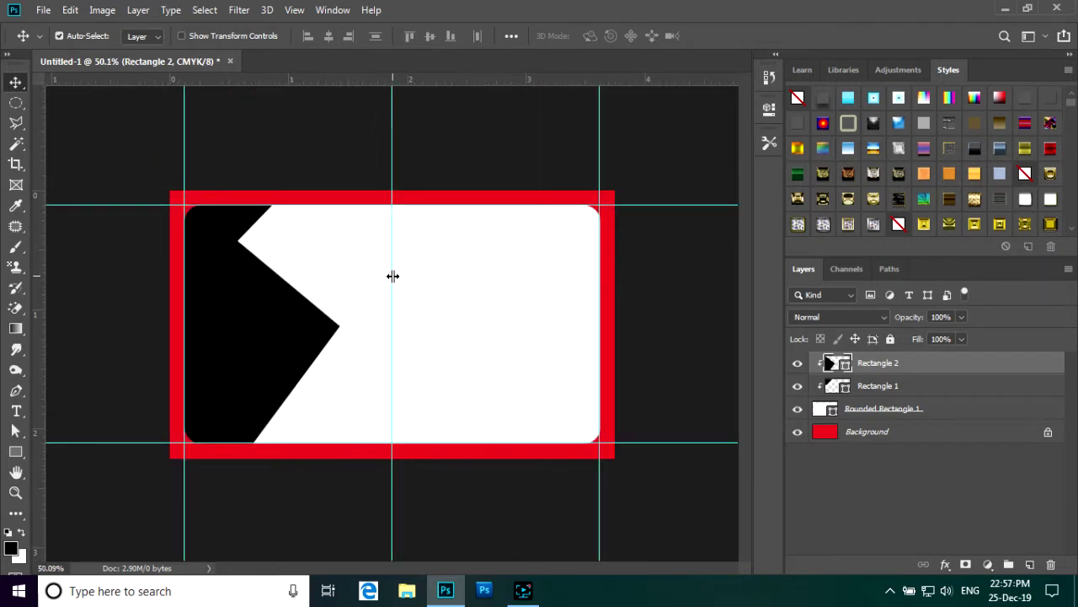
scroll(393, 275, "up", 2)
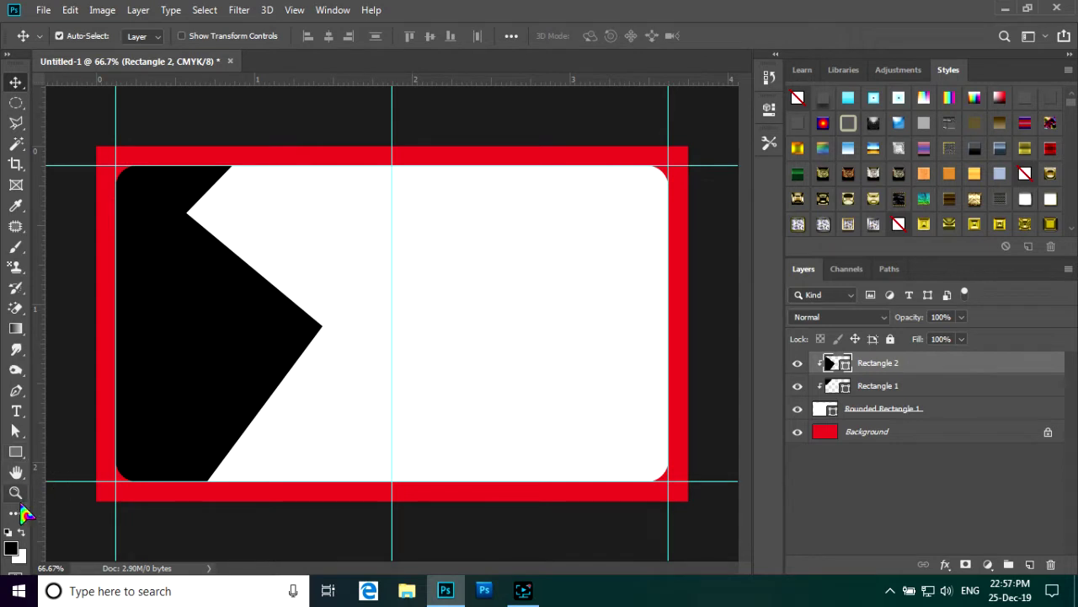
- Set the foreground colour to magenta #eb31ca
left_click(13, 549)
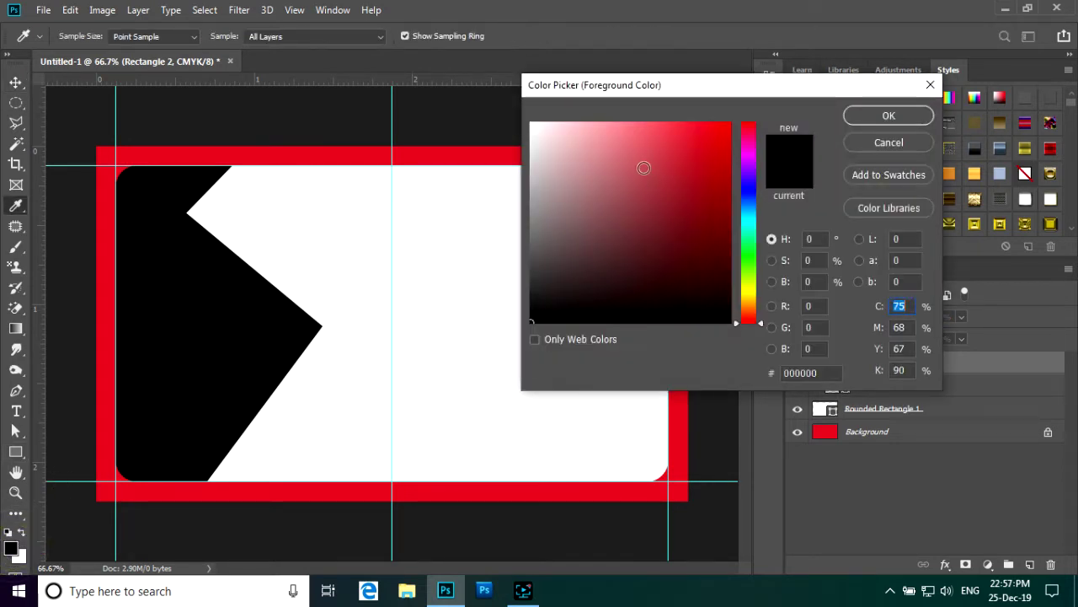
left_click(747, 149)
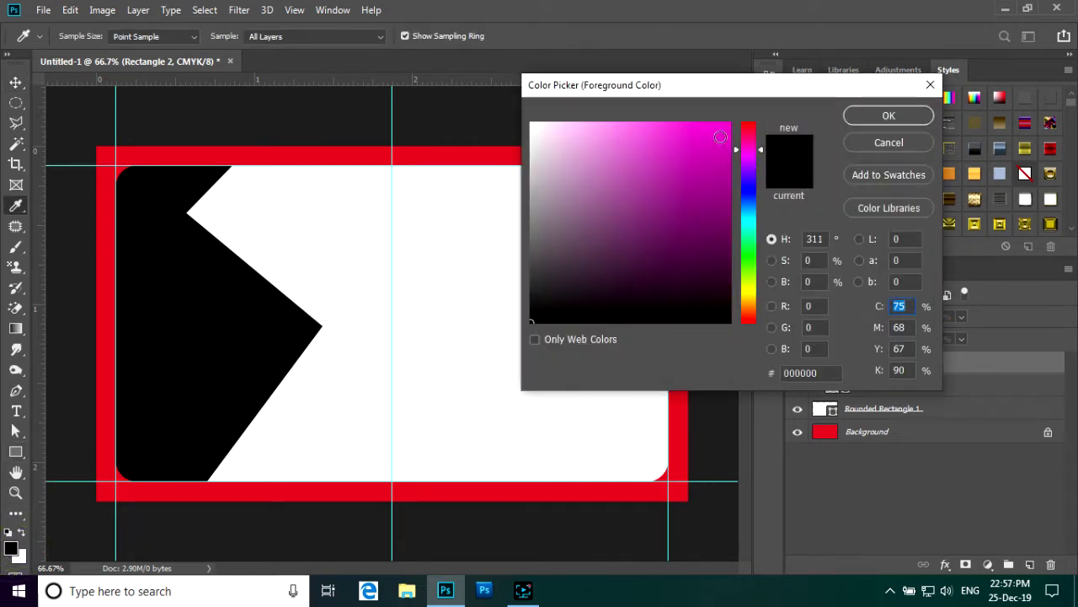
left_click(689, 137)
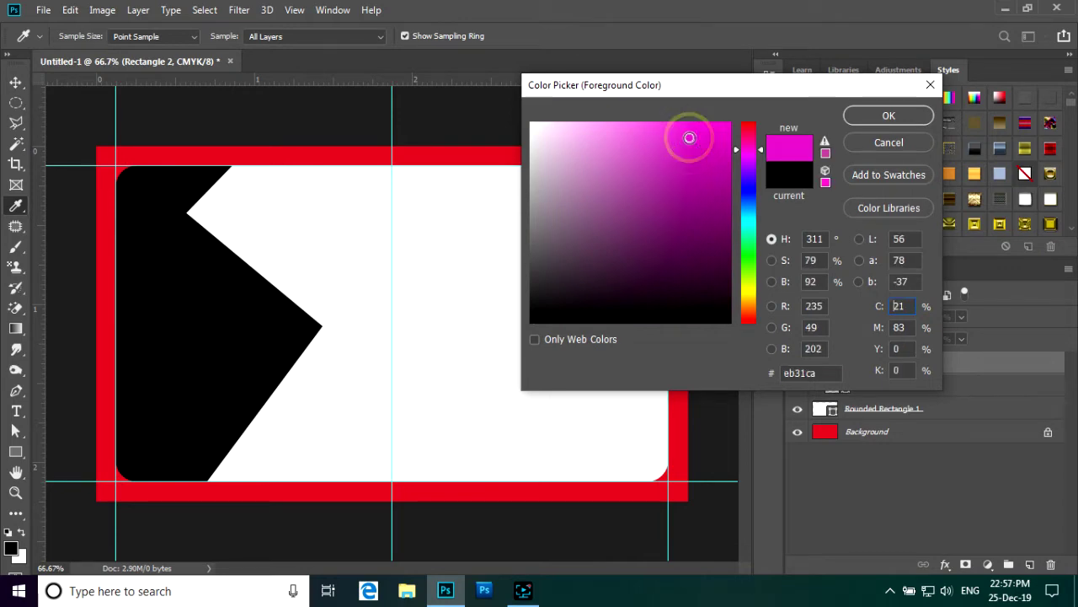
left_click(882, 116)
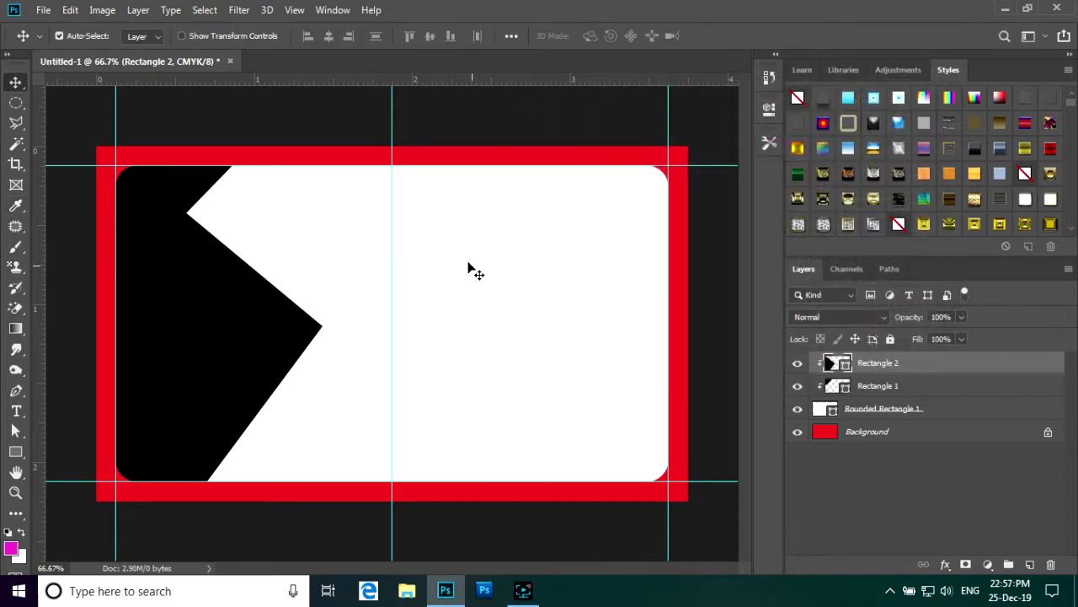
- Select the white rounded card layer
left_click_drag(446, 257, 443, 252)
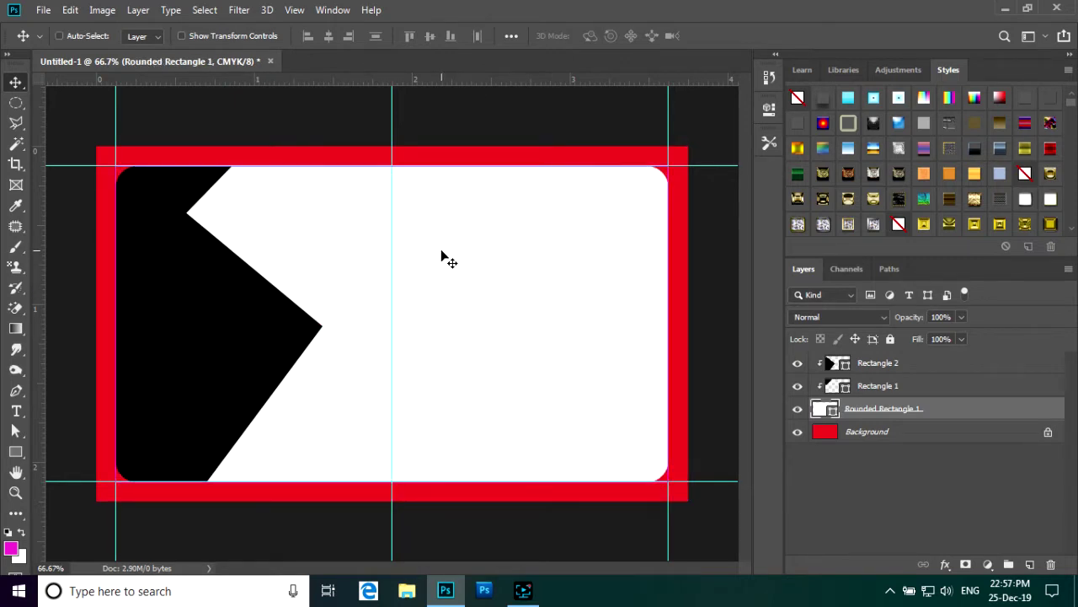
left_click(902, 362)
left_click_drag(412, 282, 409, 289)
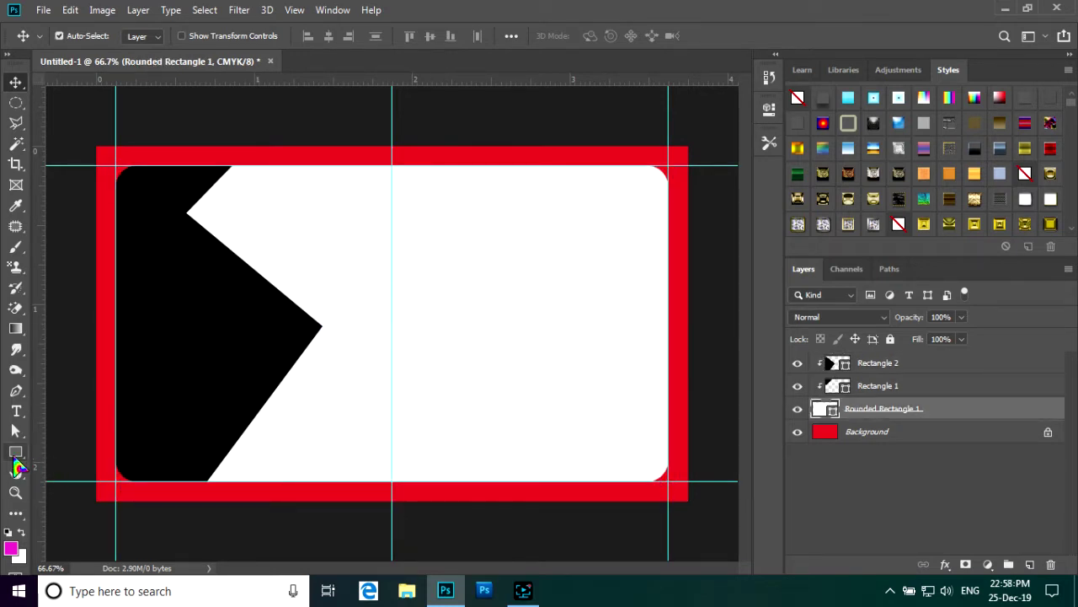
- Draw a 338 × 83 px magenta-filled rectangle right of the centre guide, then enter Free Transform
left_click(19, 453)
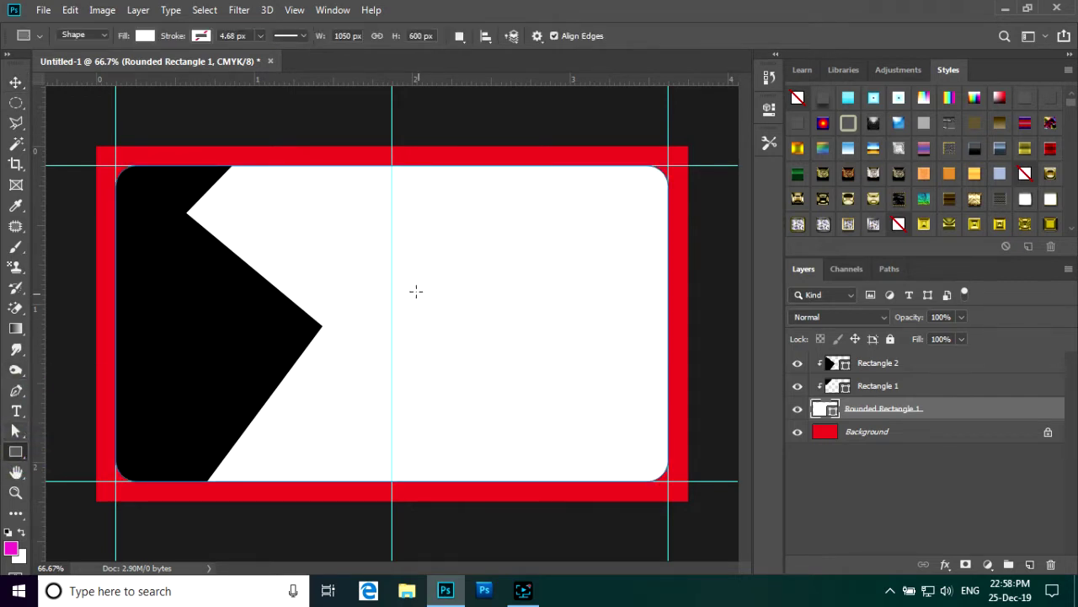
left_click_drag(406, 280, 404, 309)
left_click_drag(462, 318, 584, 323)
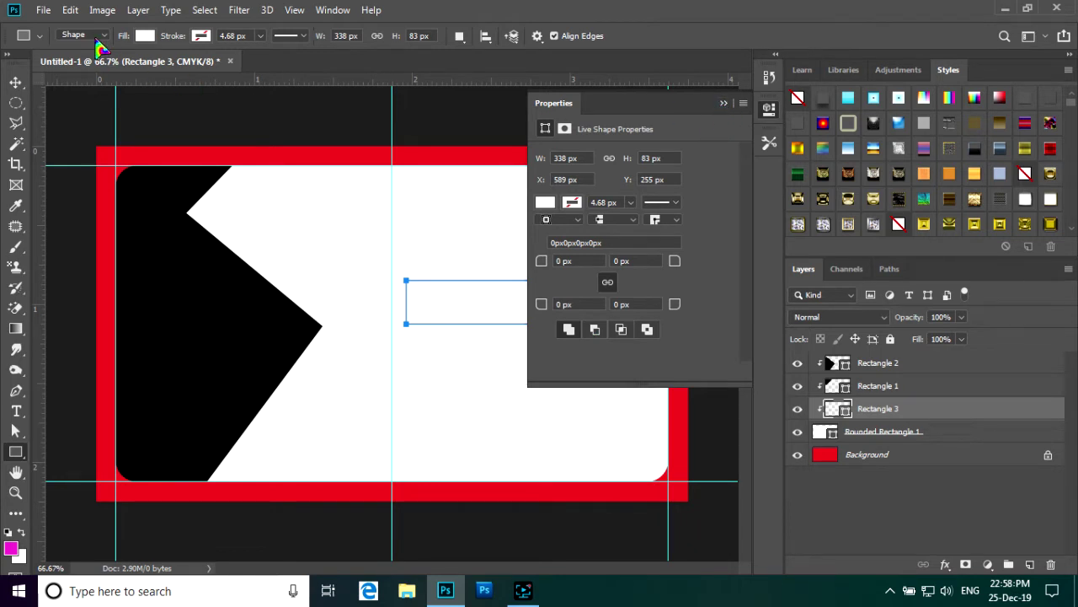
left_click(545, 203)
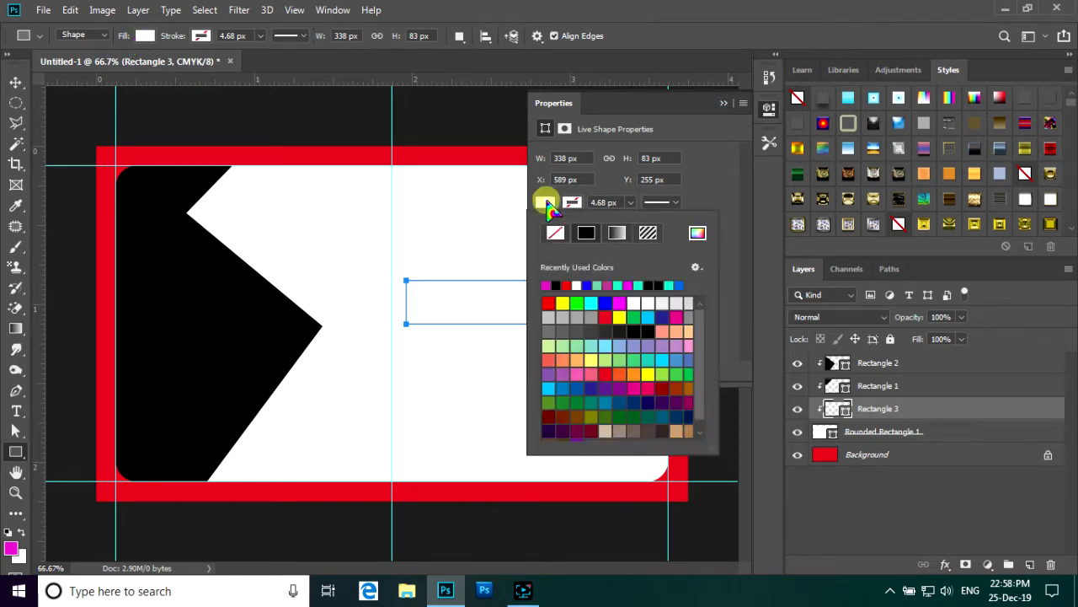
left_click(547, 285)
left_click(722, 105)
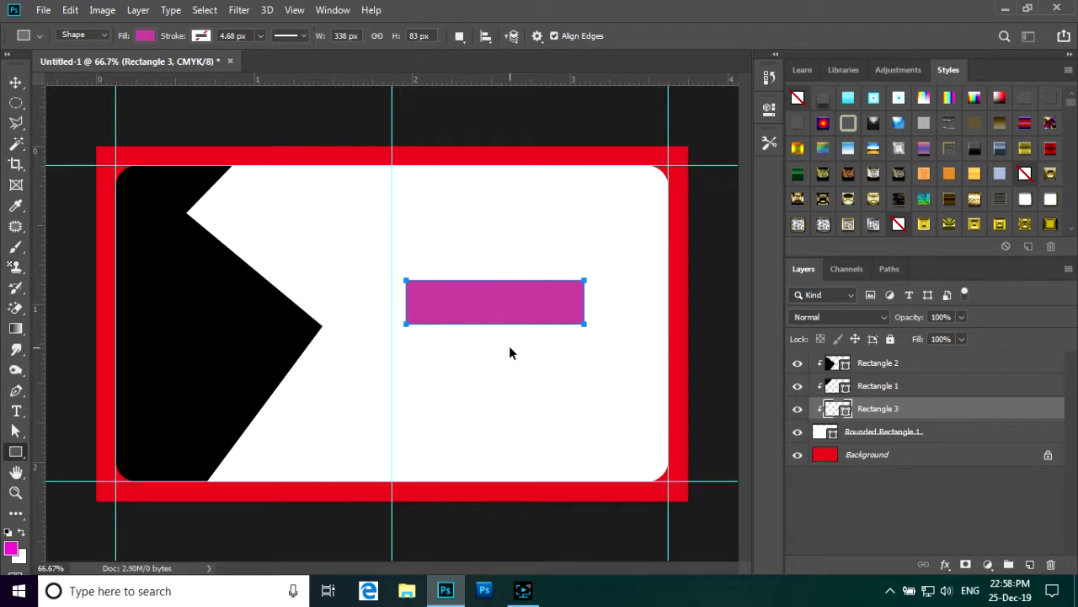
key("ctrl+t")
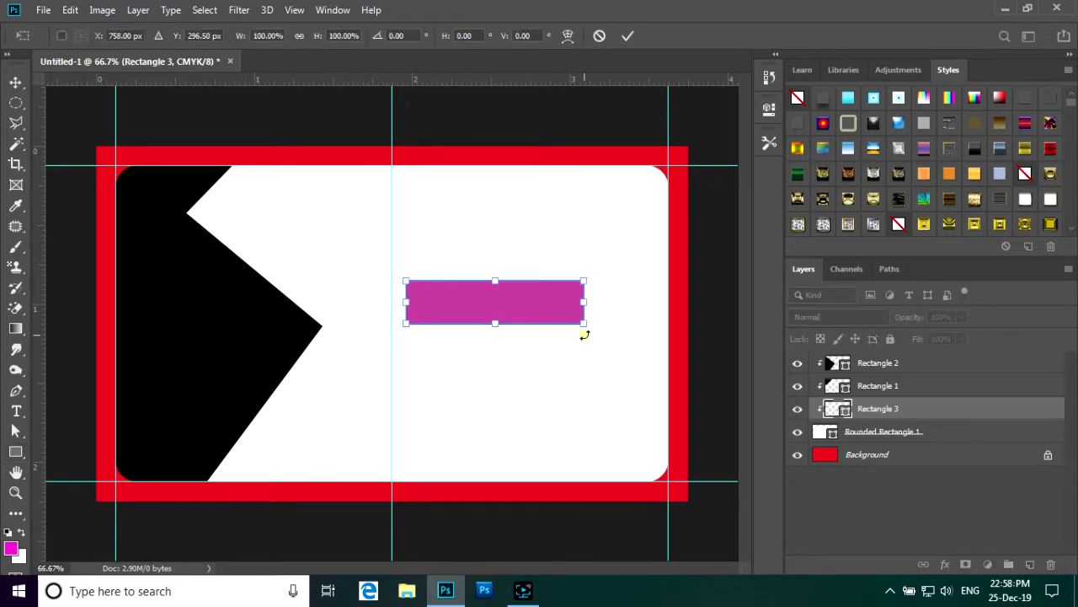
- Rotate the magenta bar to about -41° and set it along the black shape's top edge
left_click_drag(585, 335, 596, 260)
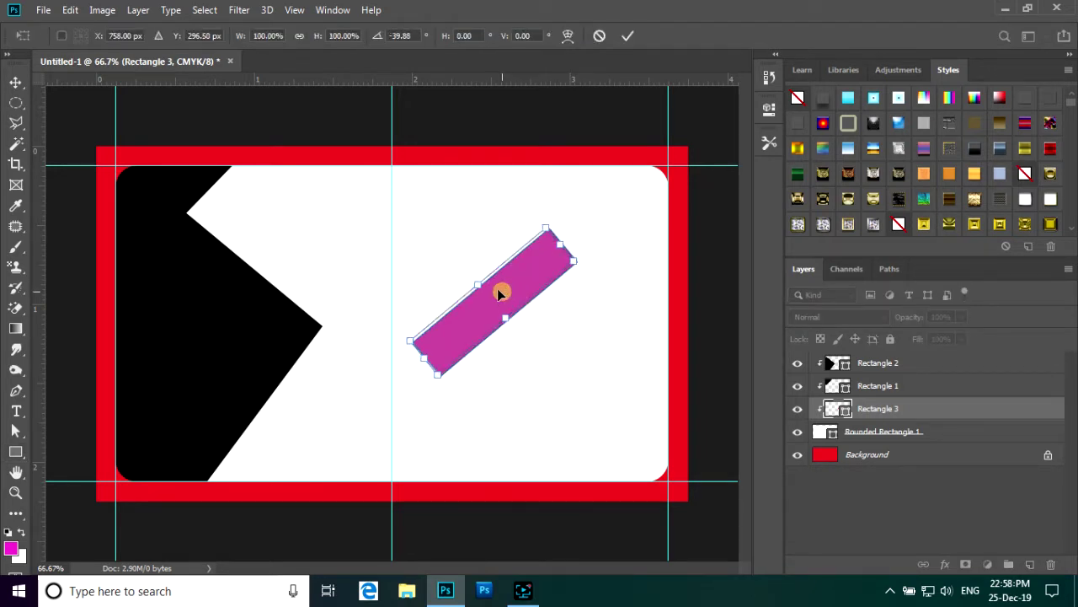
left_click_drag(497, 288, 269, 173)
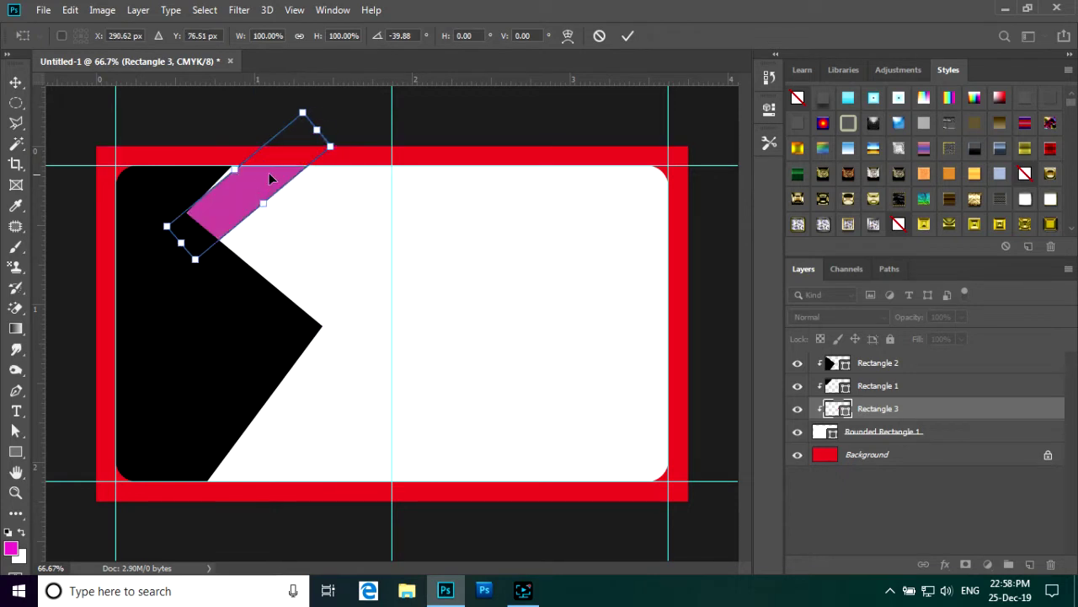
left_click_drag(350, 149, 347, 134)
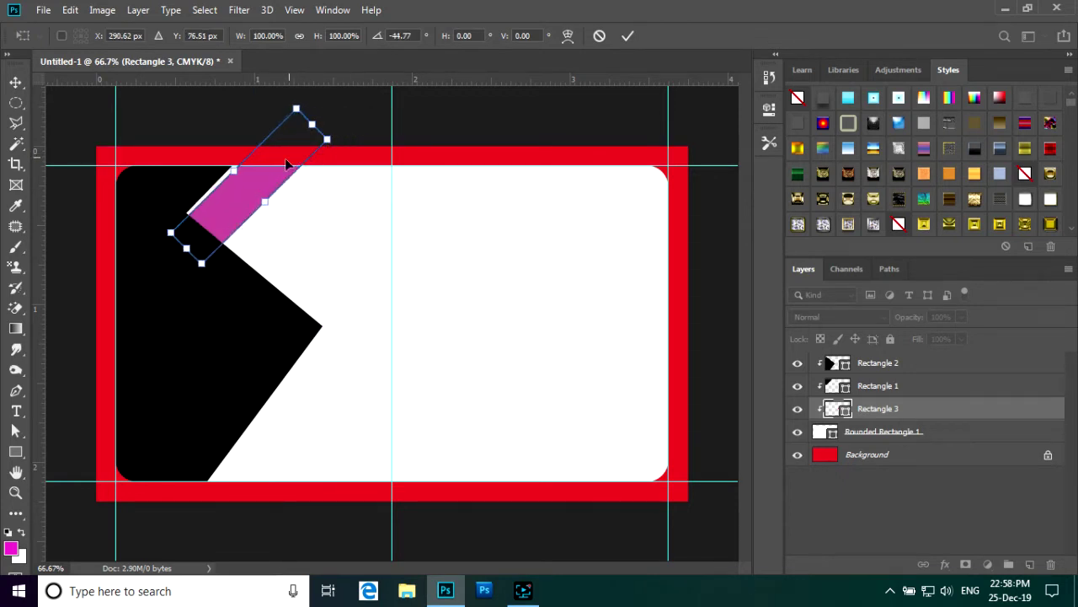
left_click_drag(250, 171, 246, 176)
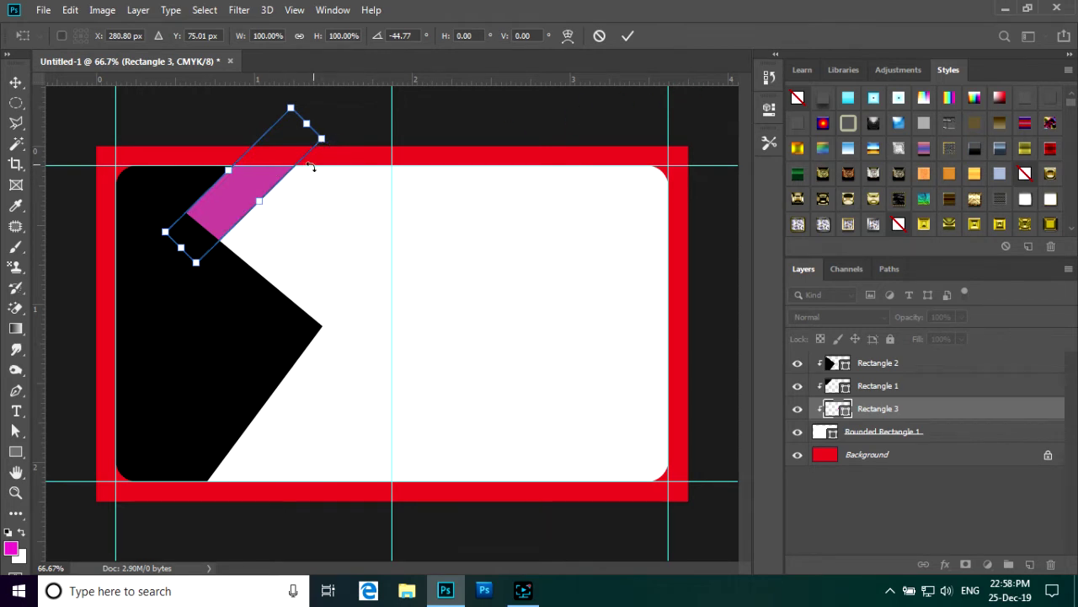
left_click_drag(348, 133, 348, 134)
left_click_drag(262, 170, 273, 167)
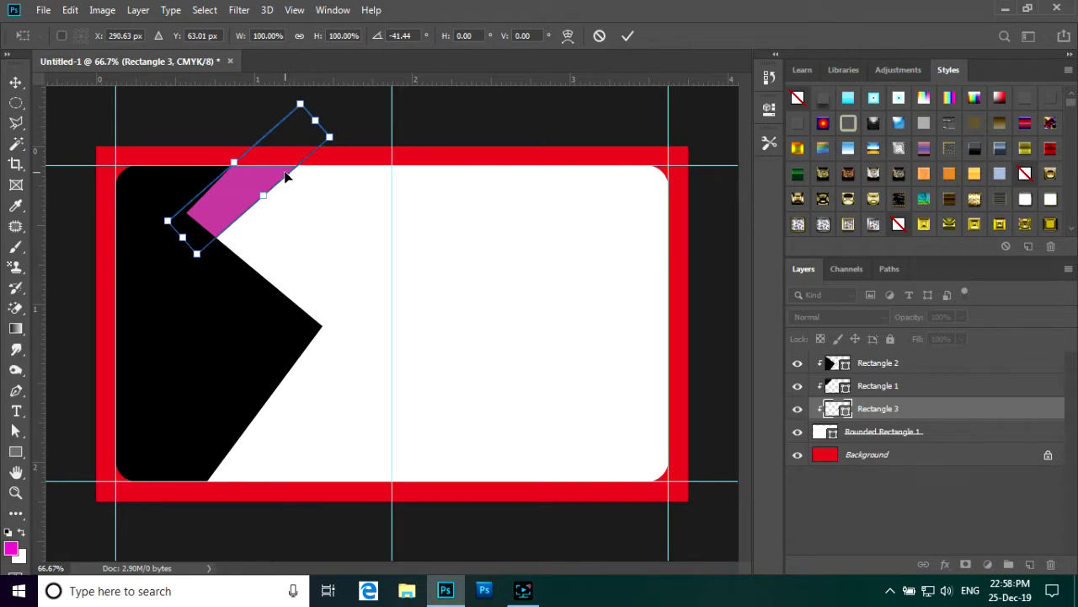
left_click_drag(284, 176, 282, 184)
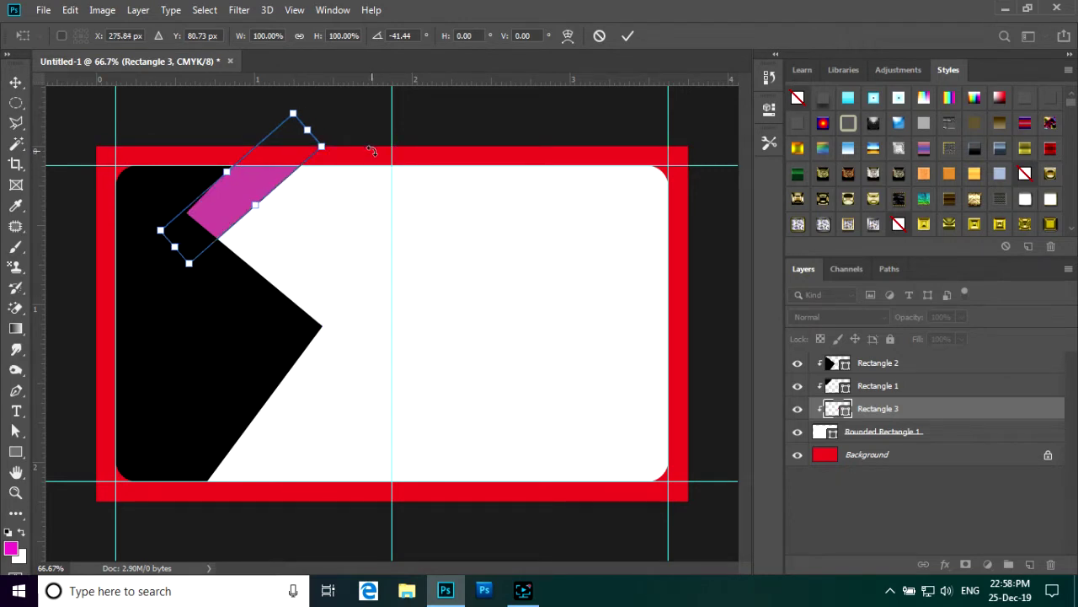
left_click(627, 35)
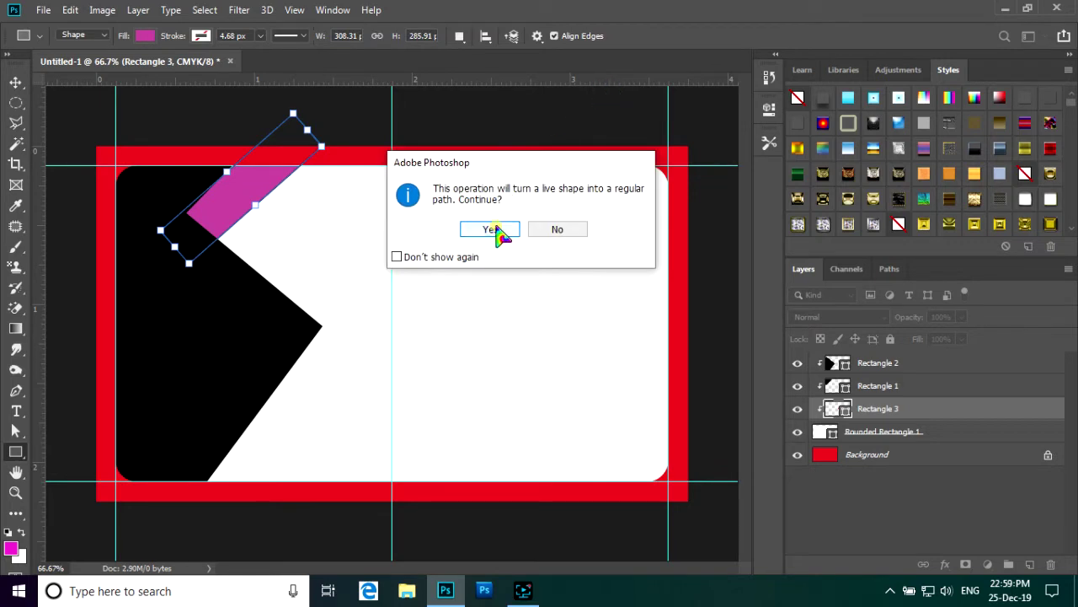
left_click(495, 229)
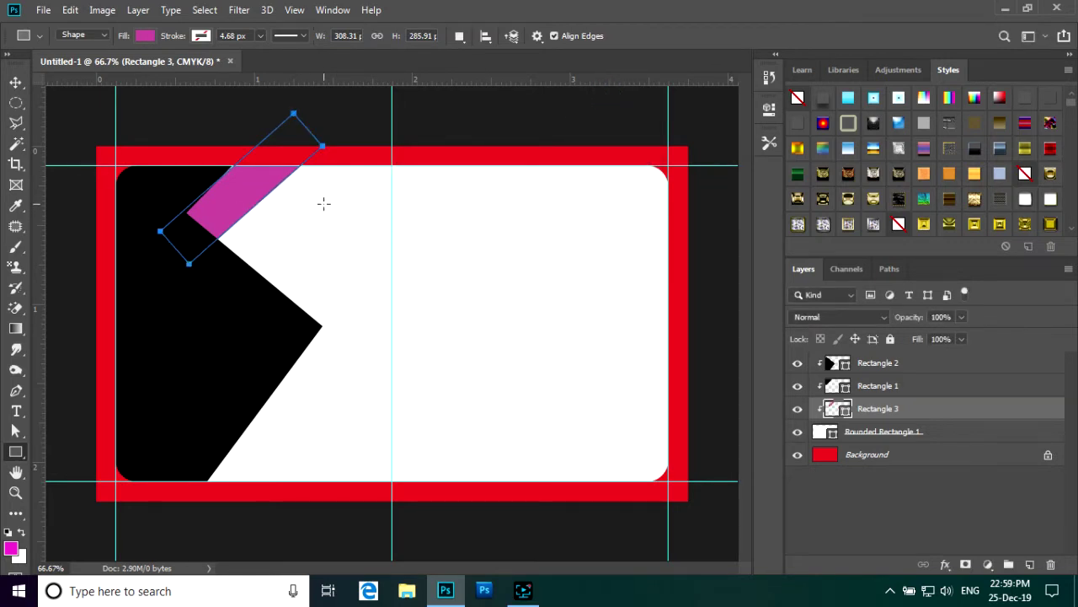
left_click(15, 82)
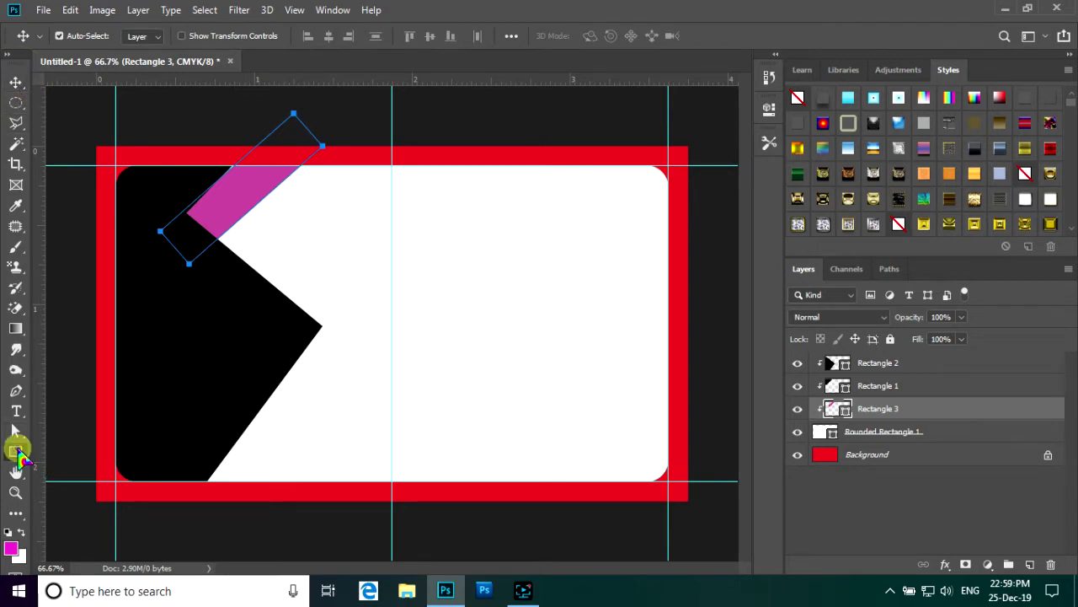
- Draw a 365 × 85 px rectangle right of the centre guide and fill it mint green
left_click(15, 451)
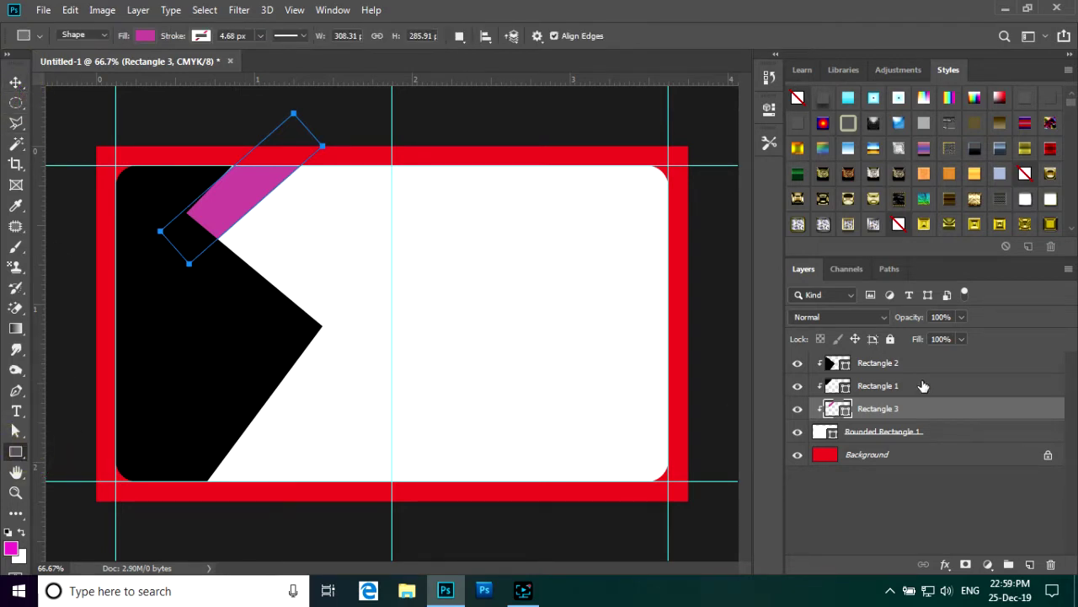
left_click_drag(453, 272, 644, 314)
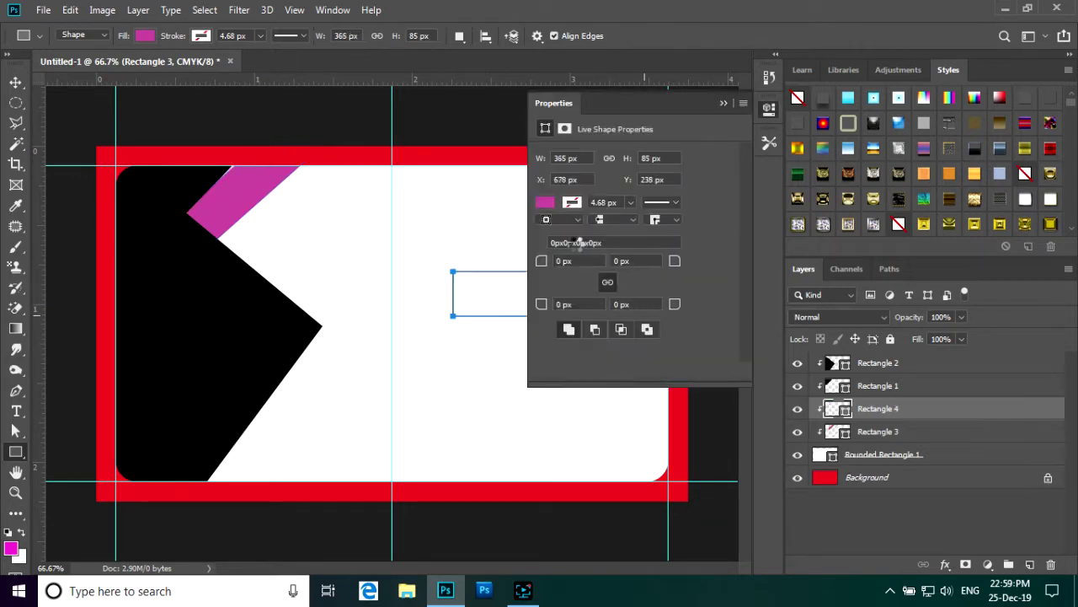
left_click(547, 206)
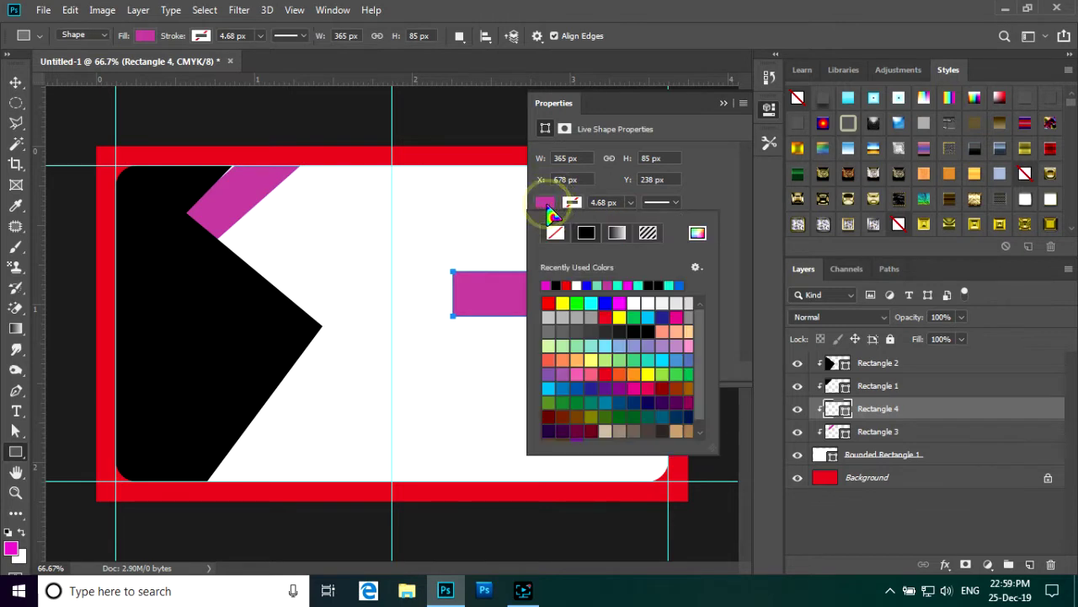
left_click(599, 287)
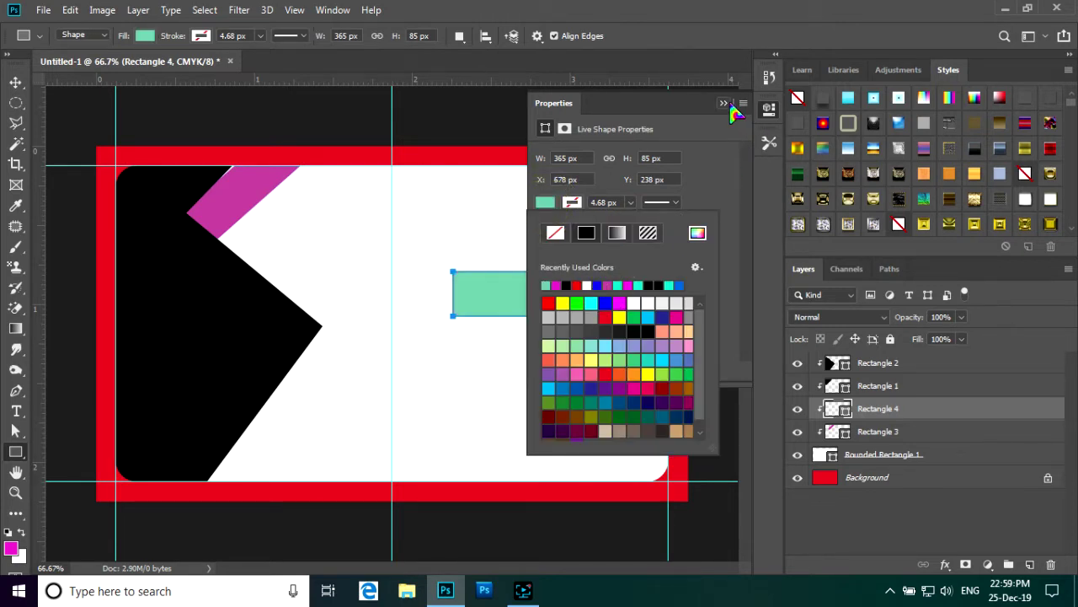
left_click(724, 103)
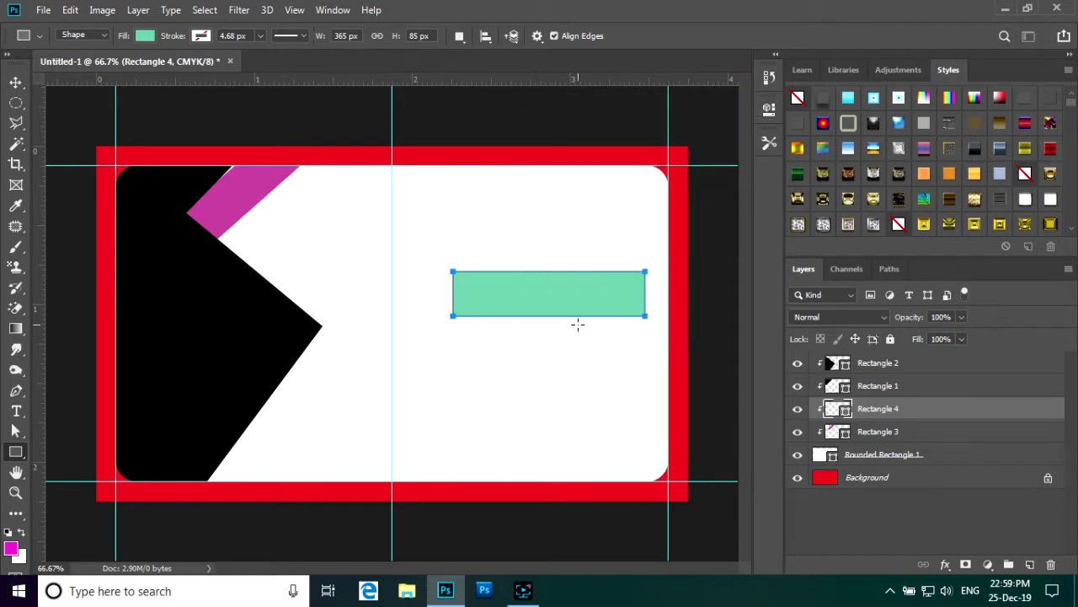
key("ctrl+t")
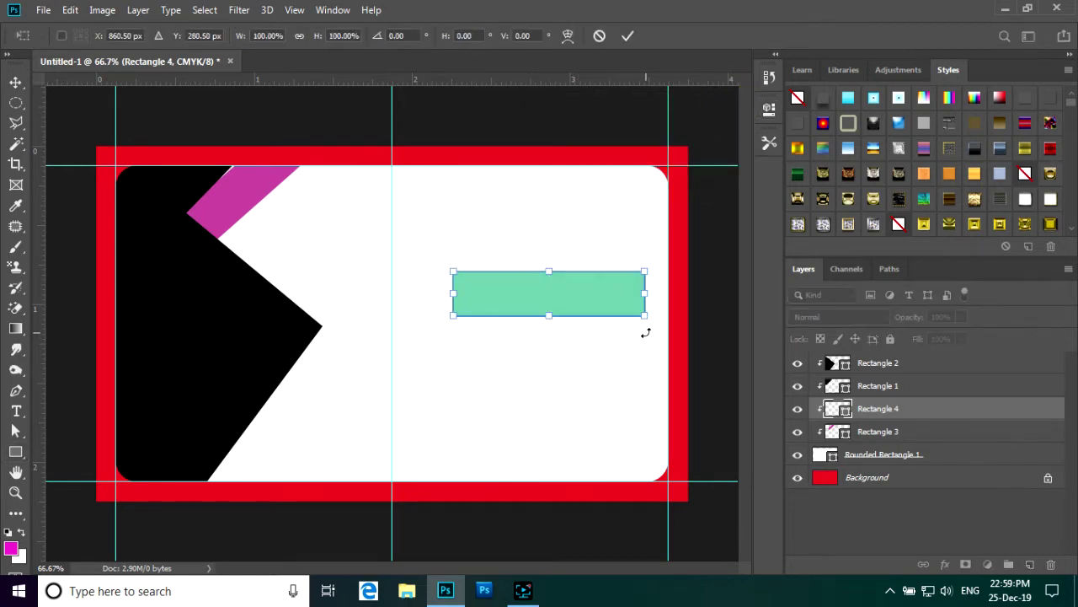
- Rotate the green bar to about -42.7° and place it beside the magenta stripe
left_click_drag(646, 332, 656, 269)
left_click_drag(569, 289, 327, 212)
left_click_drag(420, 189, 416, 171)
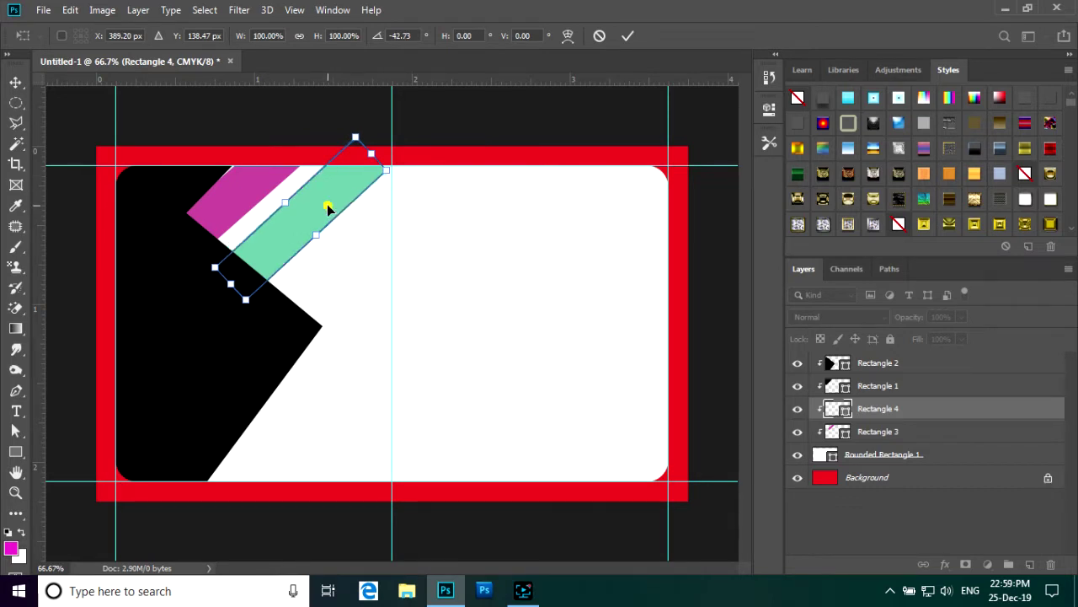
left_click_drag(328, 209, 314, 197)
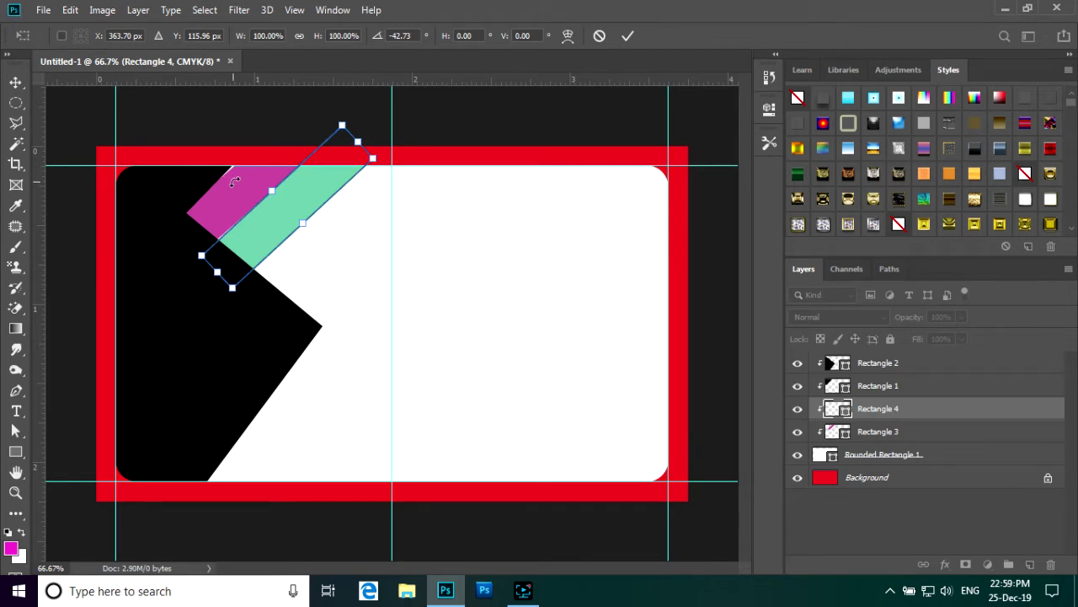
left_click(628, 35)
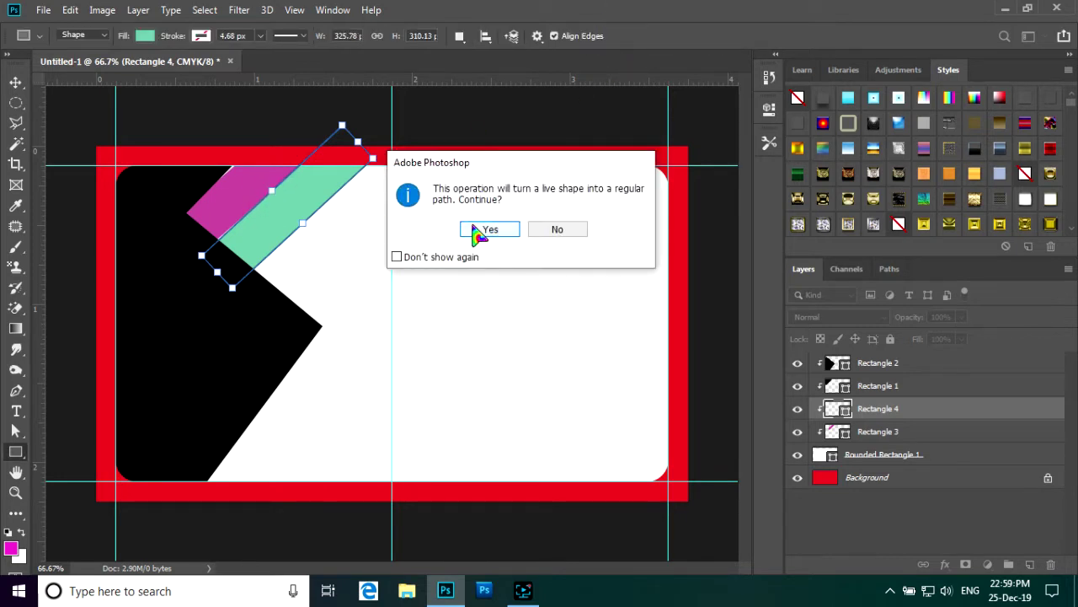
left_click(482, 230)
- Try transforming the magenta stripe, dismiss the error, and reselect Rectangle 4
left_click(15, 82)
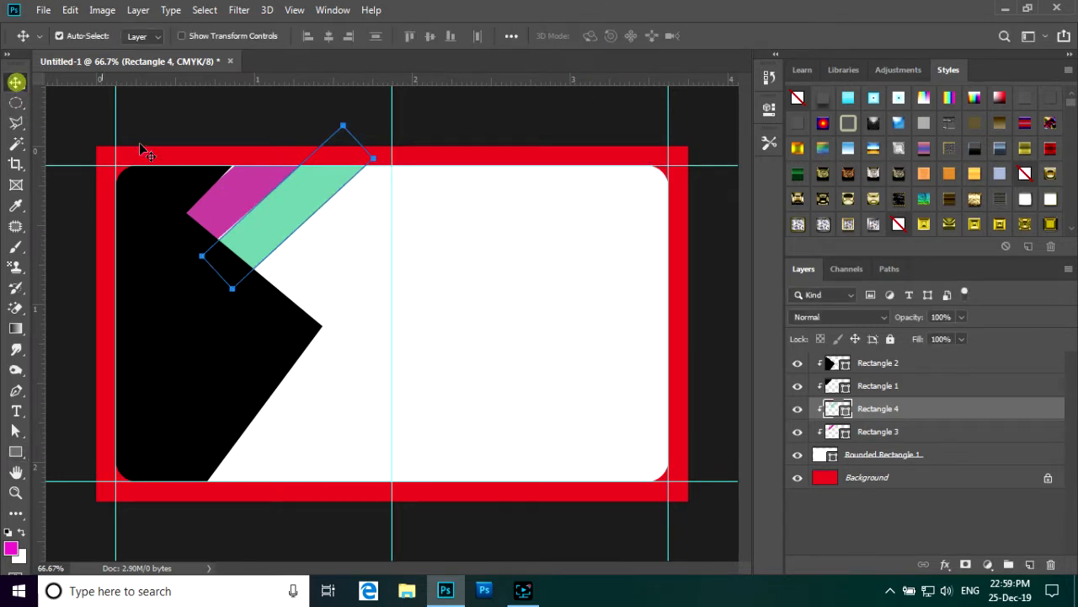
left_click(256, 181)
key("ctrl+t")
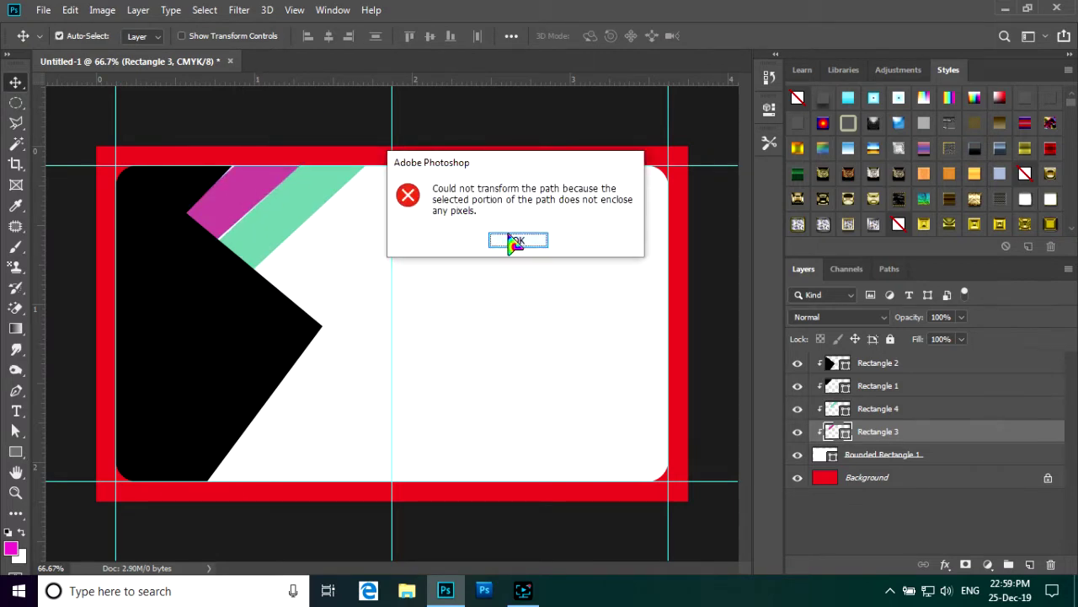
left_click(511, 241)
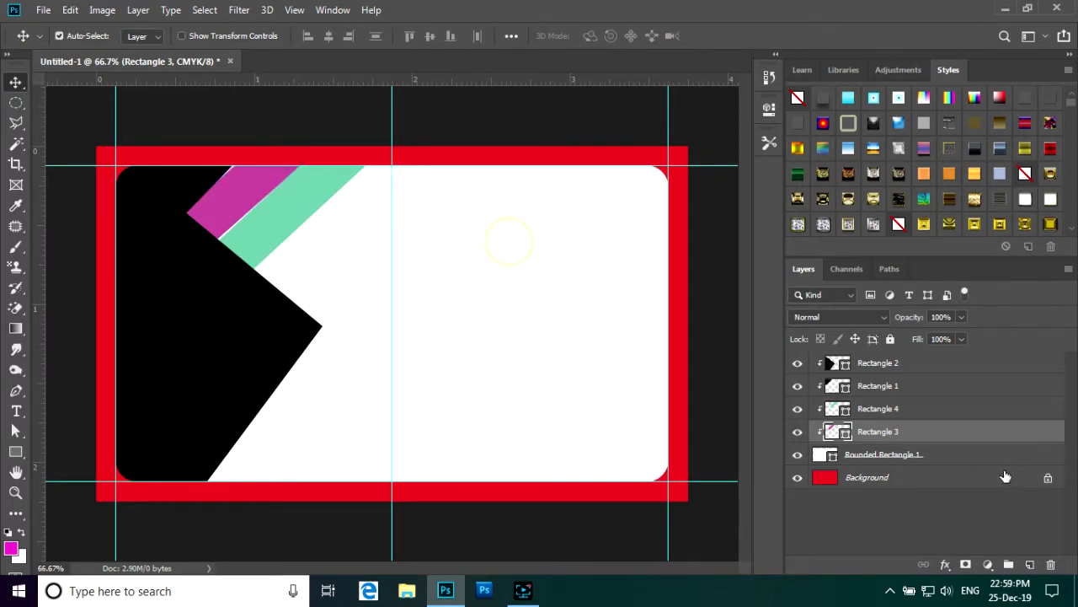
left_click(920, 412)
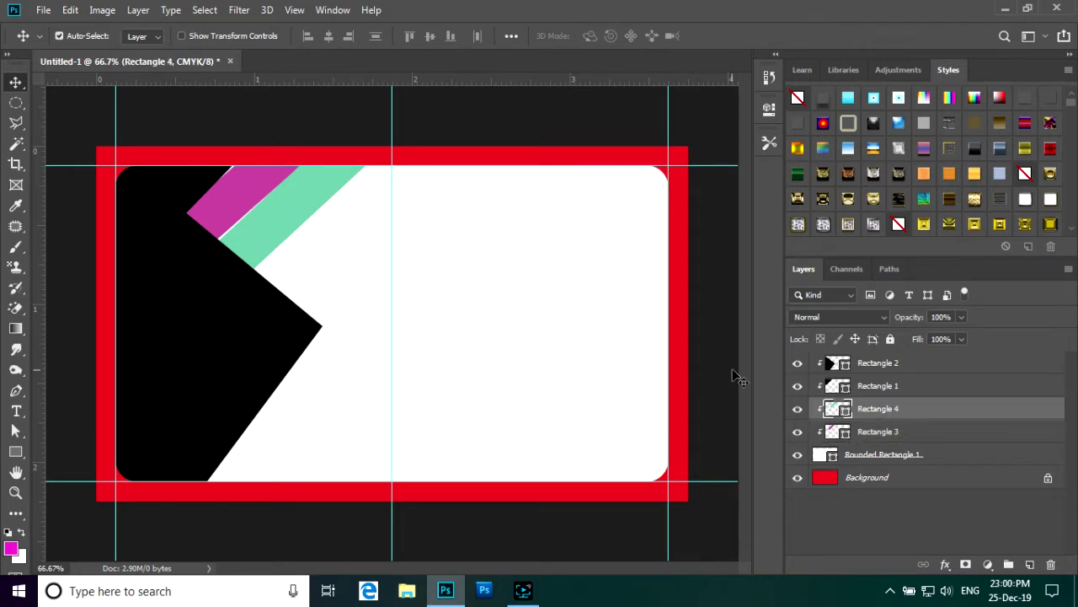
- Rotate the magenta stripe (Rectangle 3) by about 3 degrees
left_click(924, 431)
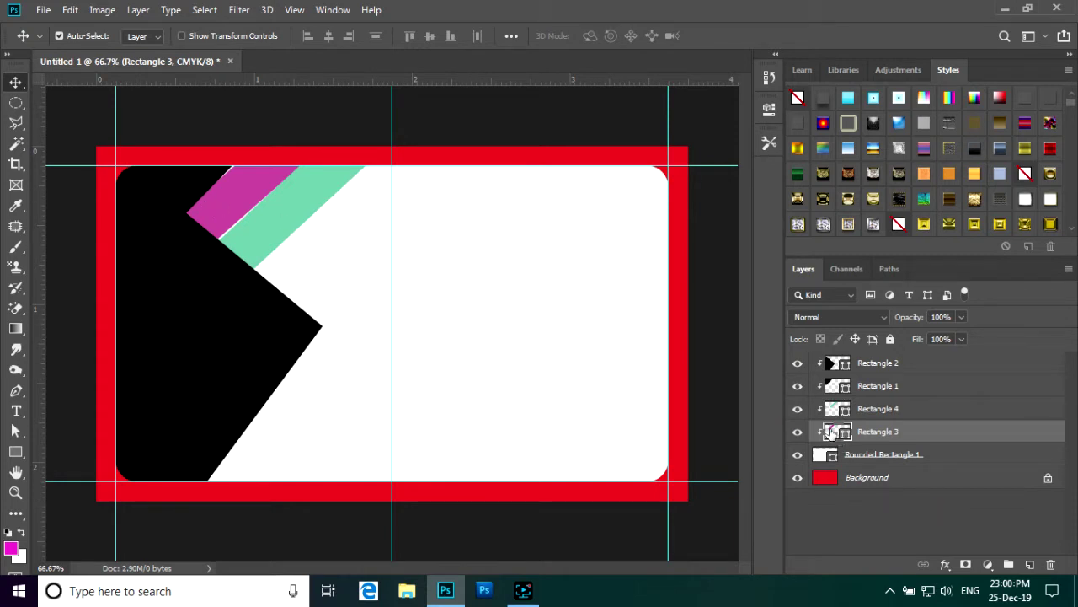
key("ctrl+t")
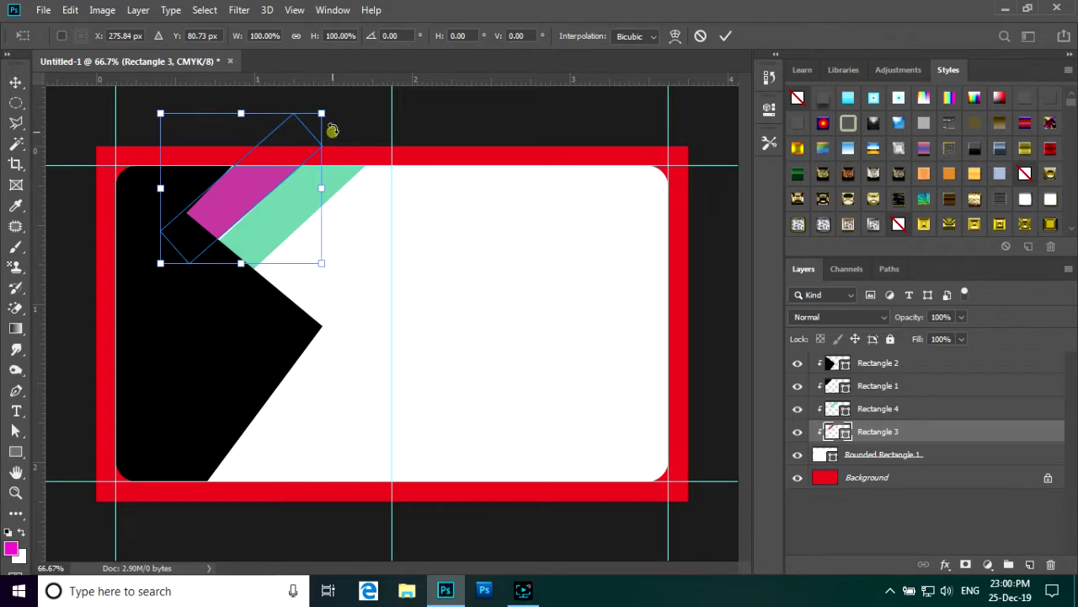
left_click_drag(332, 130, 334, 124)
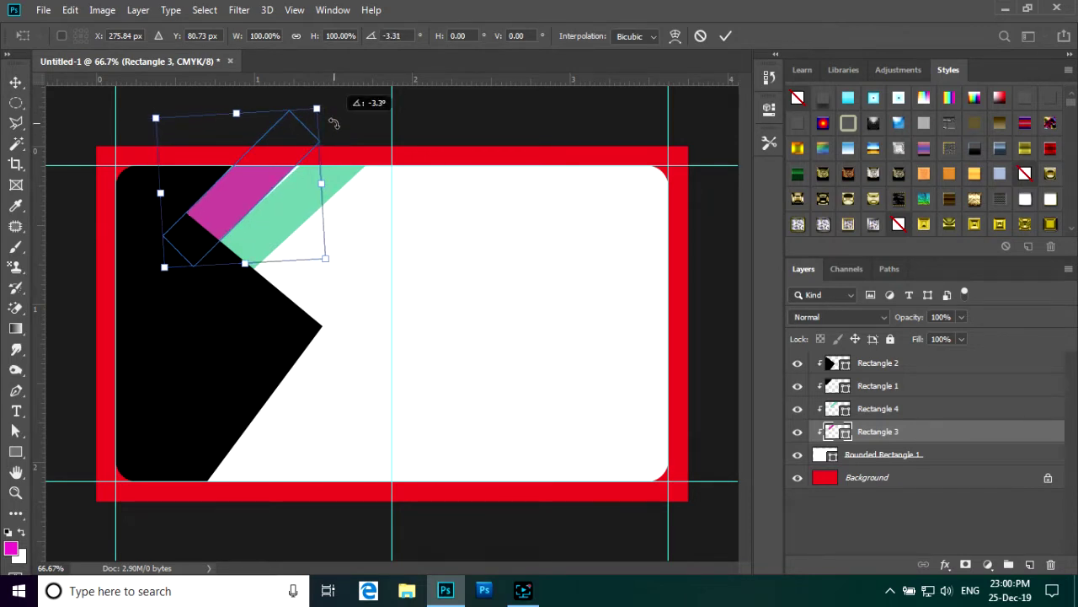
left_click(723, 38)
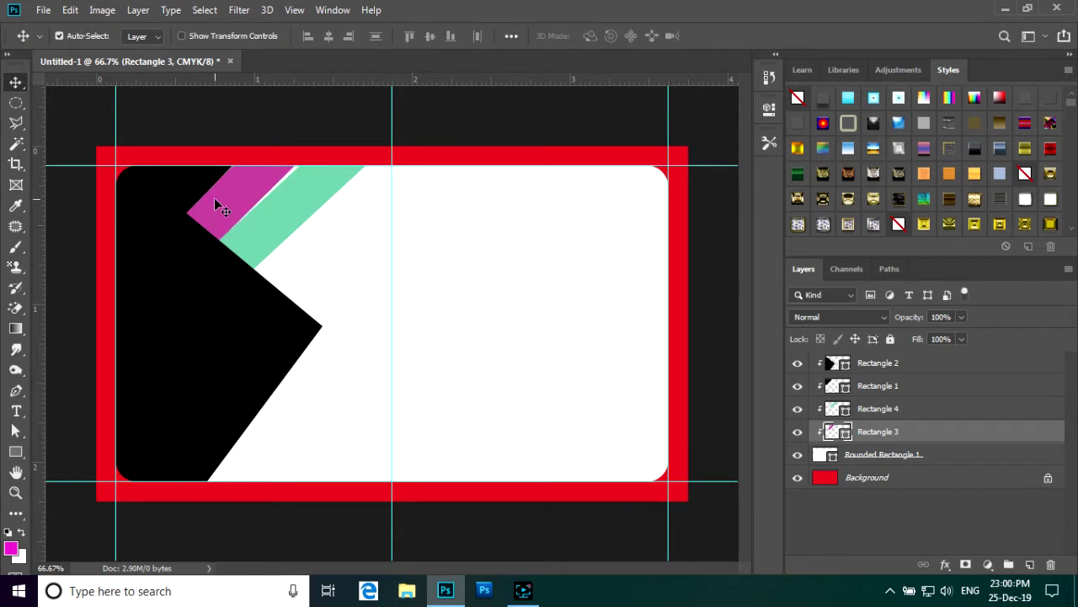
- Tilt the green stripe a further -2.52° and nudge it against the magenta stripe
left_click(318, 200)
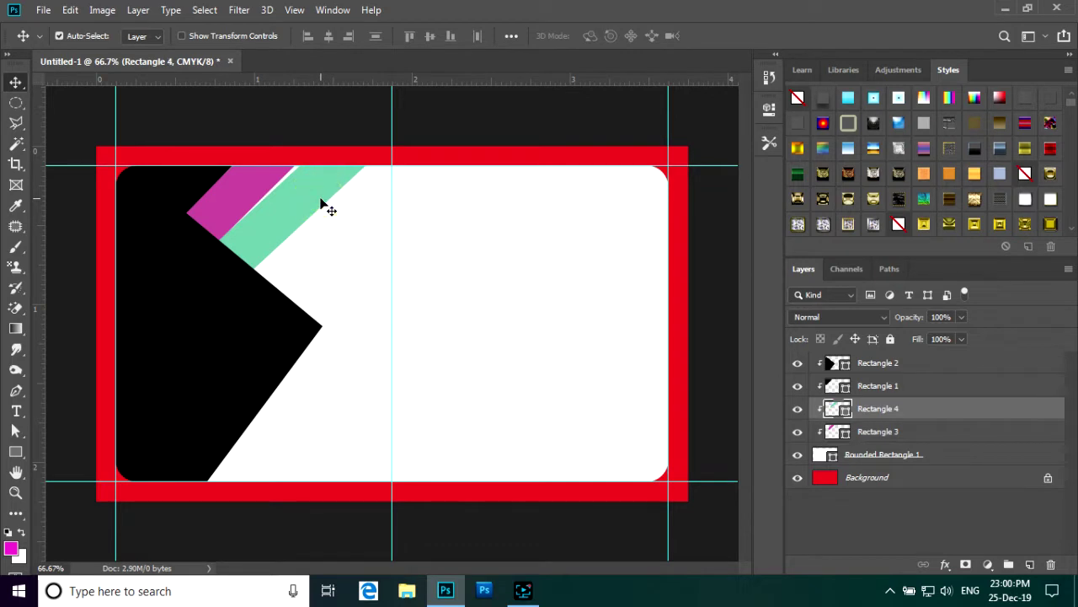
key("ctrl+t")
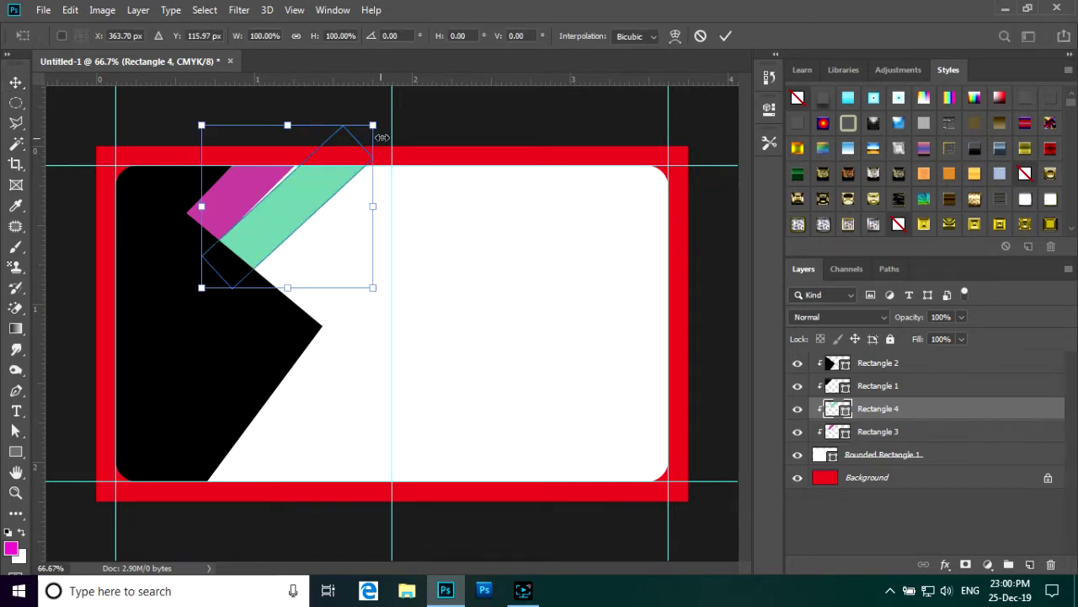
left_click_drag(390, 121, 371, 121)
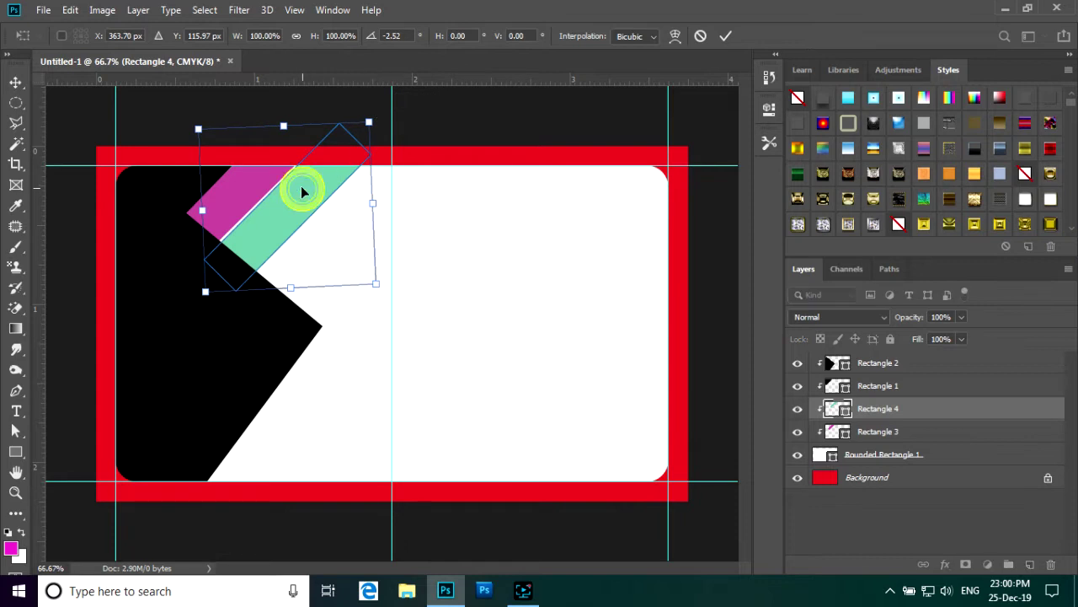
left_click_drag(303, 192, 297, 188)
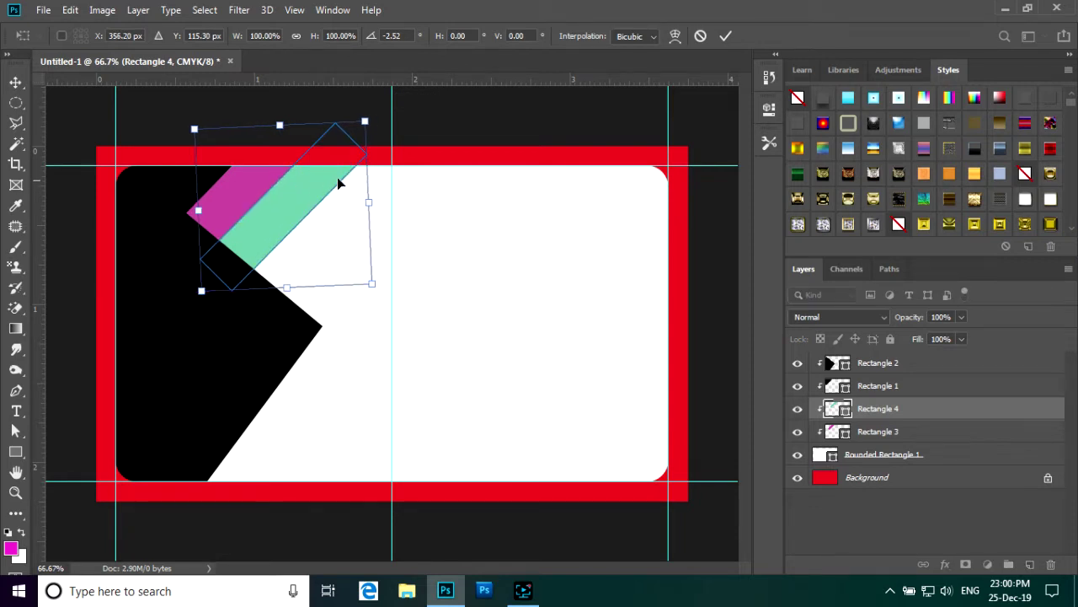
left_click(726, 39)
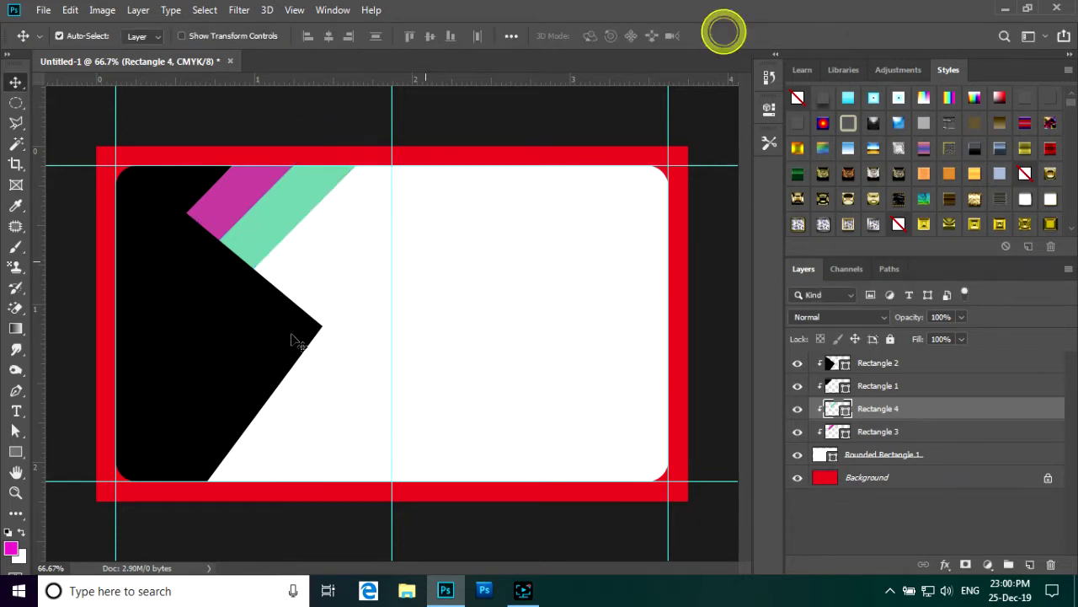
scroll(276, 341, "down", 2)
scroll(276, 341, "up", 3)
scroll(272, 341, "down", 2)
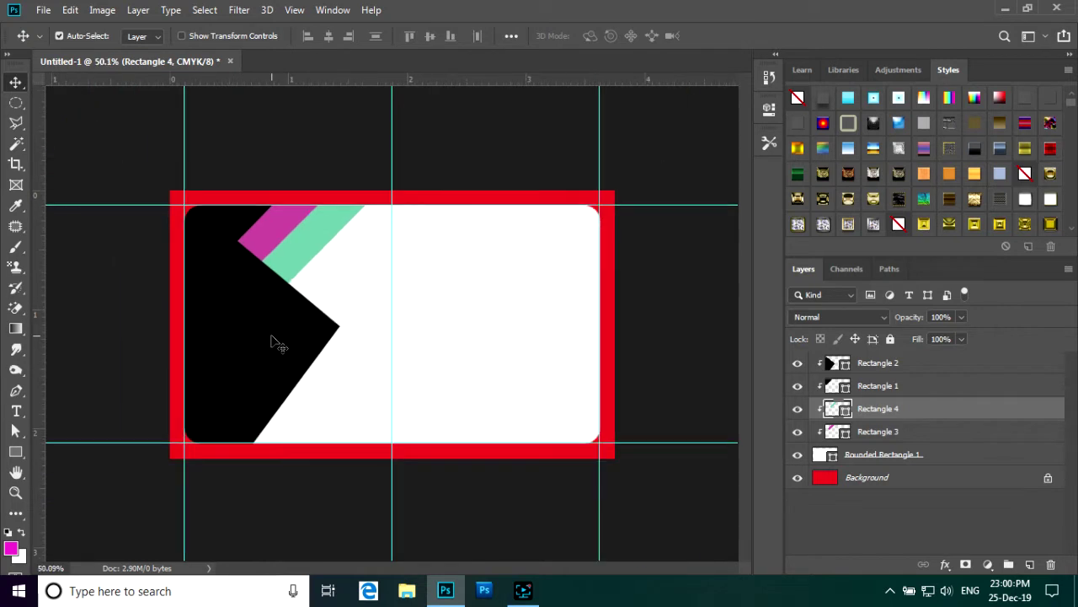
scroll(272, 341, "up", 3)
scroll(269, 341, "down", 4)
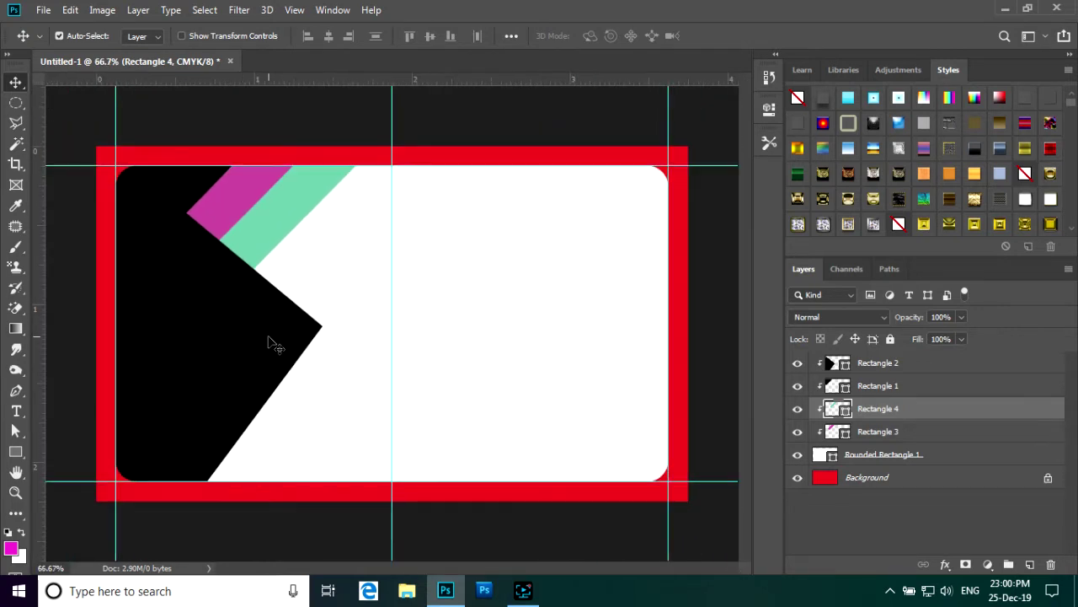
scroll(277, 342, "up", 1)
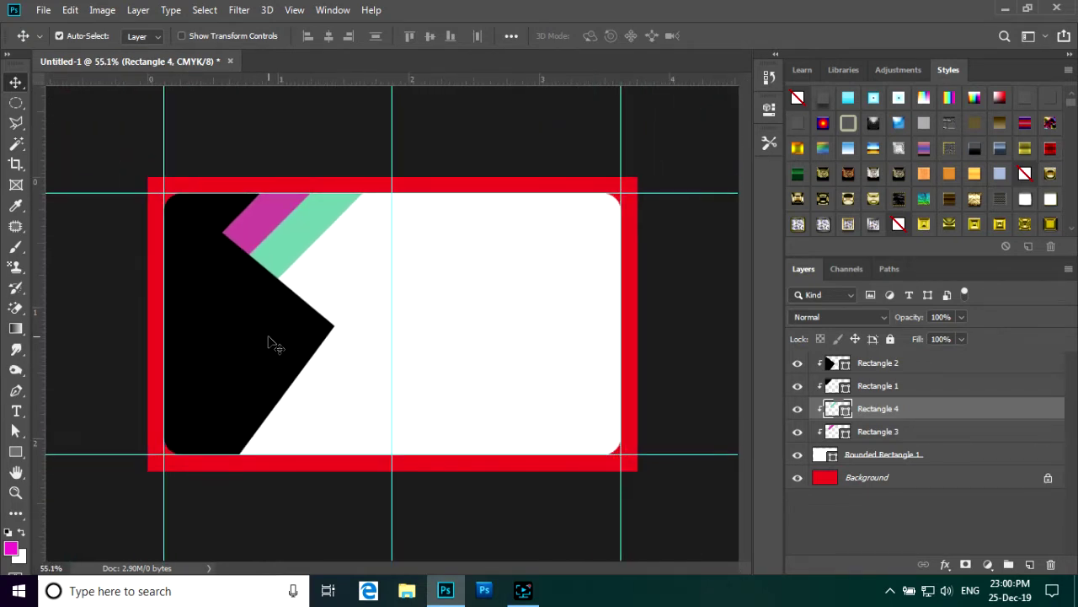
scroll(277, 342, "down", 1)
scroll(276, 341, "up", 2)
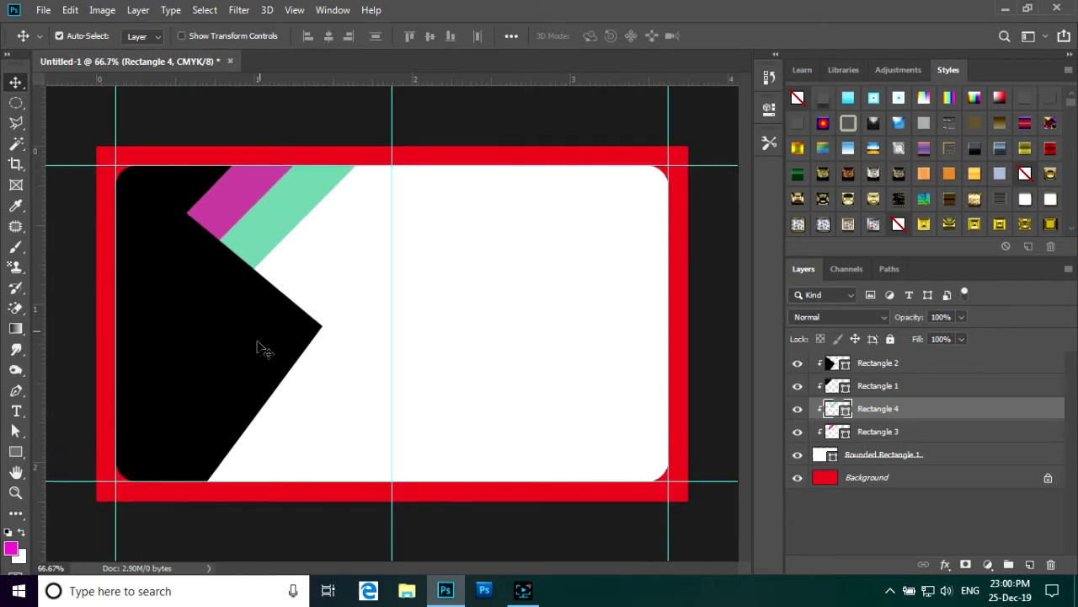
- Group Rectangle 2 through Rounded Rectangle 1 and name the group 'Design'
left_click(937, 363)
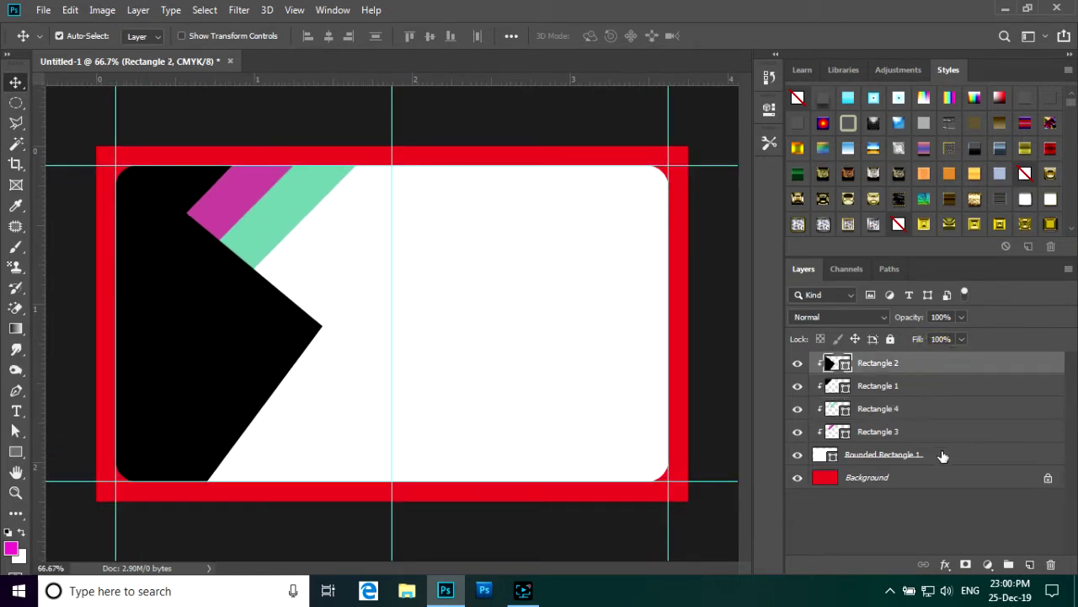
left_click(942, 454, "shift")
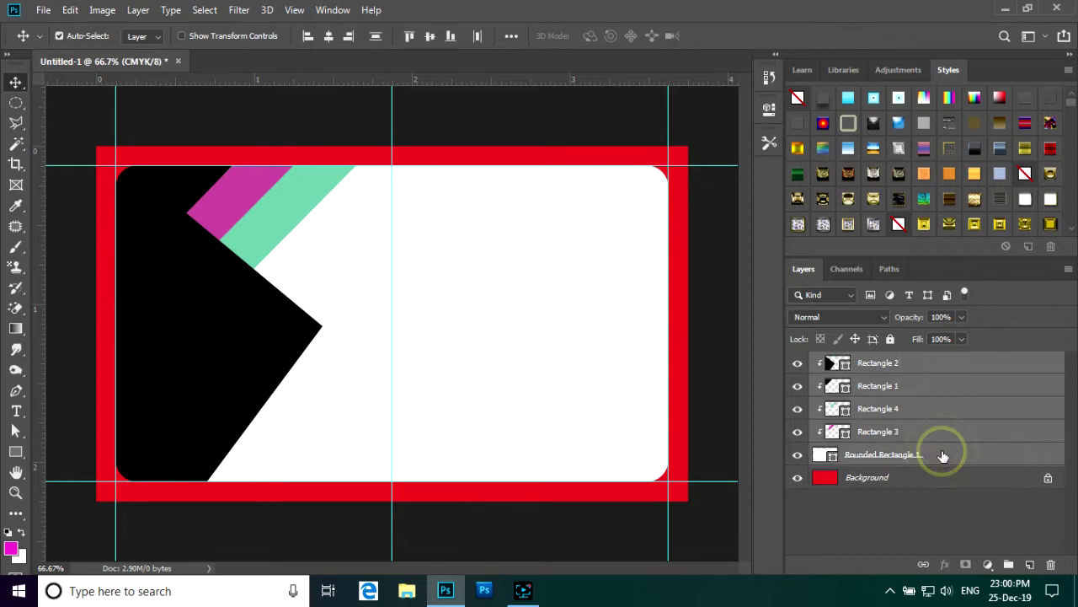
left_click(1010, 564)
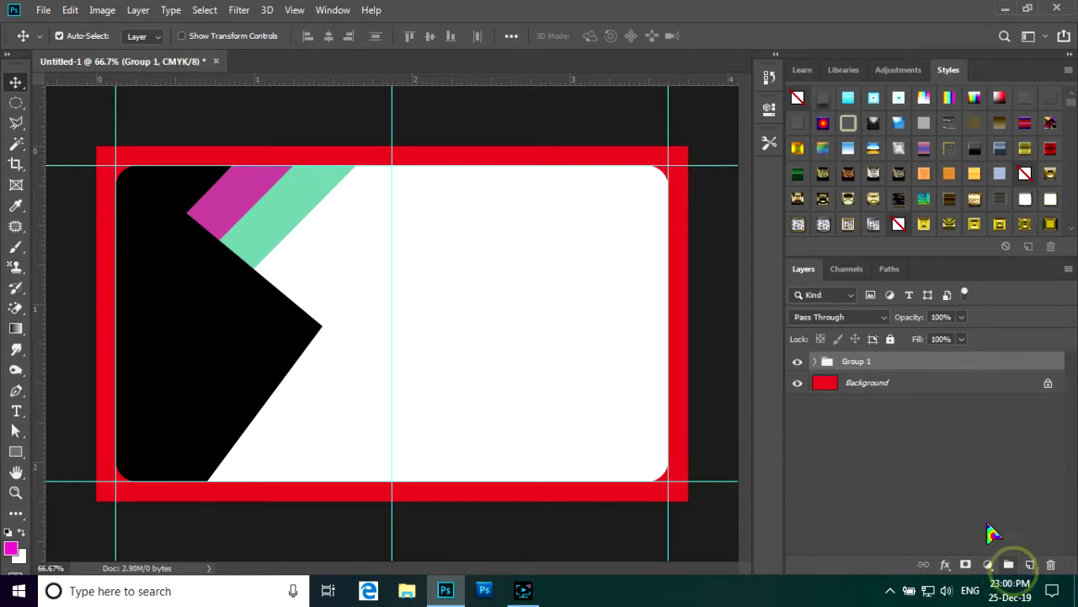
double_click(876, 361)
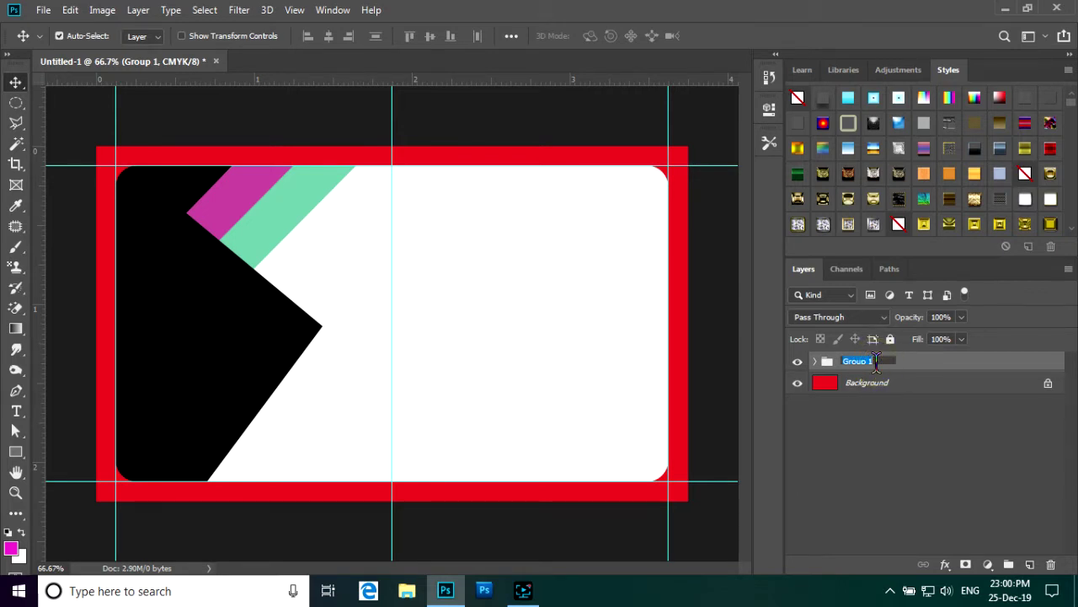
type("Design")
left_click(915, 410)
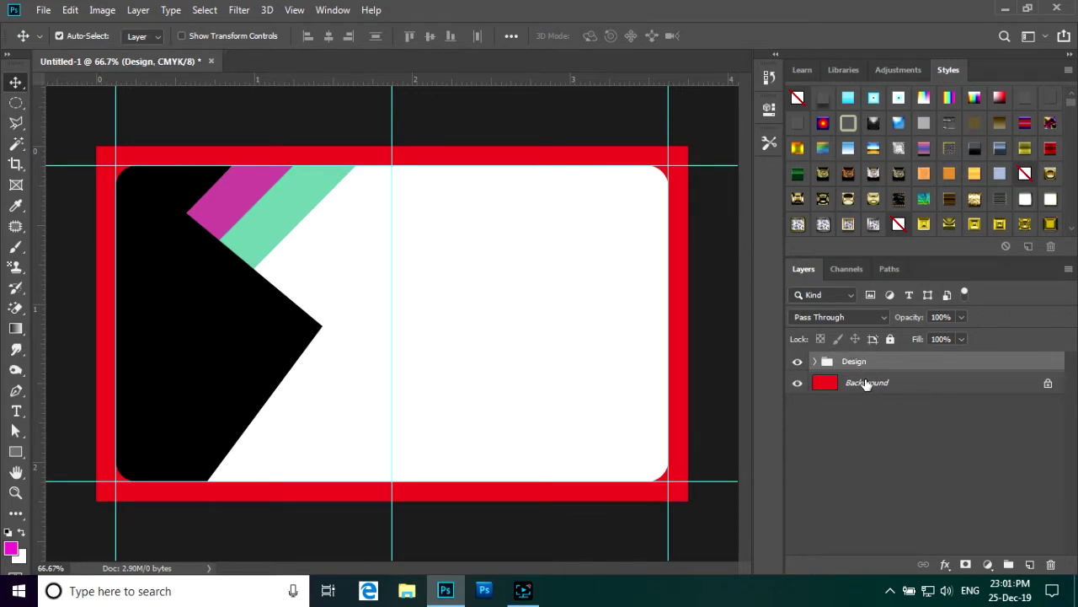
- Switch to the Custom Shape Tool and pick the ring shape
left_click(15, 452)
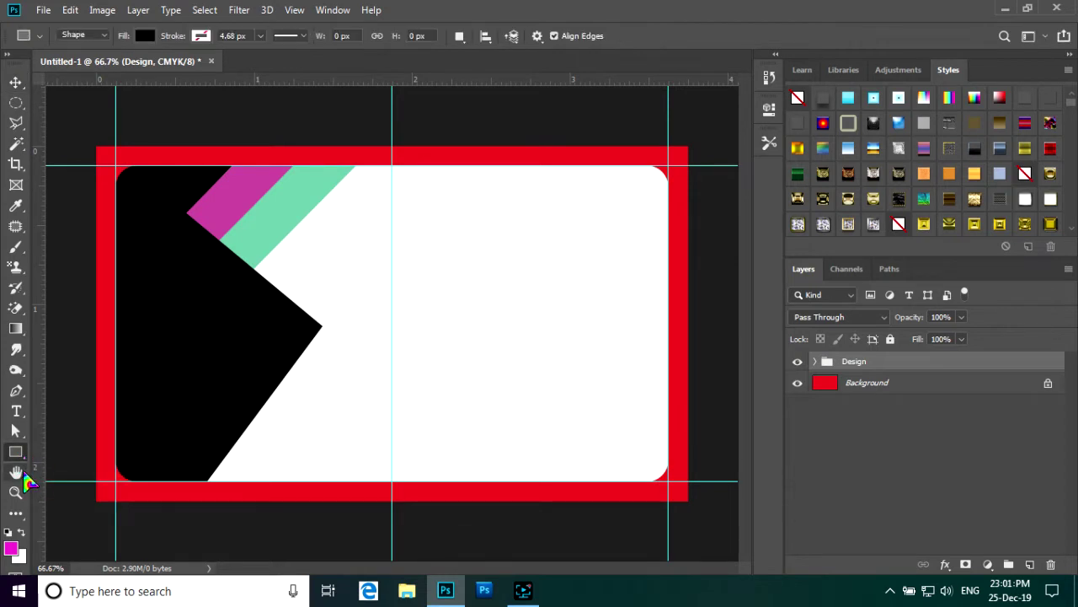
right_click(15, 451)
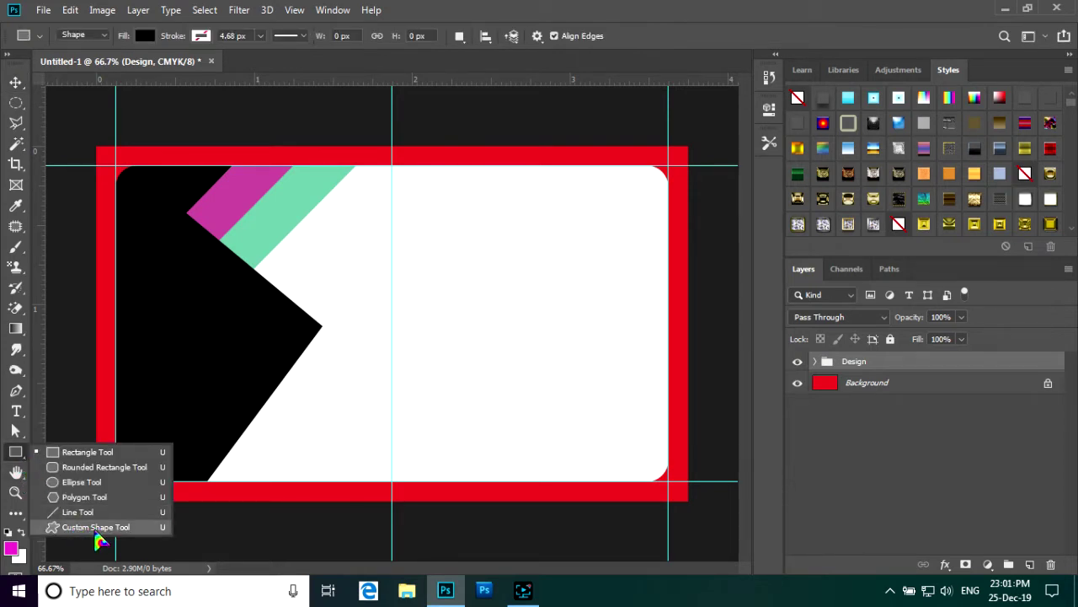
left_click(107, 528)
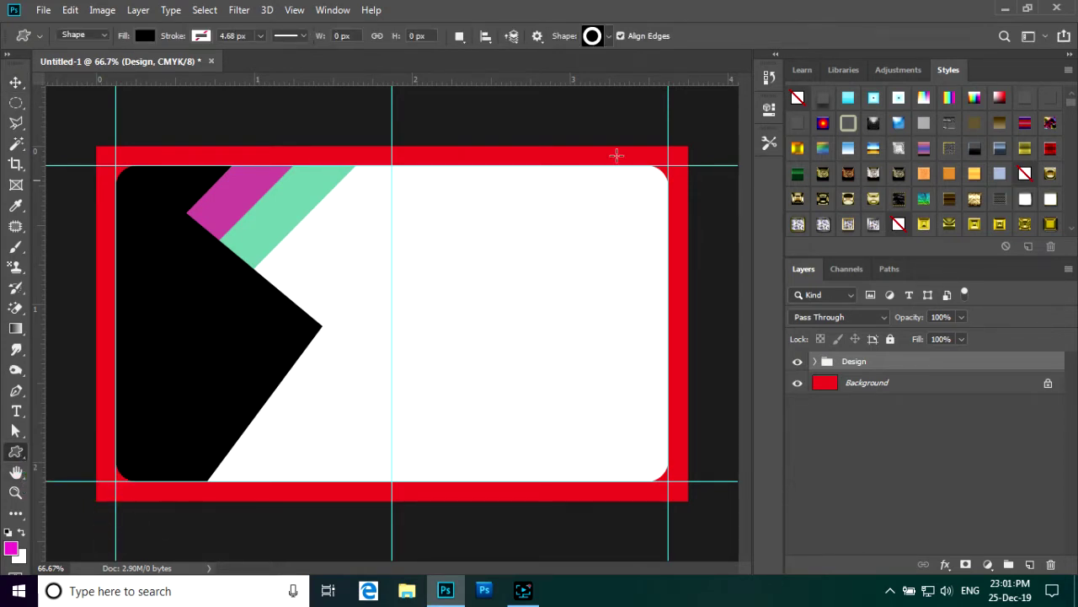
left_click(610, 37)
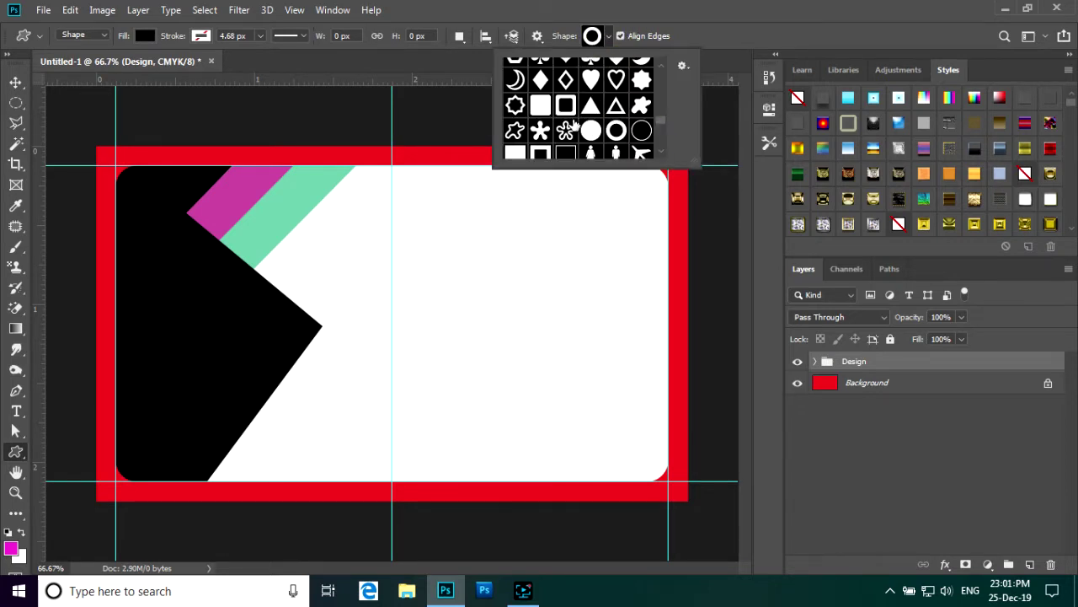
left_click(683, 67)
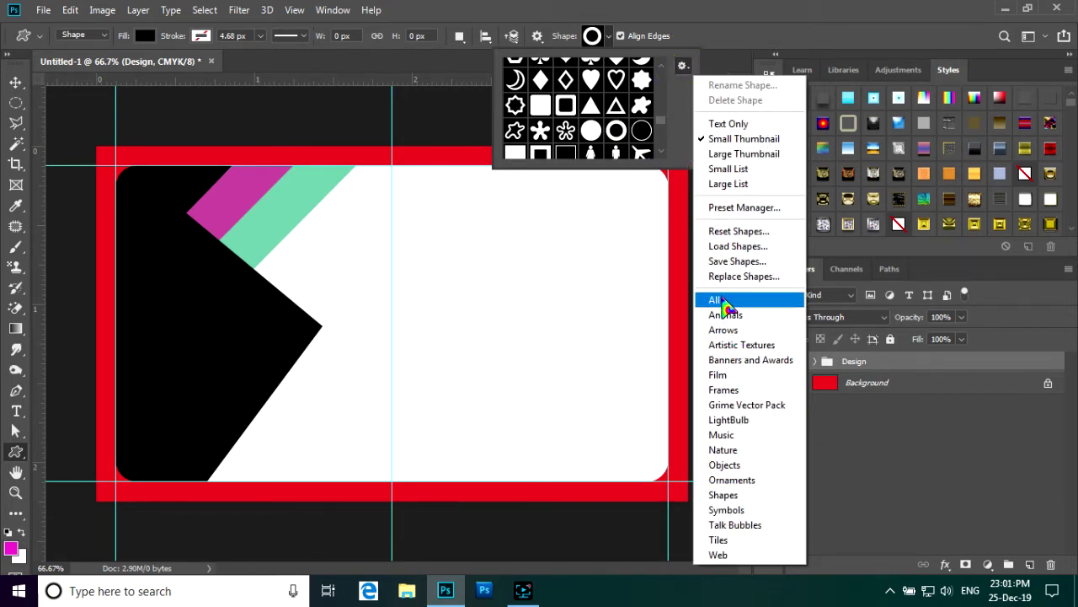
left_click(682, 65)
left_click(619, 130)
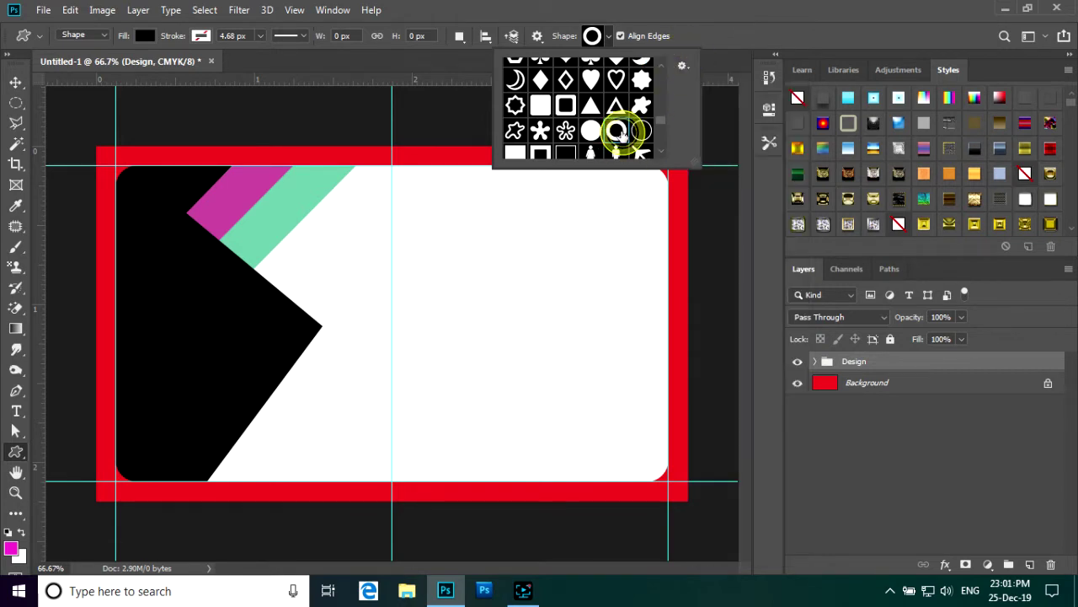
left_click(609, 36)
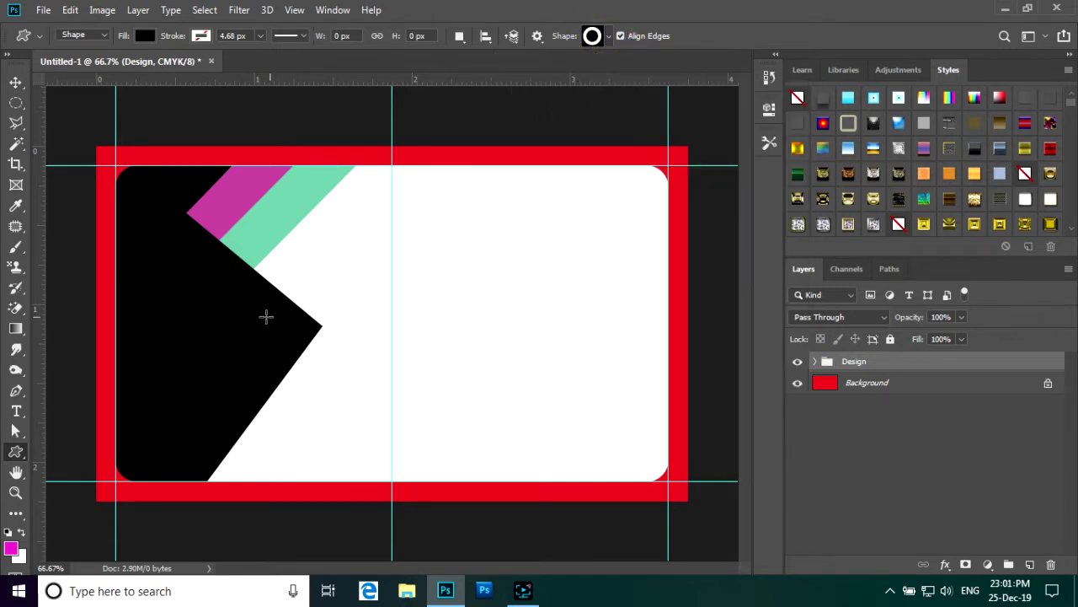
- Set the foreground colour to magenta
left_click(12, 548)
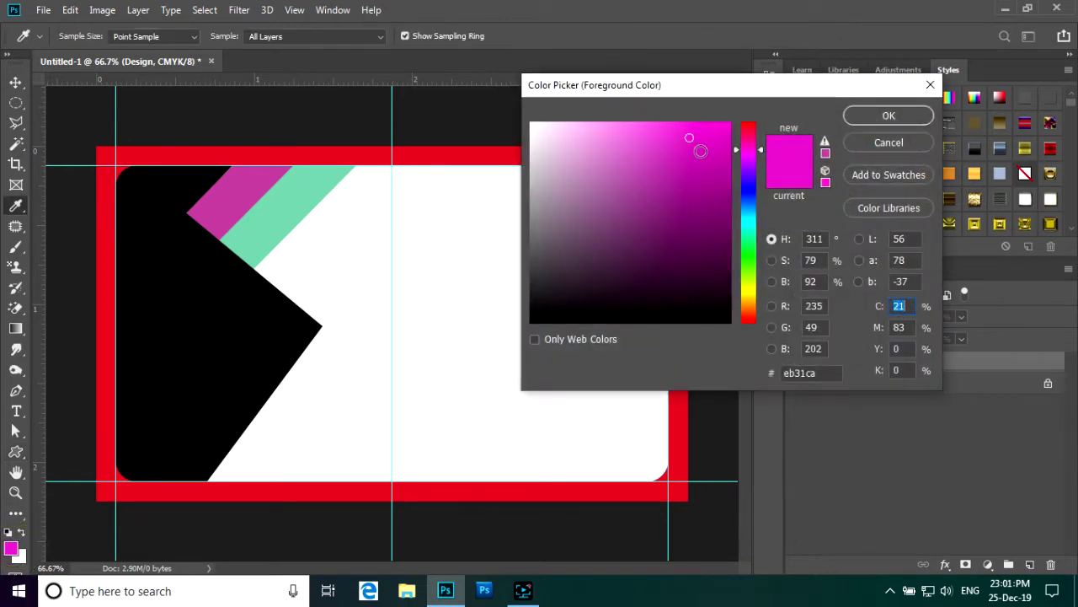
left_click(692, 139)
left_click(889, 116)
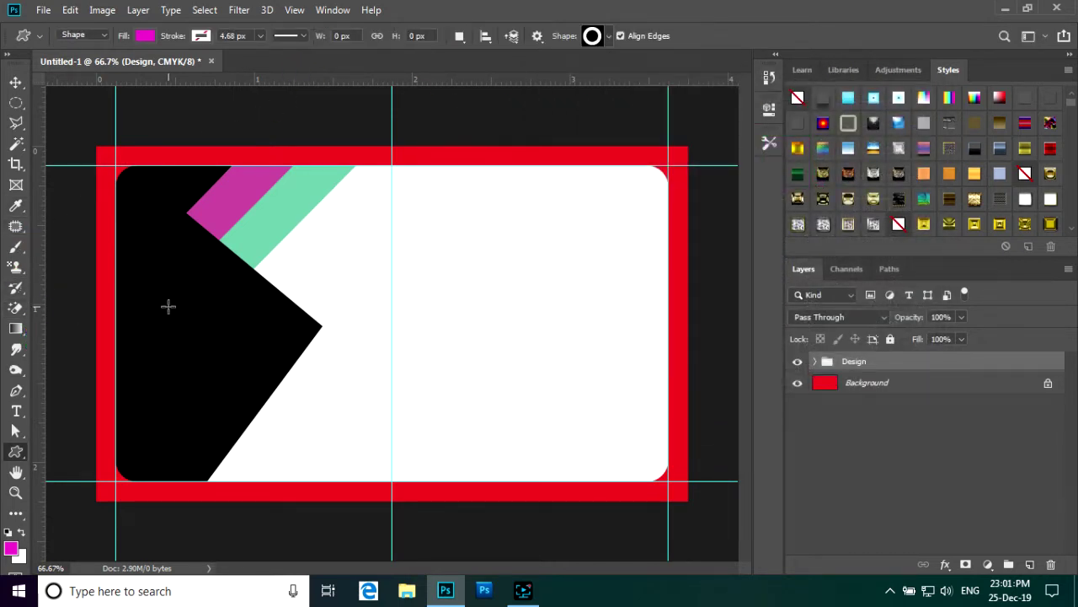
- Draw a magenta ring on the black corner with a short rounded bar extending right
left_click_drag(168, 306, 208, 348)
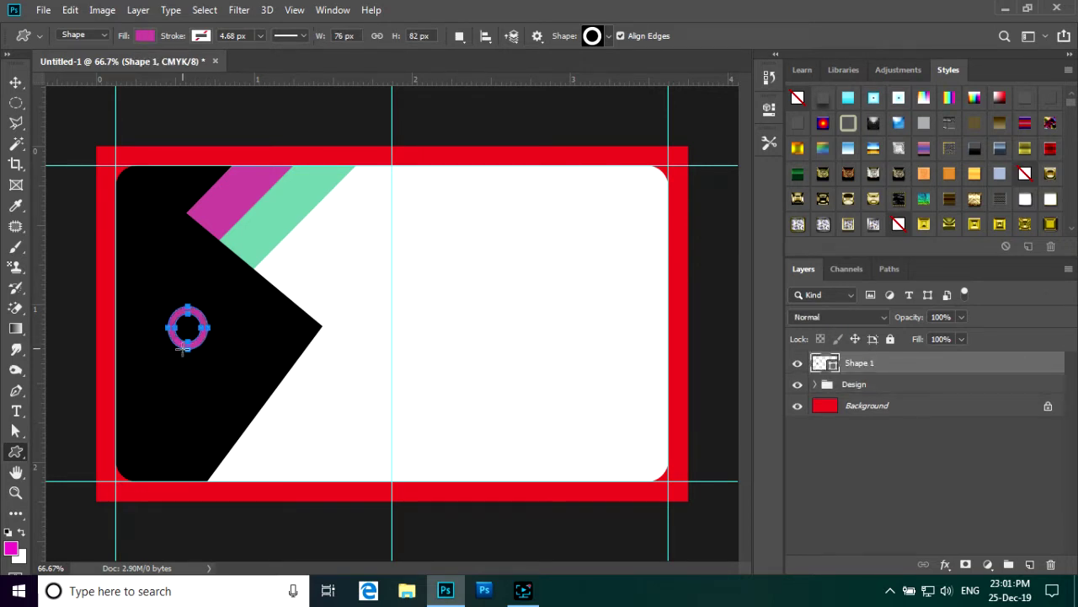
left_click(16, 82)
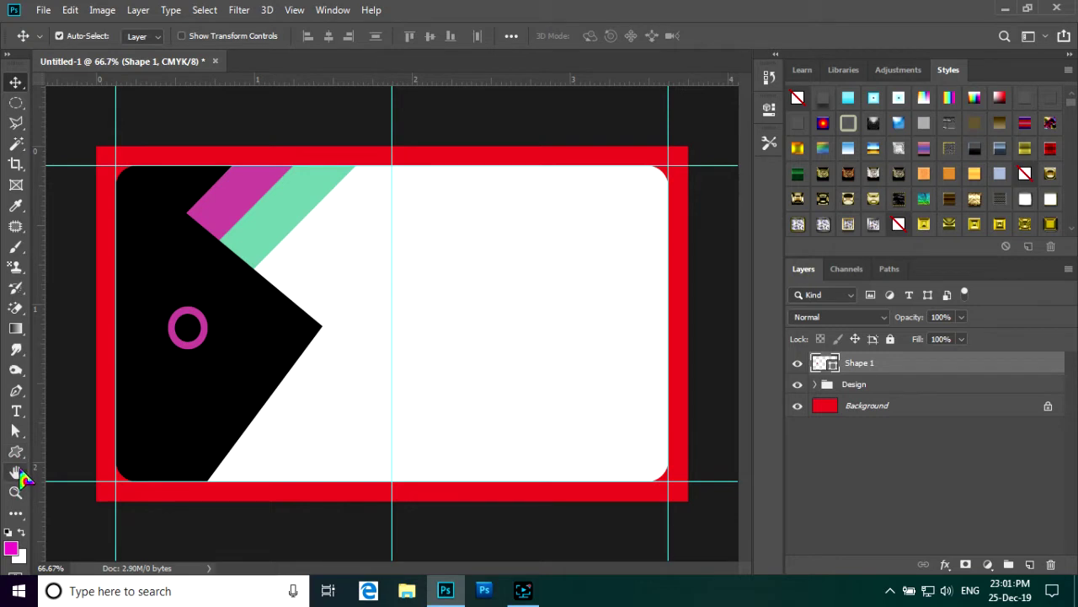
left_click(17, 455)
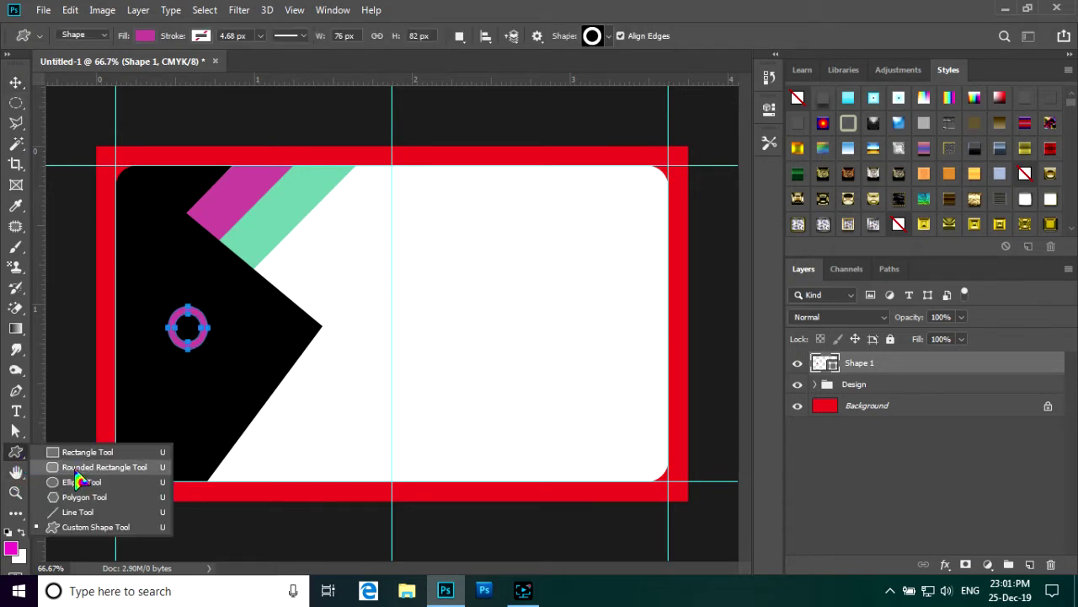
left_click(74, 467)
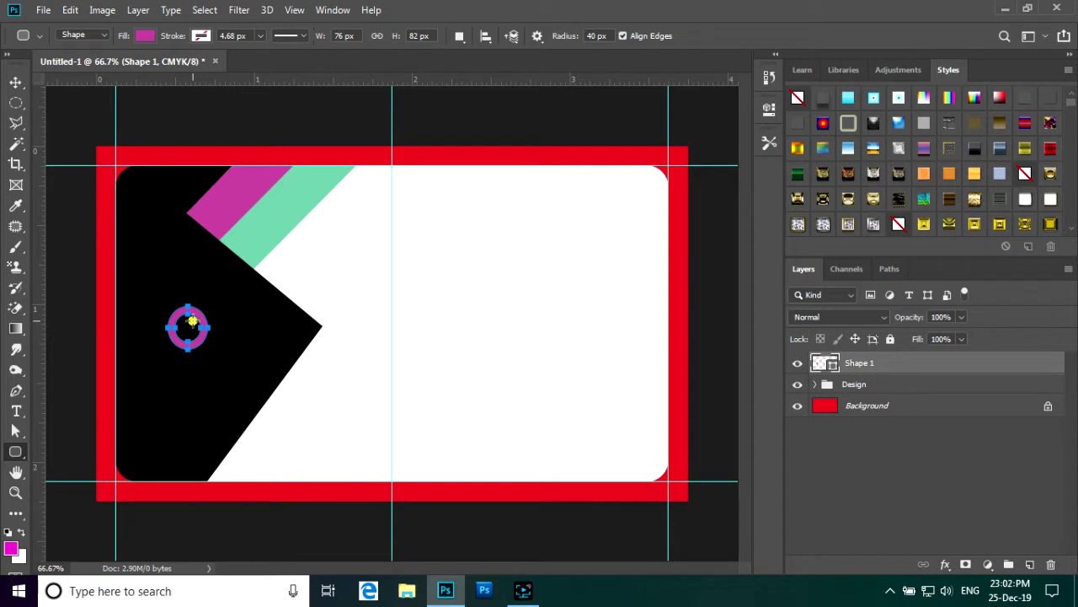
left_click_drag(190, 318, 223, 326)
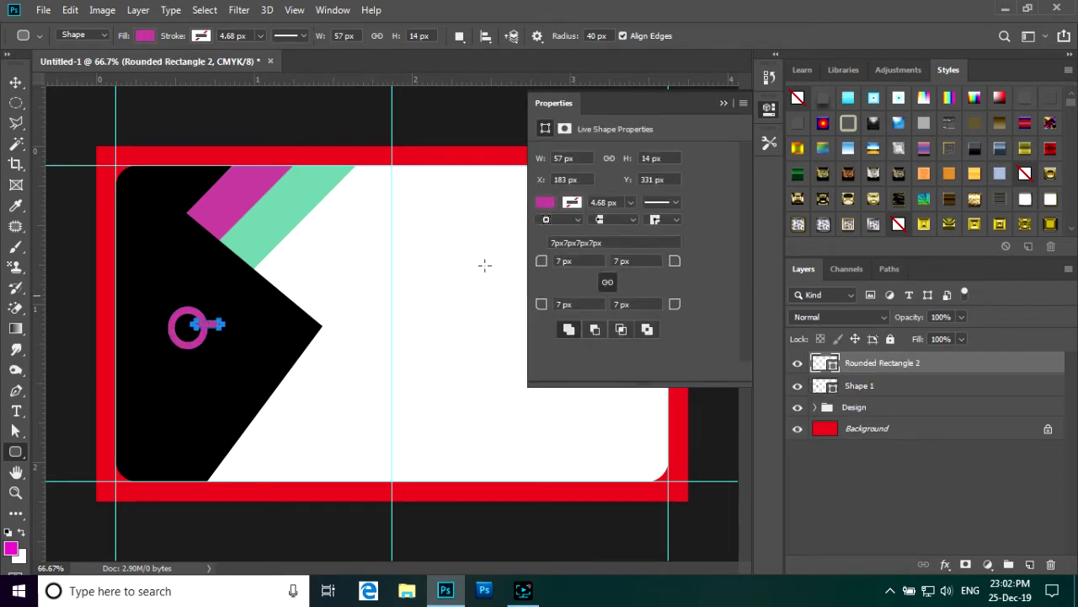
left_click(722, 103)
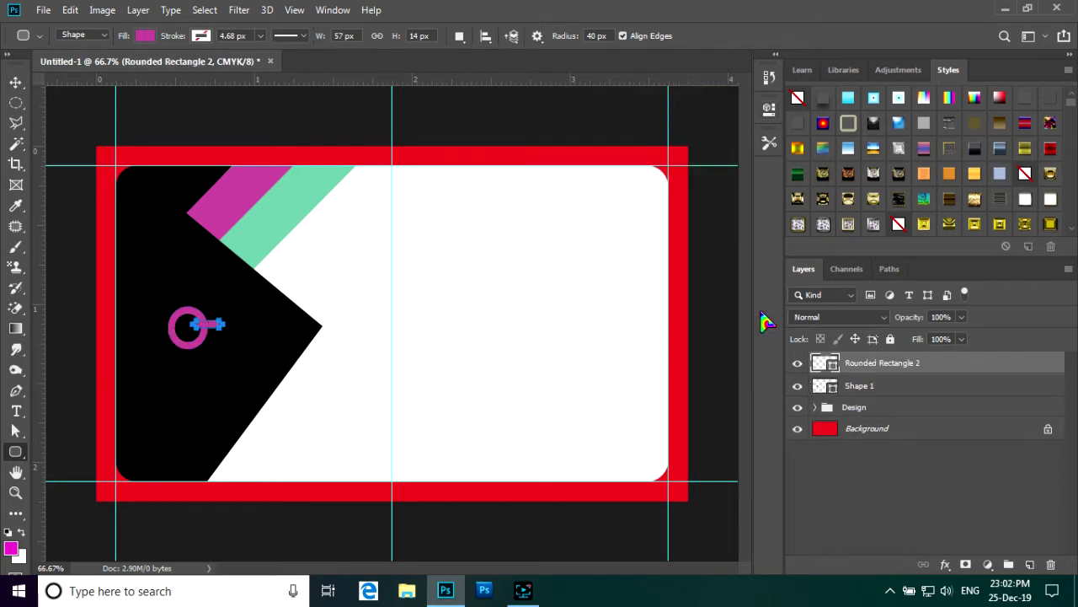
- Merge the ring and bar into one layer and move the logo slightly up-right
left_click(891, 385, "shift")
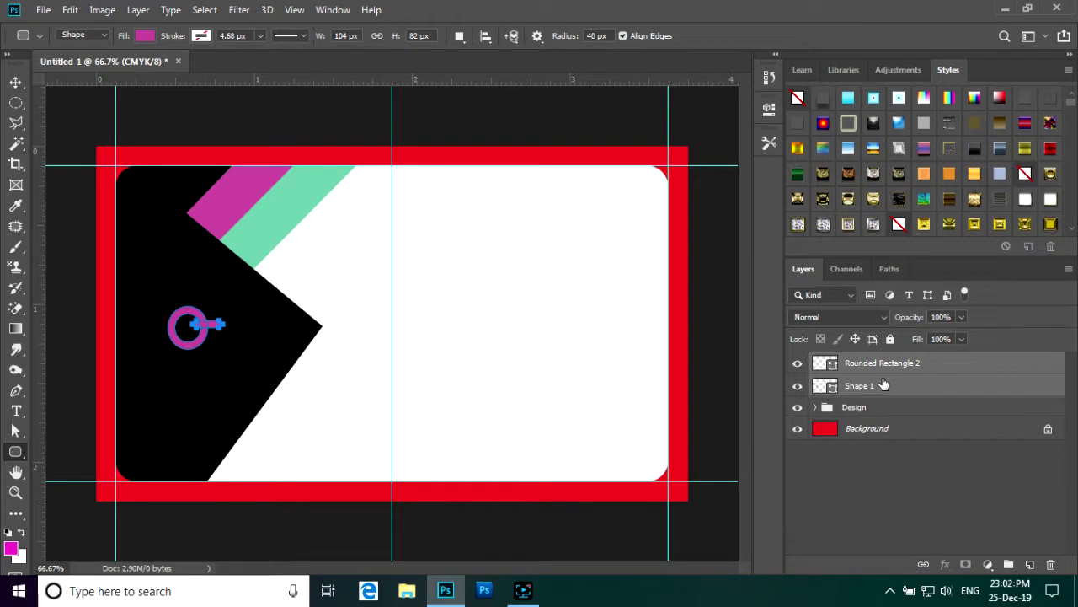
key("ctrl+e")
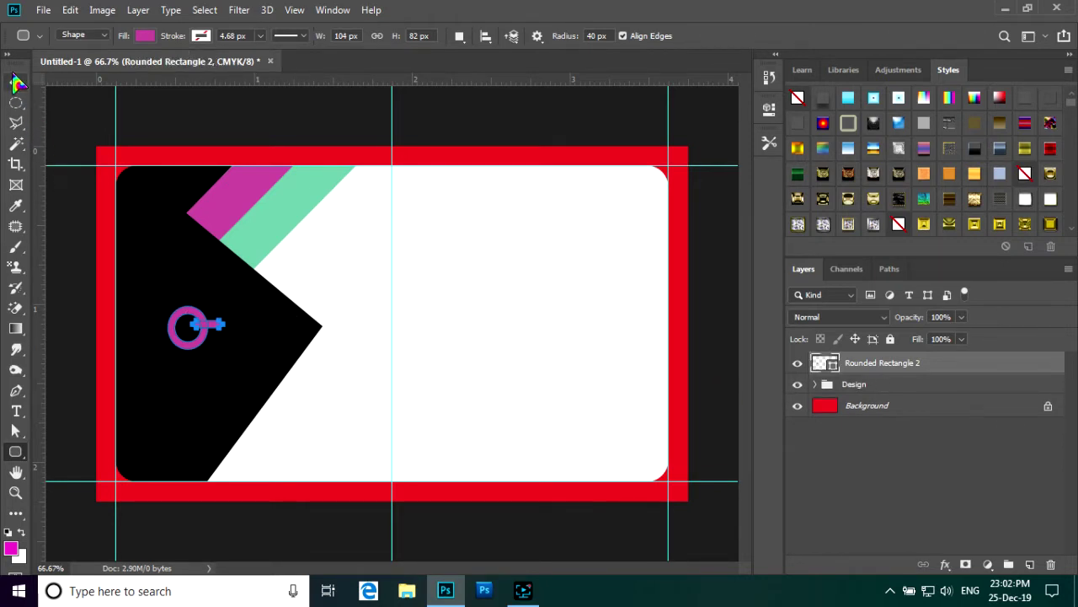
left_click(16, 82)
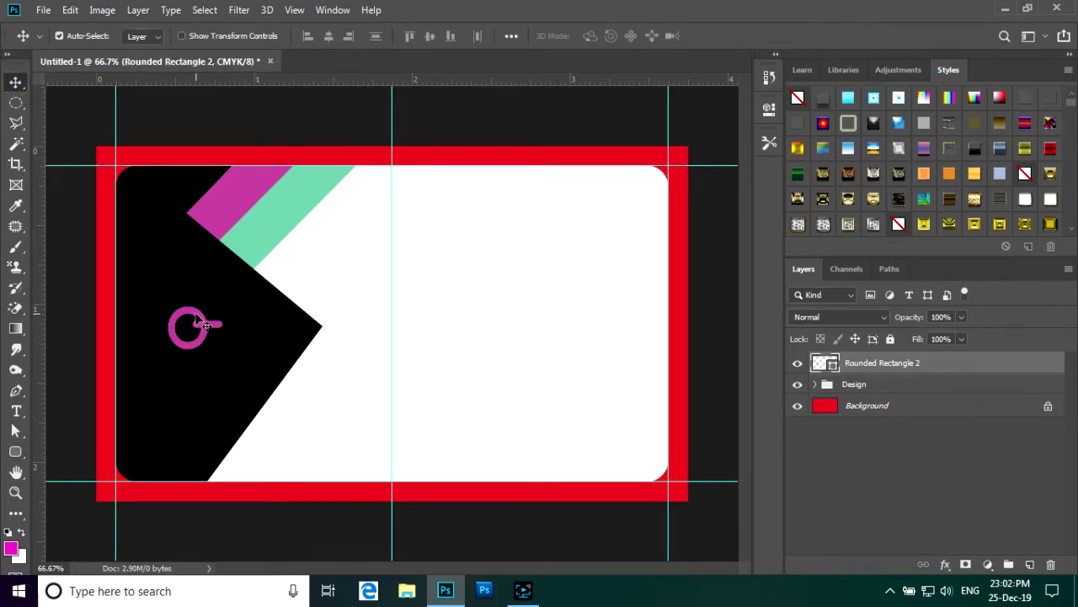
left_click_drag(196, 319, 210, 302)
left_click(16, 410)
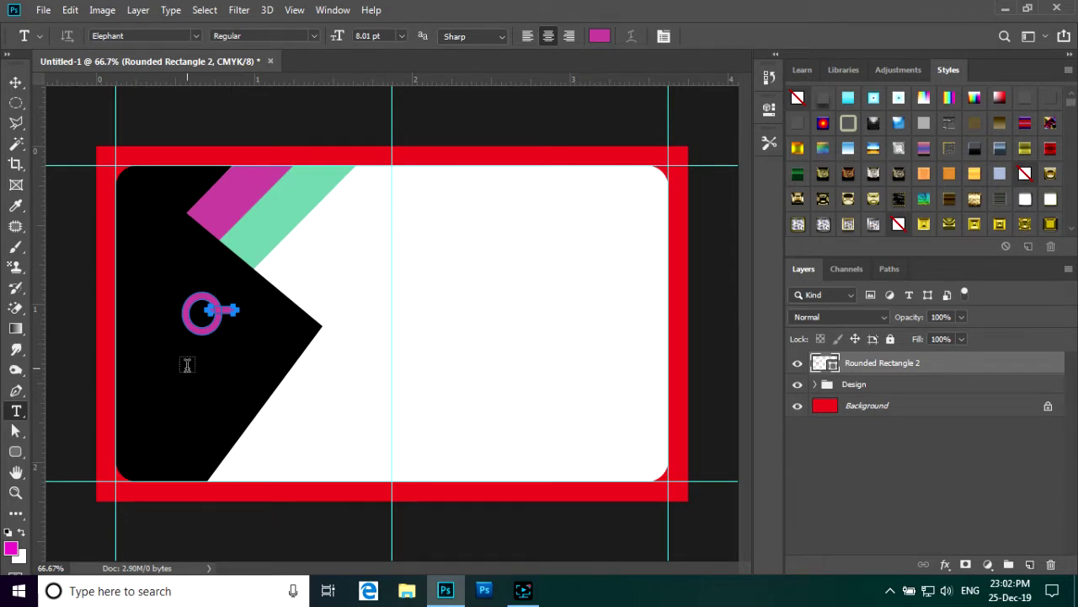
left_click(187, 365)
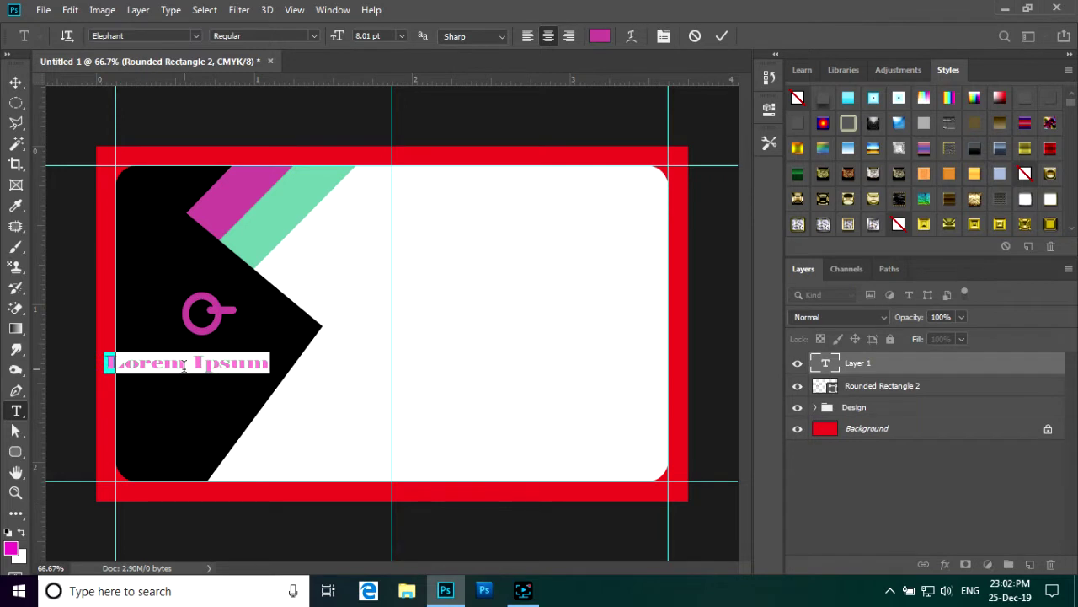
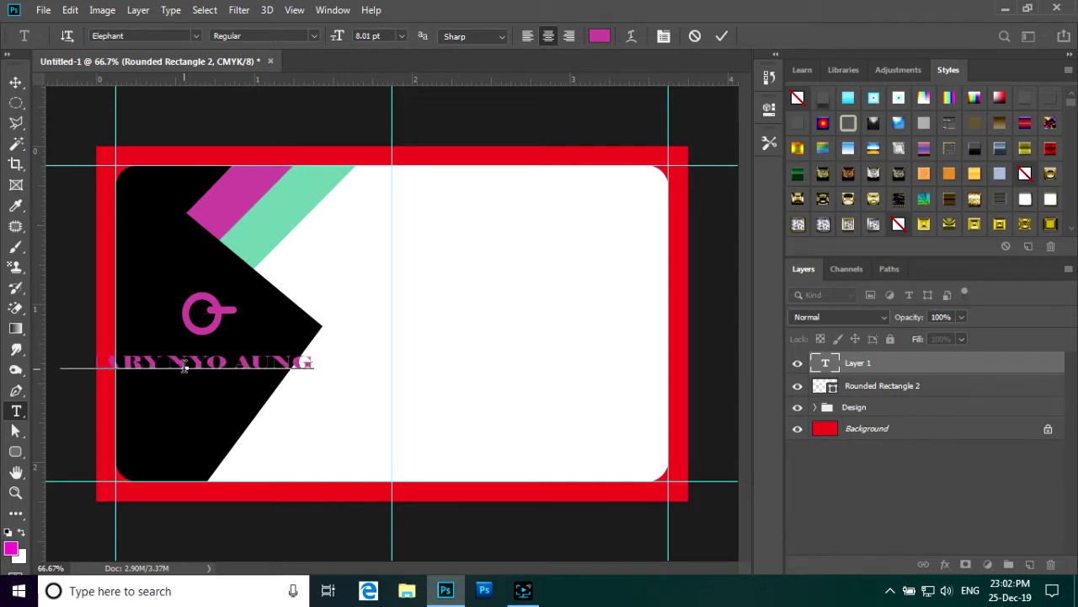
left_click(723, 37)
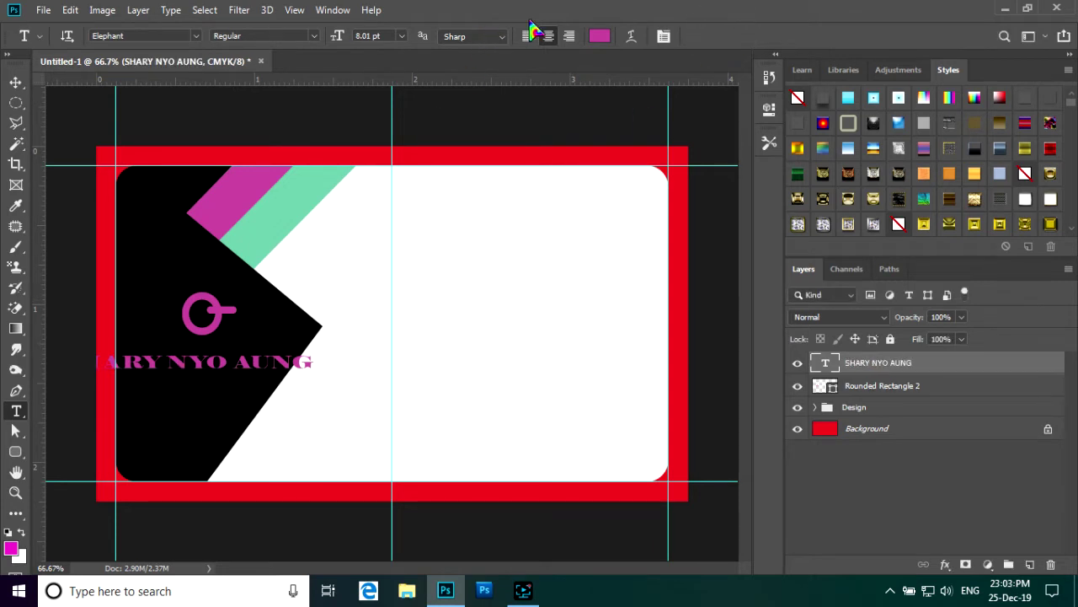
left_click(600, 36)
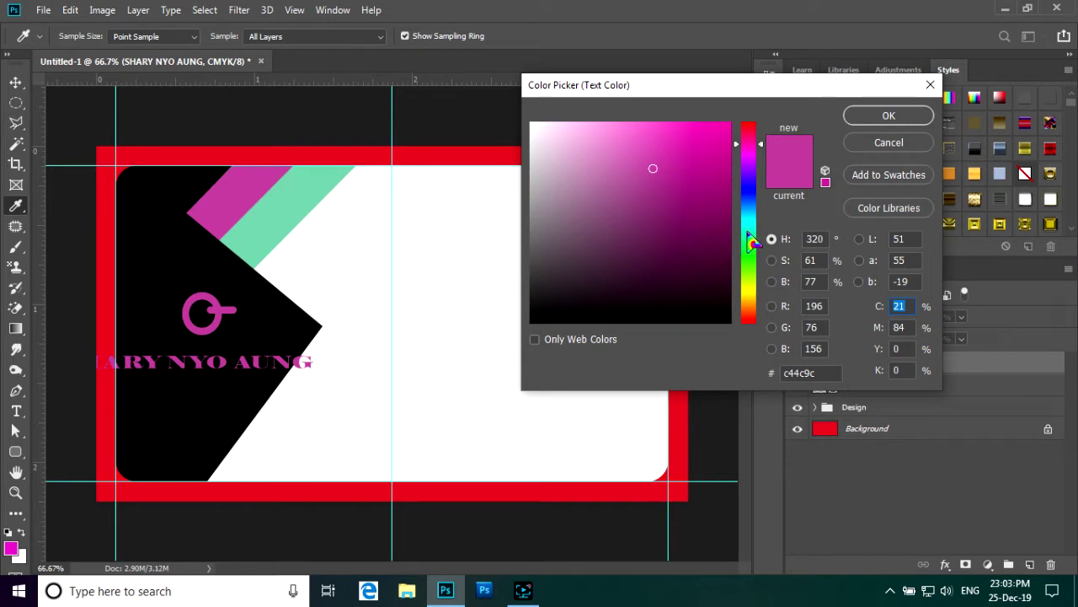
left_click(748, 231)
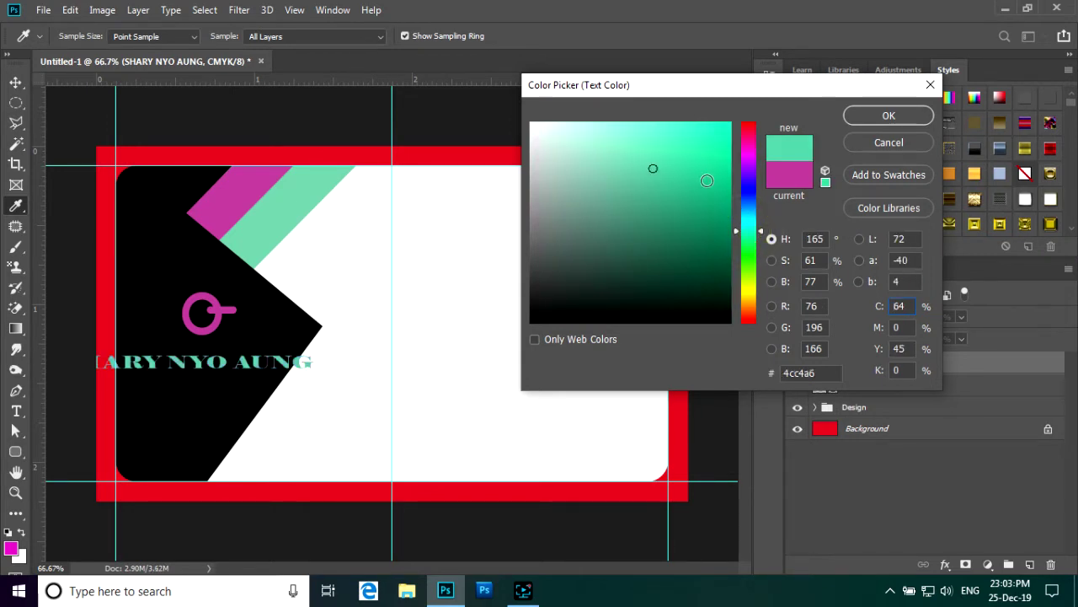
left_click(675, 211)
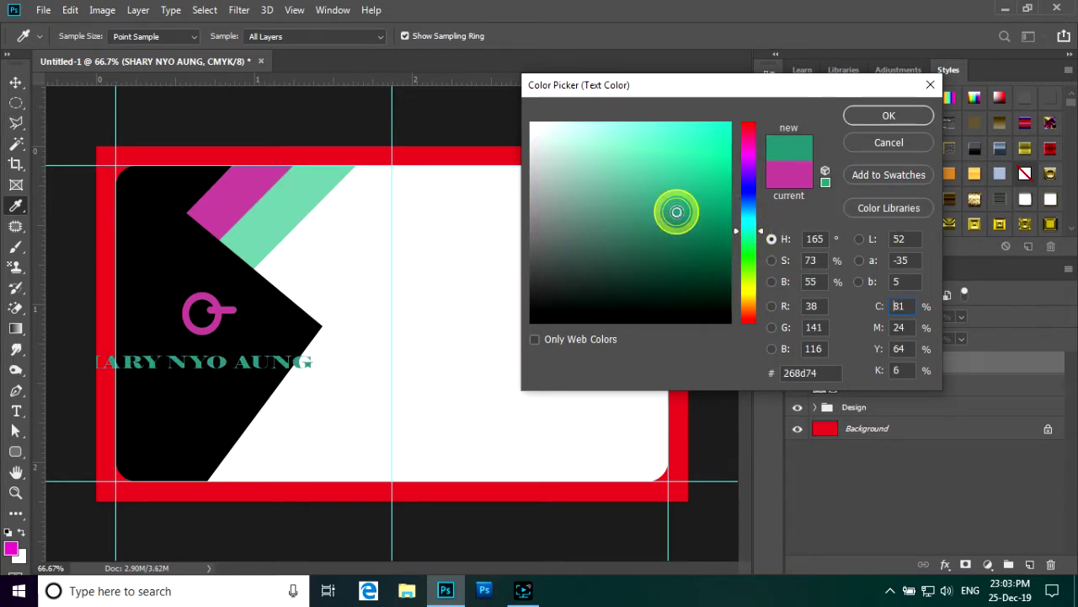
left_click(878, 118)
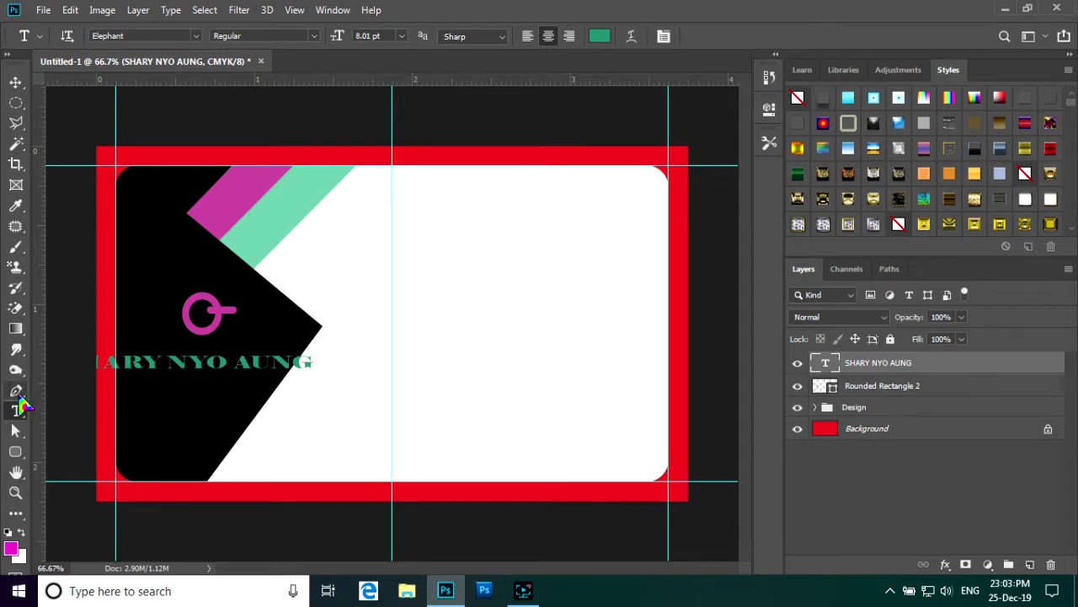
- Scale the name text narrower and taller, enlarging it to 9.86 pt
key("ctrl+t")
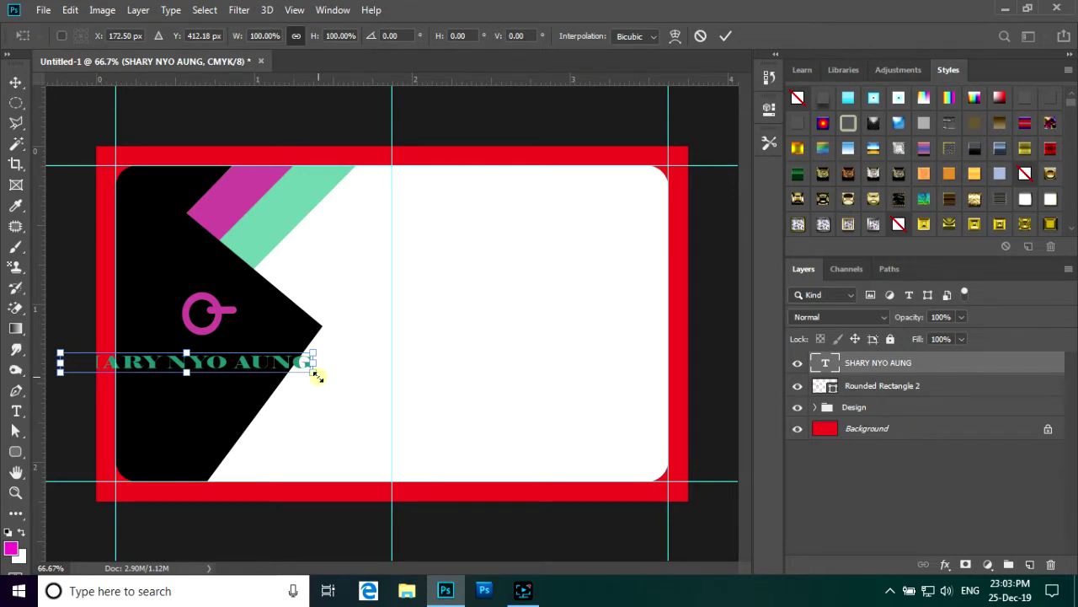
left_click_drag(317, 375, 267, 379)
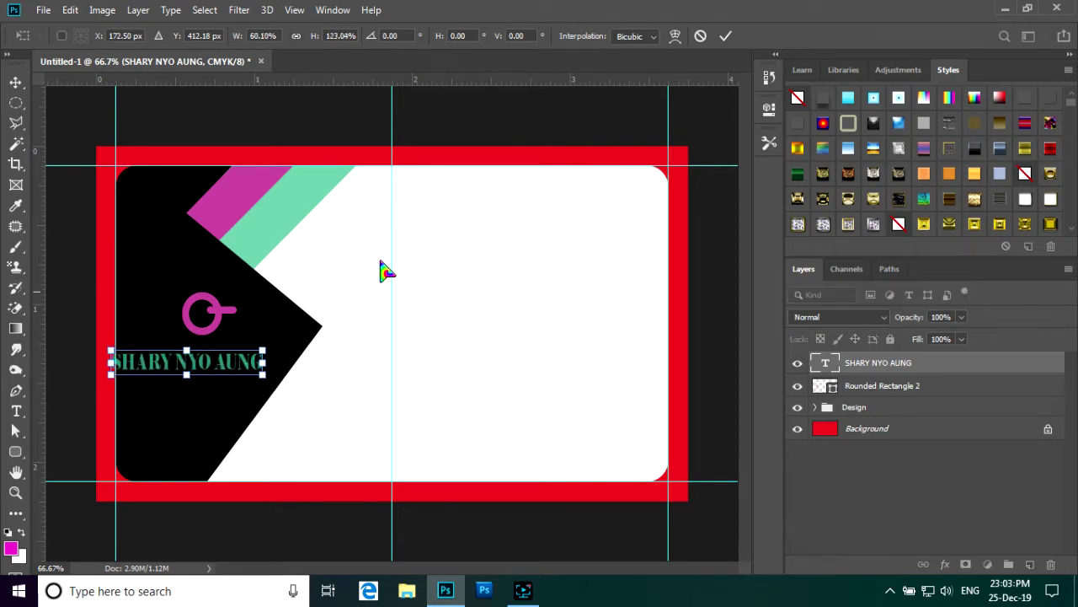
left_click(725, 35)
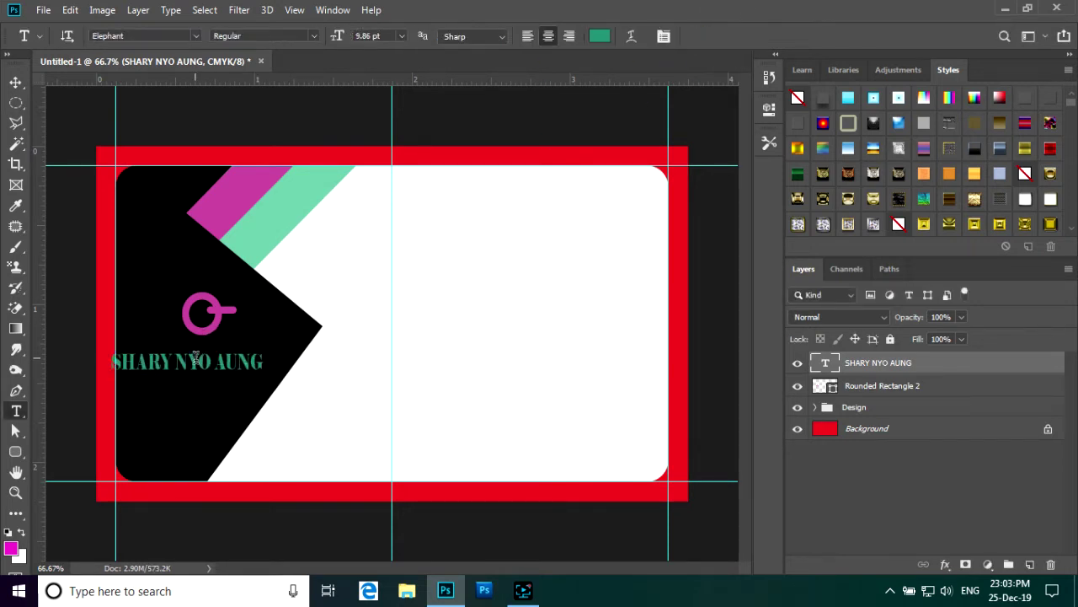
- Move the name slightly up and right onto the black shape, centred under the logo
left_click(15, 82)
key("t")
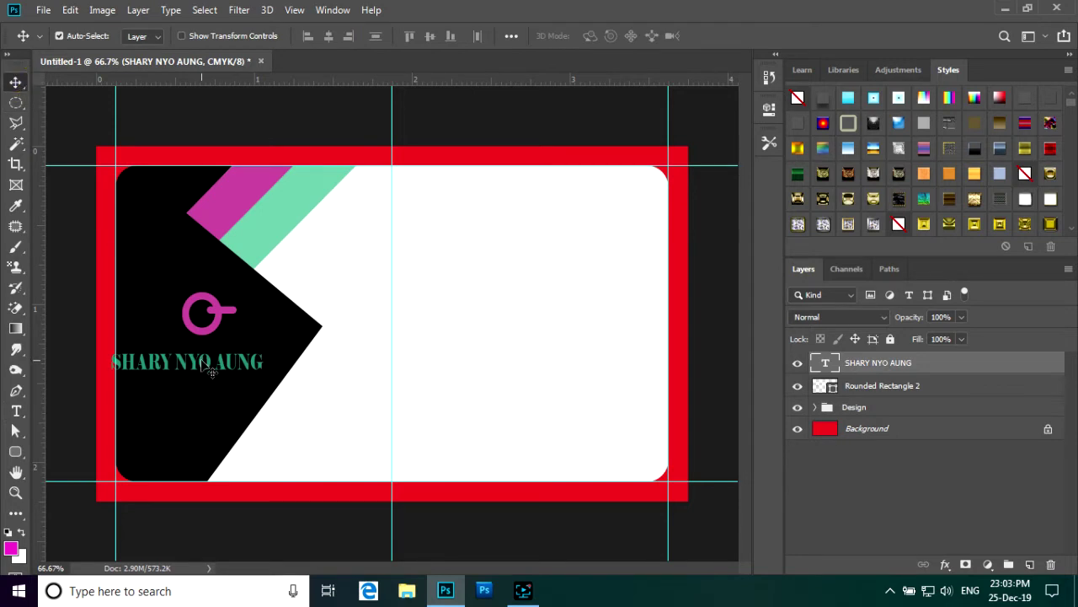
left_click(196, 362)
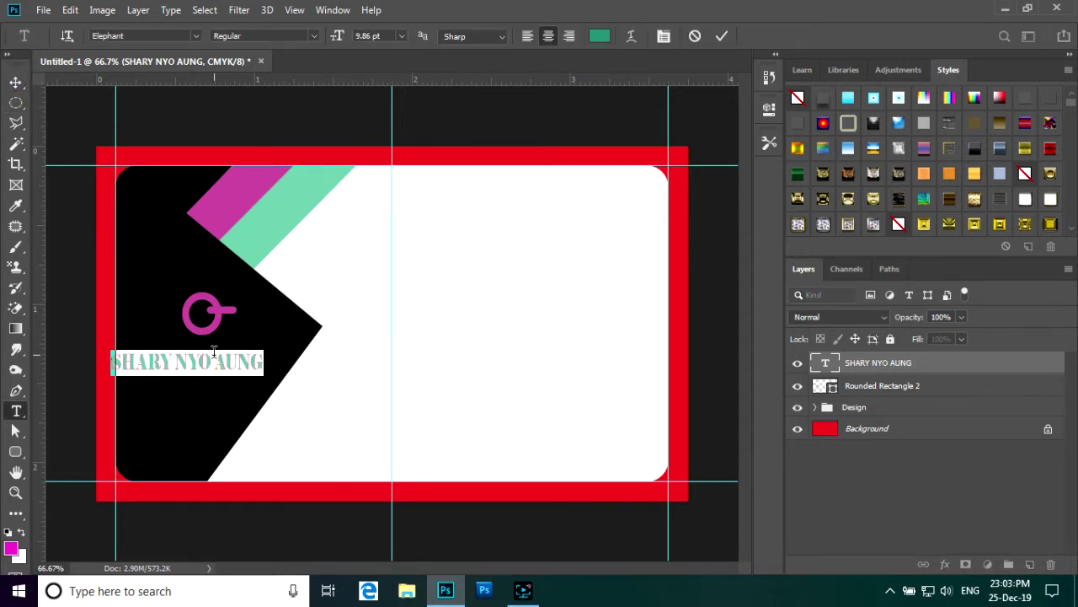
left_click(696, 36)
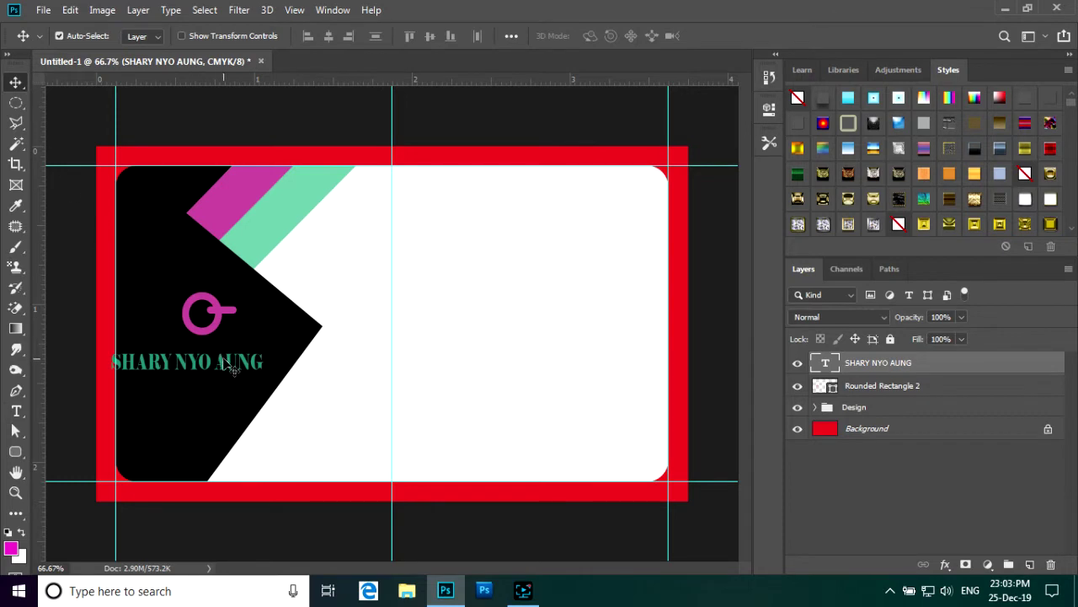
left_click_drag(228, 362, 246, 356)
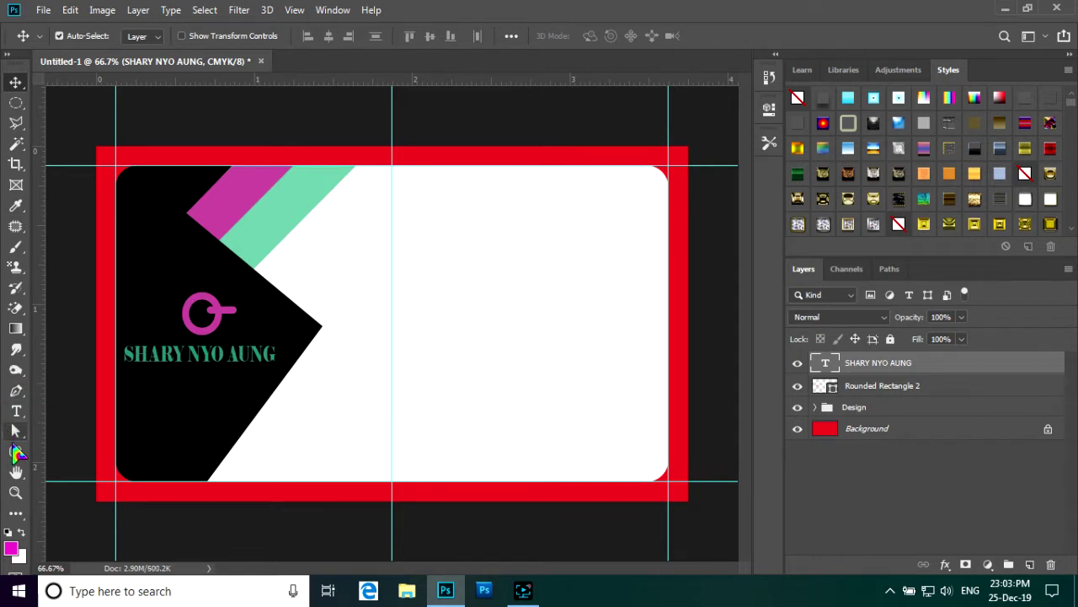
left_click(16, 412)
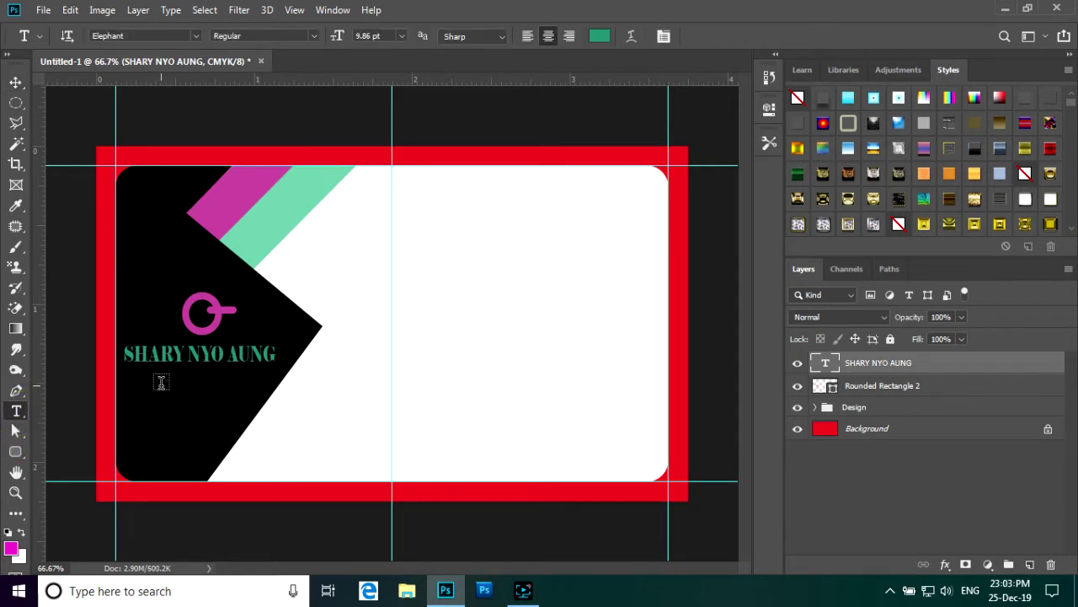
- Add a KEEP LEARNING text line below the name and scale it smaller and narrower
left_click(161, 382)
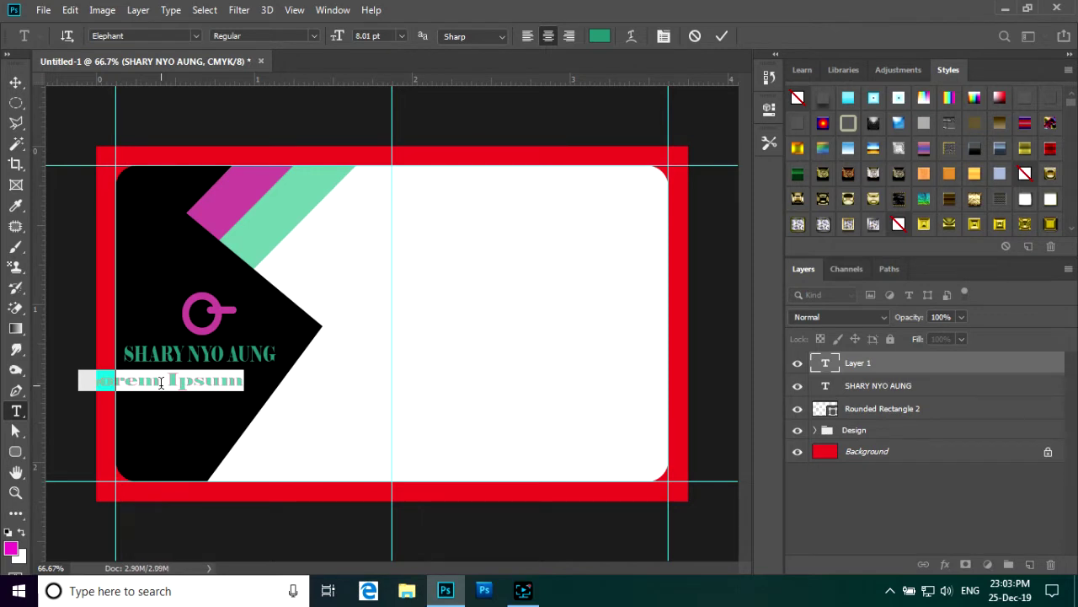
type("KEEP ")
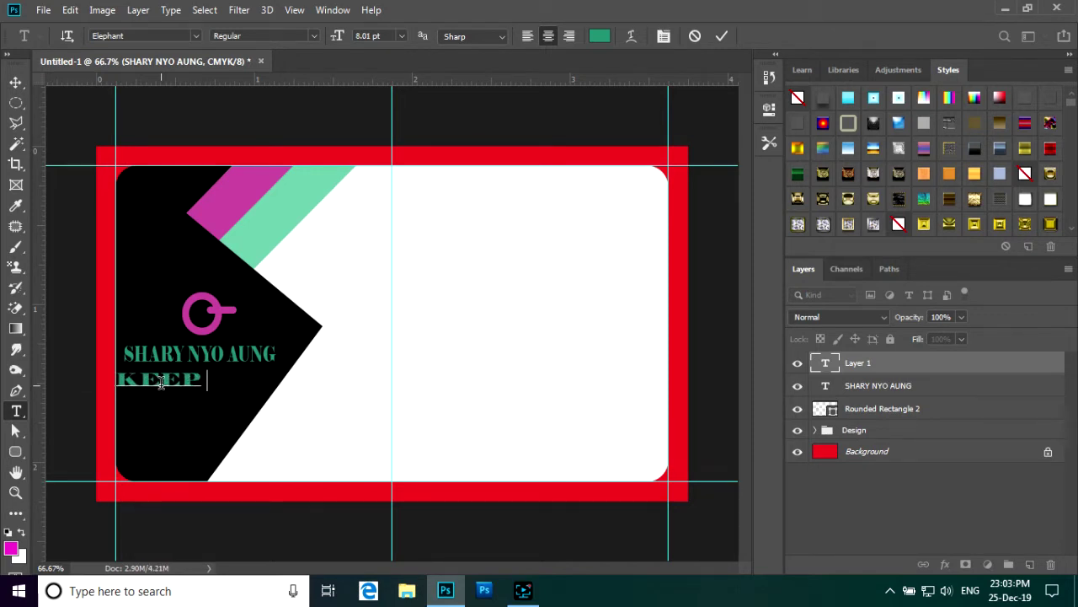
type("LEAR")
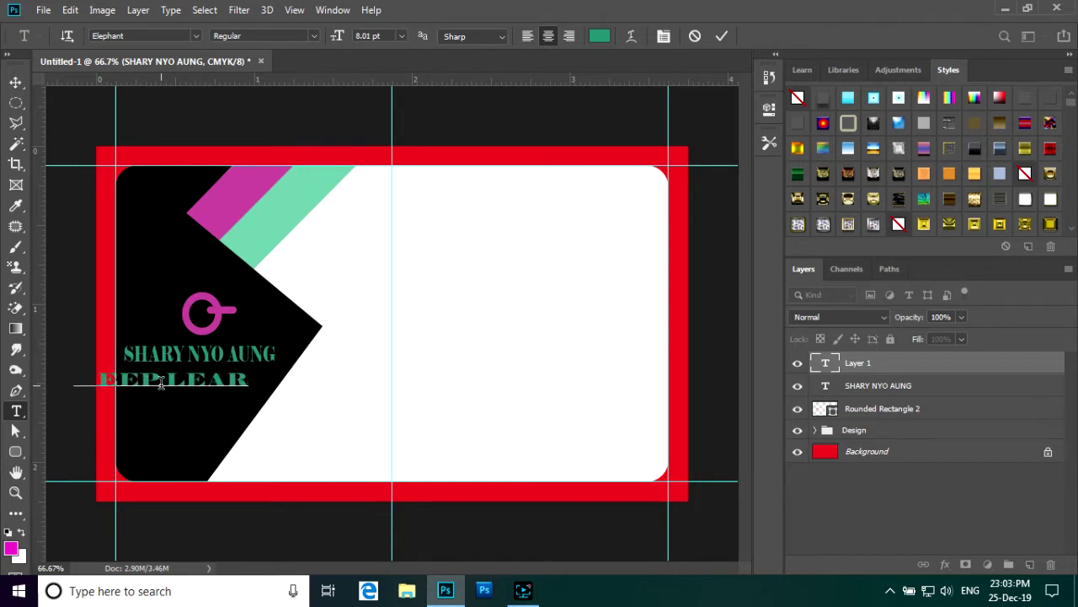
type("NING")
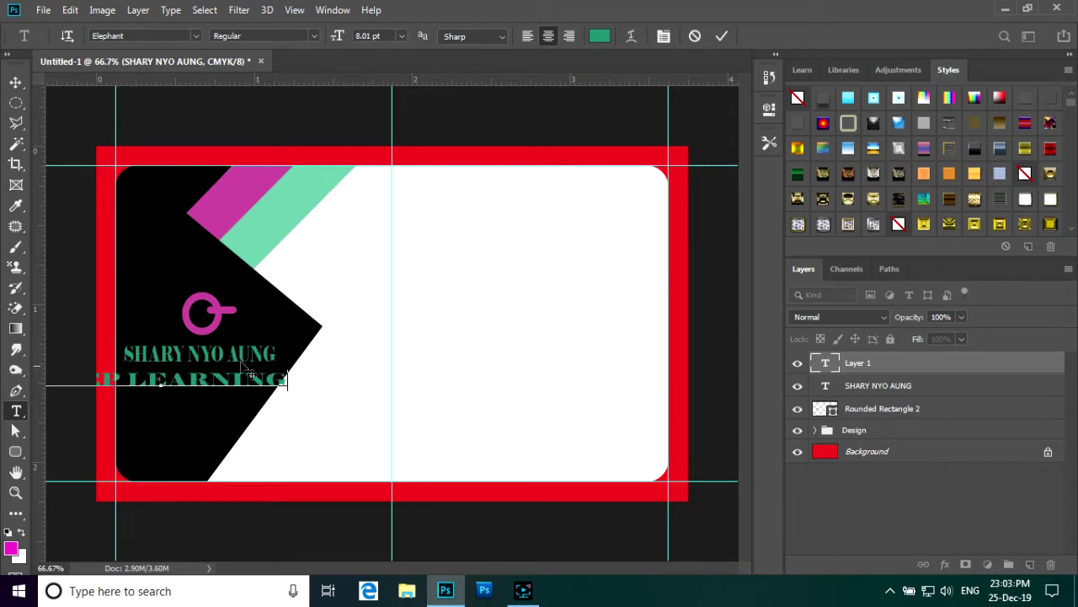
left_click(721, 35)
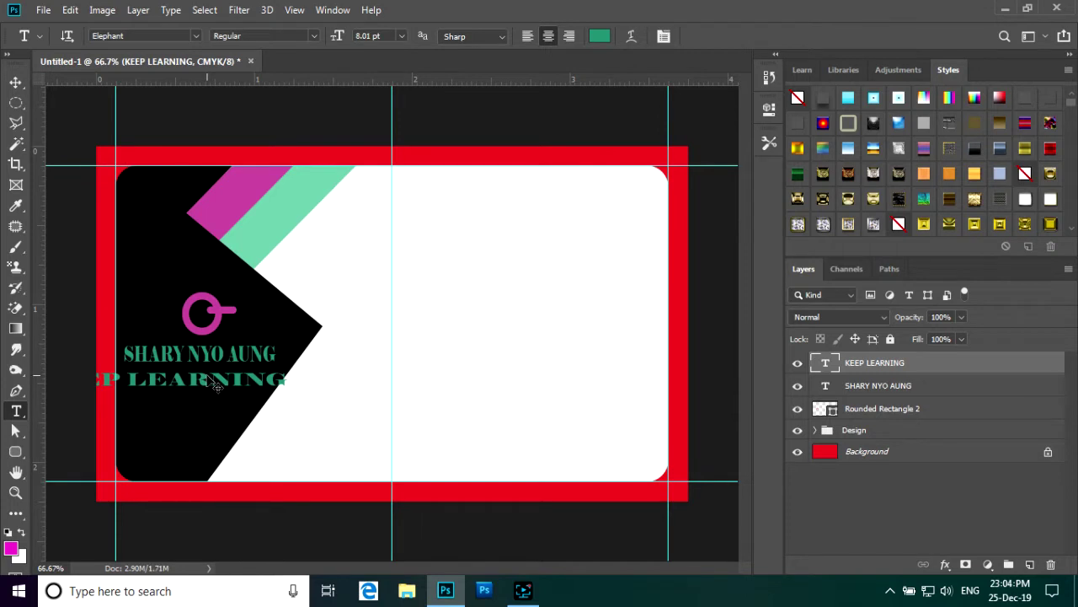
key("ctrl+t")
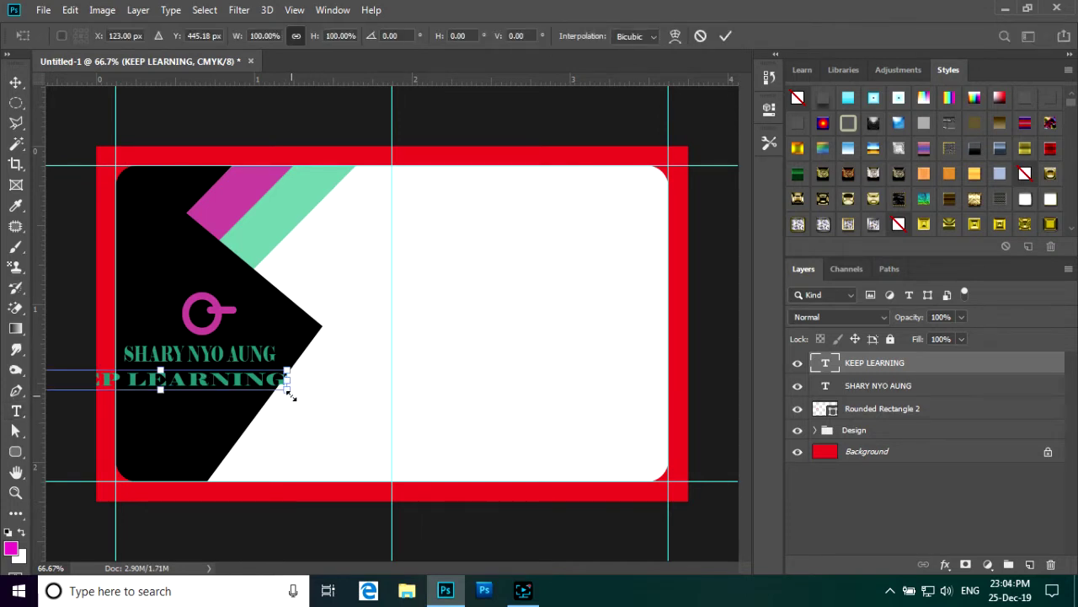
left_click_drag(289, 392, 212, 396)
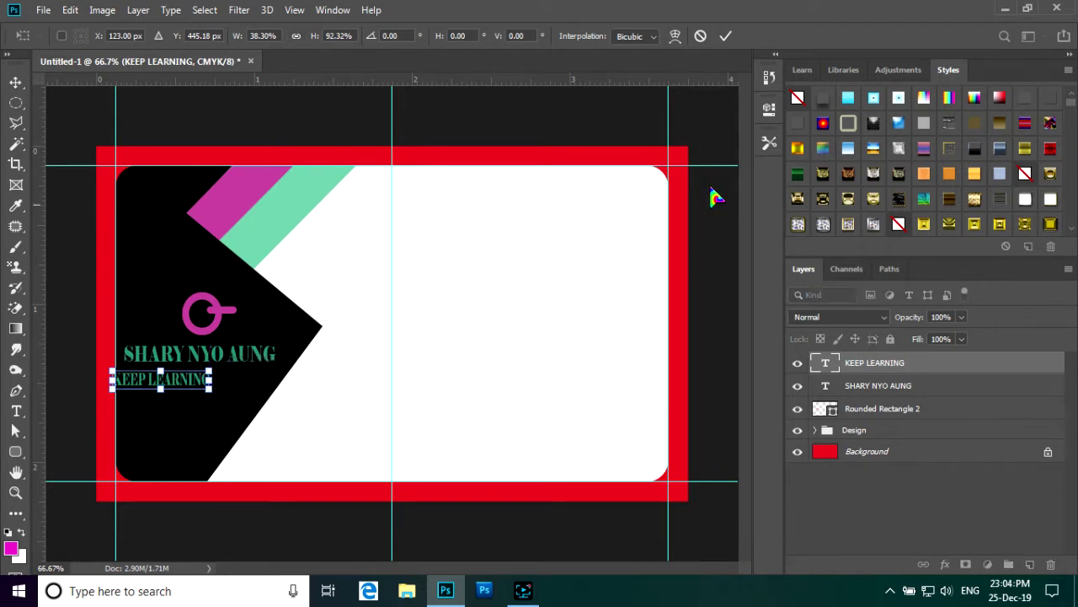
left_click(725, 35)
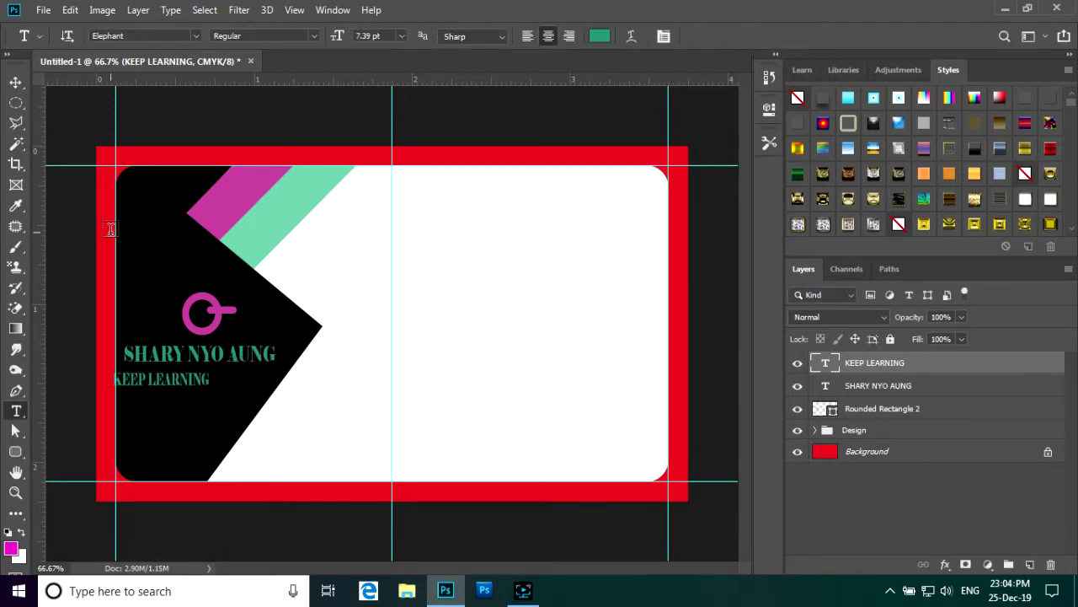
- Position KEEP LEARNING just under the name, centring both lines beneath the ring logo
left_click(15, 83)
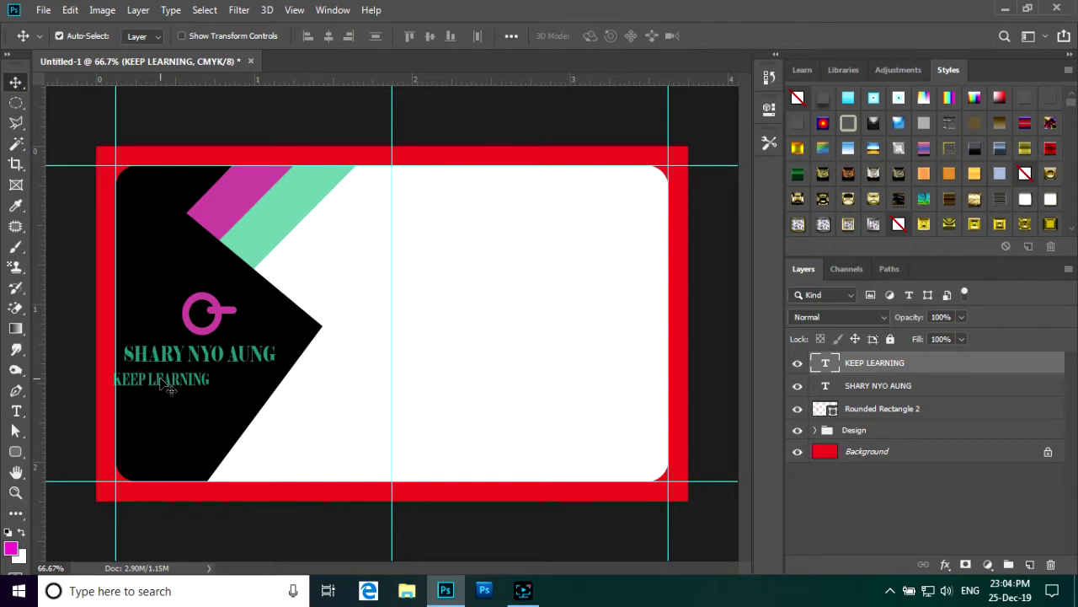
left_click_drag(162, 381, 197, 384)
key("ctrl+minus")
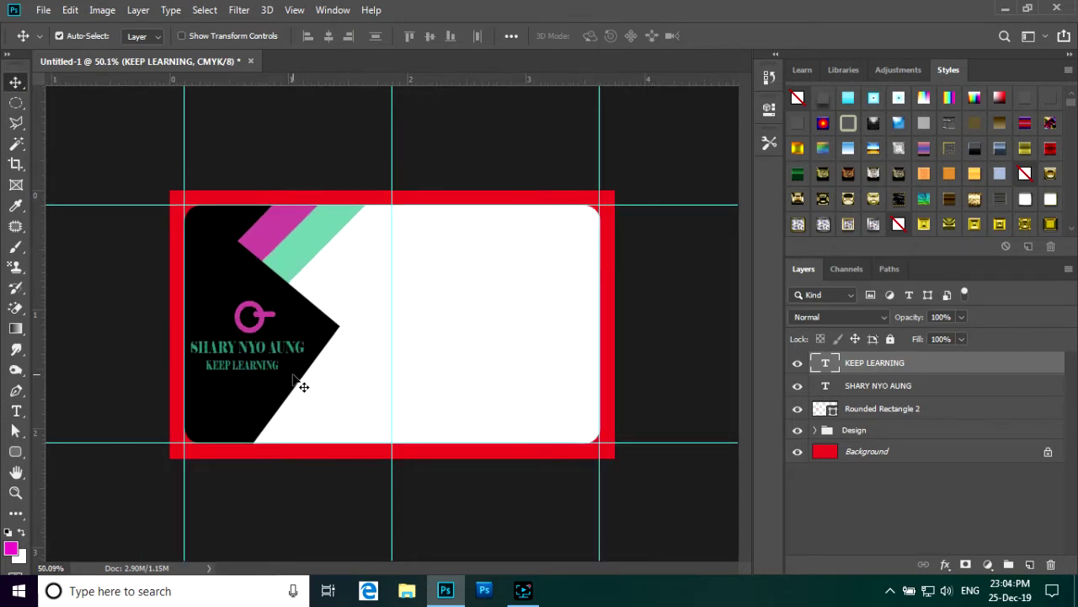
scroll(297, 381, "up", 5)
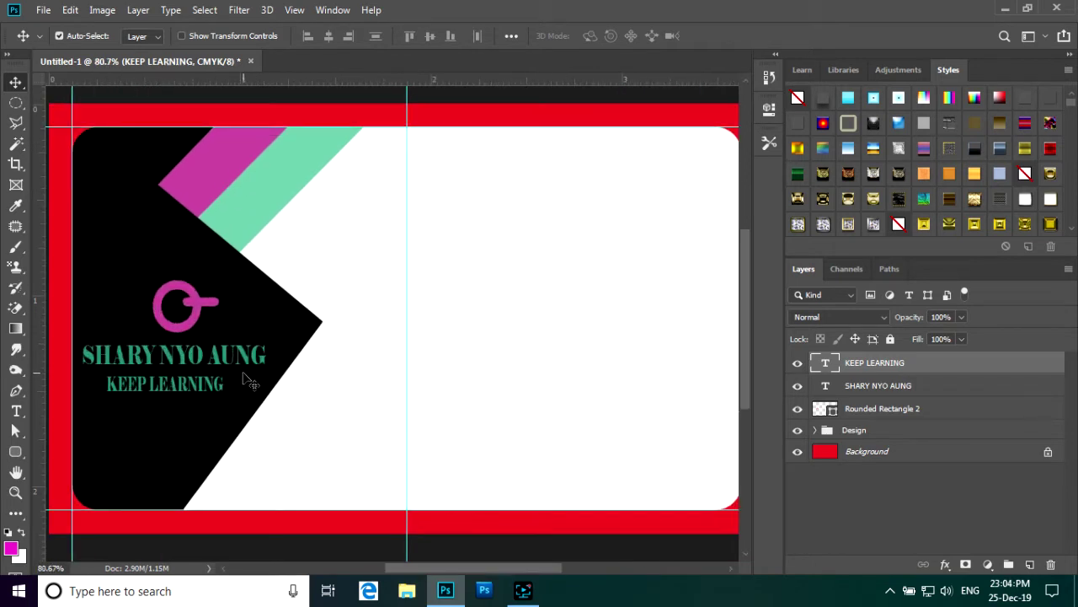
key("ctrl+minus")
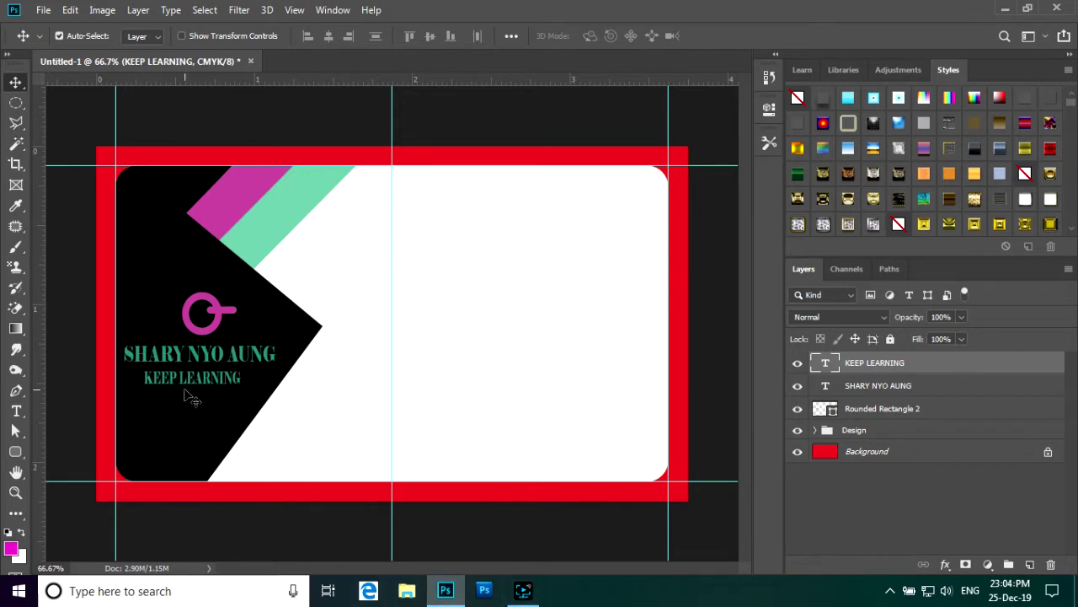
left_click_drag(221, 356, 229, 384)
- Merge the KEEP LEARNING, name and rounded rectangle layers into one, discarding an empty new group
left_click(227, 384)
scroll(261, 379, "down", 2)
scroll(262, 379, "up", 1)
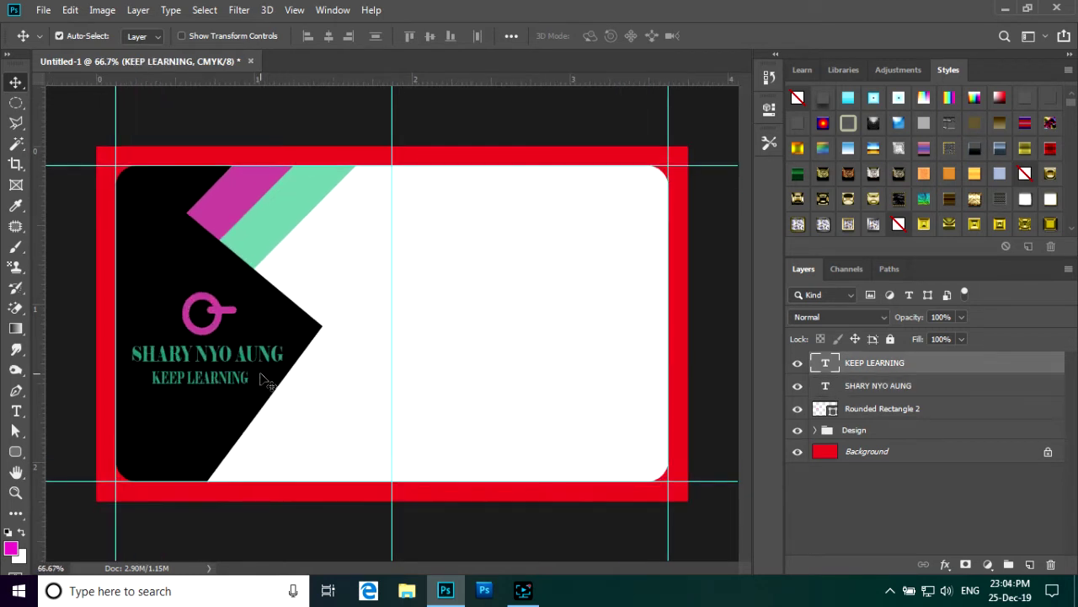
left_click(959, 409, "shift")
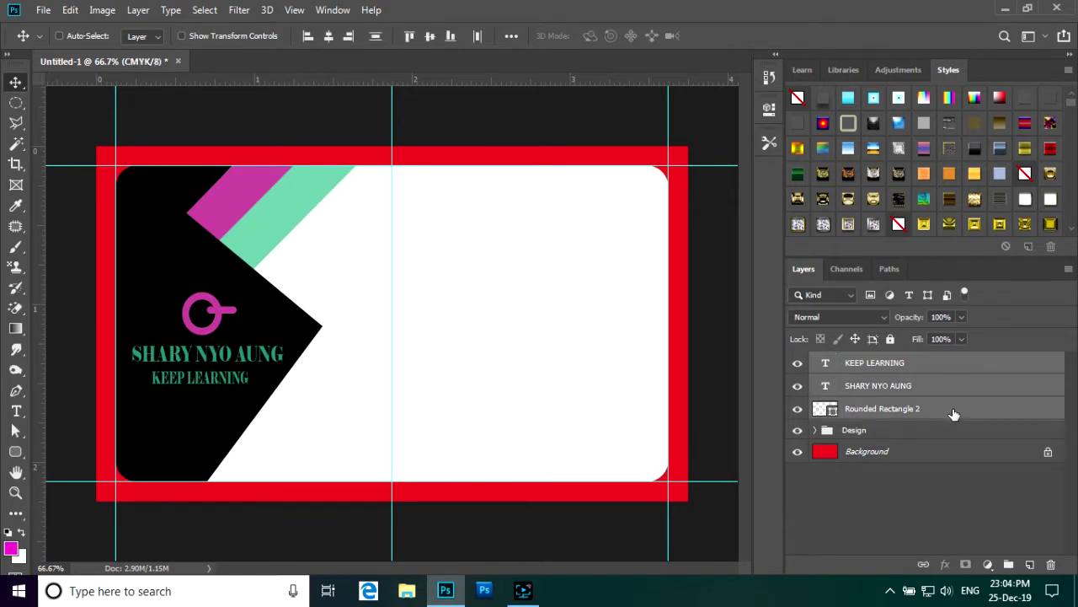
key("ctrl+e")
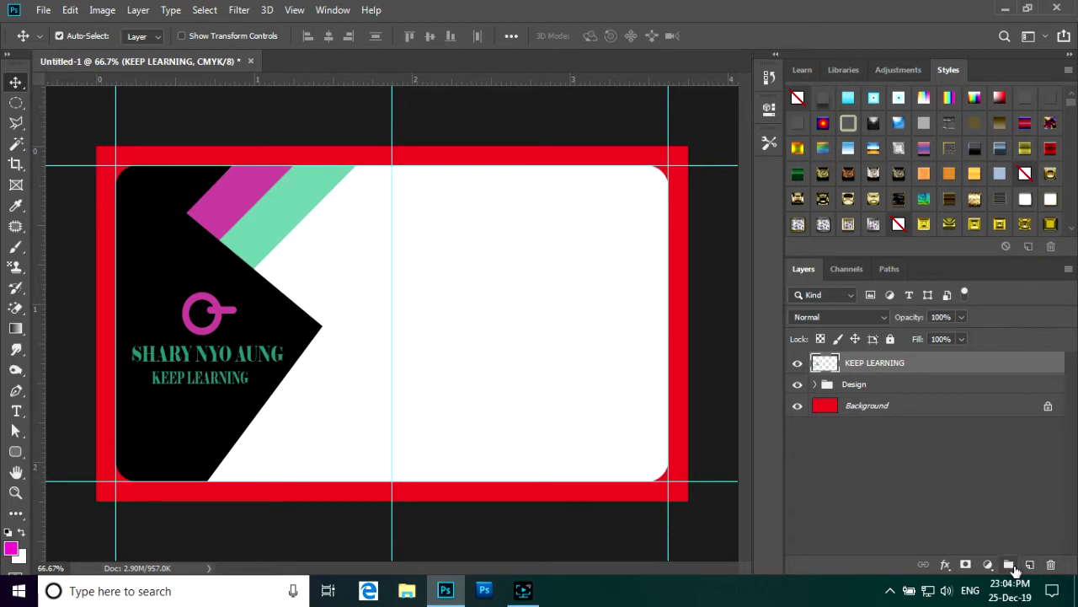
left_click(1010, 565)
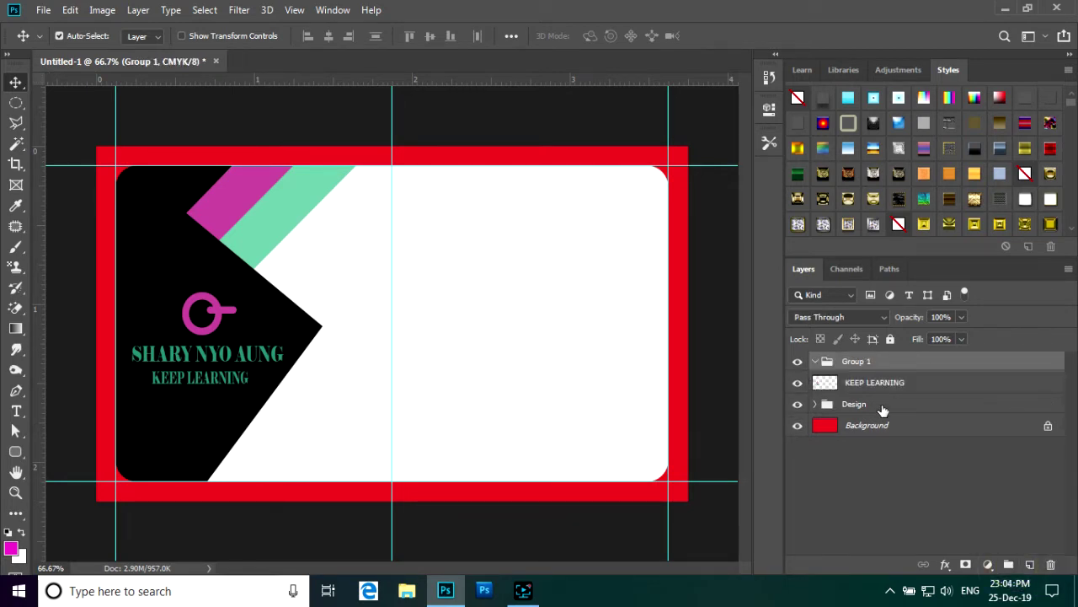
key("ctrl+z")
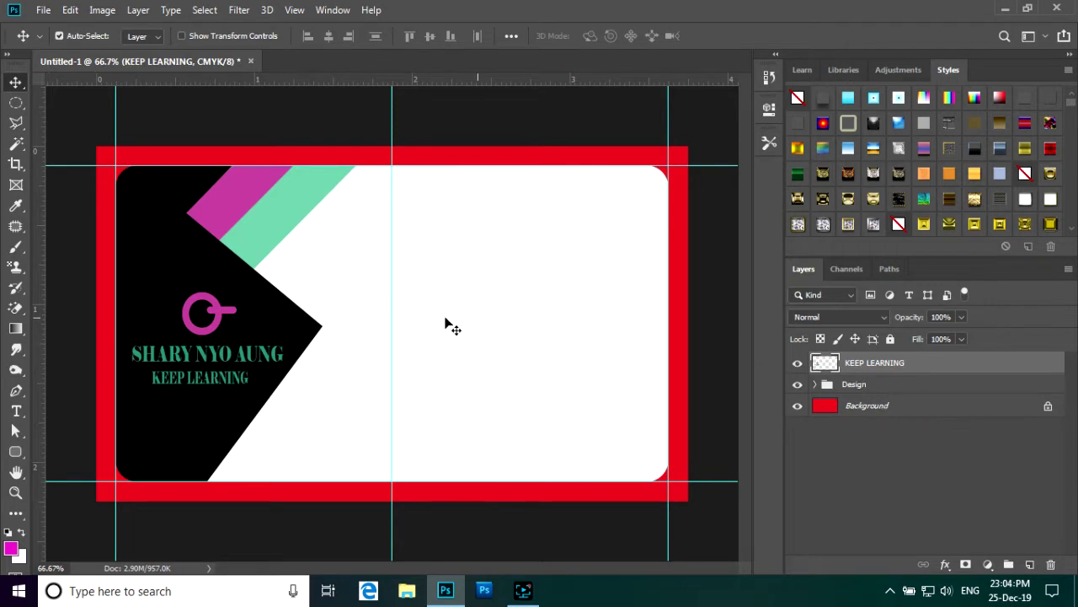
- Place horizontal guides across the card at 0.558 in and 1.823 in
key("ctrl+minus")
key("ctrl+plus")
scroll(219, 351, "up", 1)
scroll(232, 354, "down", 2)
scroll(238, 358, "up", 2)
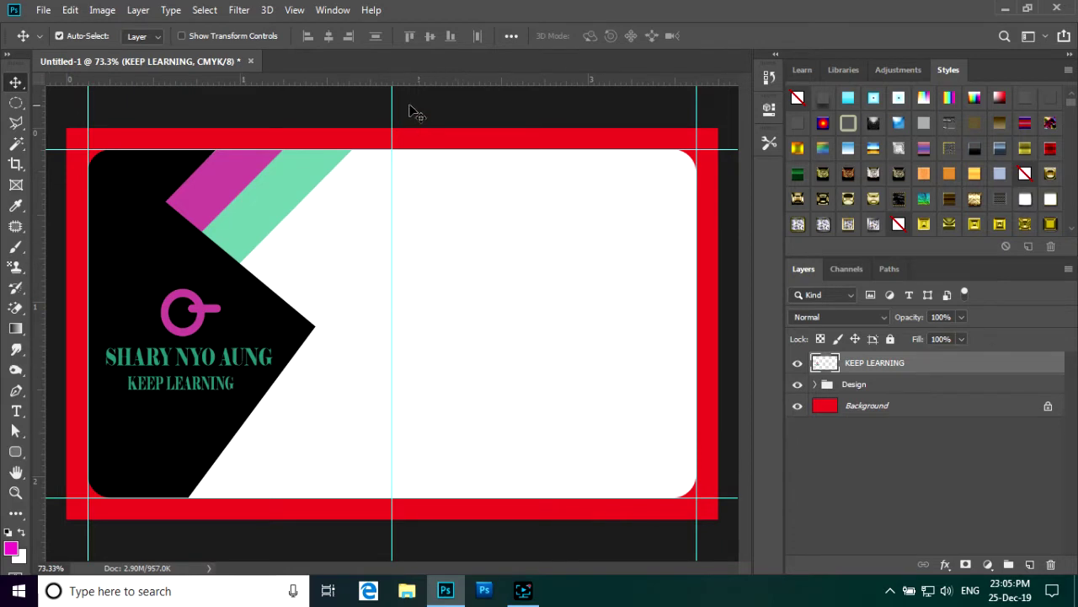
left_click_drag(439, 80, 435, 227)
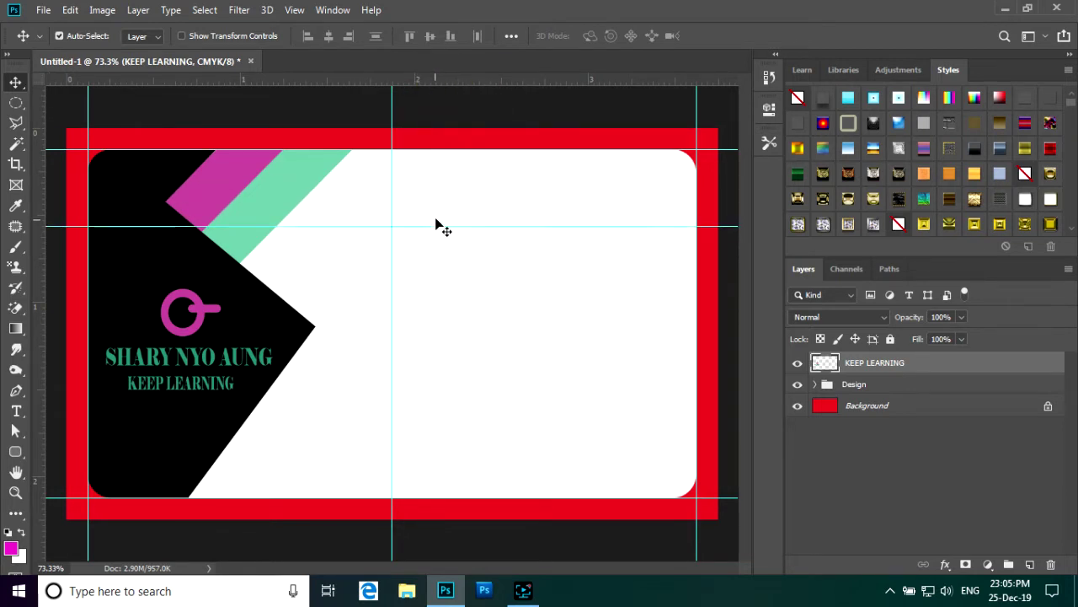
left_click_drag(462, 79, 483, 452)
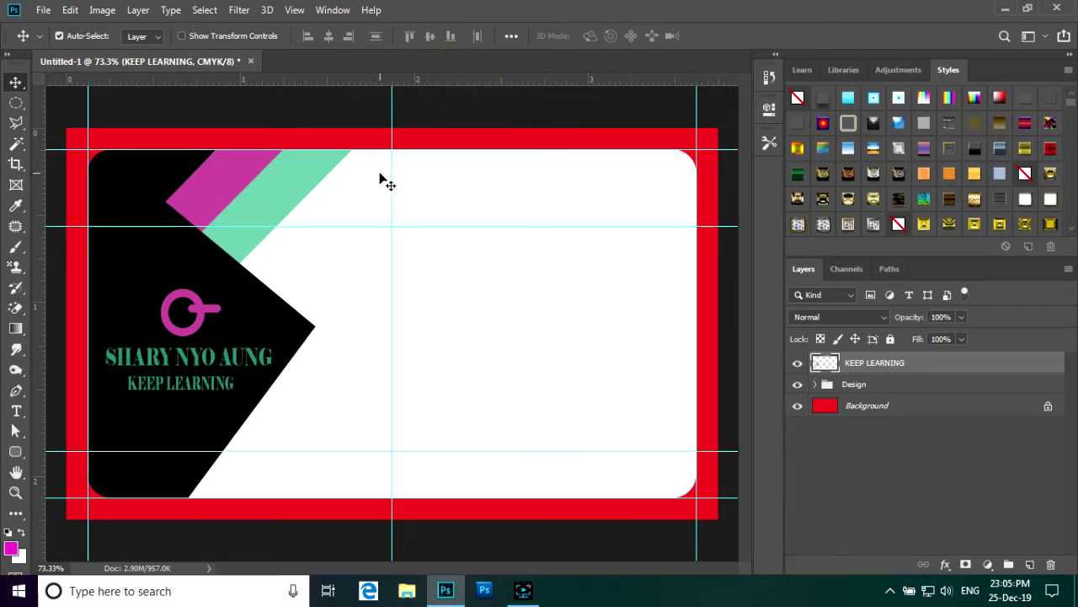
scroll(377, 295, "up", 2)
scroll(273, 415, "down", 1)
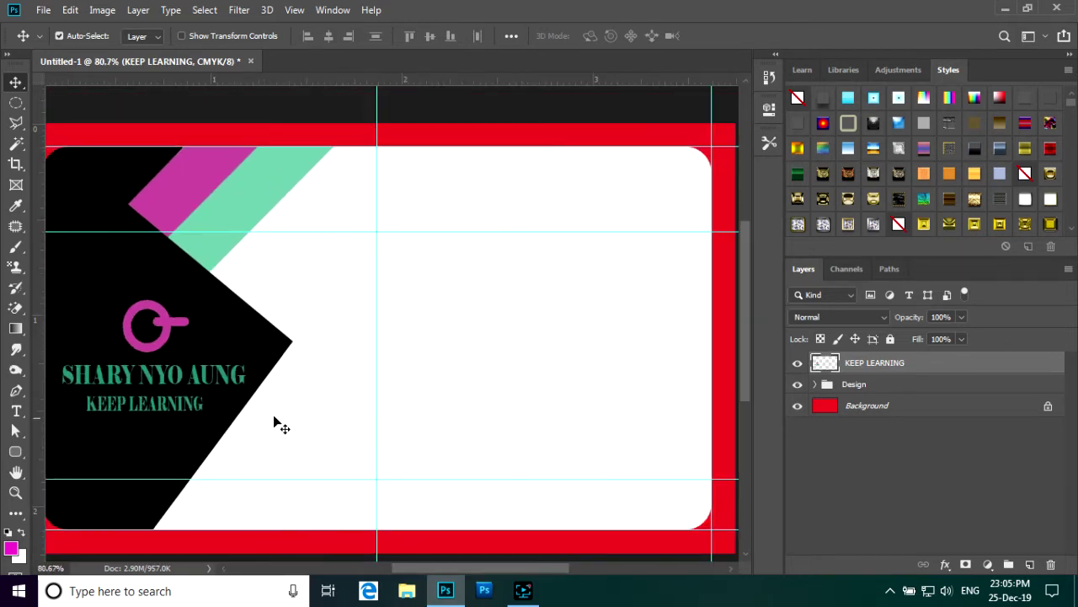
left_click(17, 410)
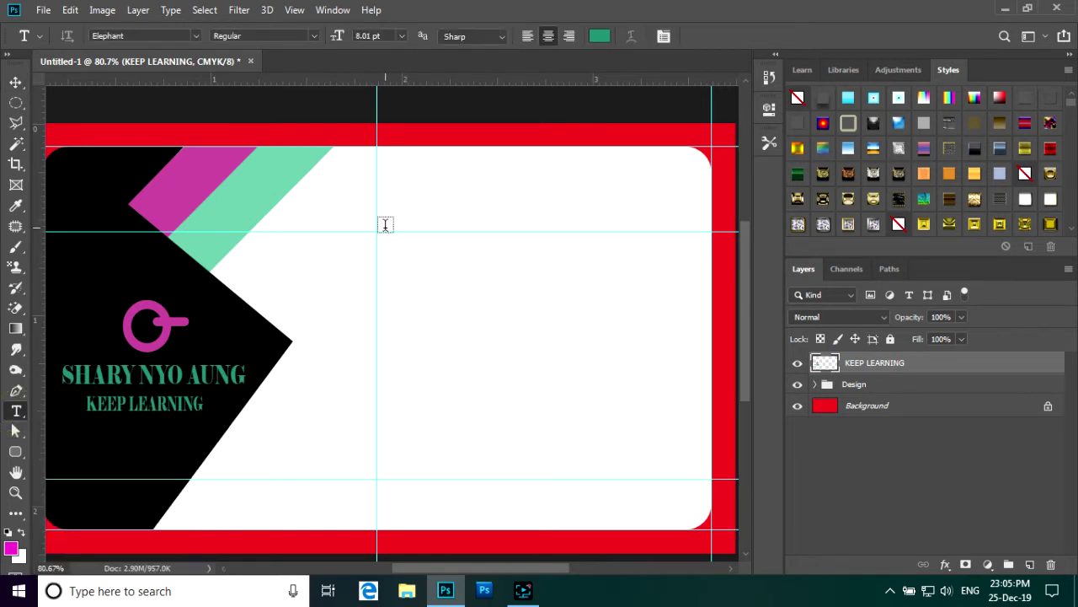
left_click(528, 35)
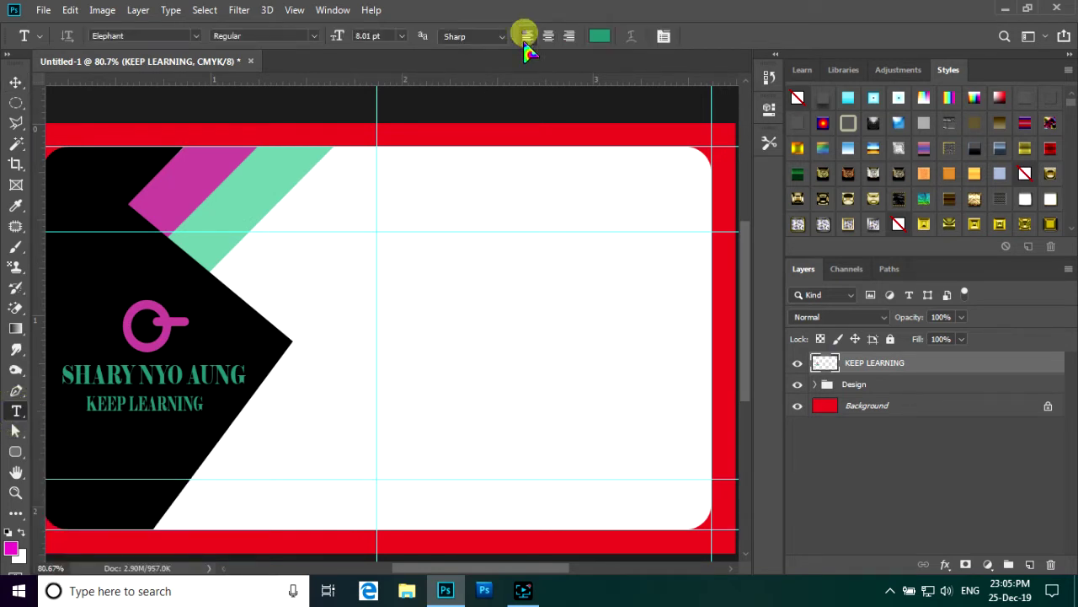
left_click(390, 223)
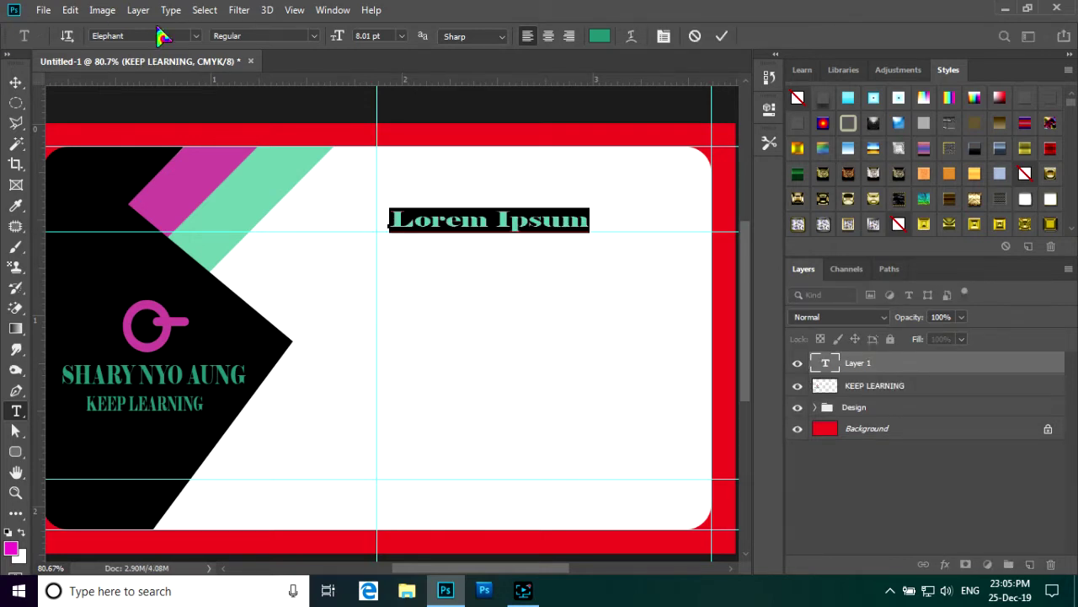
left_click(197, 36)
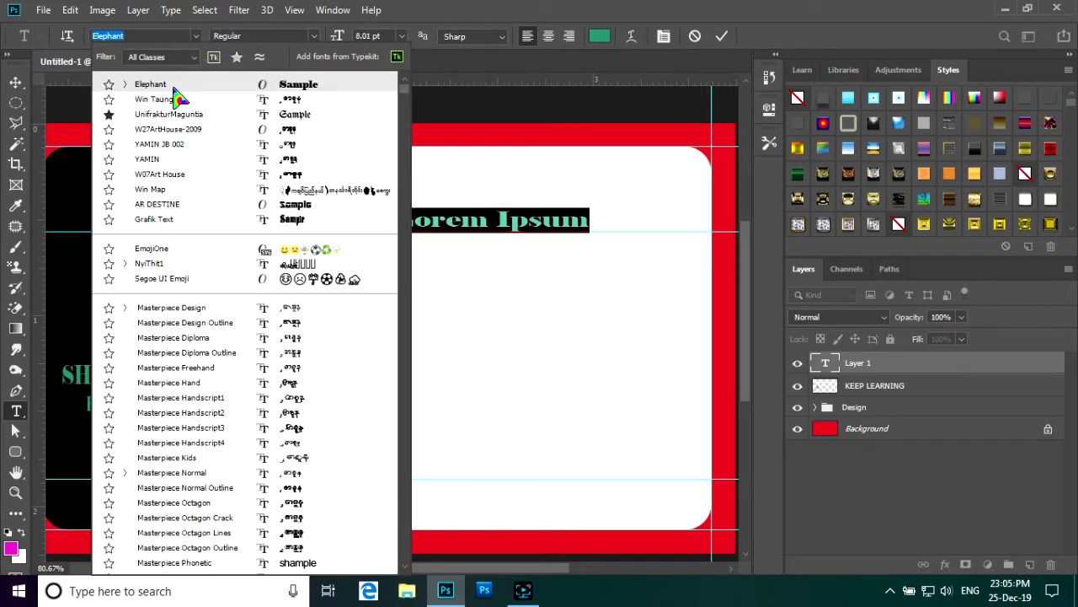
left_click(168, 100)
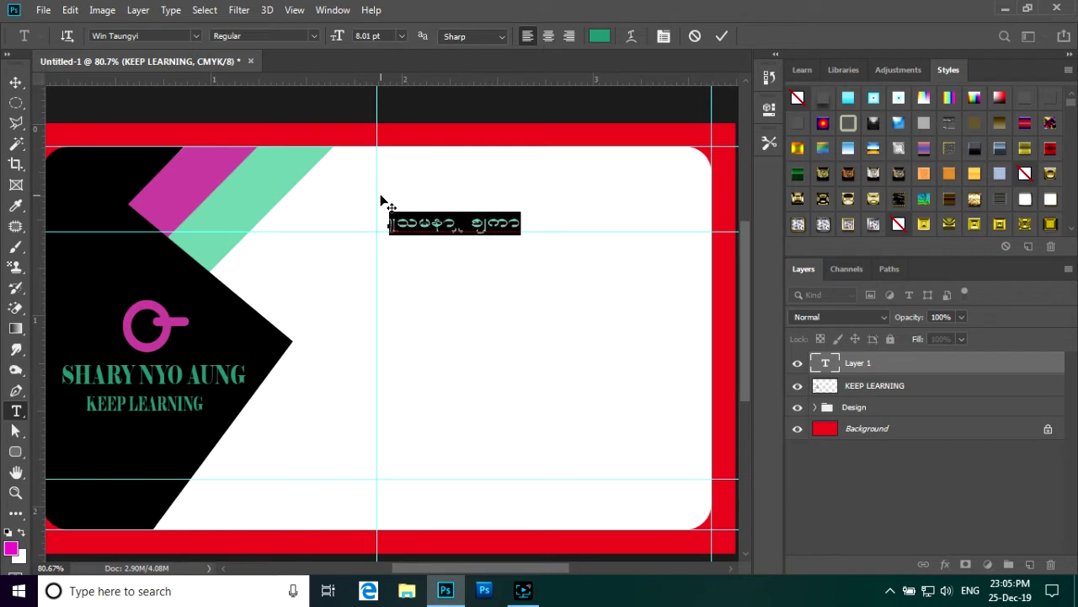
type("q")
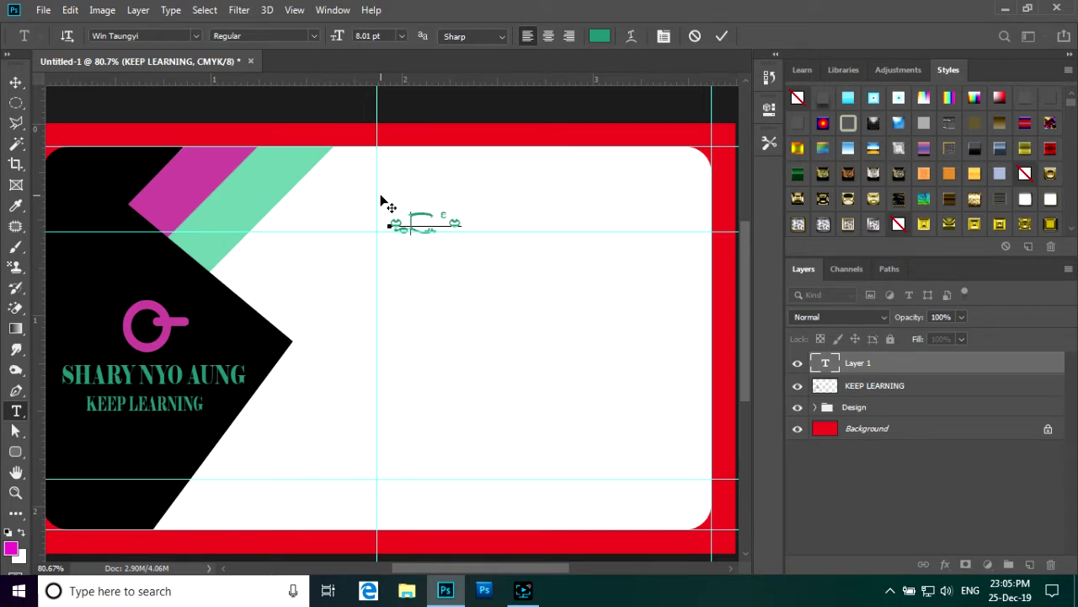
key("BackSpace")
key("BackSpace")
key("BackSpace")
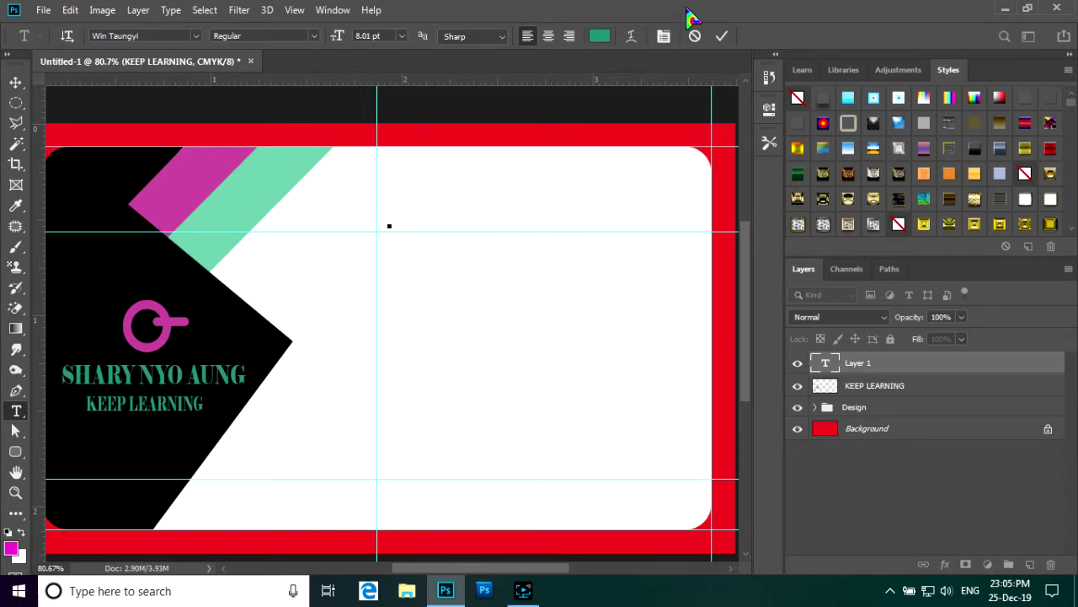
left_click(694, 34)
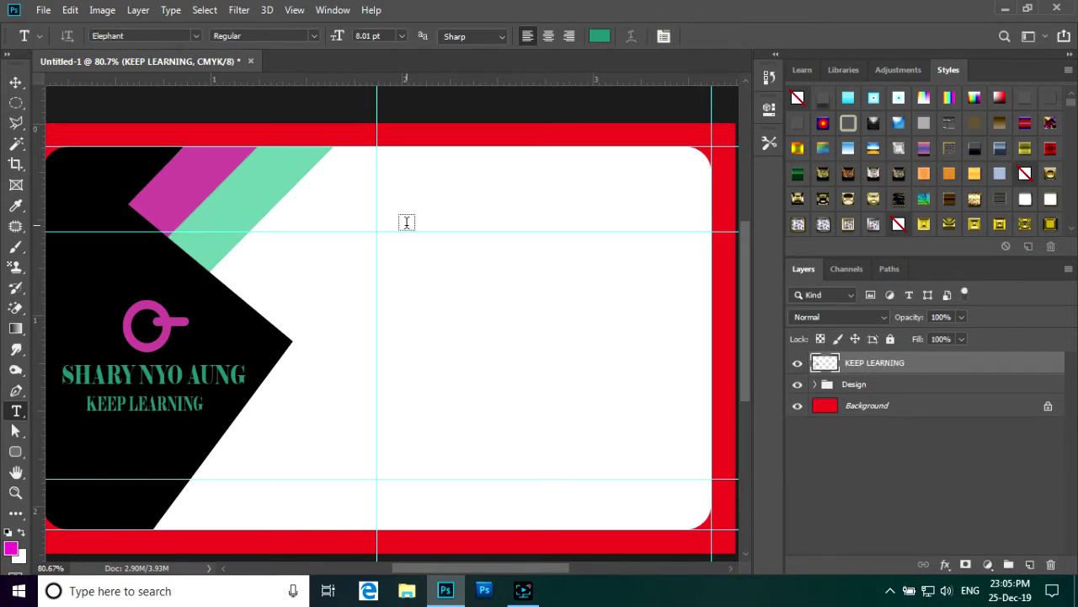
- Add the Burmese title ည်းပည in green Win Taungyi 8.01 pt at the upper guide
left_click(196, 37)
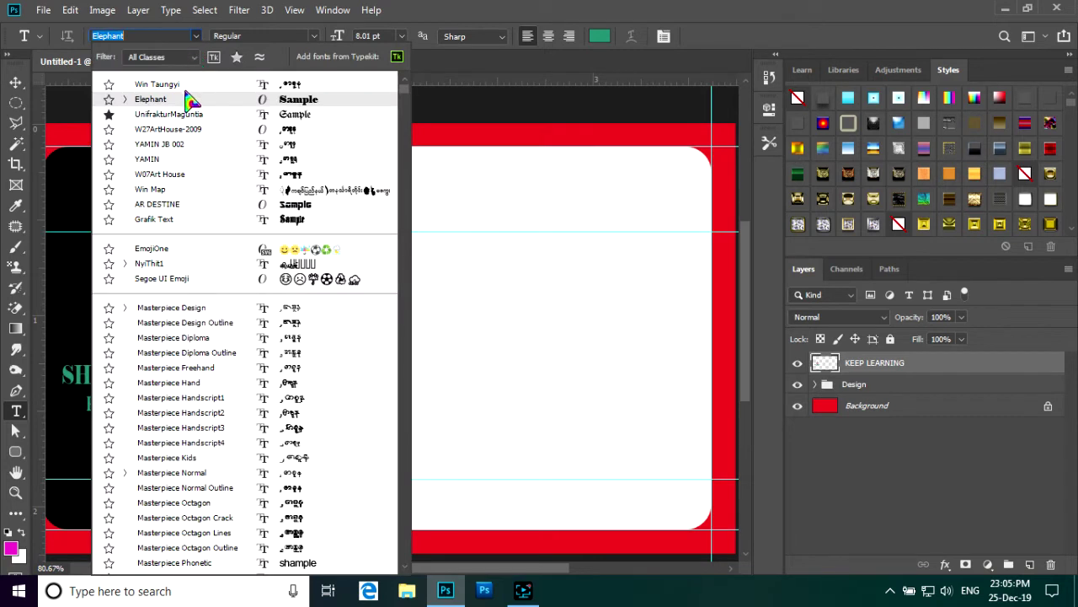
left_click(190, 85)
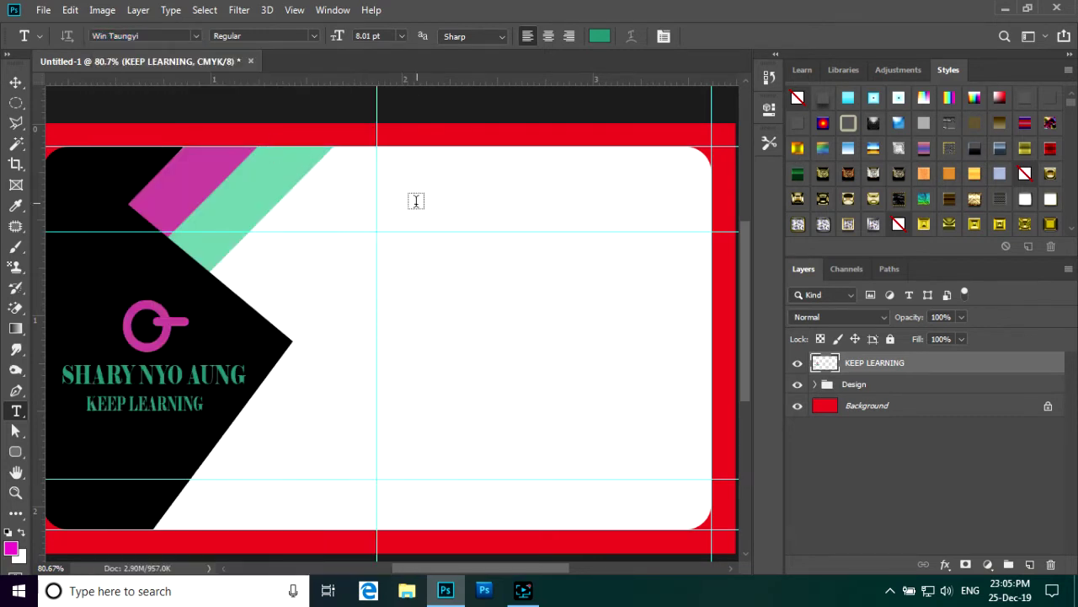
left_click(380, 224)
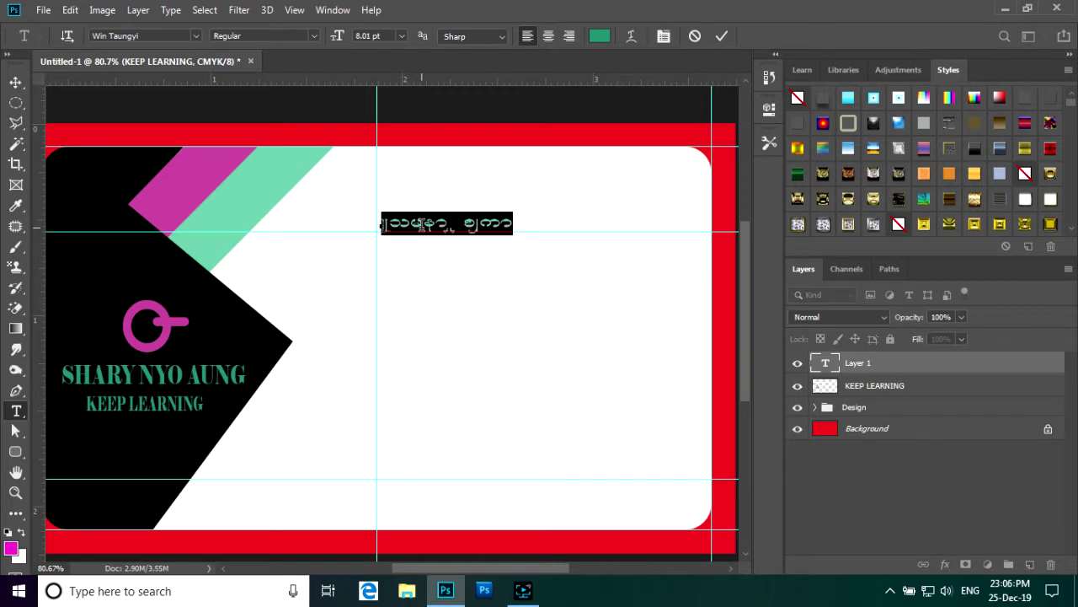
type("a")
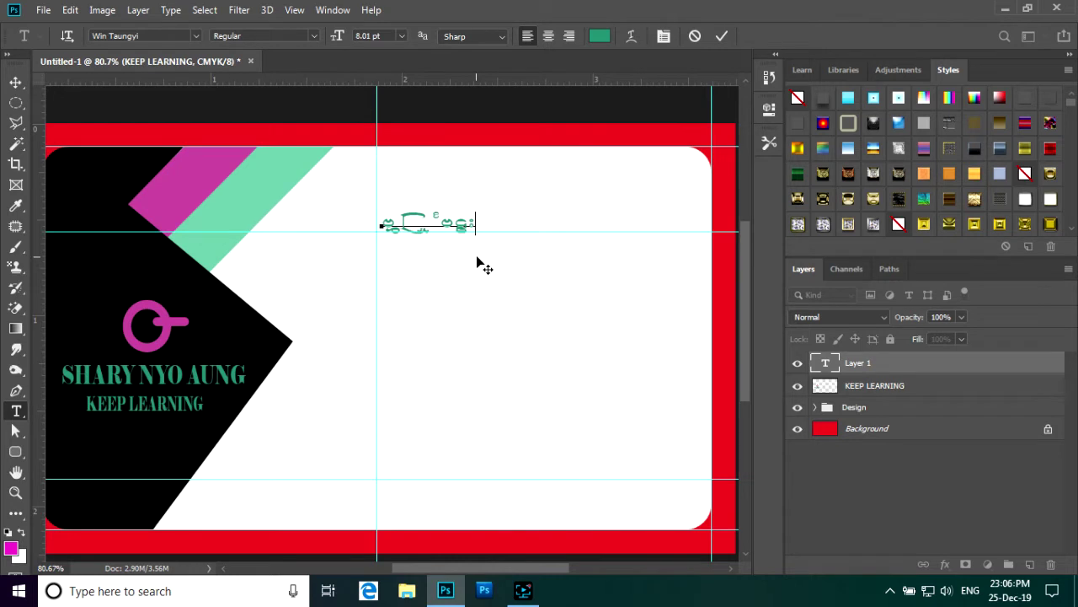
left_click(694, 36)
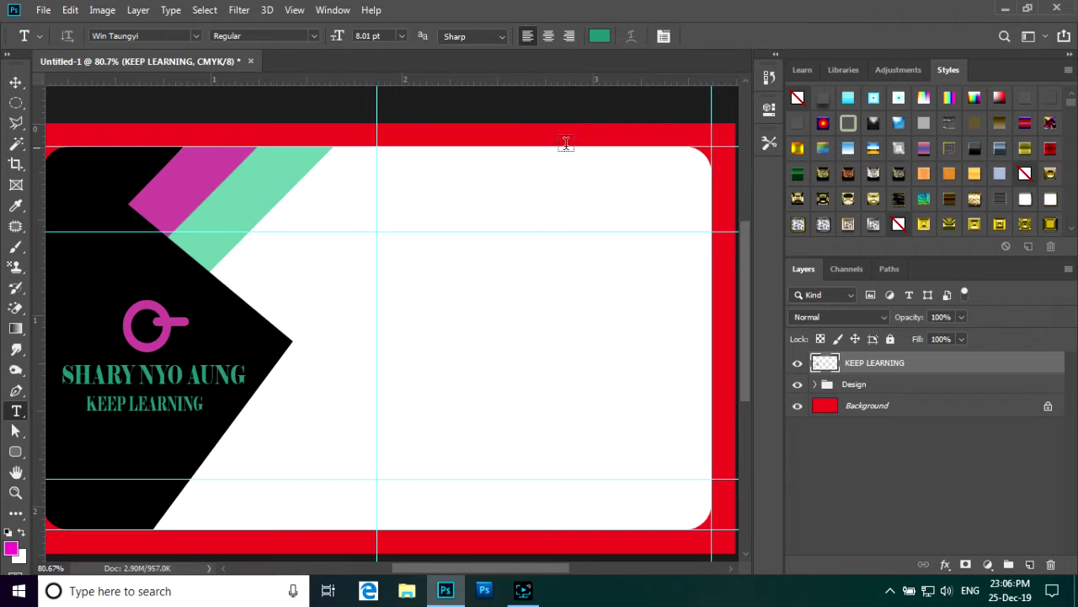
left_click(399, 227)
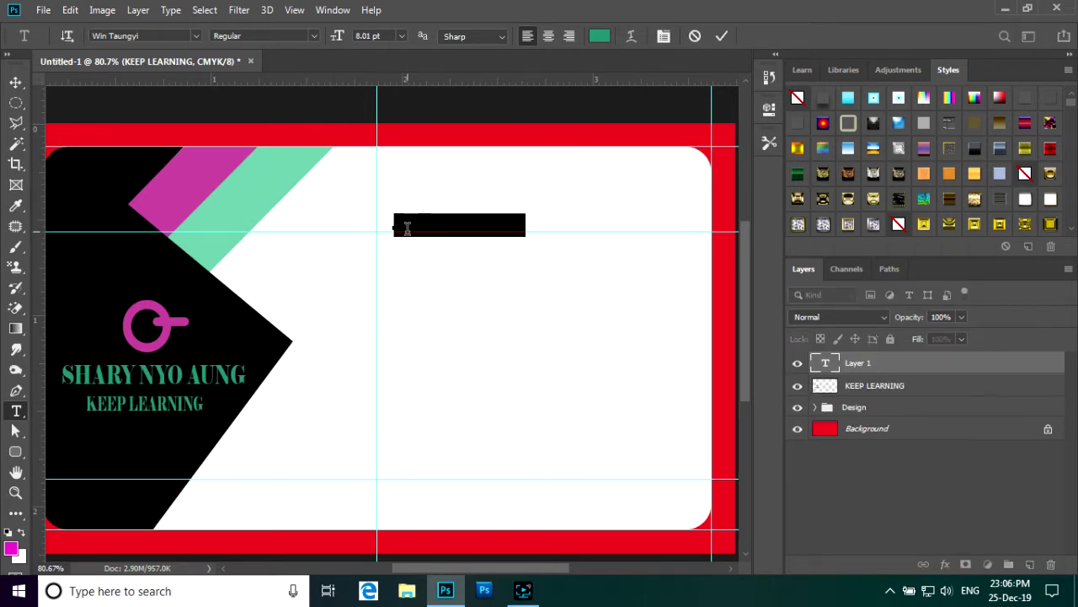
key("BackSpace")
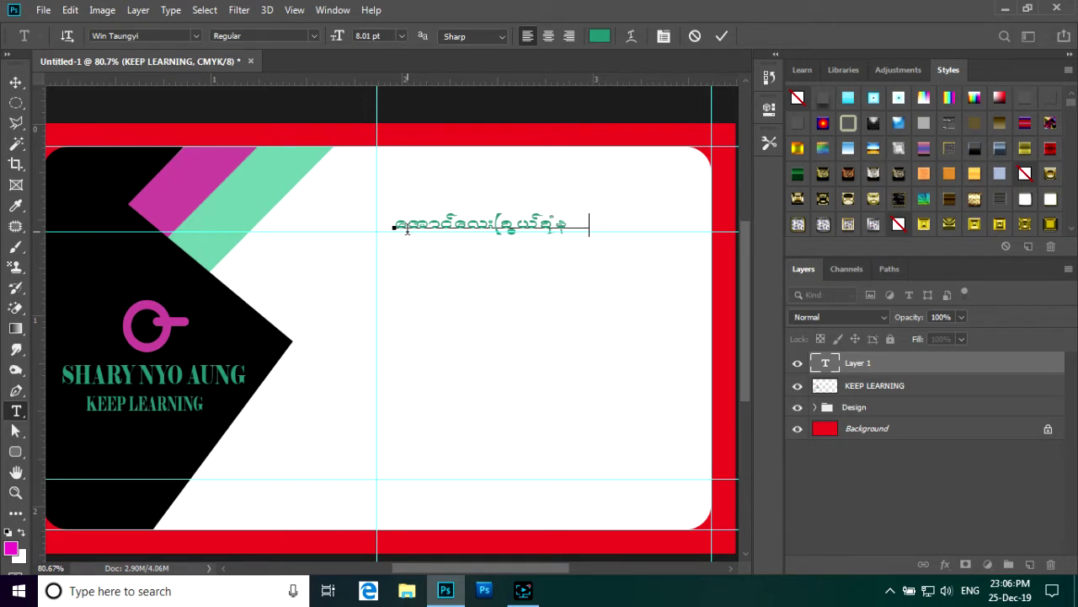
type("ည်းပညာ")
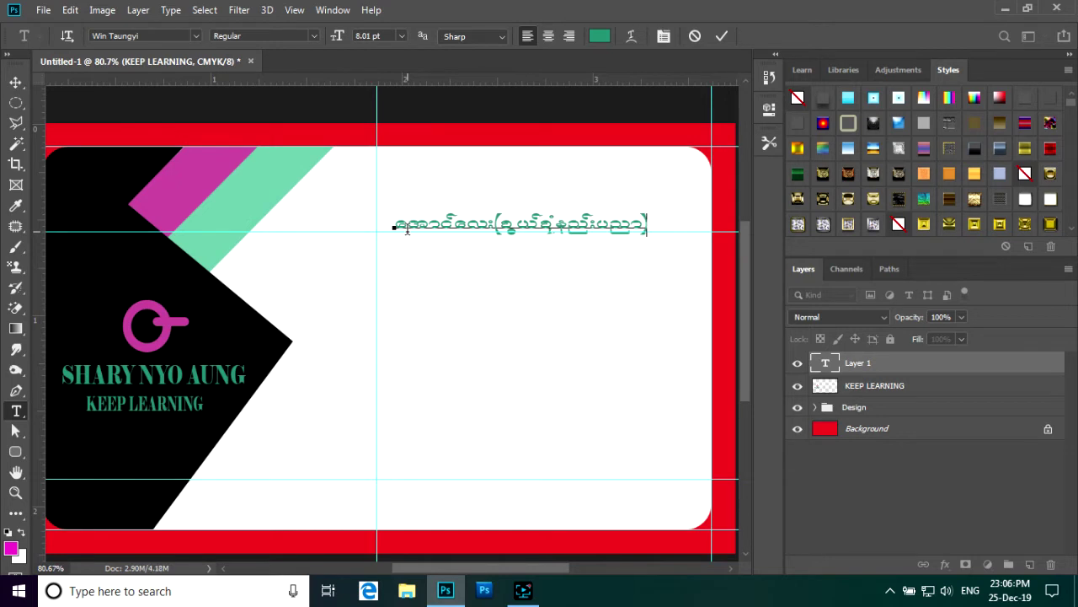
left_click(721, 35)
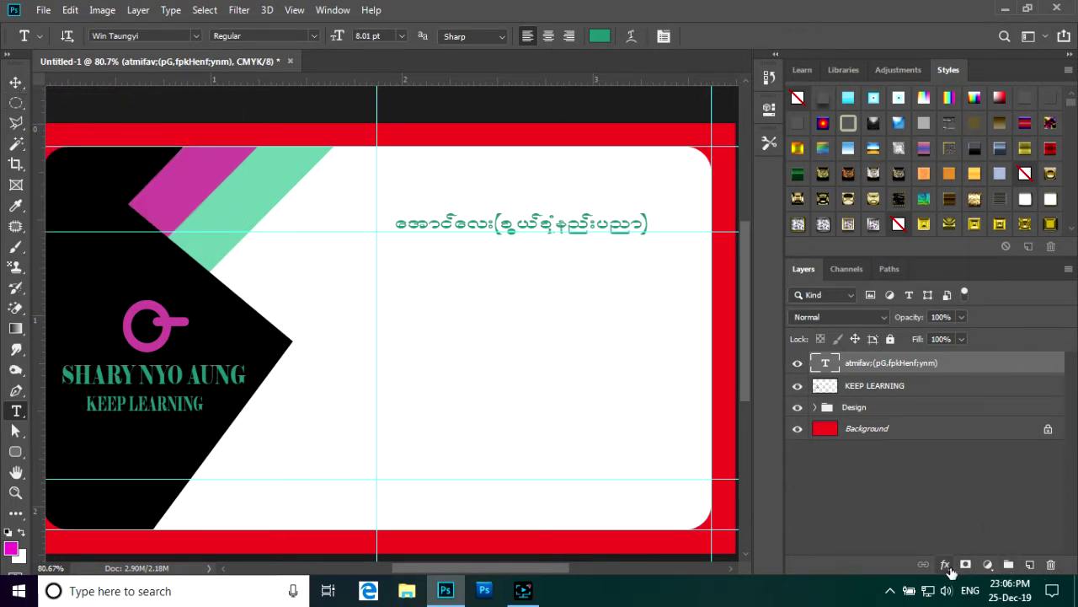
- Give the Burmese title a 2 px outside stroke in near-black #090909
left_click(945, 563)
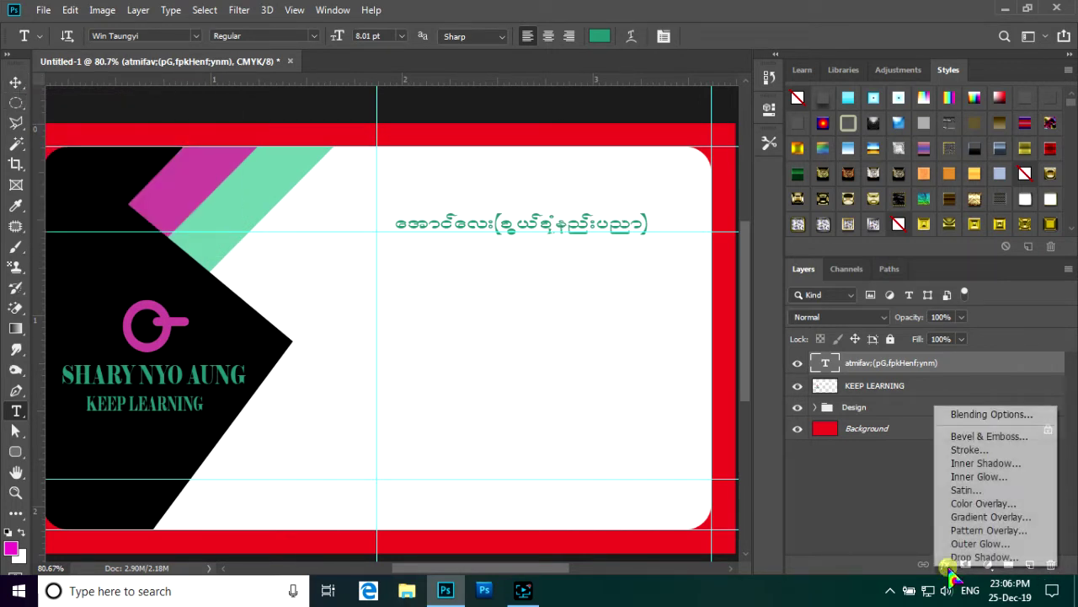
left_click(993, 450)
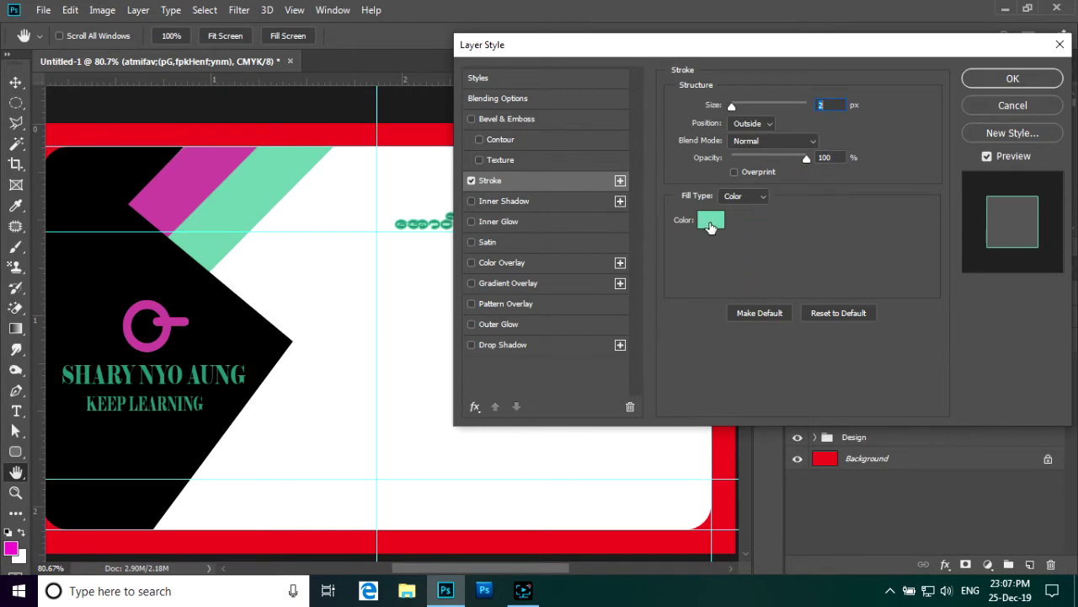
left_click(710, 221)
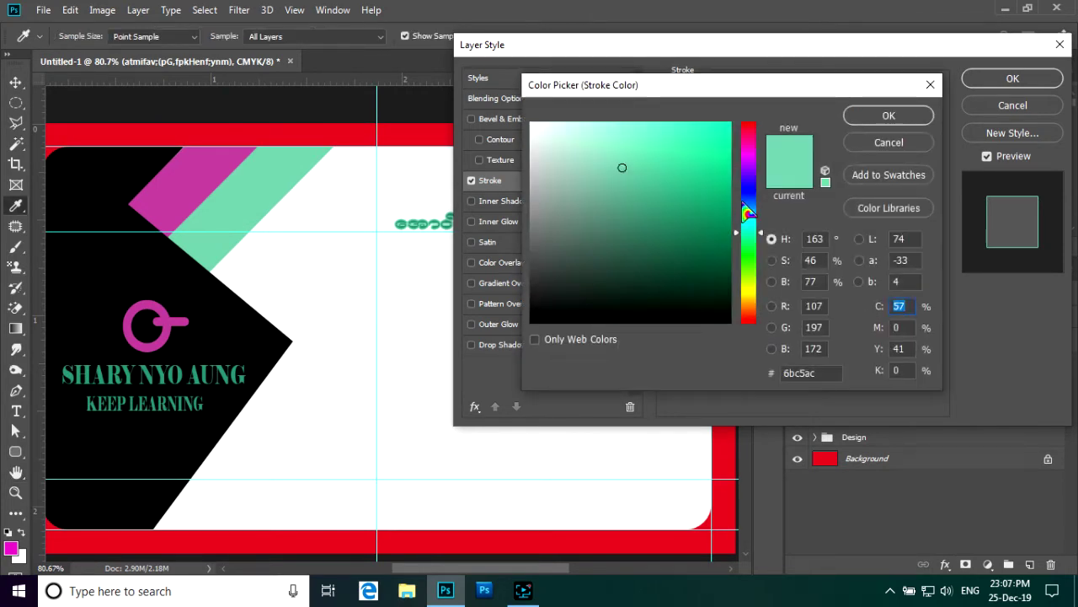
left_click(749, 175)
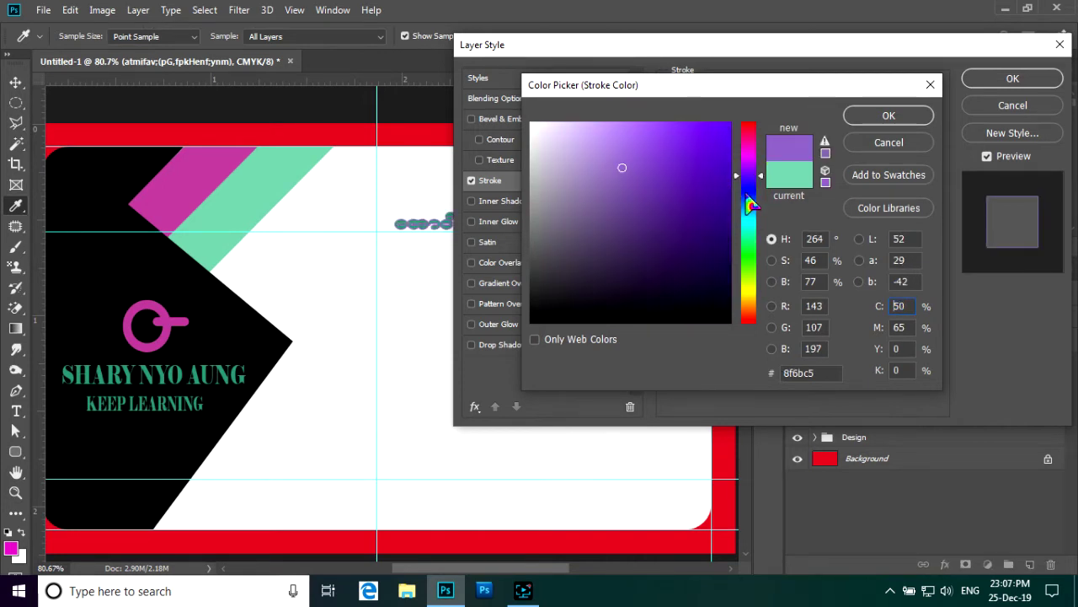
left_click(748, 193)
left_click(724, 128)
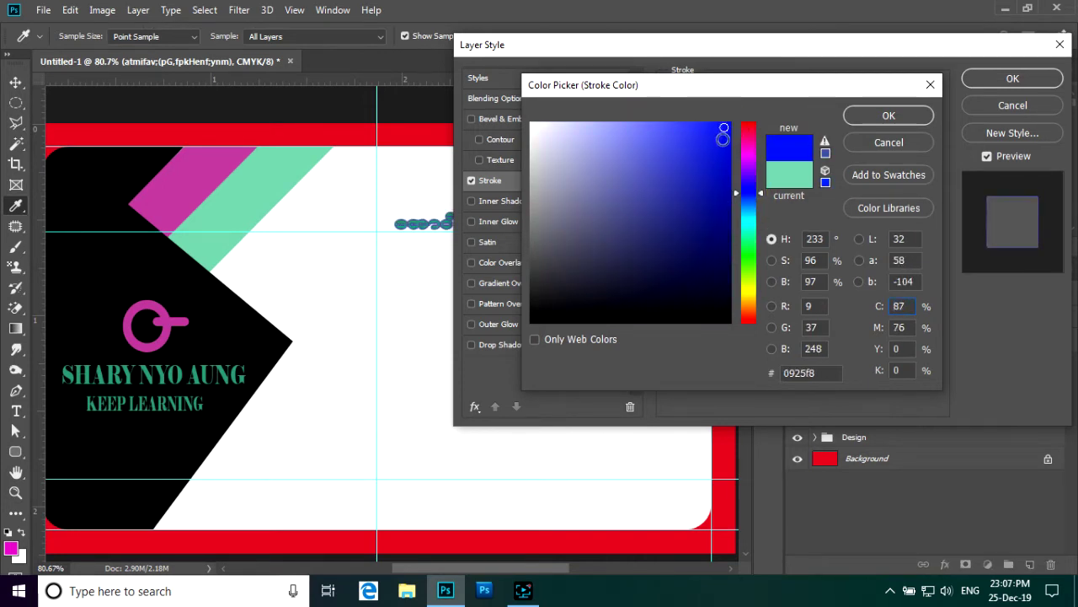
left_click(725, 151)
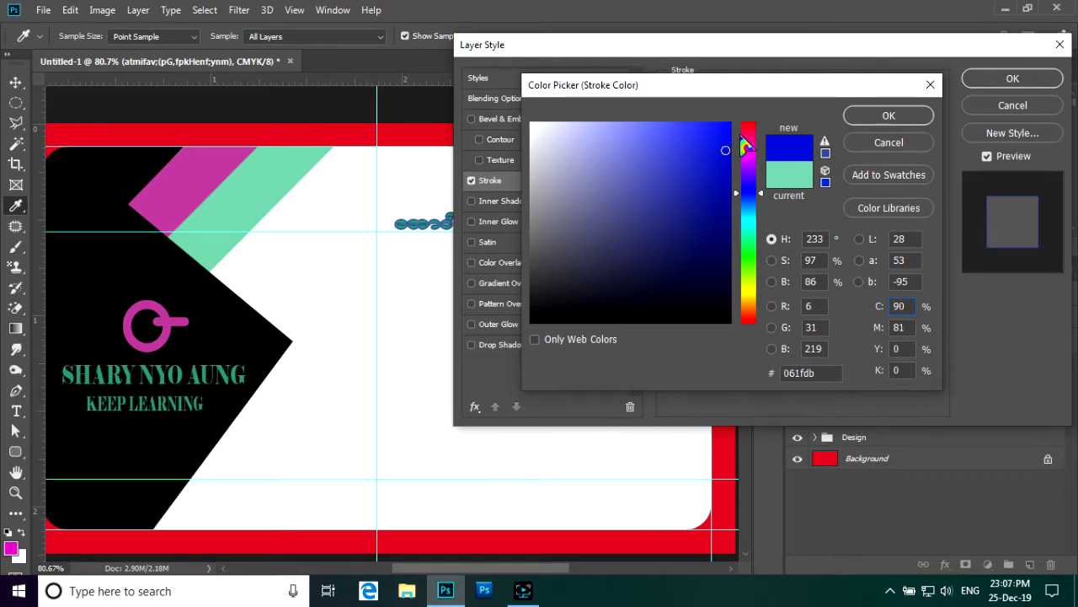
left_click(748, 128)
left_click(725, 133)
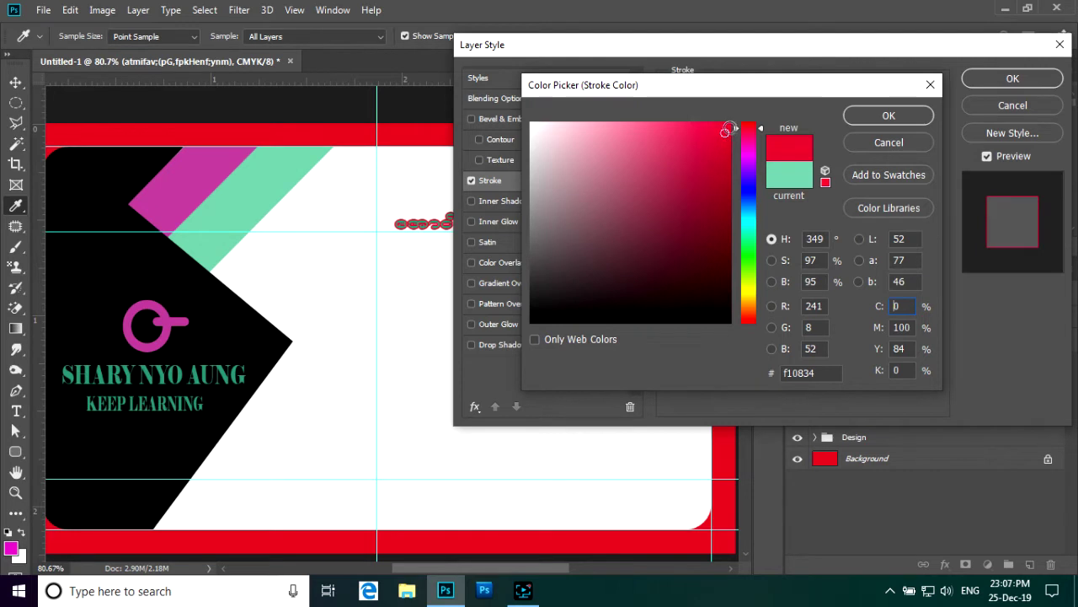
left_click(730, 127)
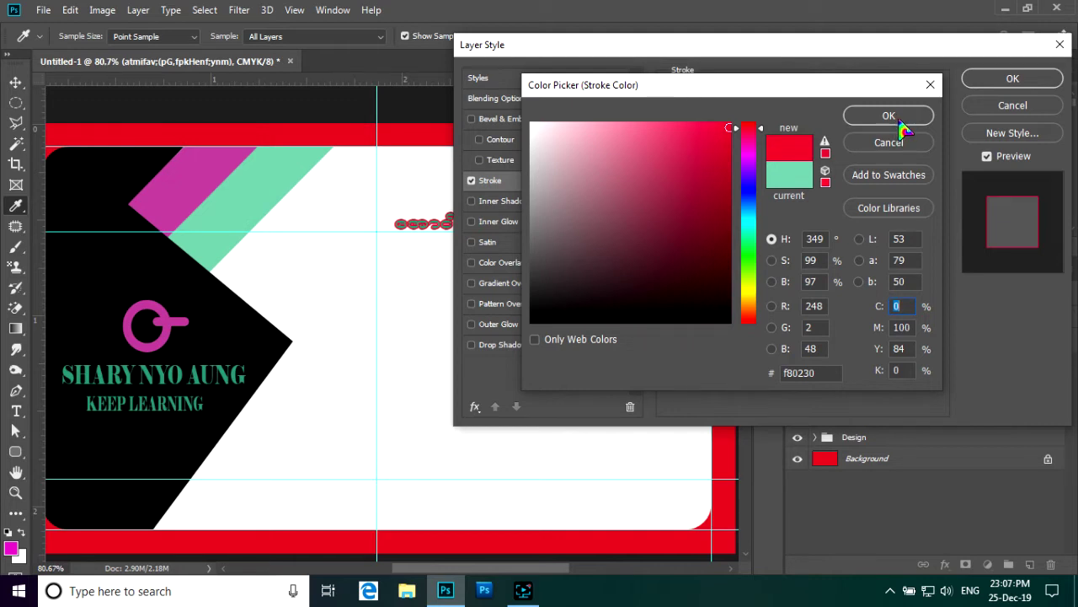
left_click(540, 315)
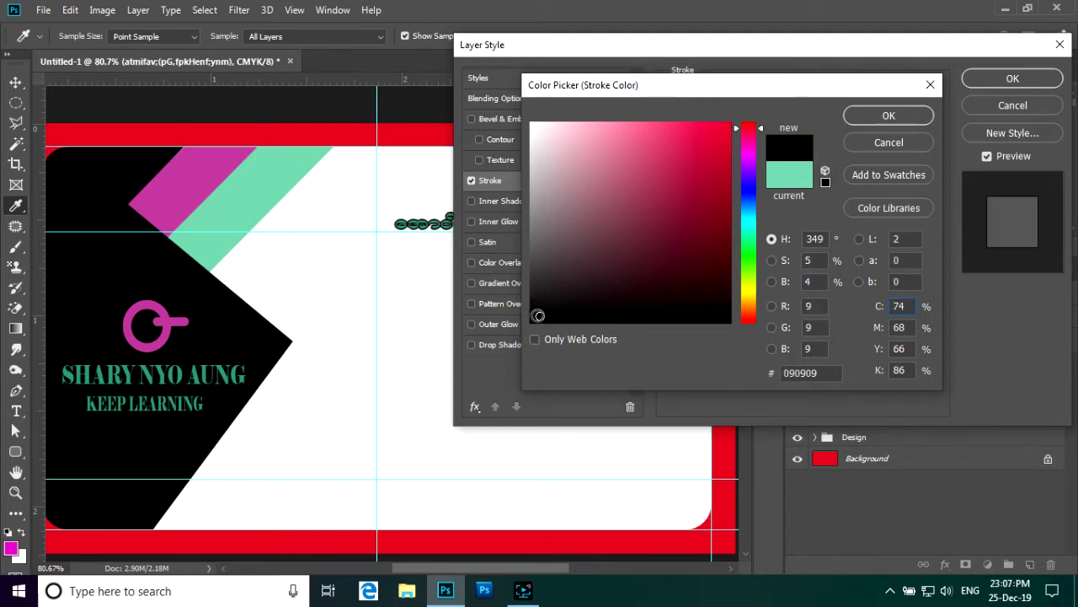
left_click(898, 117)
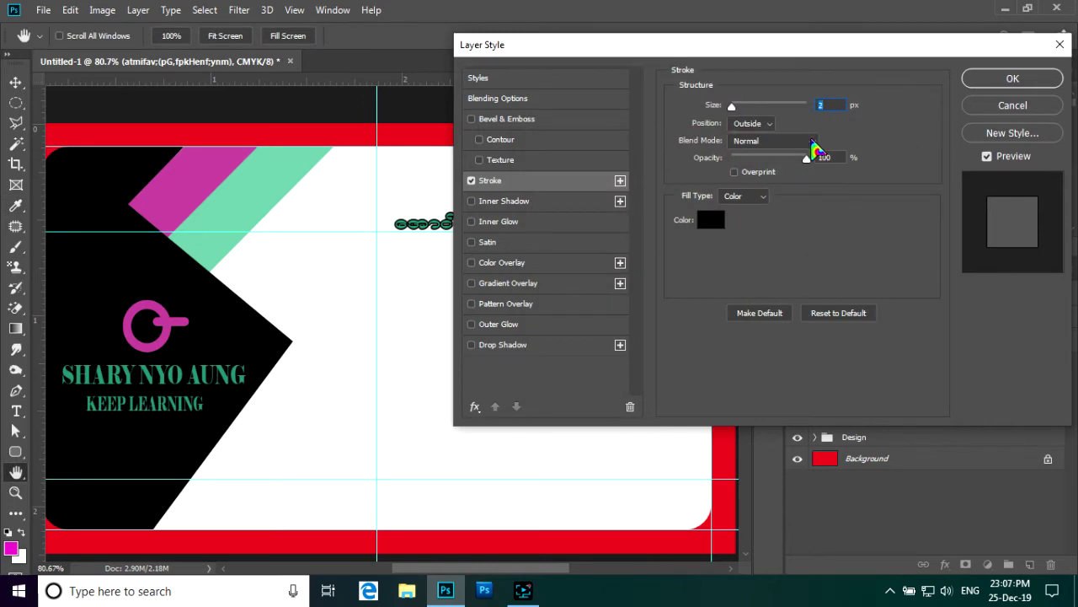
left_click(1018, 80)
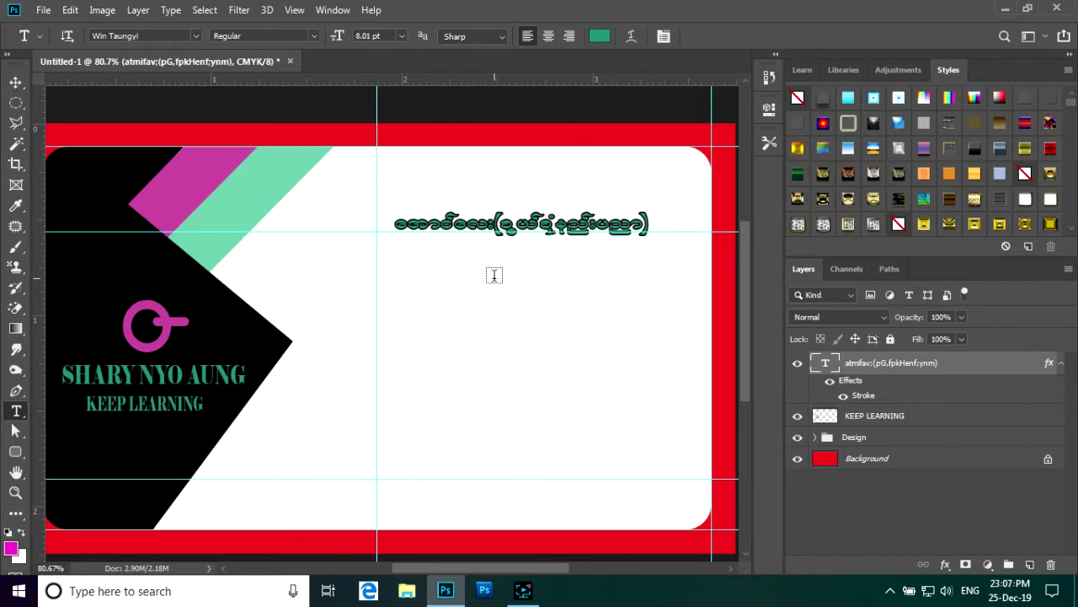
- Enlarge the Burmese title to 13.98 pt and shift it left to start at the centre guide
key("ctrl+t")
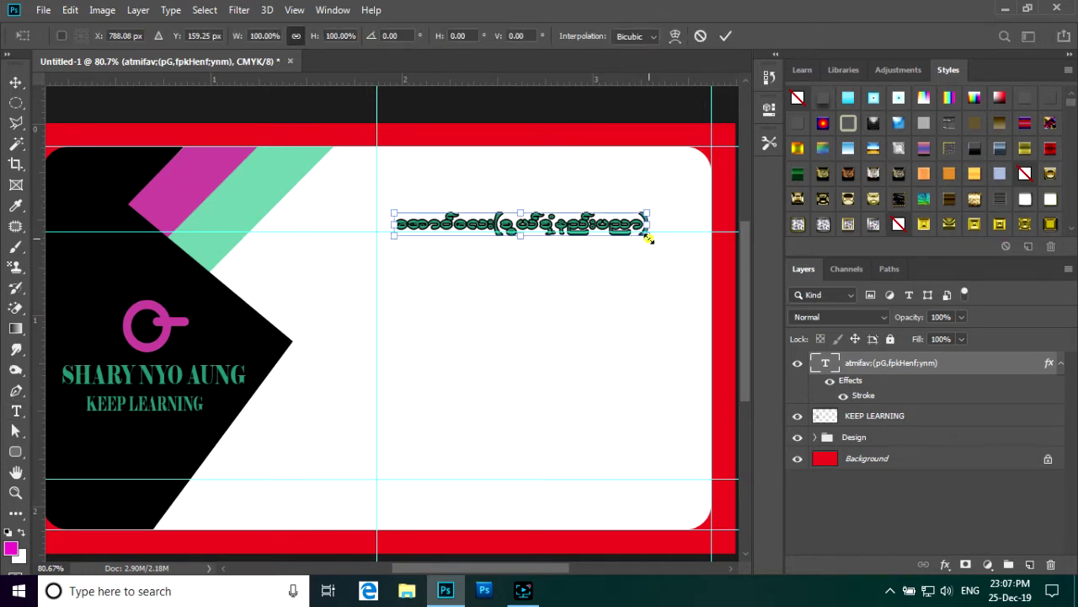
left_click_drag(648, 238, 653, 248)
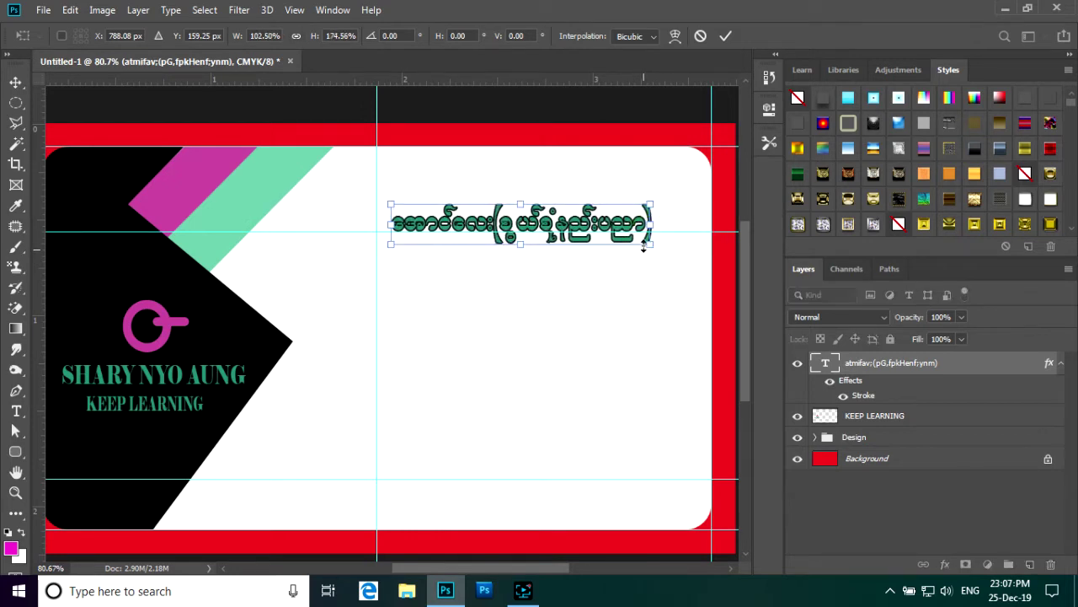
left_click(726, 35)
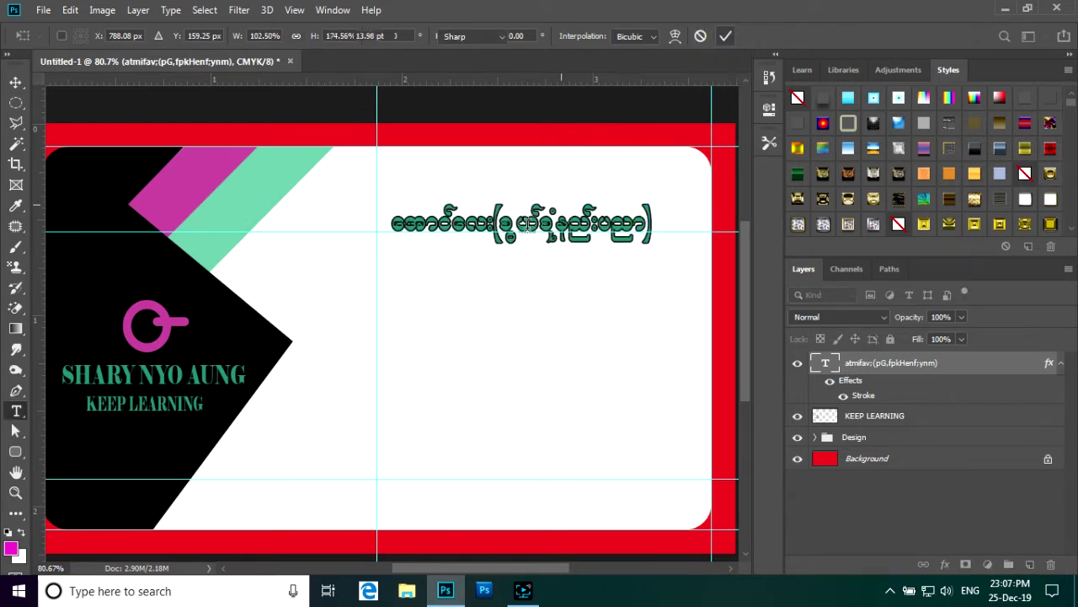
left_click(16, 82)
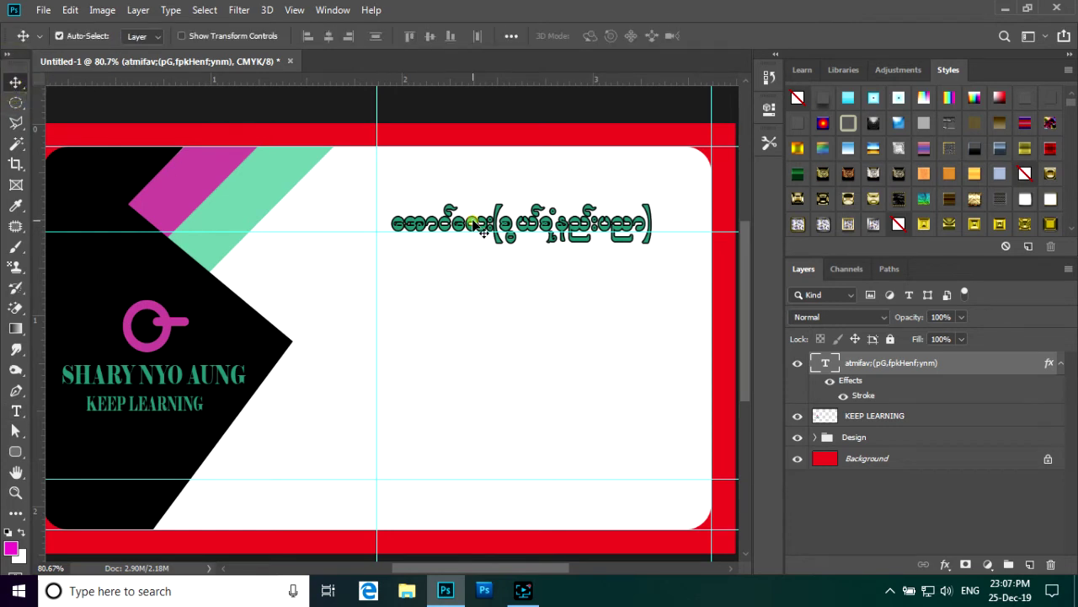
left_click_drag(476, 224, 460, 222)
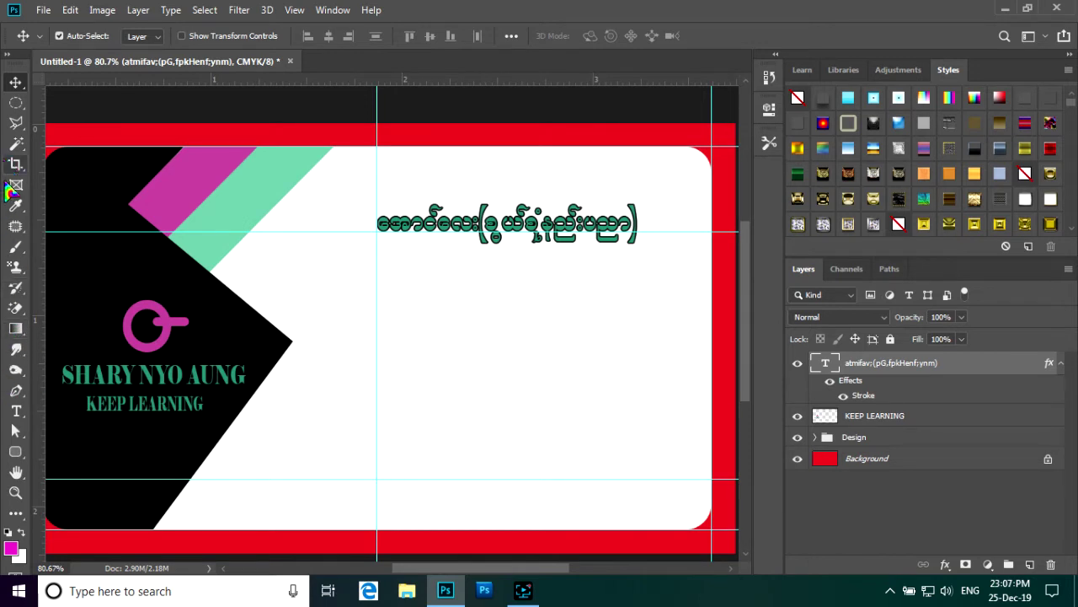
- Select the Ellipse tool with a mint-green fill from the recent swatches
left_click(15, 453)
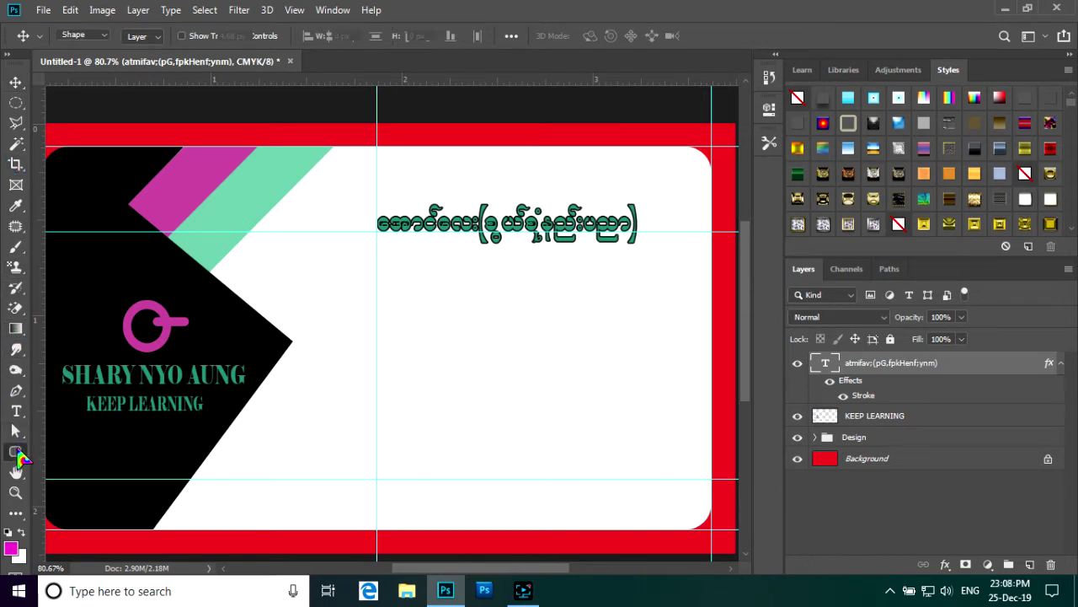
left_click(83, 481)
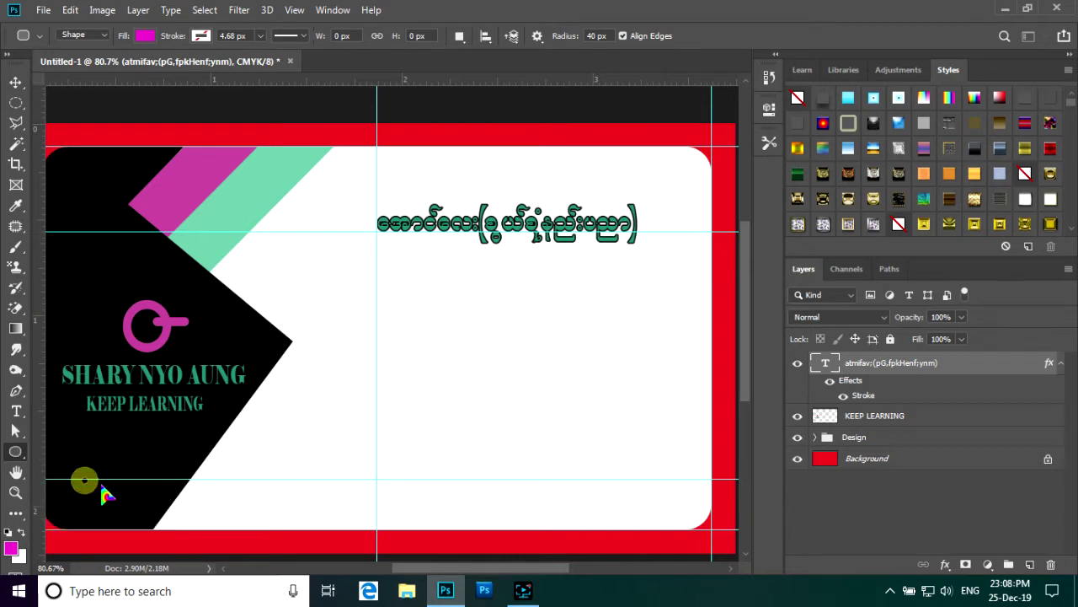
left_click(11, 547)
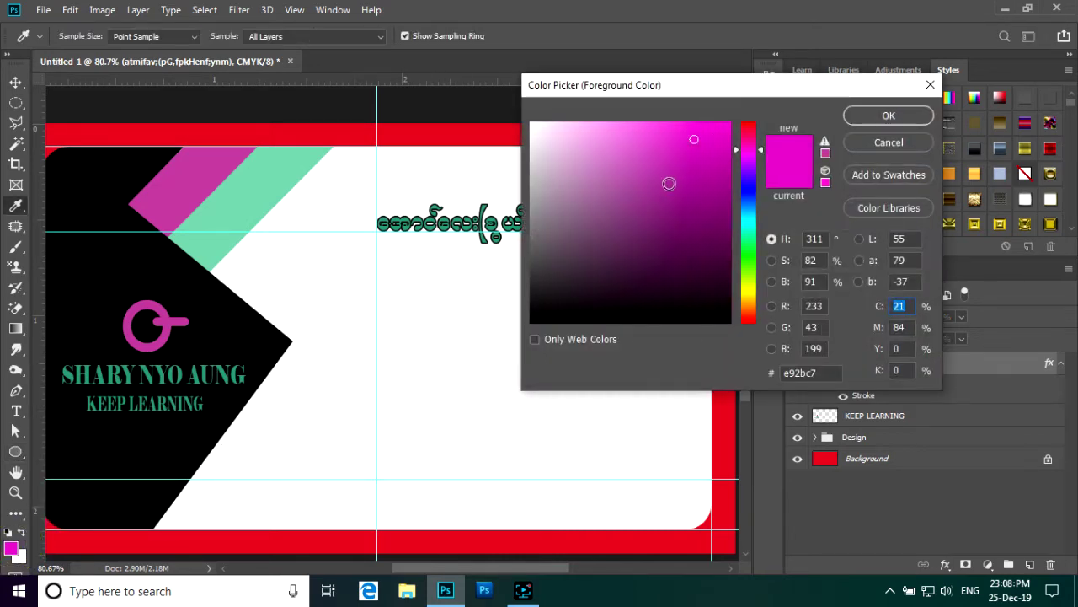
left_click(889, 143)
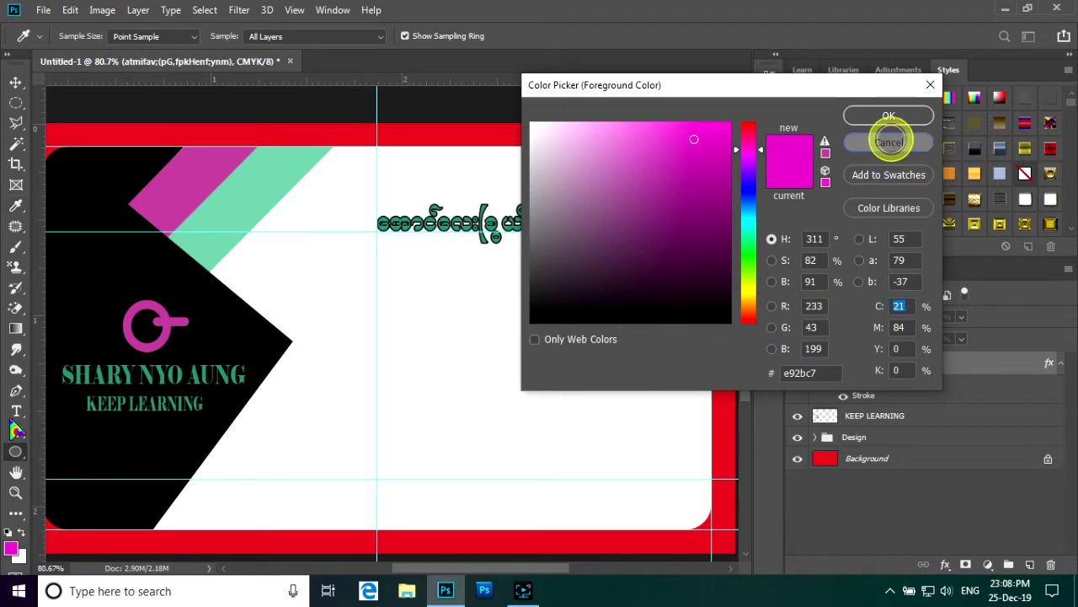
left_click(144, 40)
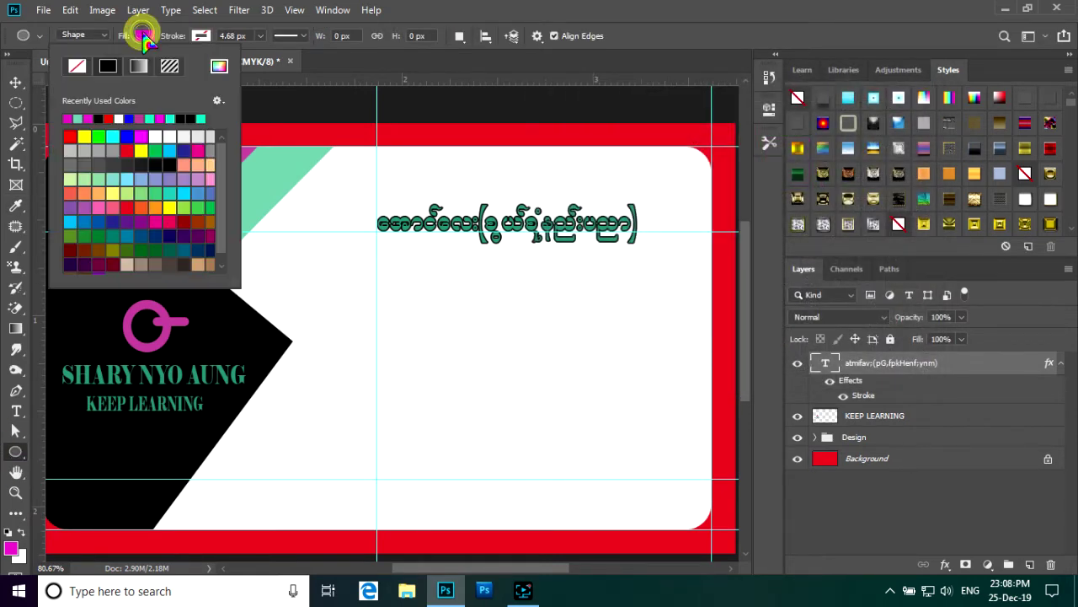
left_click(74, 119)
left_click(139, 36)
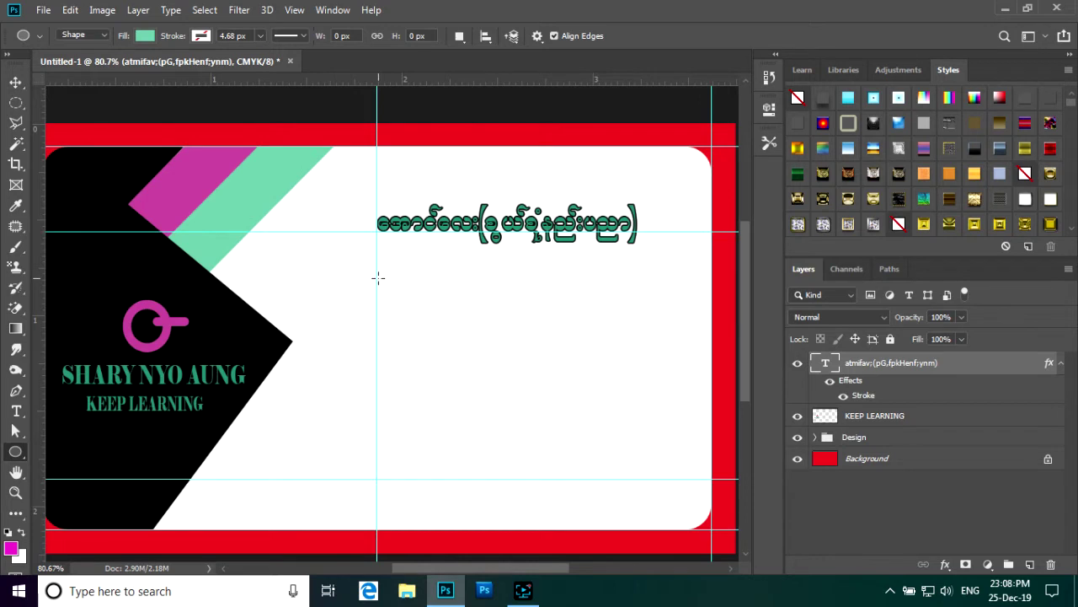
- Draw a 72 × 63 px mint dot below the Burmese title and duplicate it
left_click_drag(376, 278, 421, 315)
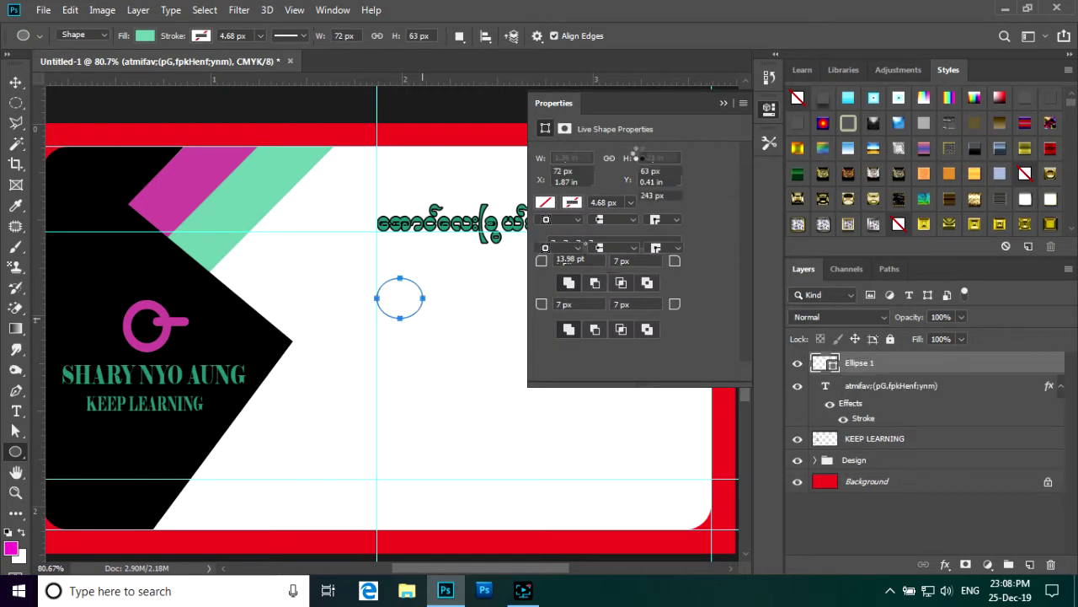
left_click(723, 103)
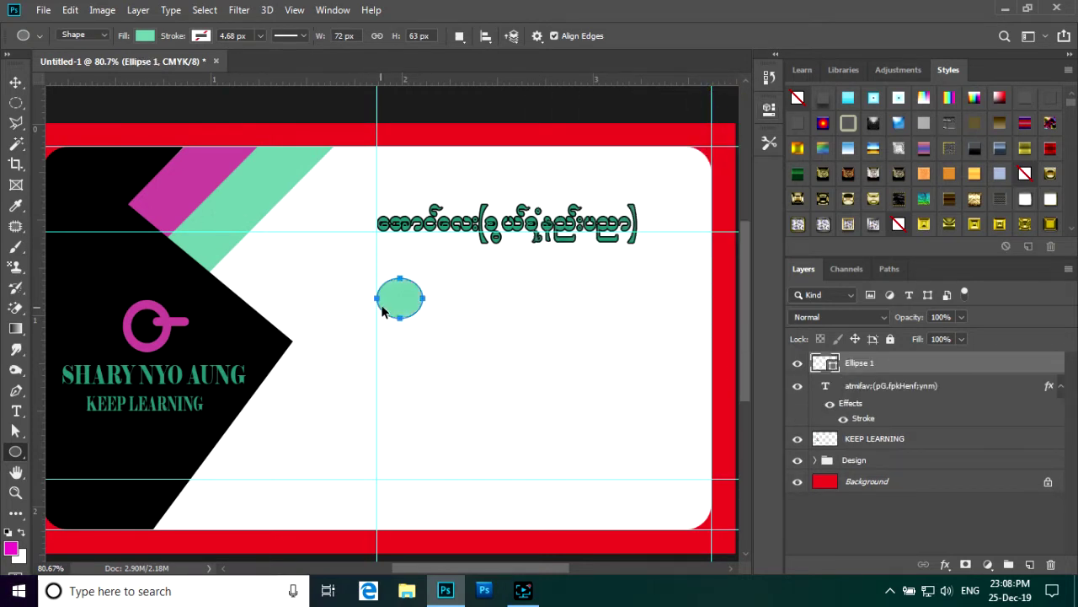
key("ctrl+j")
left_click(15, 82)
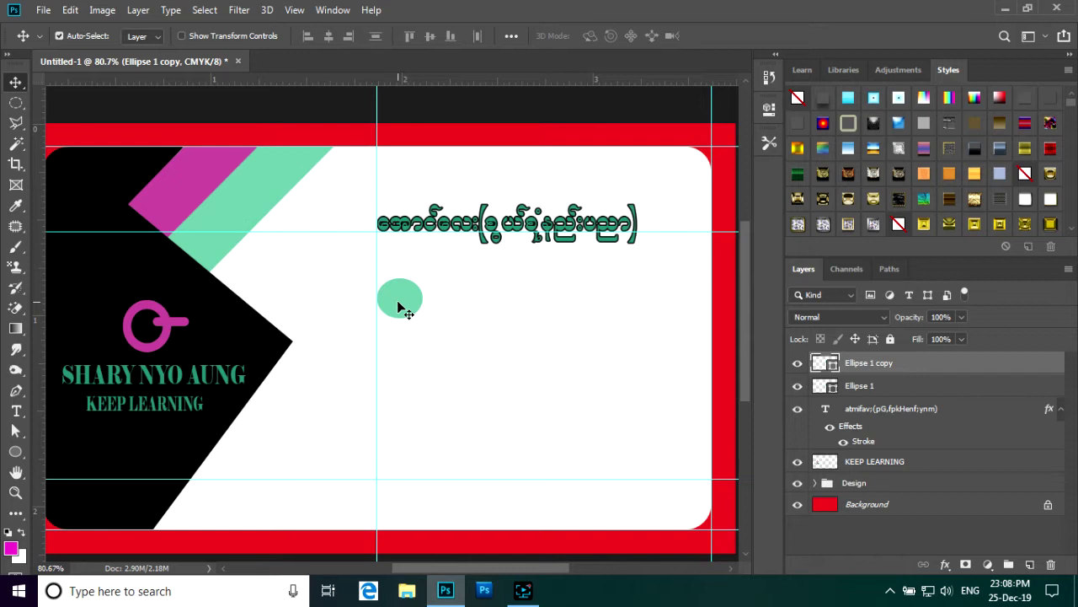
- Move the copied mint dot down, Alt-copy a third dot below it, and add a vertical guide at 2.151 in
left_click_drag(399, 307, 397, 377)
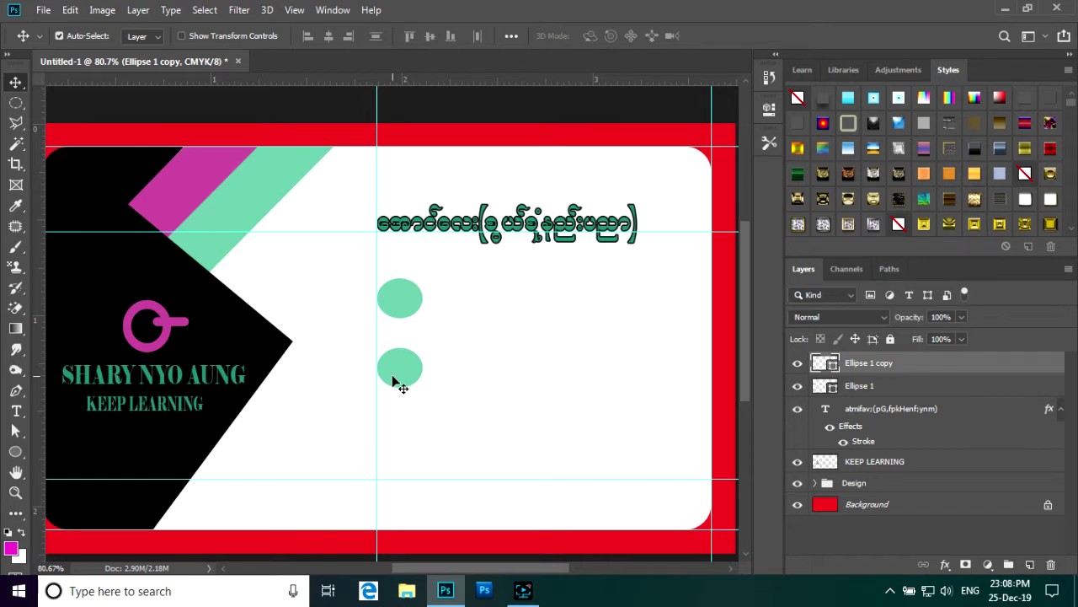
key("ctrl")
left_click_drag(387, 382, 393, 445)
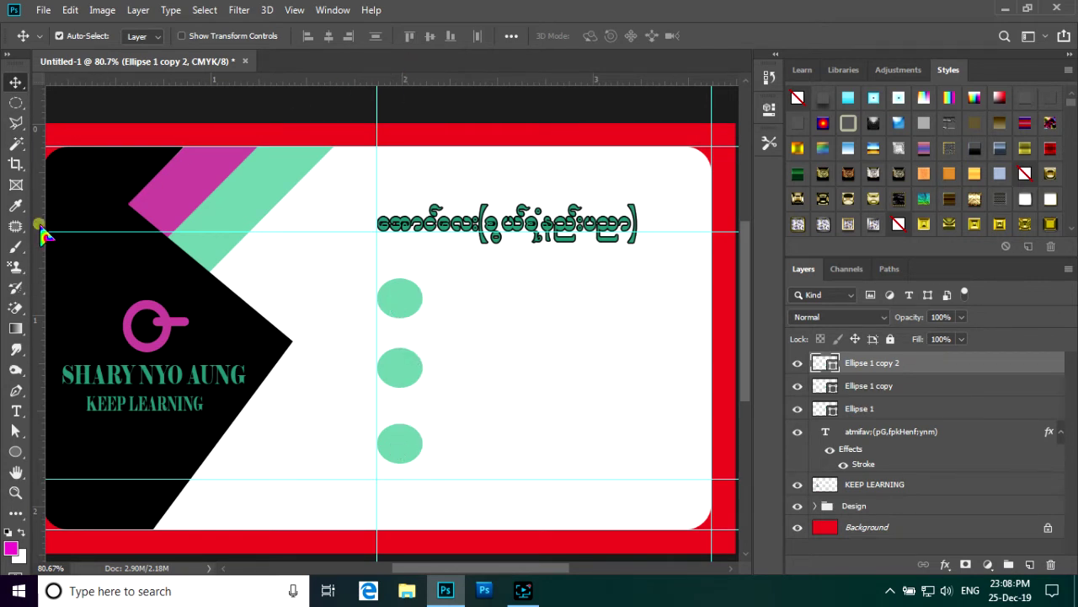
left_click_drag(37, 228, 431, 263)
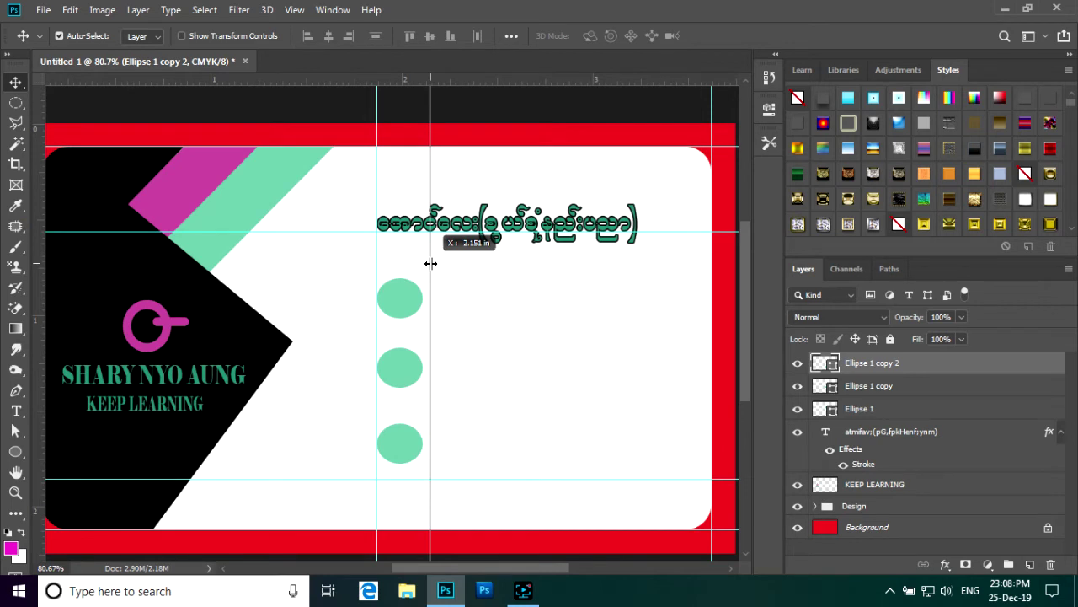
left_click_drag(430, 263, 428, 265)
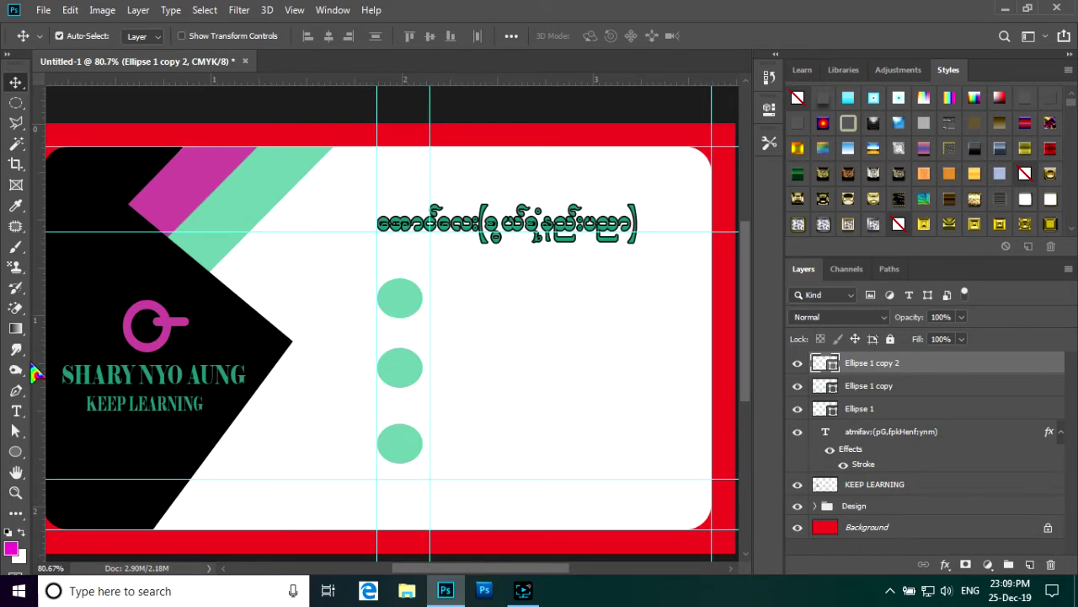
- Select the Rounded Rectangle Tool with black as the foreground colour
left_click(16, 453)
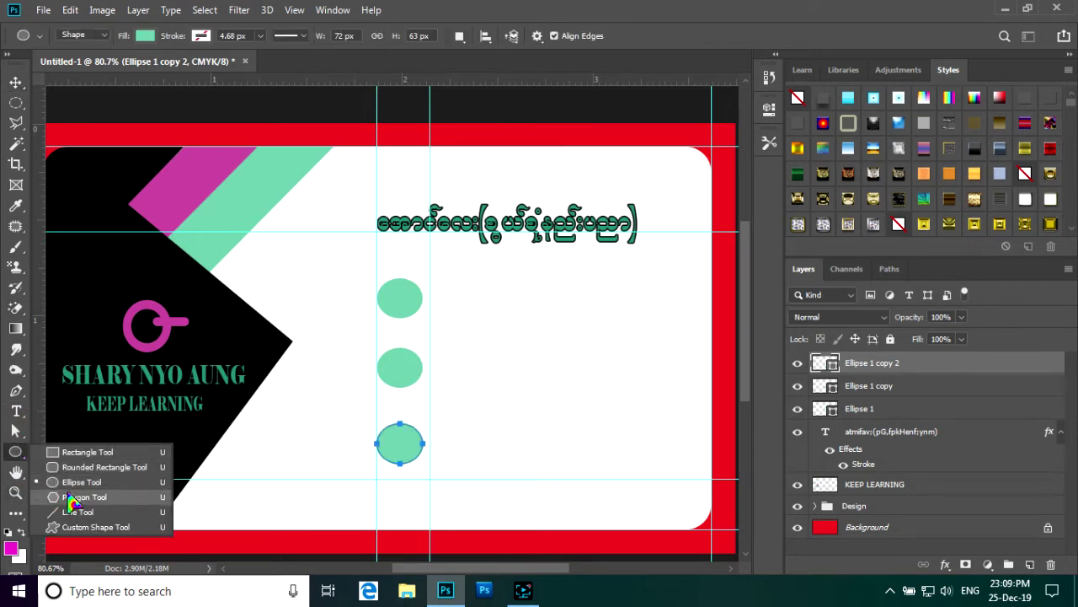
left_click(70, 468)
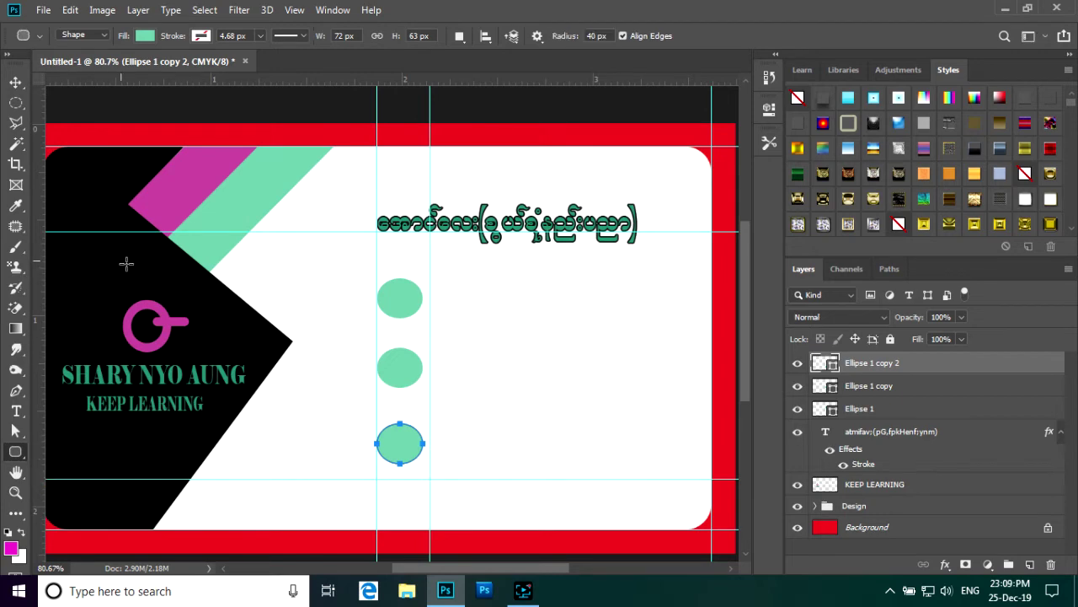
left_click(12, 549)
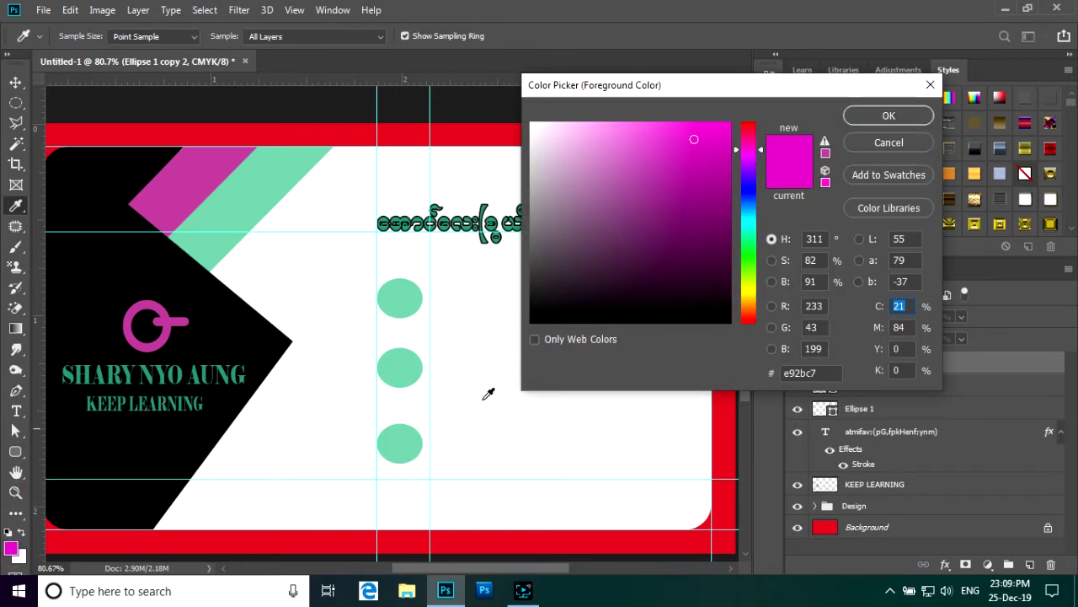
left_click(722, 316)
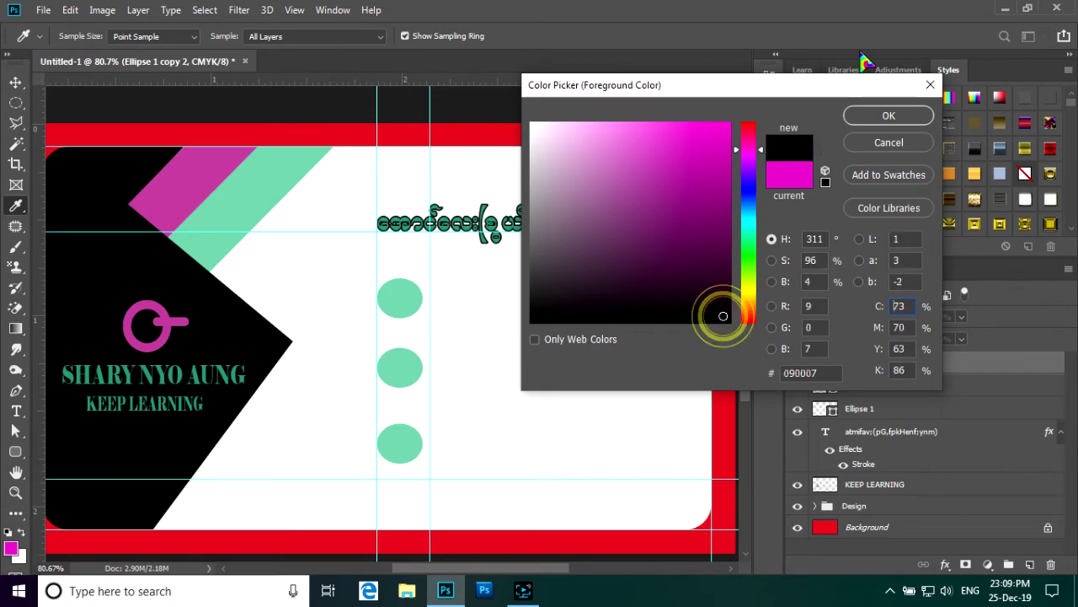
left_click(888, 115)
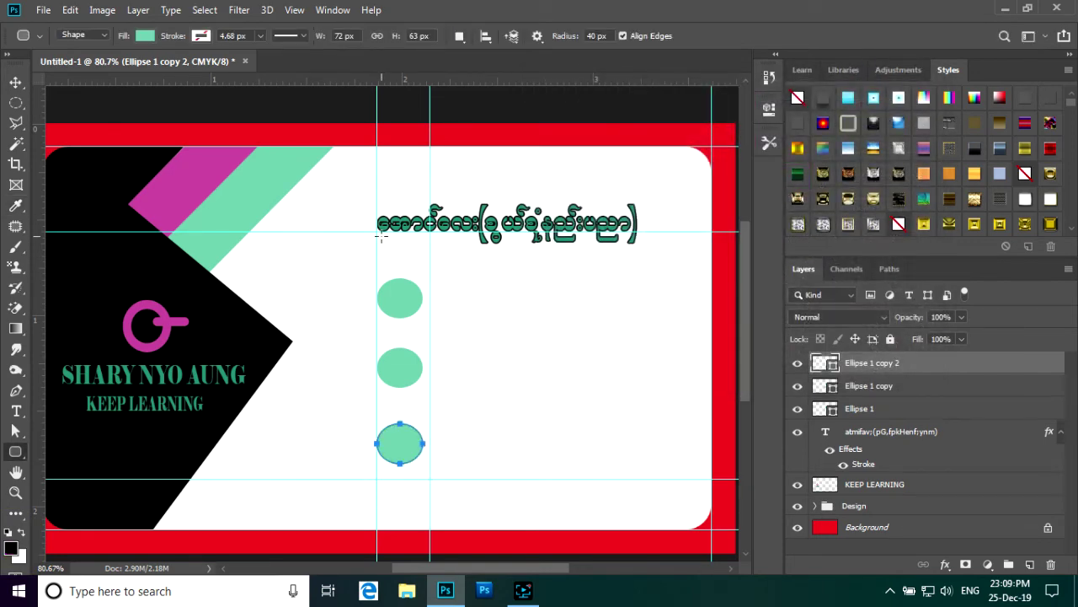
- Draw a thin 84 × 14 px bar under the title's first word and fill it black
left_click_drag(376, 236, 431, 241)
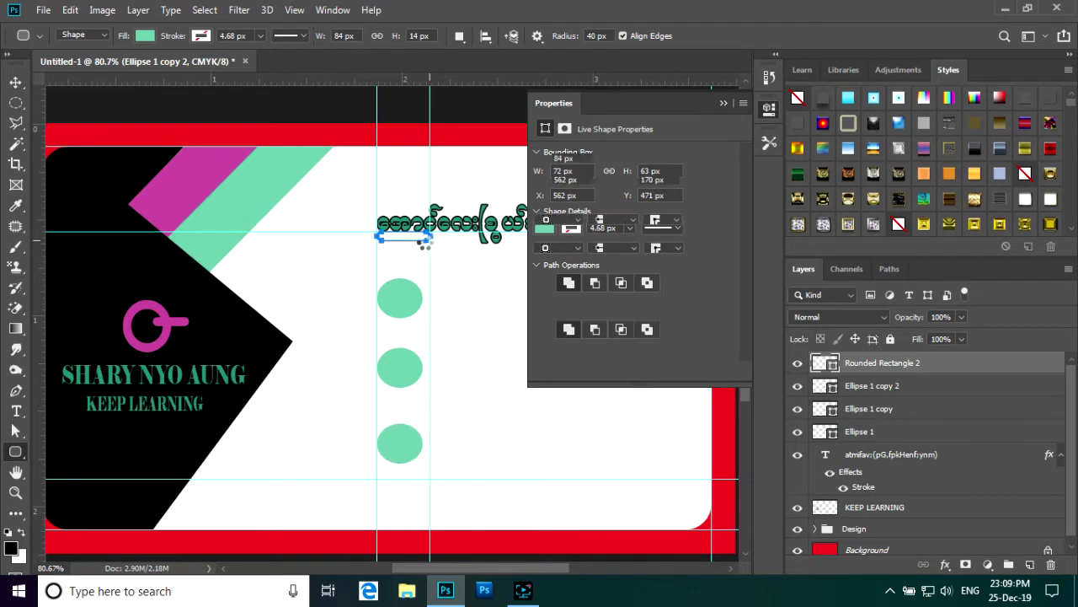
left_click(723, 102)
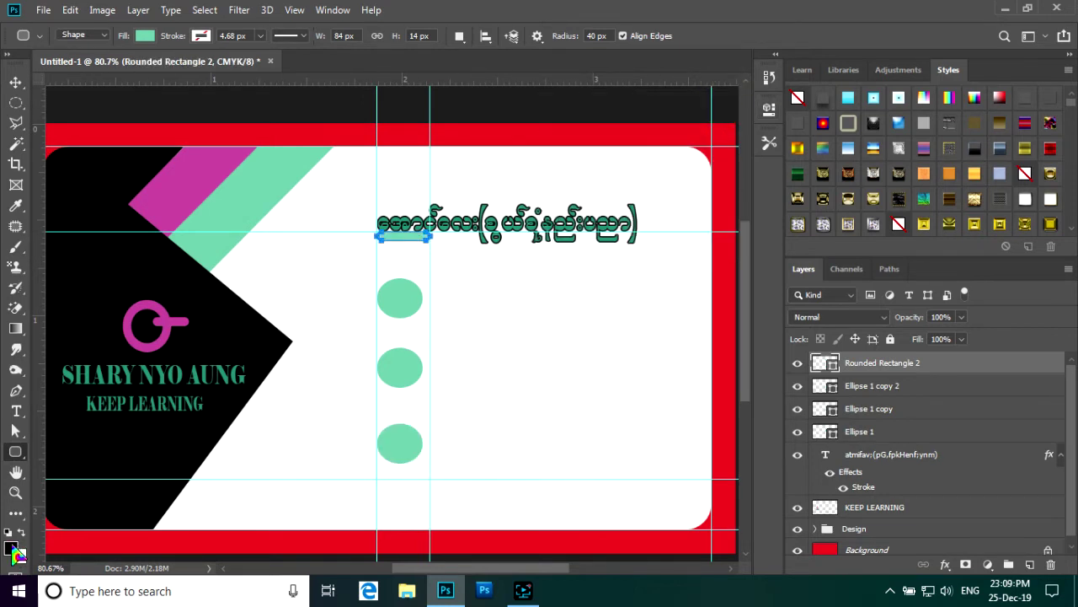
key("alt+BackSpace")
left_click(15, 82)
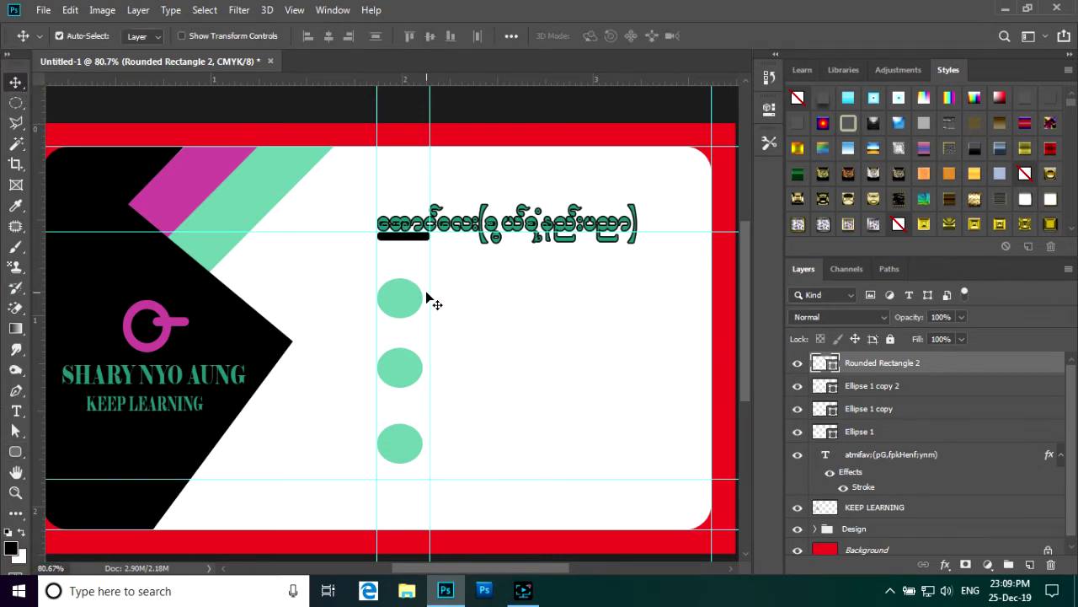
scroll(426, 297, "down", 1)
scroll(426, 297, "left", 1)
scroll(426, 272, "up", 1)
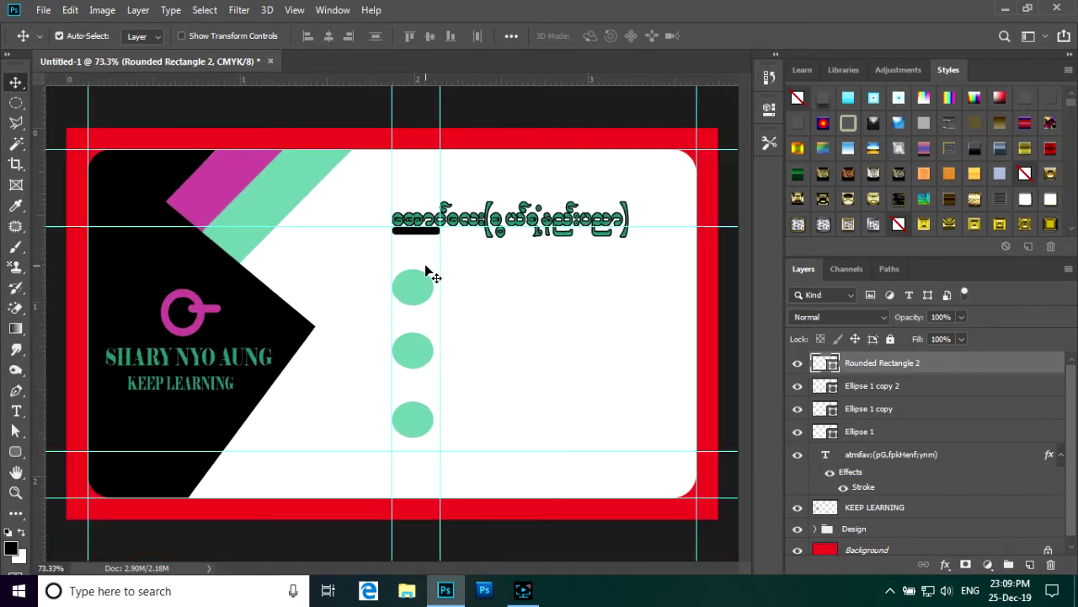
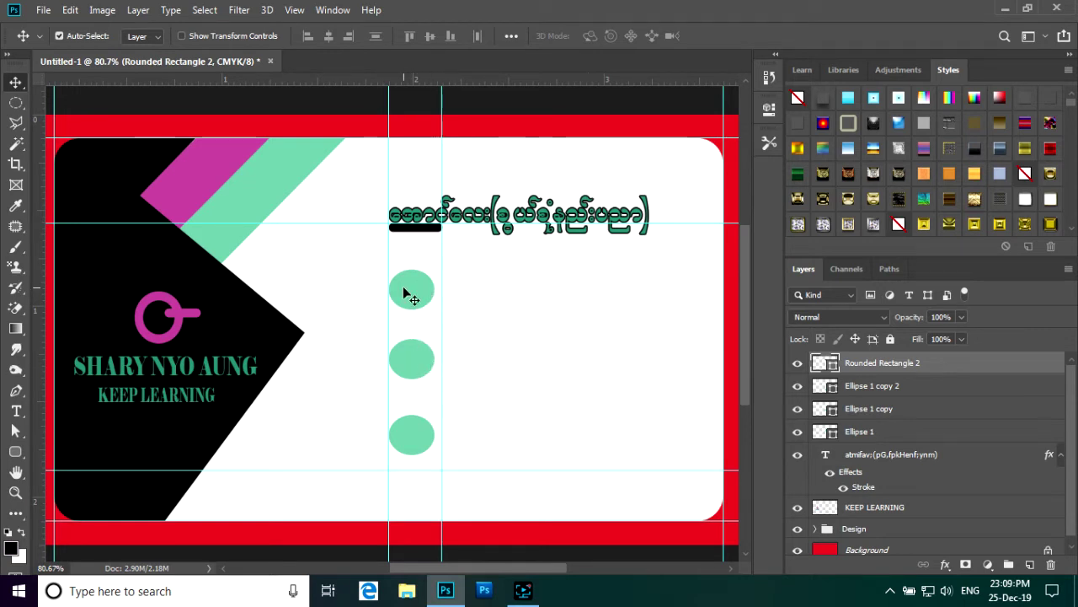
- Open both images (4) and images5 from the psd file folder on the F disk
left_click(41, 11)
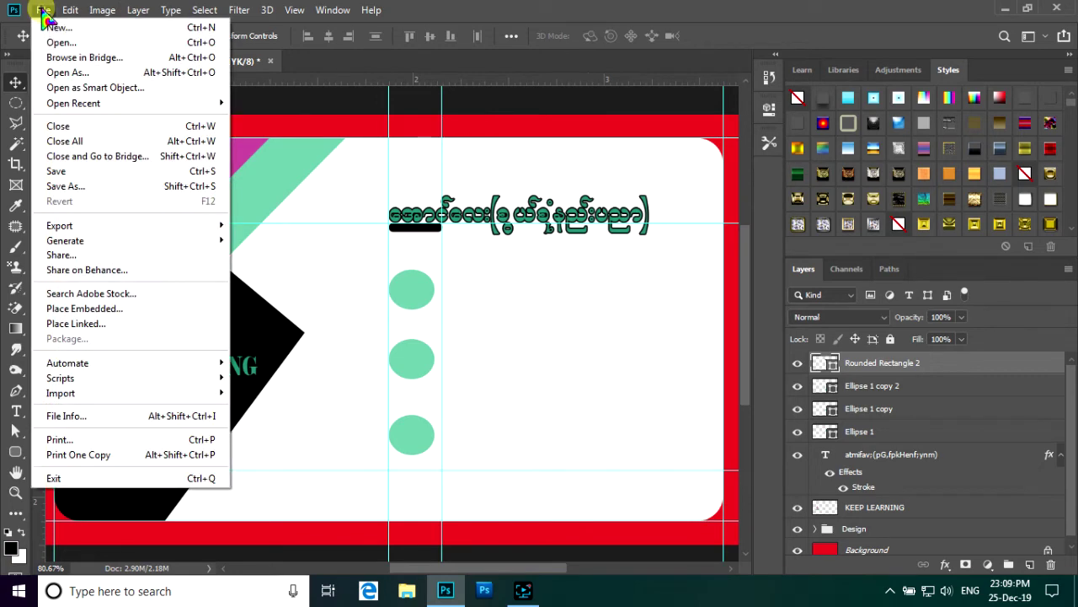
left_click(58, 40)
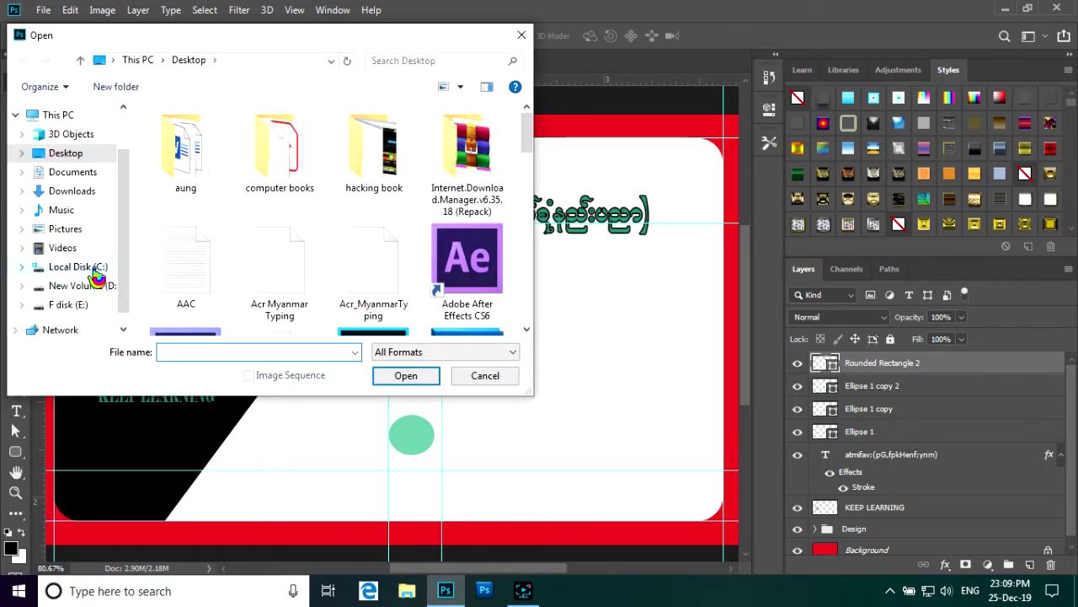
scroll(94, 269, "down", 1)
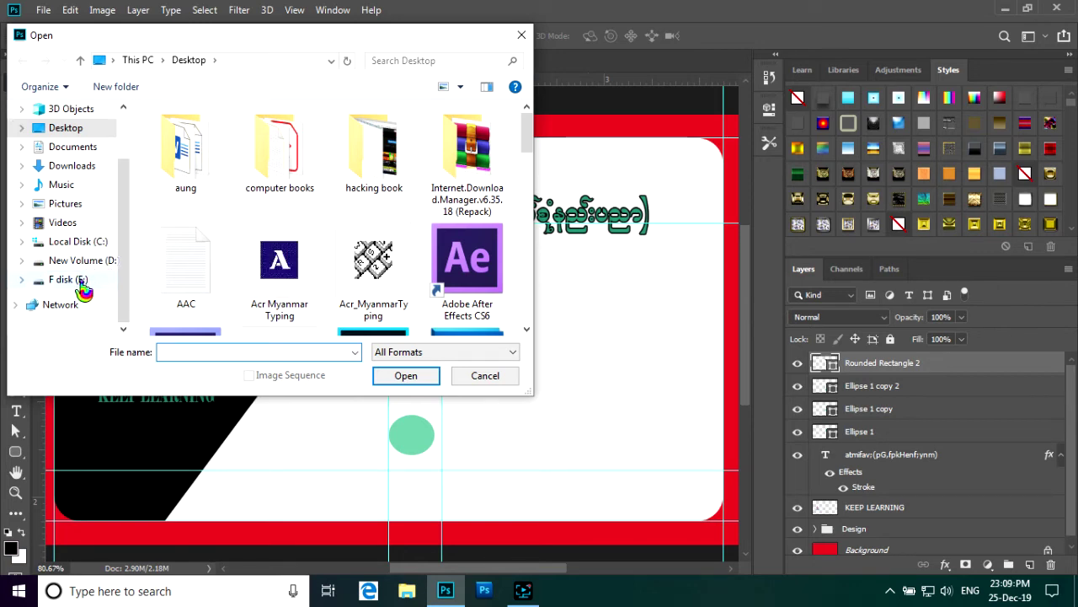
left_click(74, 279)
scroll(249, 270, "down", 10)
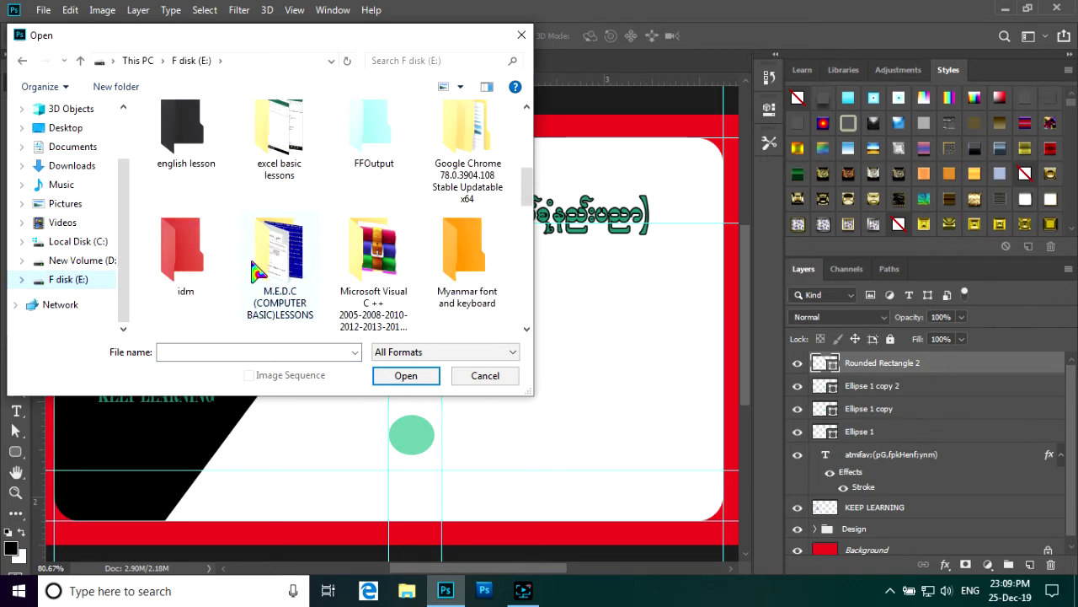
double_click(296, 173)
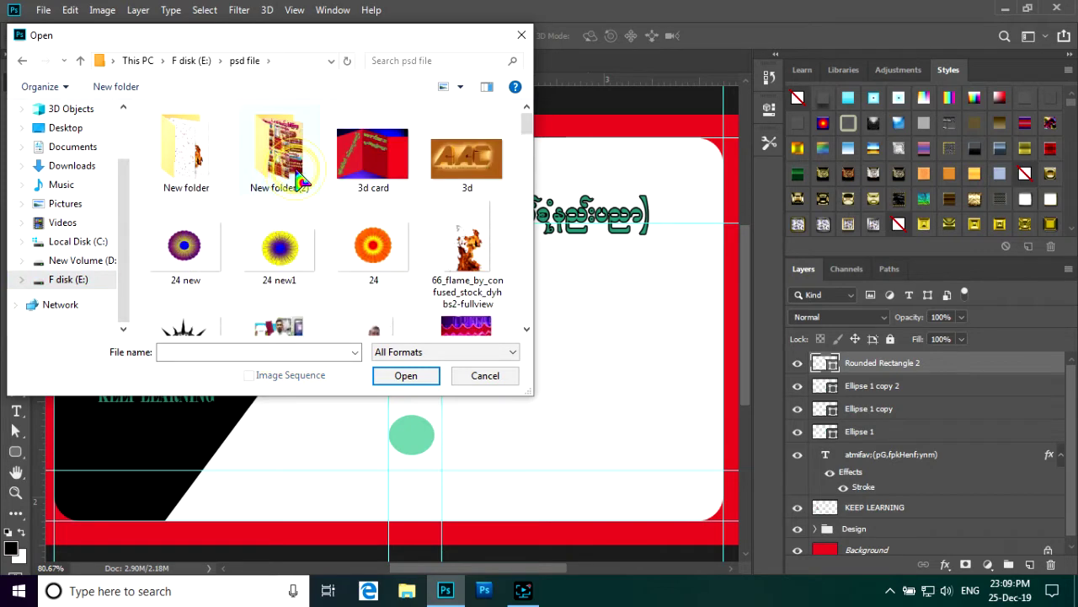
scroll(327, 231, "down", 2)
scroll(327, 233, "down", 3)
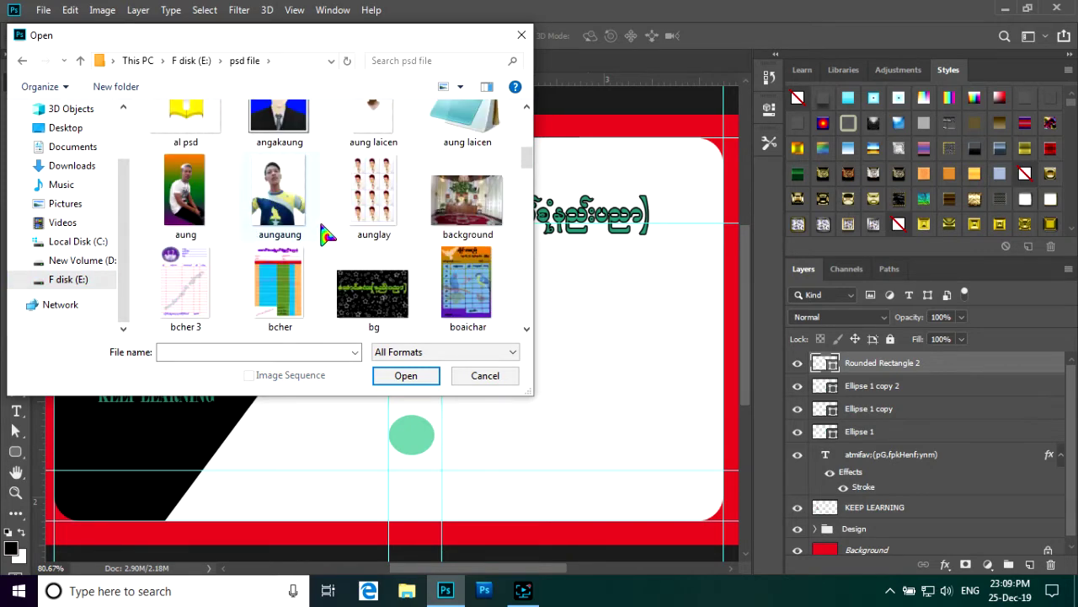
scroll(327, 234, "down", 10)
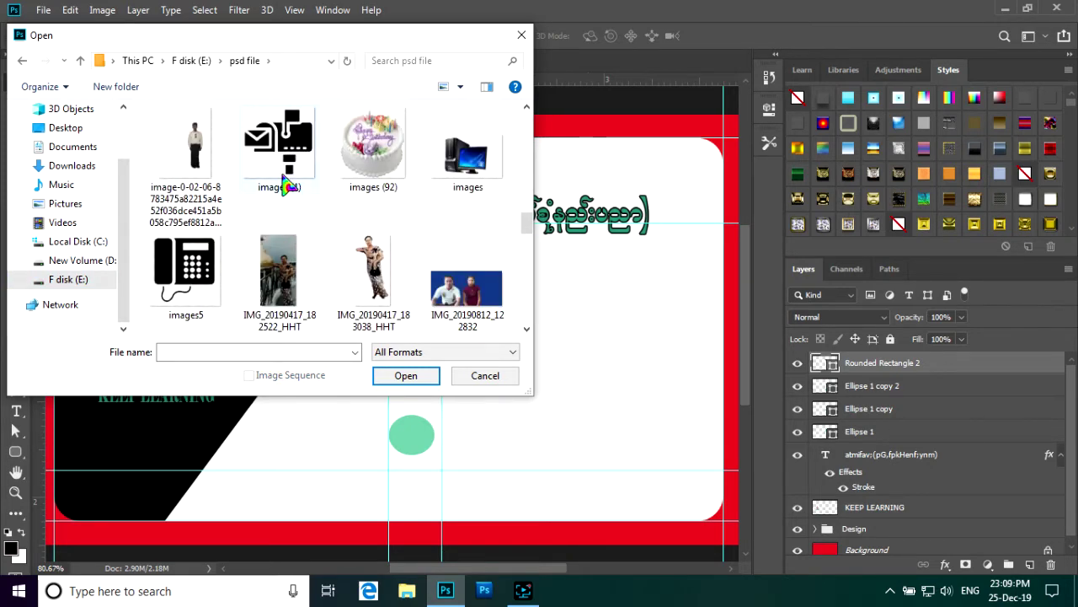
left_click(285, 179)
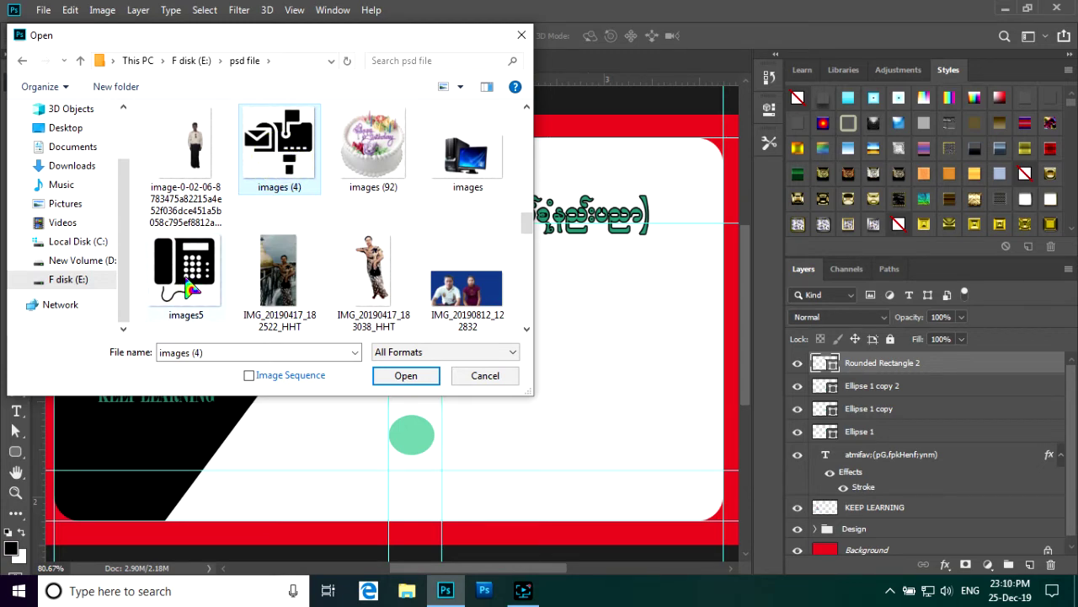
left_click(187, 278, "ctrl")
left_click(405, 378)
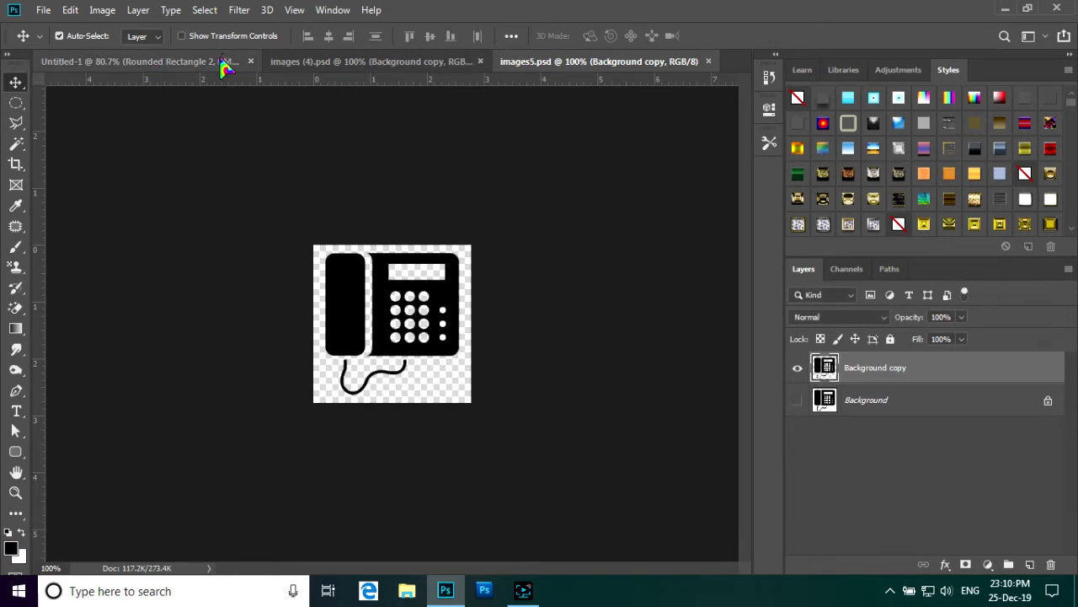
- Copy the phone icon onto the business card, scale it down and position it
left_click_drag(401, 305, 410, 431)
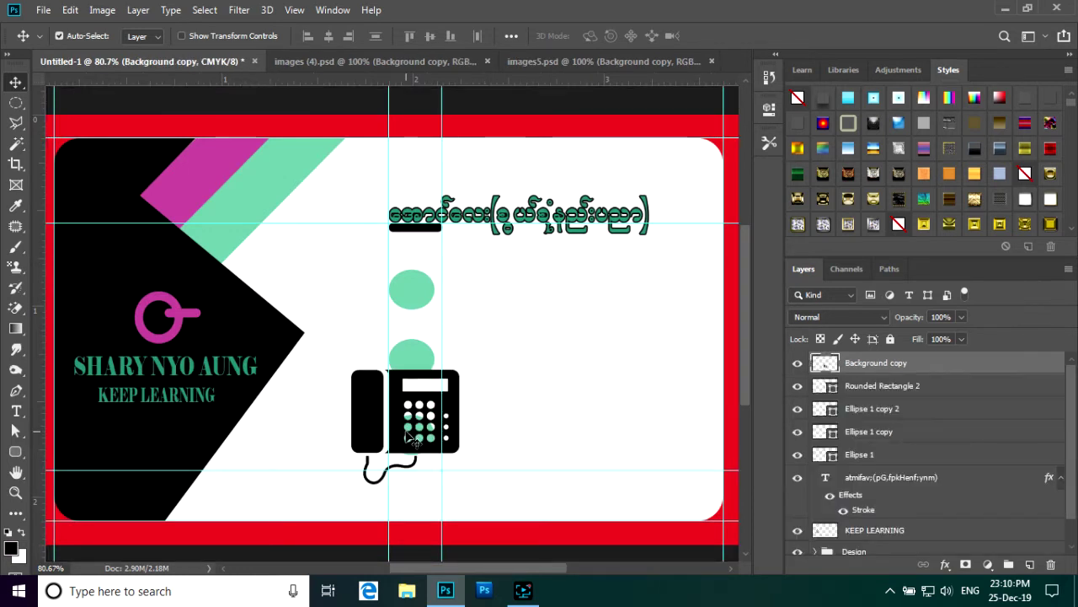
key("ctrl+t")
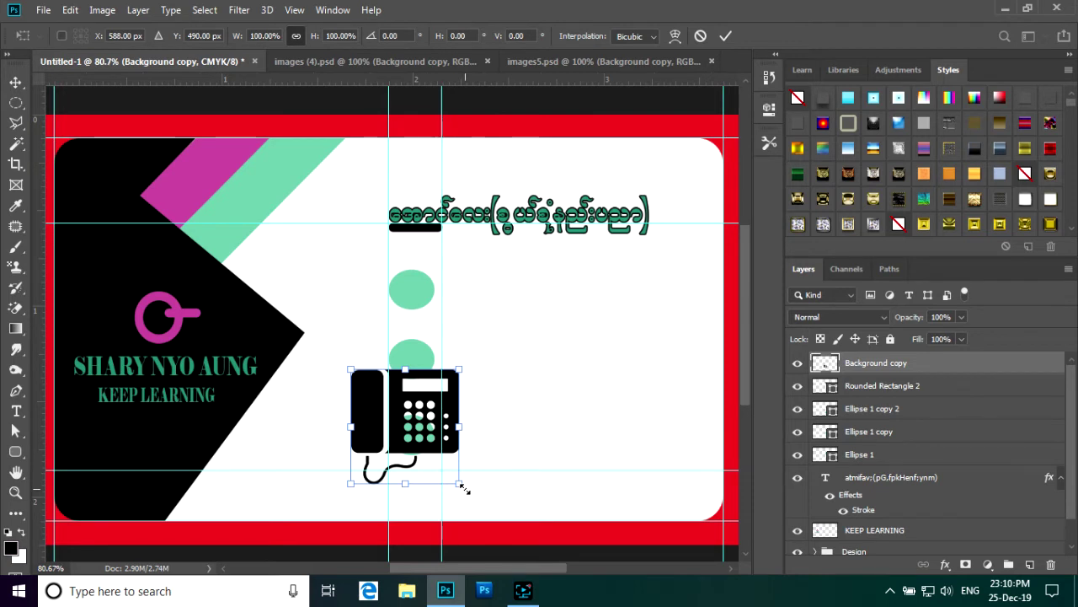
left_click_drag(458, 483, 416, 442)
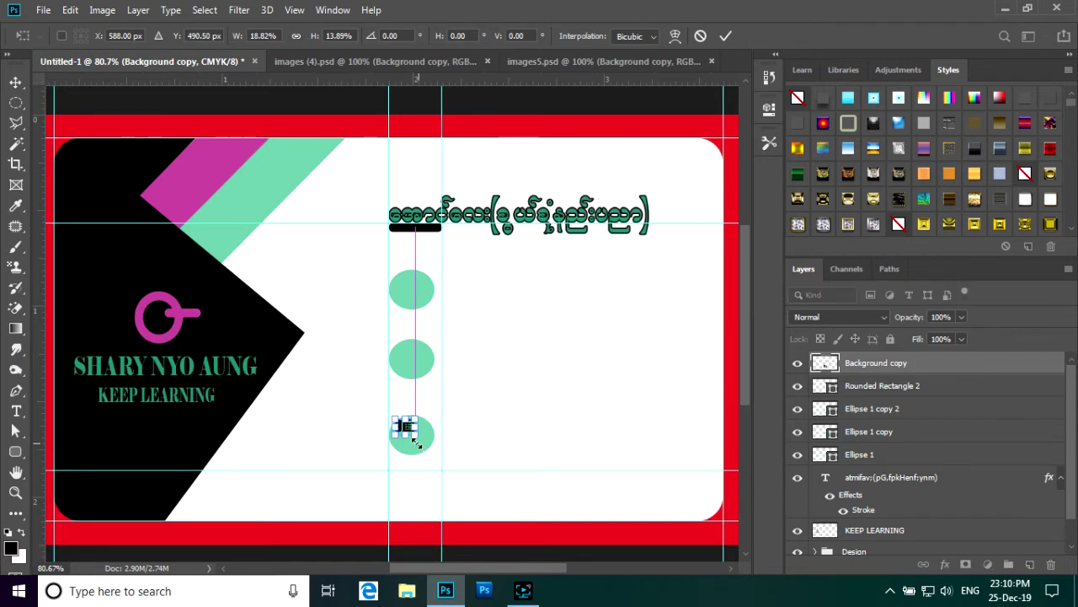
left_click(725, 35)
left_click_drag(408, 431, 421, 437)
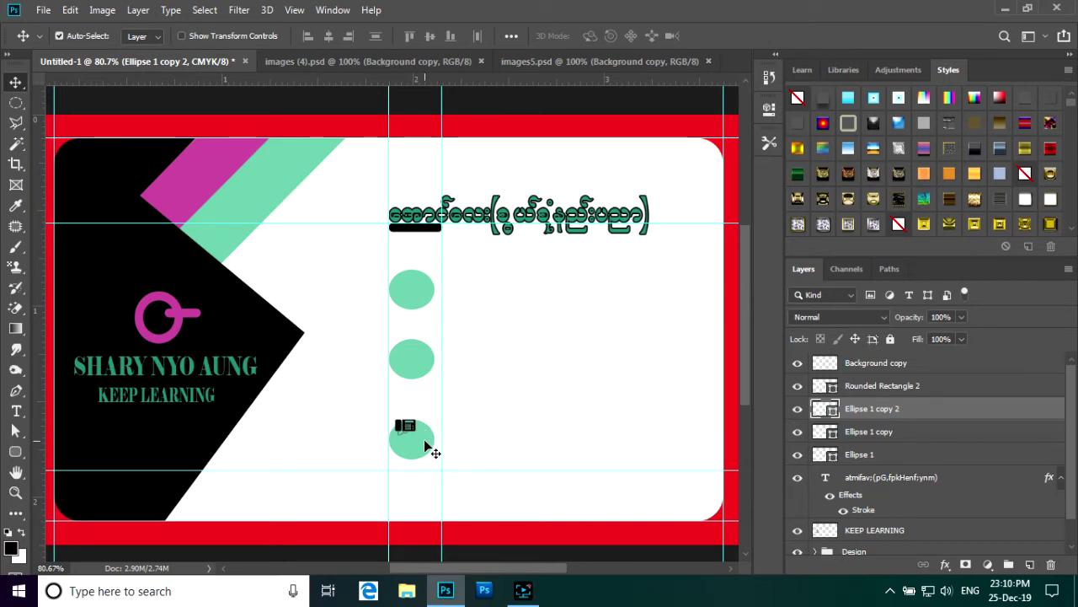
left_click_drag(420, 439, 420, 438)
- Make the phone icon slightly taller and nudge it to centre in the lowest circle
left_click(925, 367)
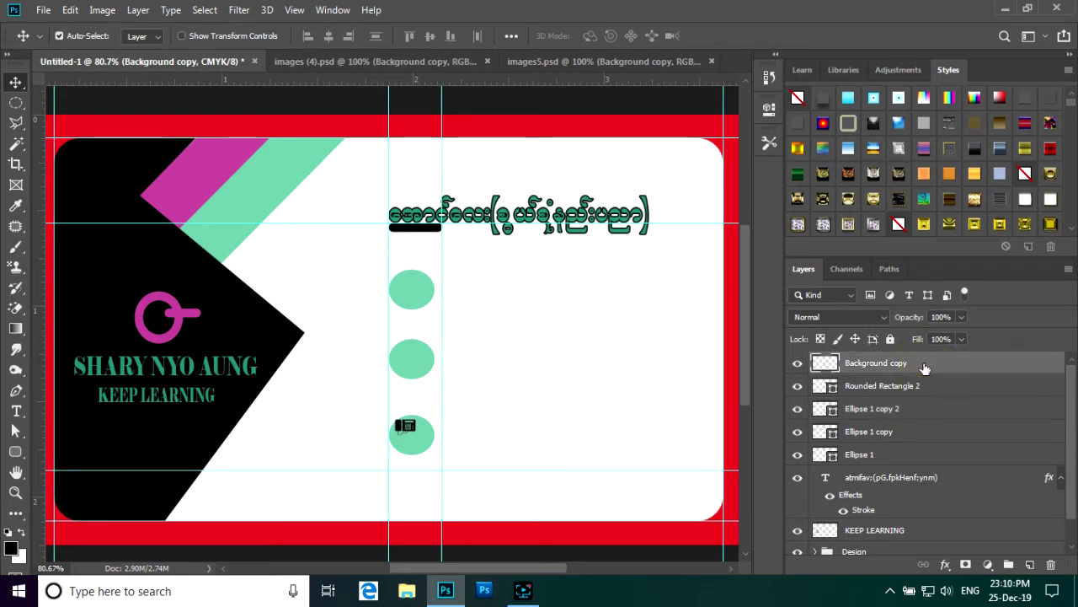
key("ctrl+t")
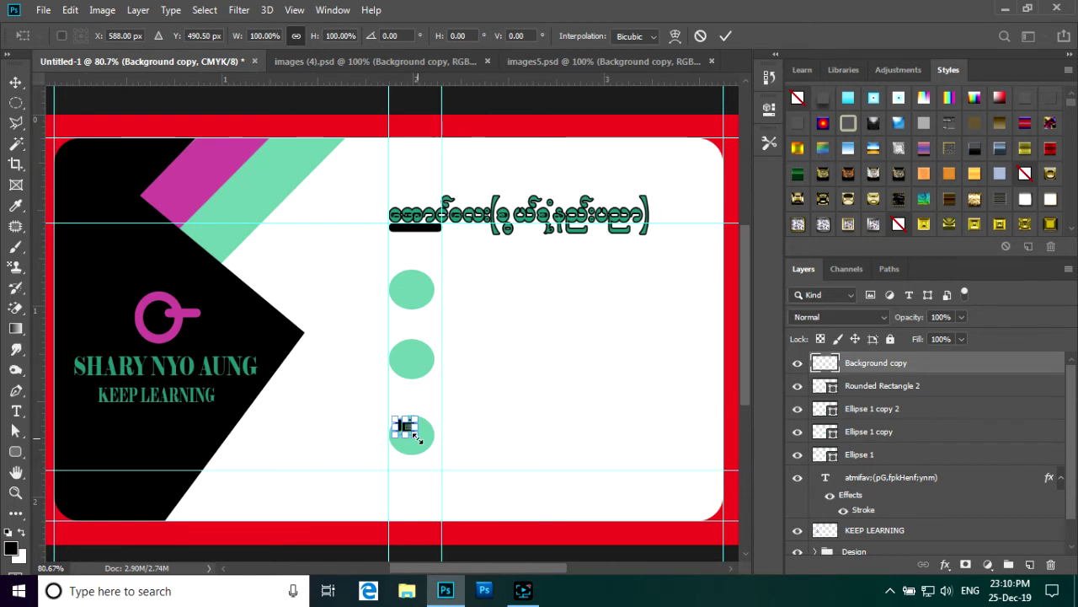
left_click_drag(418, 438, 424, 446)
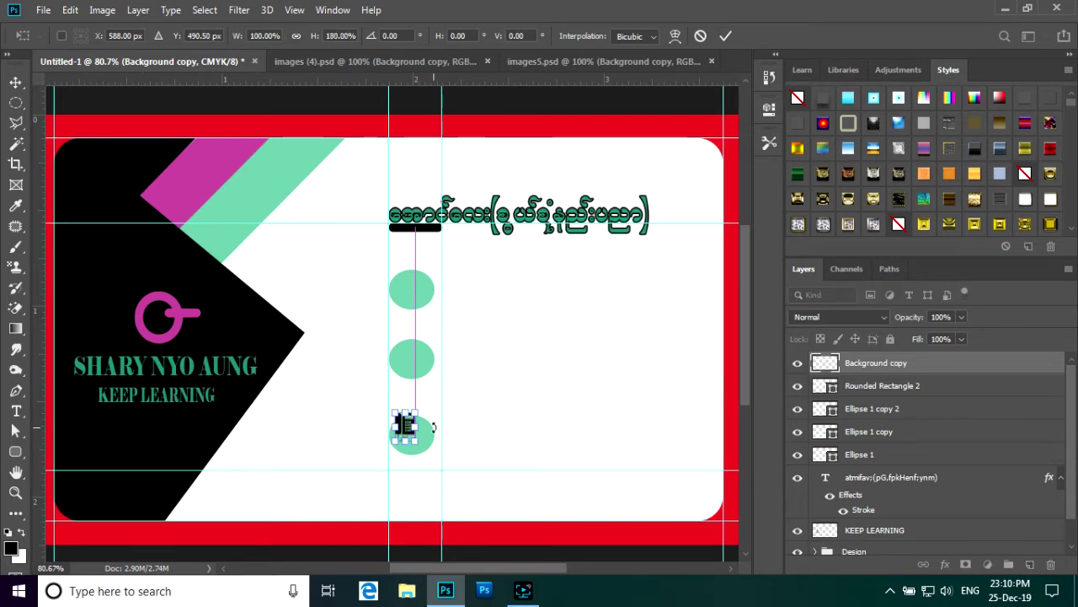
left_click(725, 37)
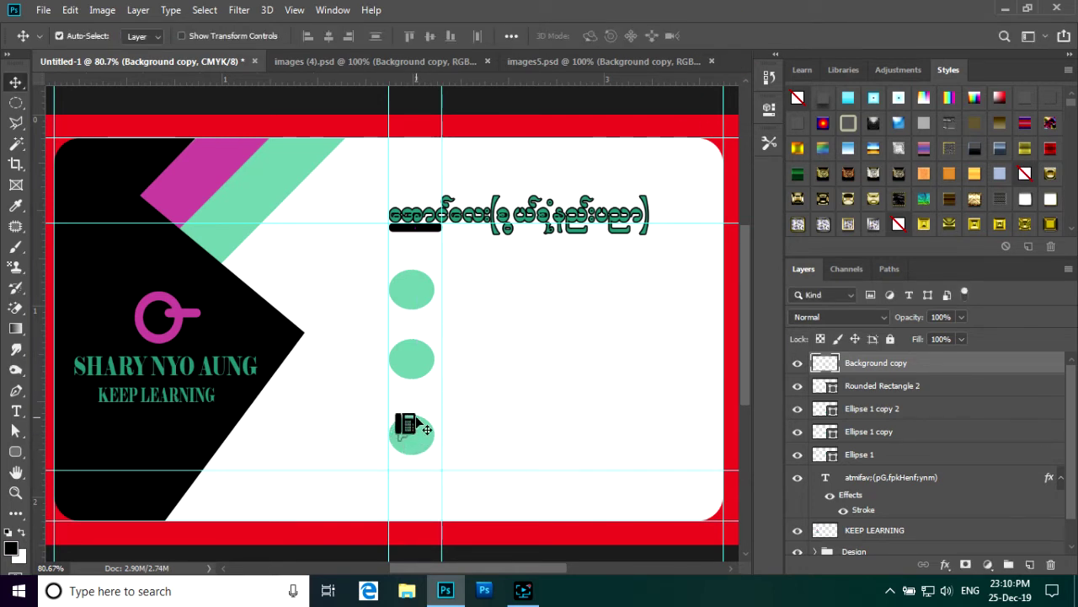
key("Down")
key("Down")
key("Down")
key("Down")
key("Down")
key("Down")
key("Down")
key("Down")
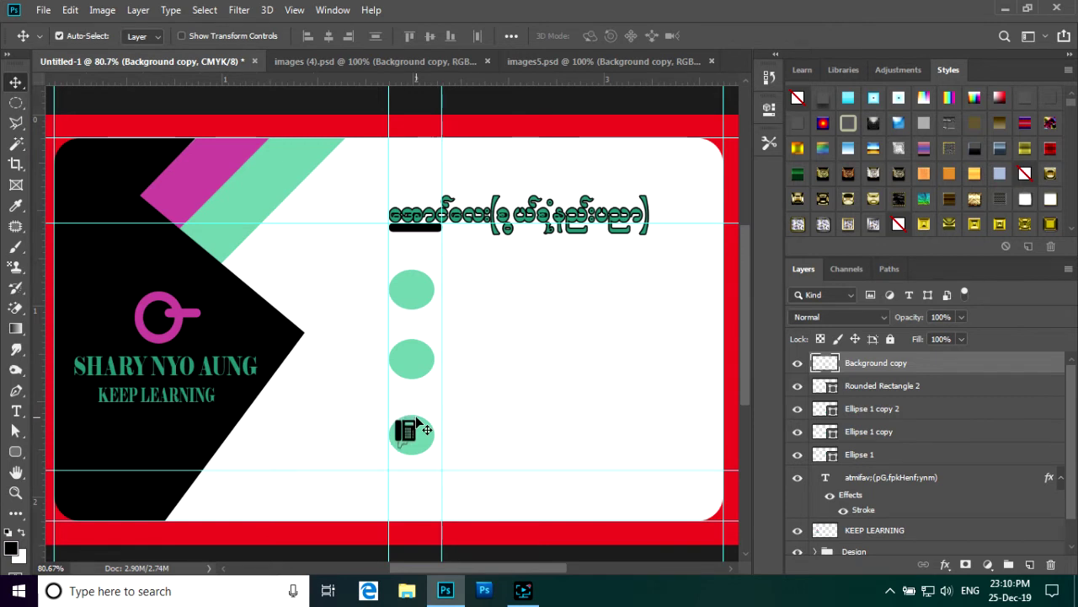
key("Down")
key("Down")
key("Right")
key("Right")
key("Right")
key("Right")
key("Right")
key("Right")
key("Right")
key("Right")
key("Right")
key("Right")
key("Down")
key("Down")
left_click(410, 362)
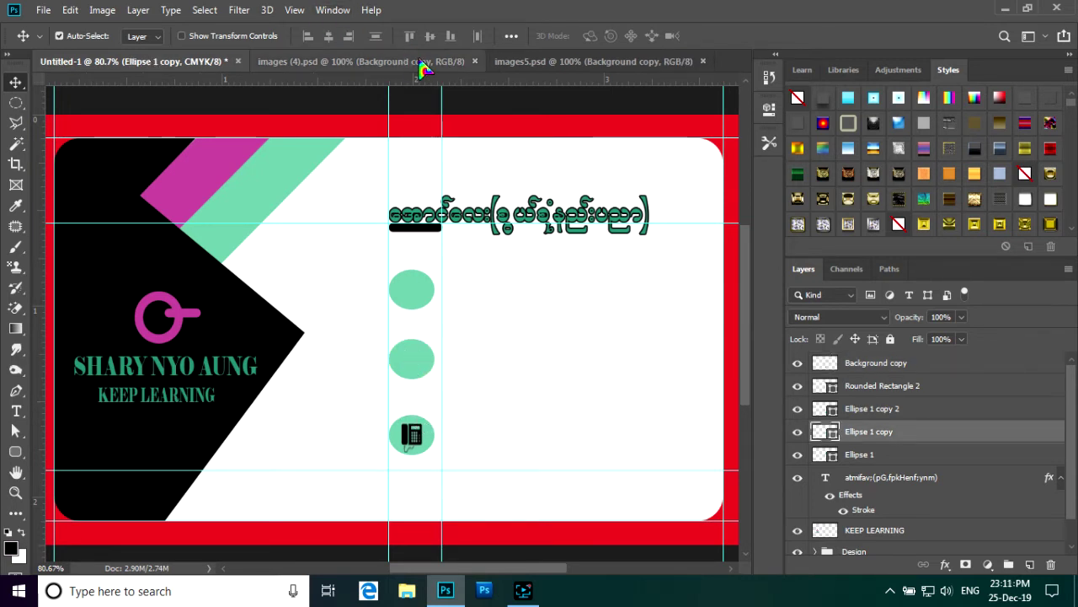
- Copy the mailbox icon onto the card, shrink it and nudge it onto the top circle
left_click(424, 66)
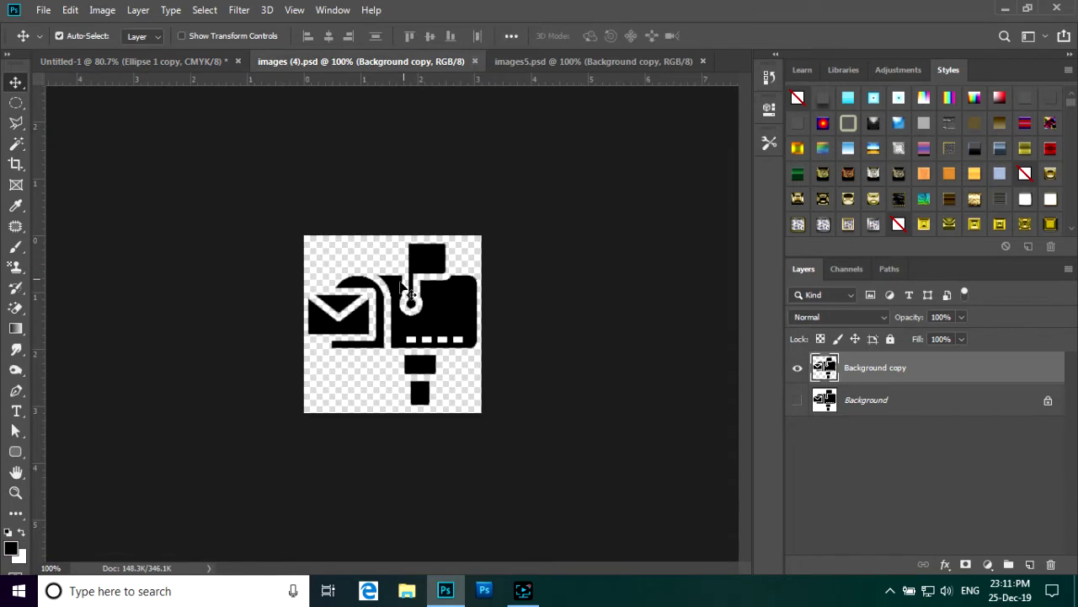
left_click_drag(405, 291, 415, 282)
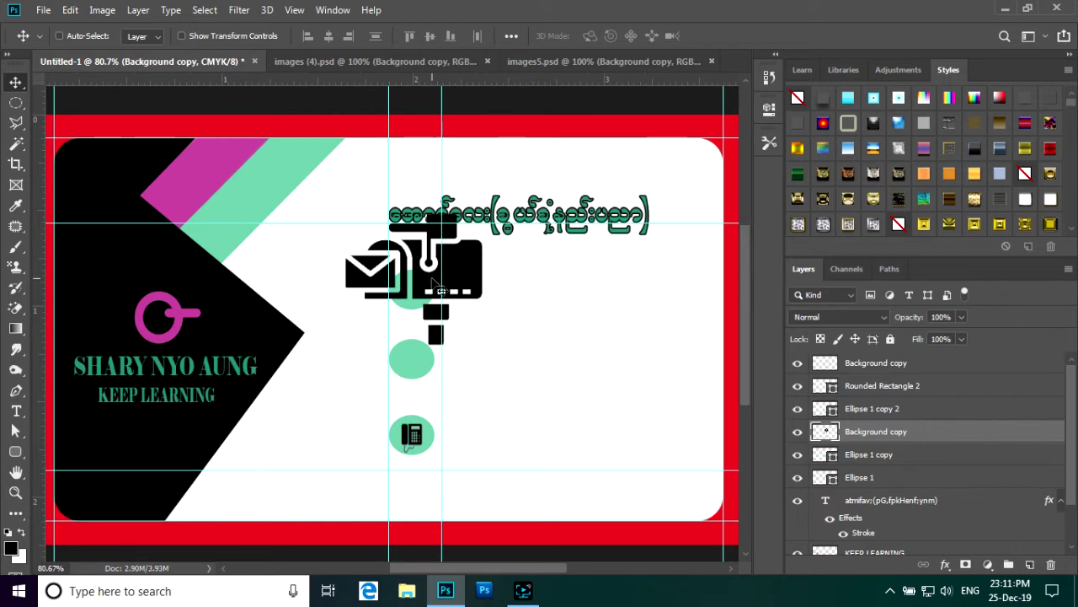
key("ctrl+t")
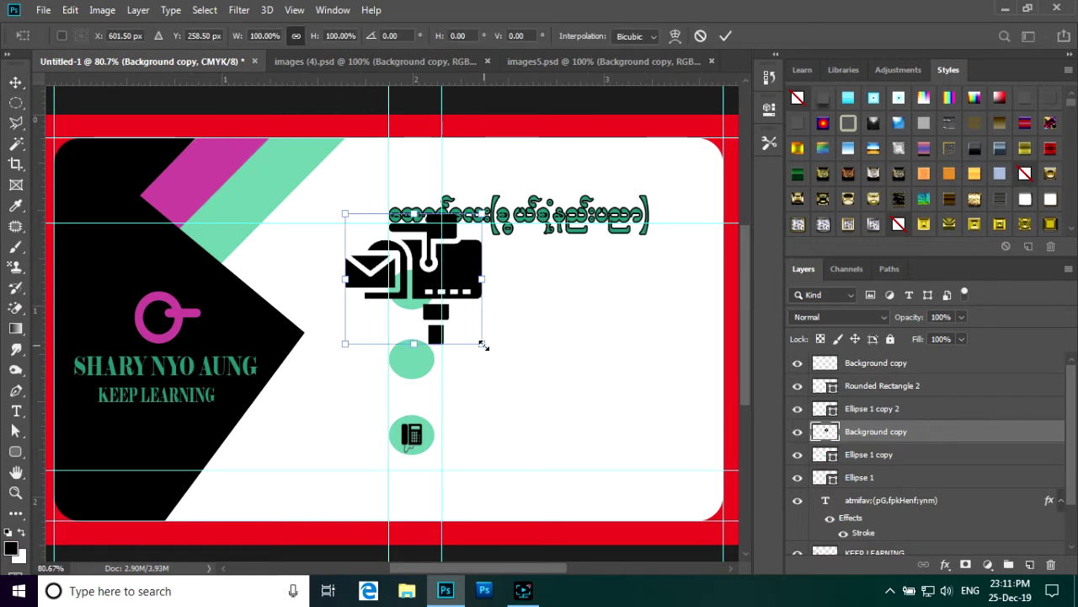
left_click_drag(483, 346, 430, 300)
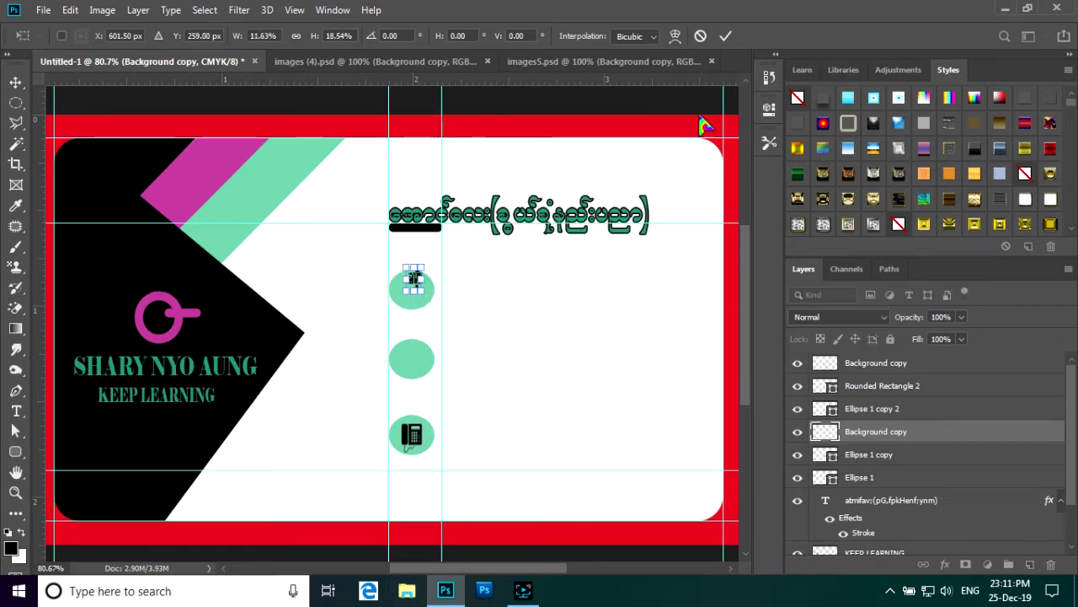
left_click(725, 36)
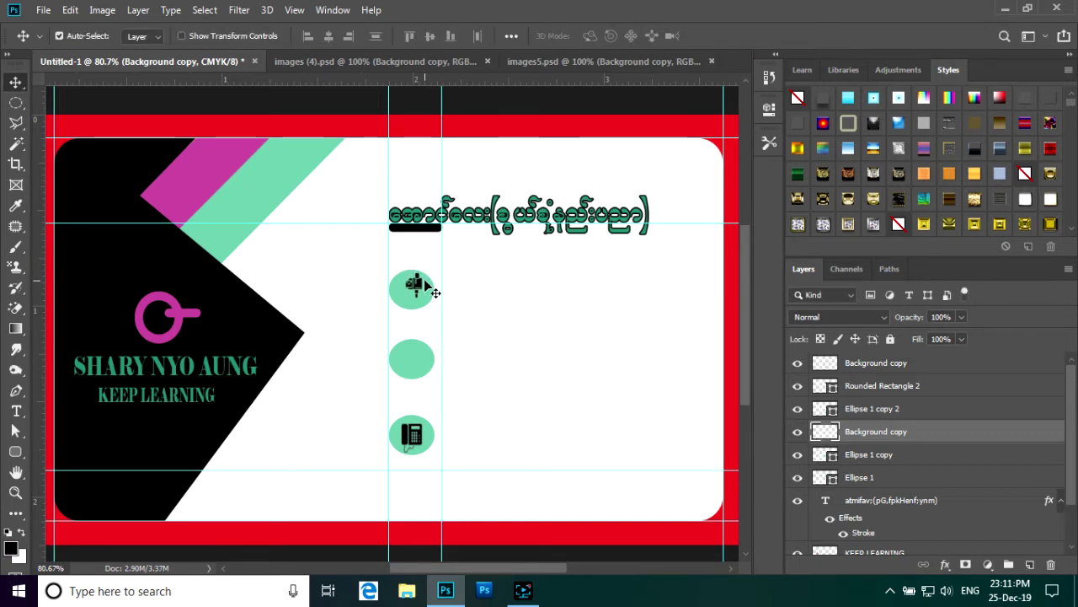
key("Left")
key("Left")
key("Left")
key("Left")
key("Down")
key("Down")
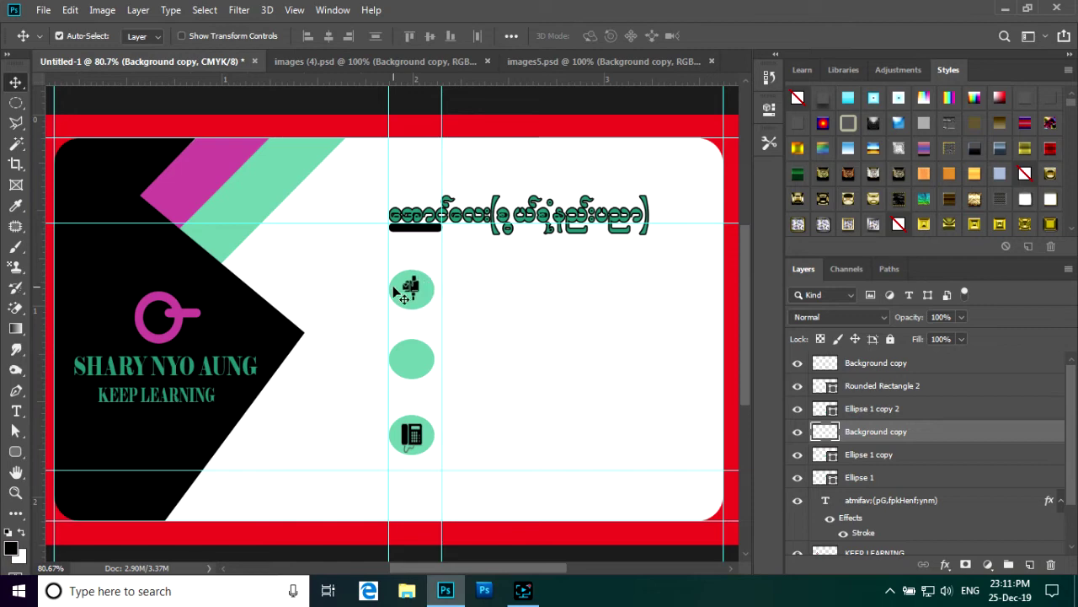
- Enlarge the mailbox icon to 140% width
scroll(440, 336, "down", 1)
scroll(438, 336, "up", 4)
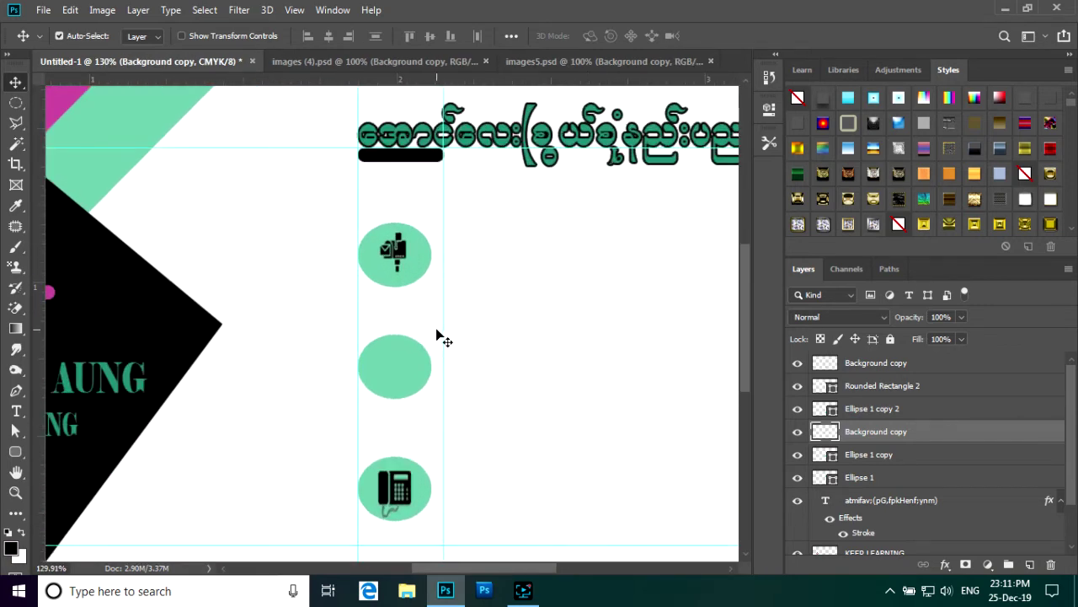
scroll(438, 335, "down", 2)
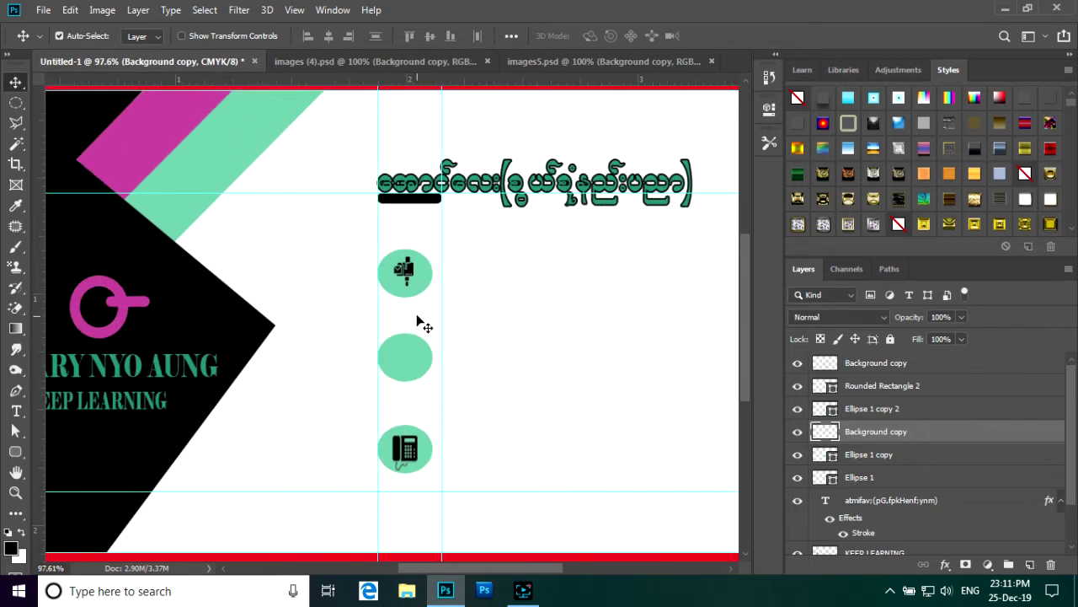
scroll(438, 335, "down", 2)
scroll(438, 337, "up", 1)
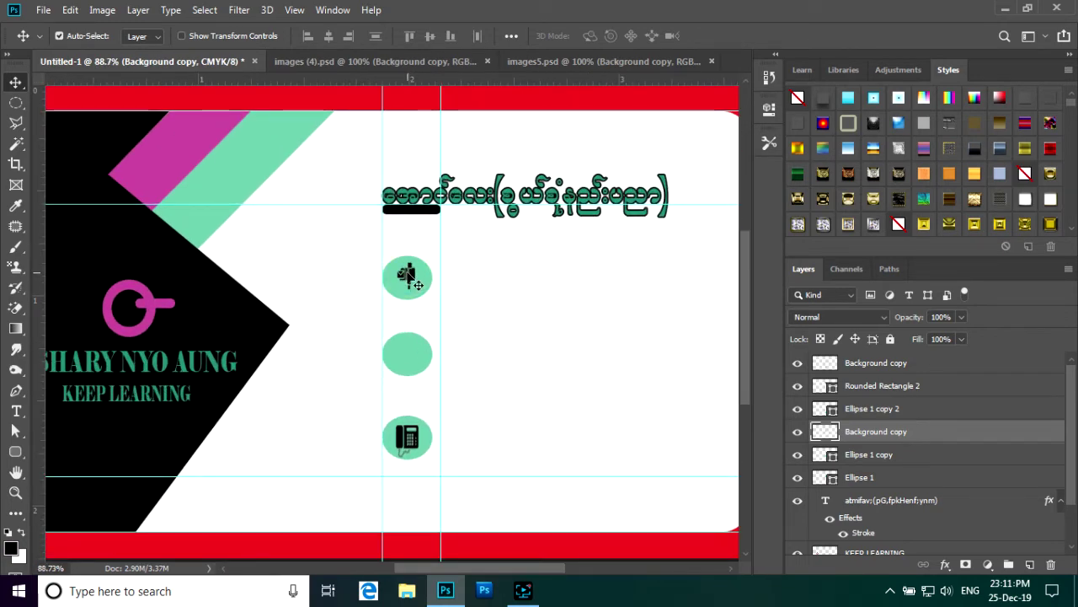
key("ctrl")
key("ctrl+t")
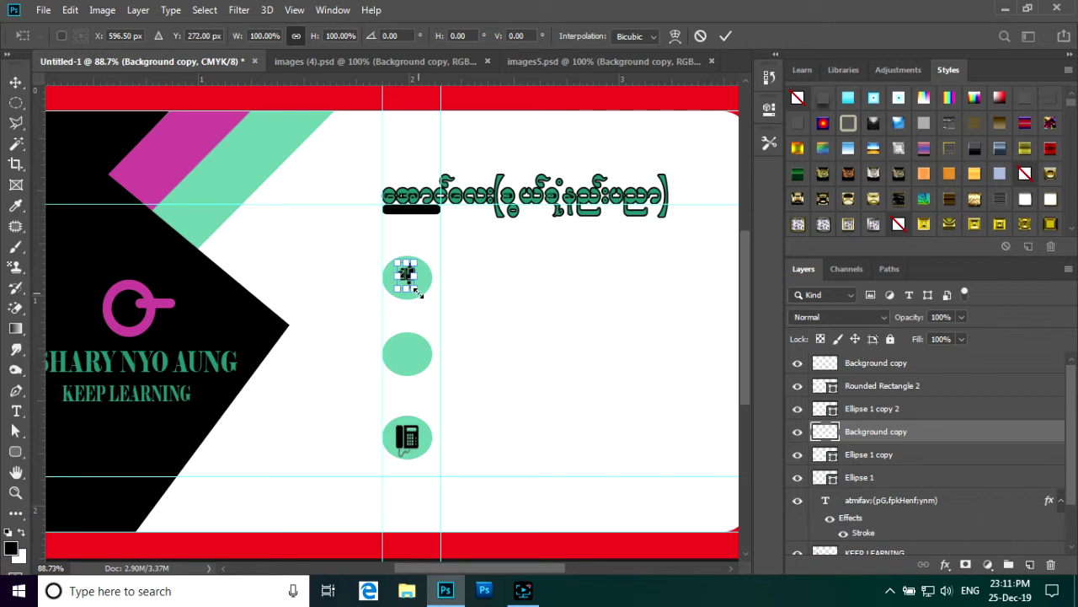
left_click_drag(421, 292, 414, 282)
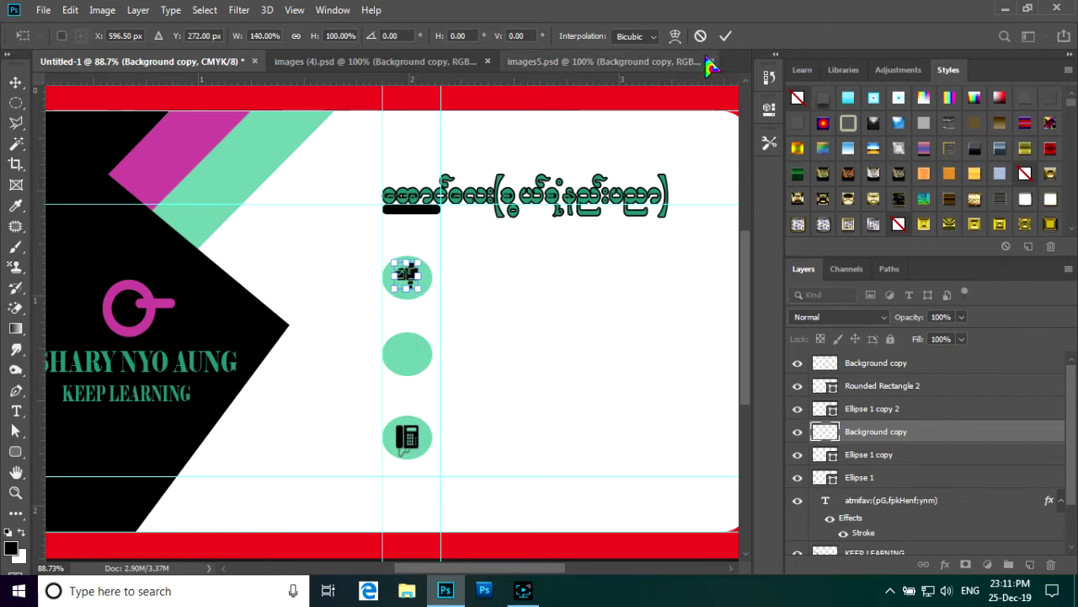
left_click(726, 36)
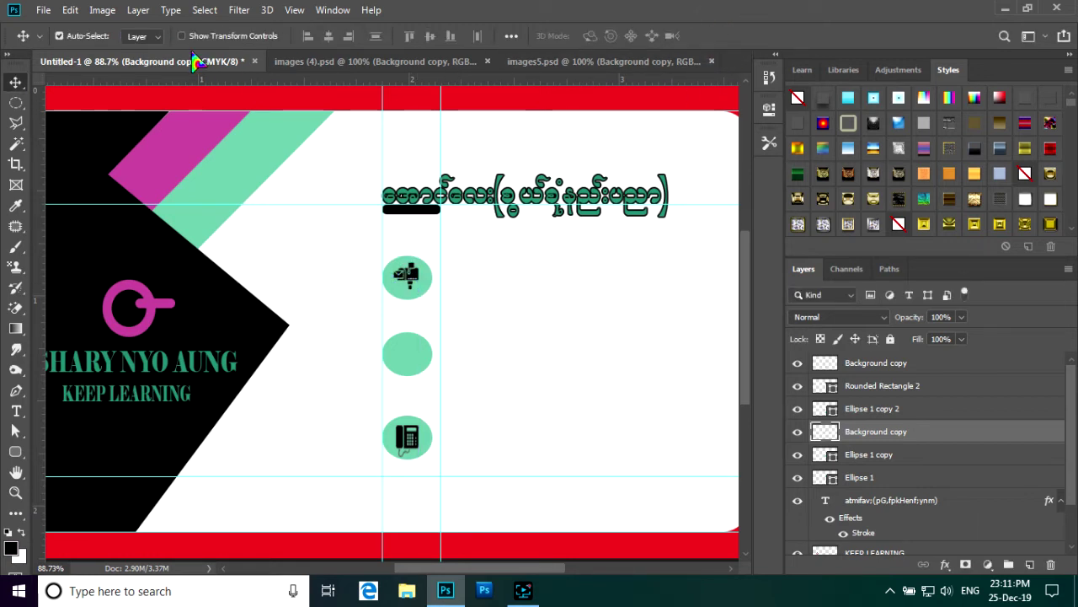
- Close the images (4).psd and images5.psd documents
left_click(459, 62)
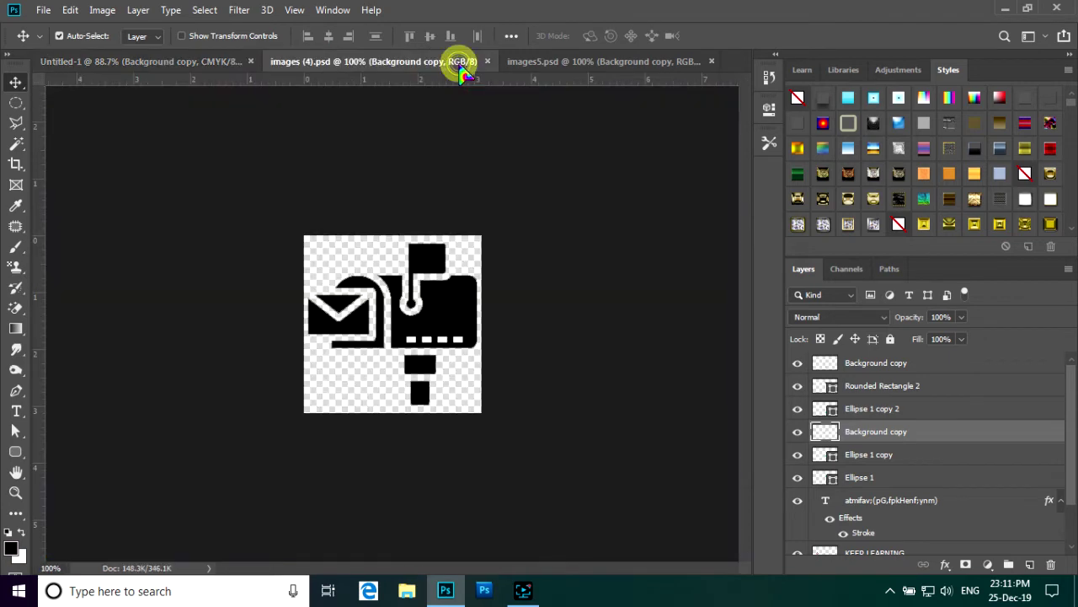
left_click(487, 62)
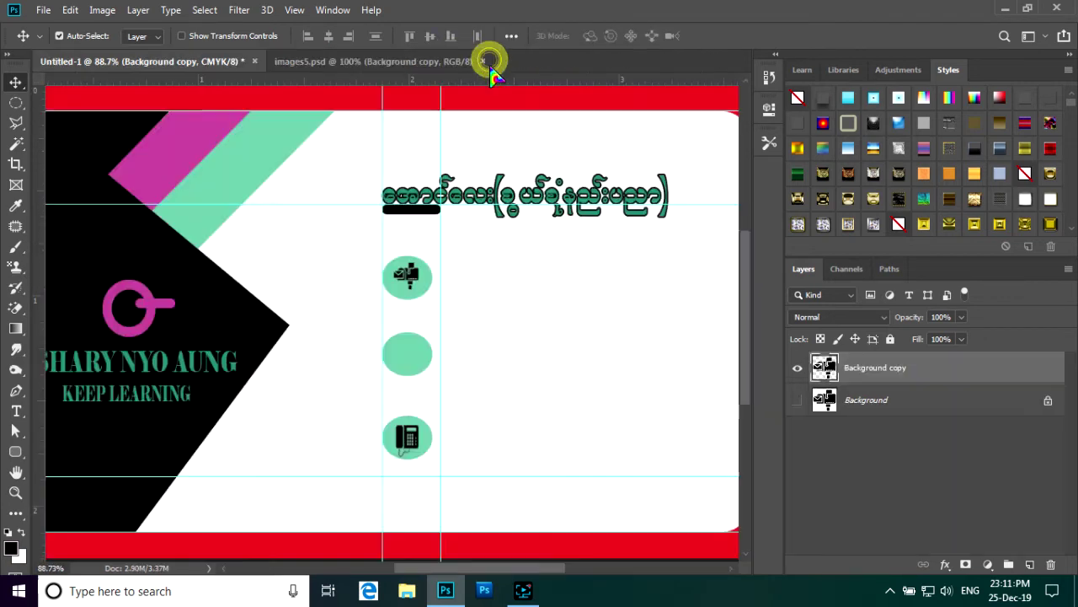
left_click(482, 62)
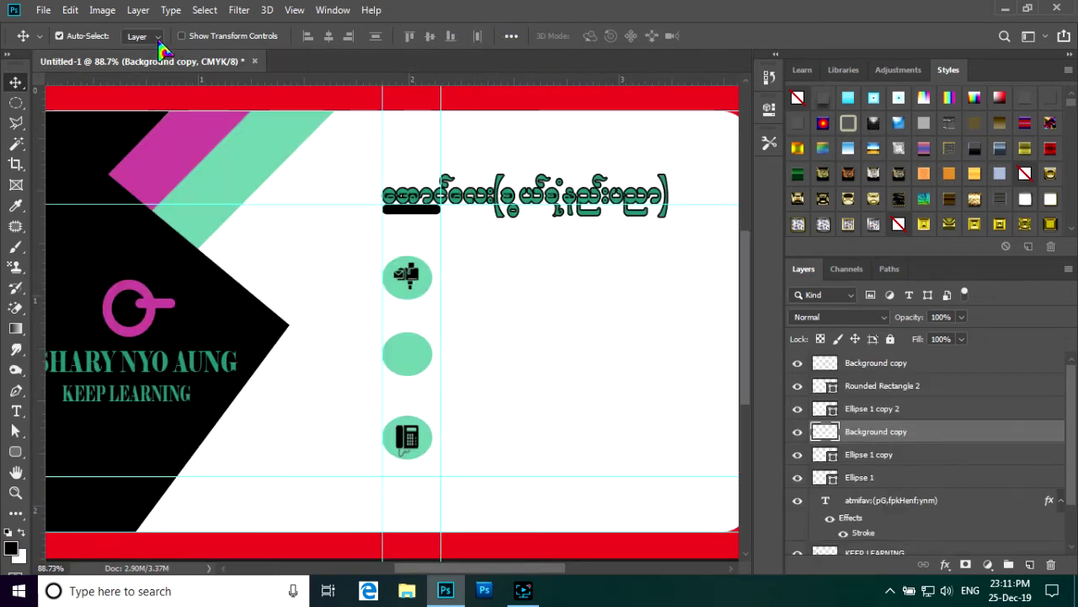
left_click(42, 10)
- Browse the Open dialog to the photoshop folder on New Volume (D:)
left_click(61, 44)
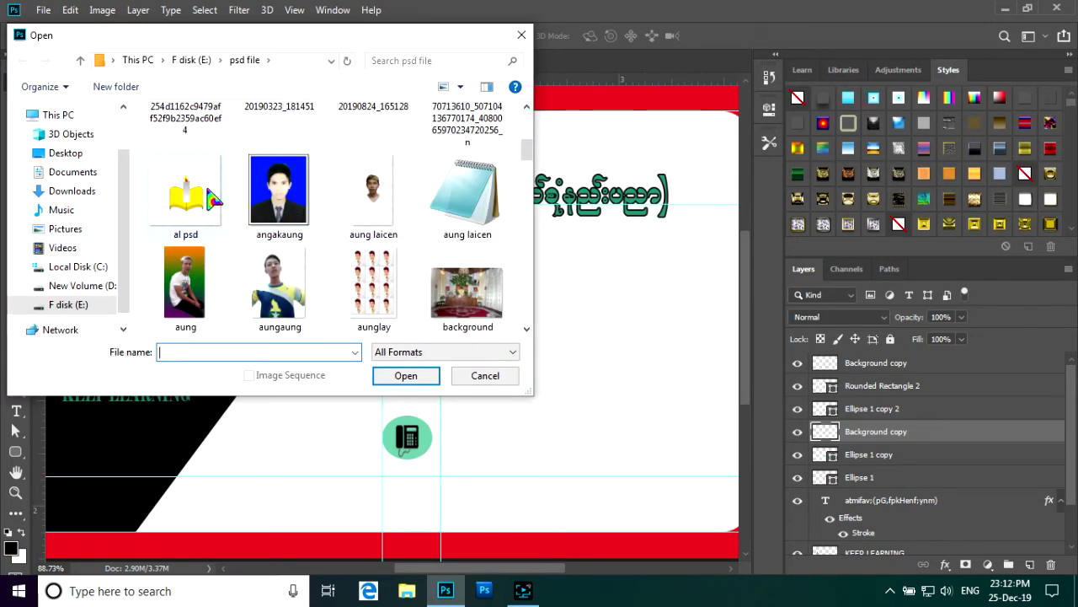
left_click(80, 61)
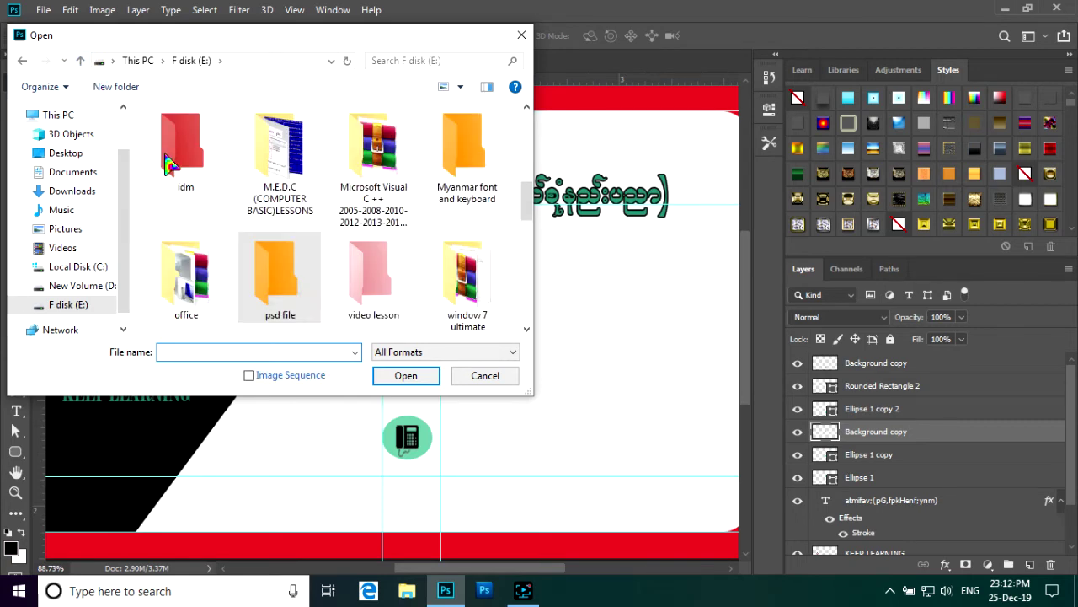
left_click(84, 286)
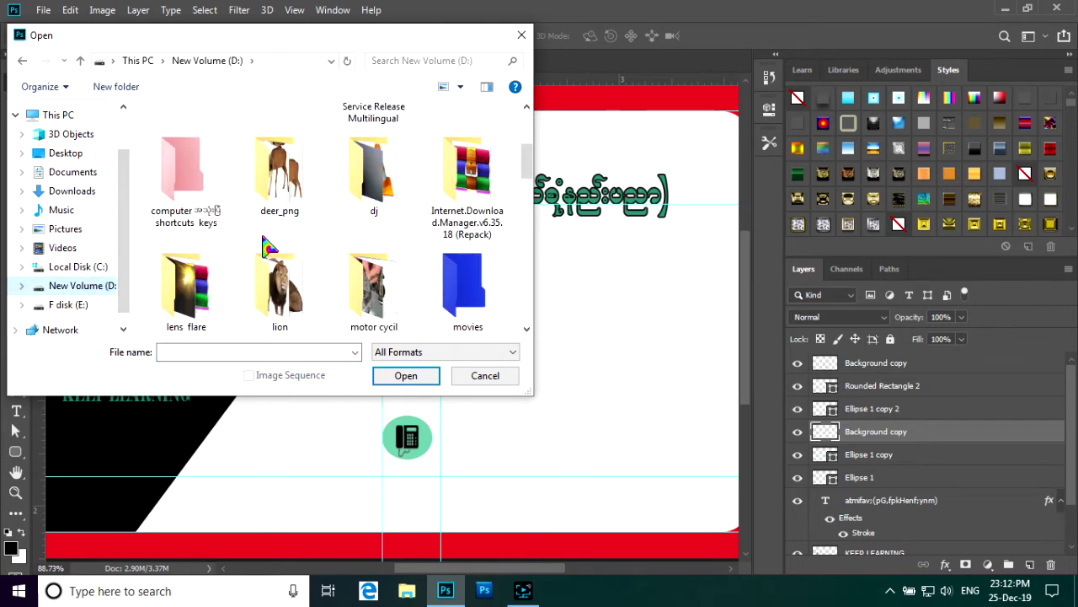
scroll(268, 246, "down", 3)
scroll(267, 246, "up", 4)
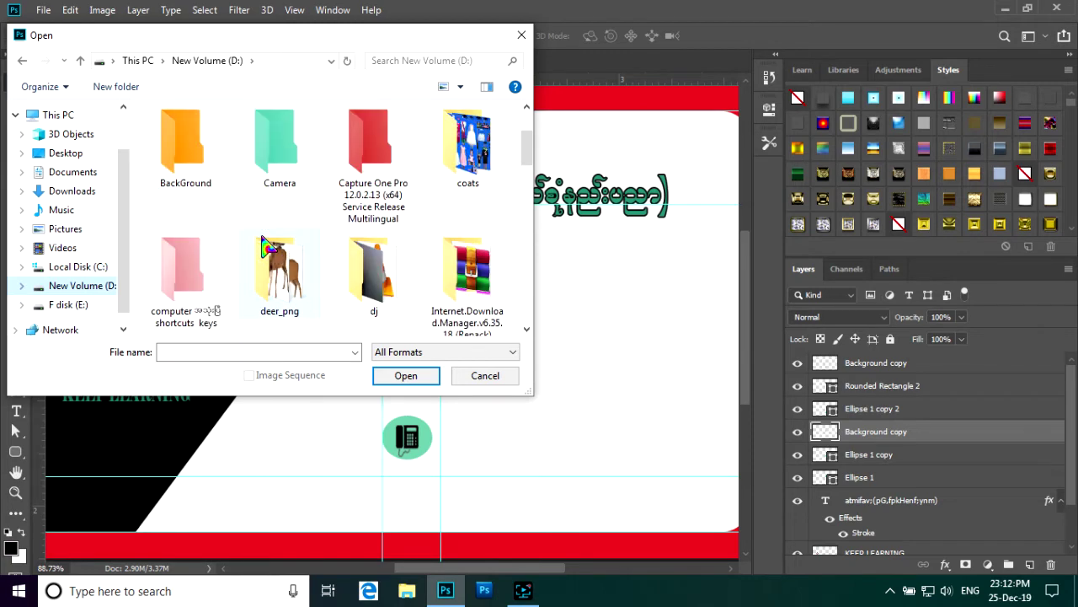
scroll(268, 246, "down", 2)
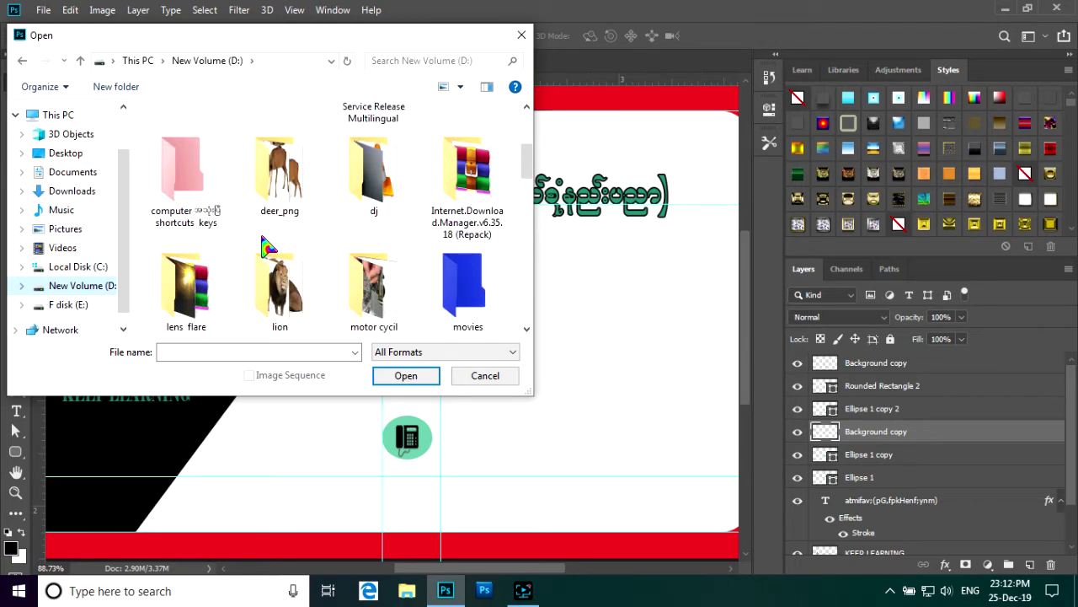
scroll(267, 246, "down", 2)
double_click(201, 280)
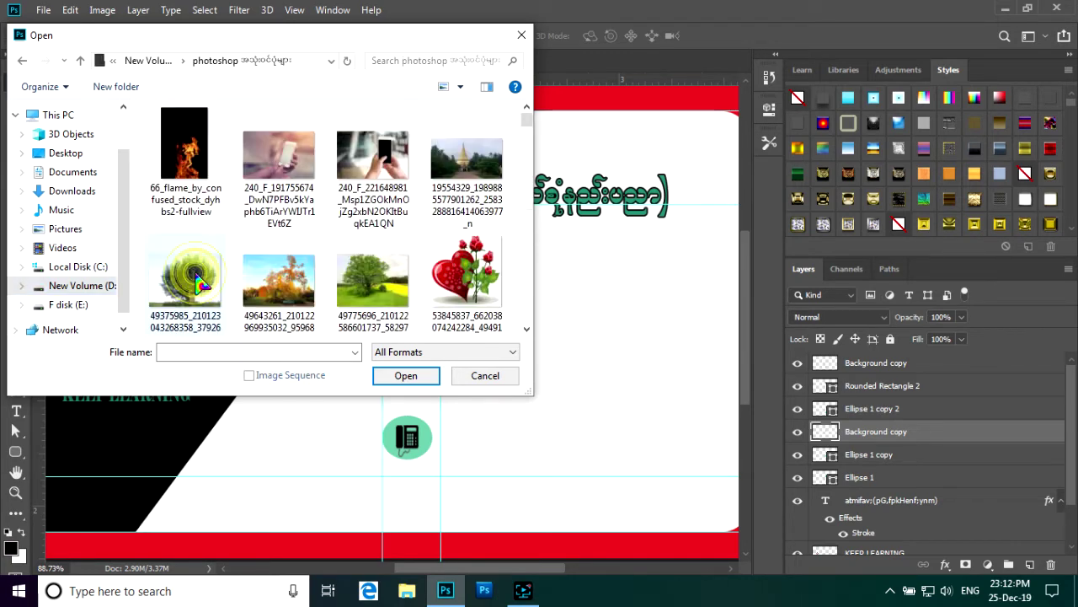
- Select and open the map-pin icon images (6).png
scroll(288, 248, "down", 3)
scroll(293, 248, "down", 5)
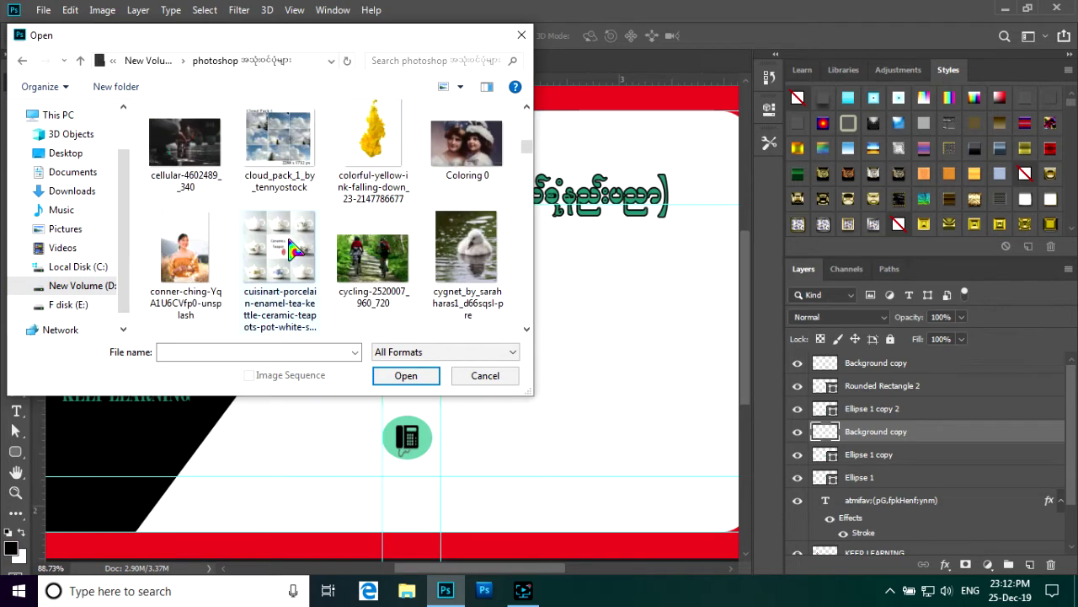
scroll(291, 249, "down", 3)
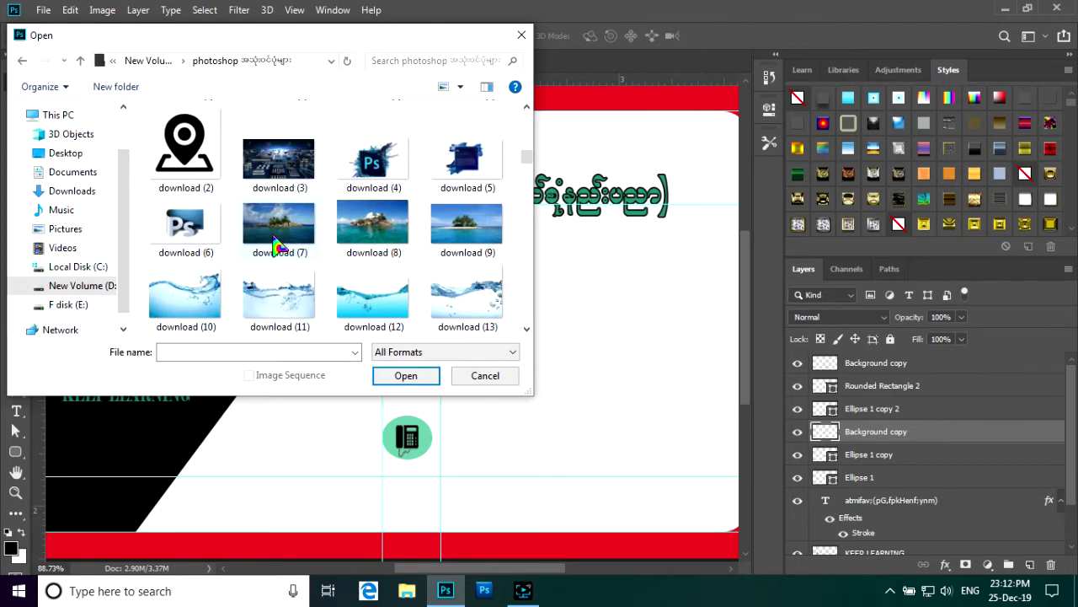
scroll(278, 246, "up", 1)
scroll(279, 245, "up", 1)
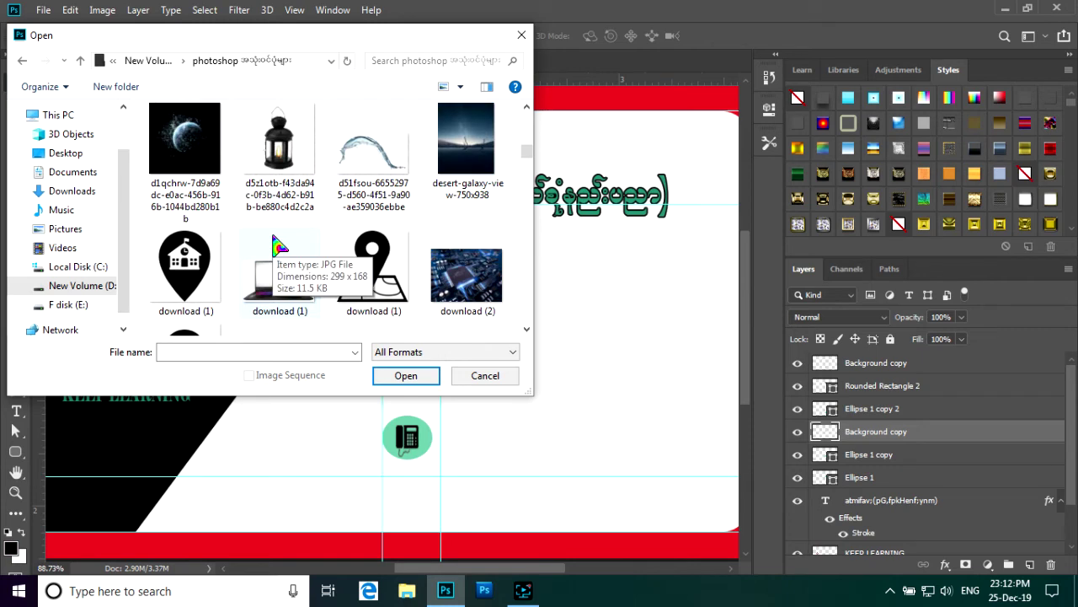
scroll(279, 245, "down", 3)
scroll(278, 245, "up", 6)
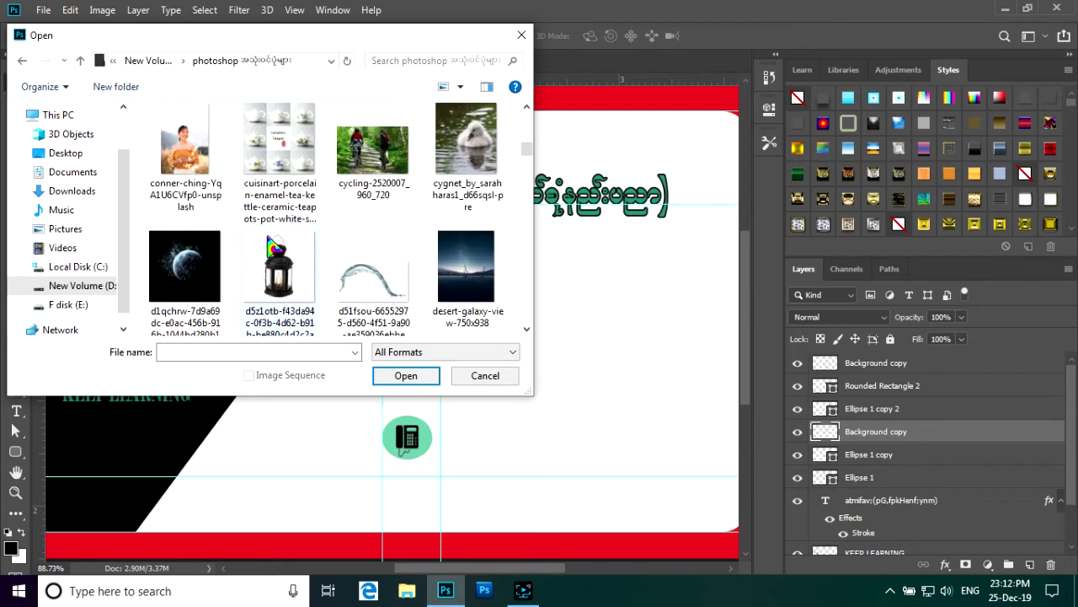
scroll(271, 247, "down", 2)
scroll(270, 249, "down", 3)
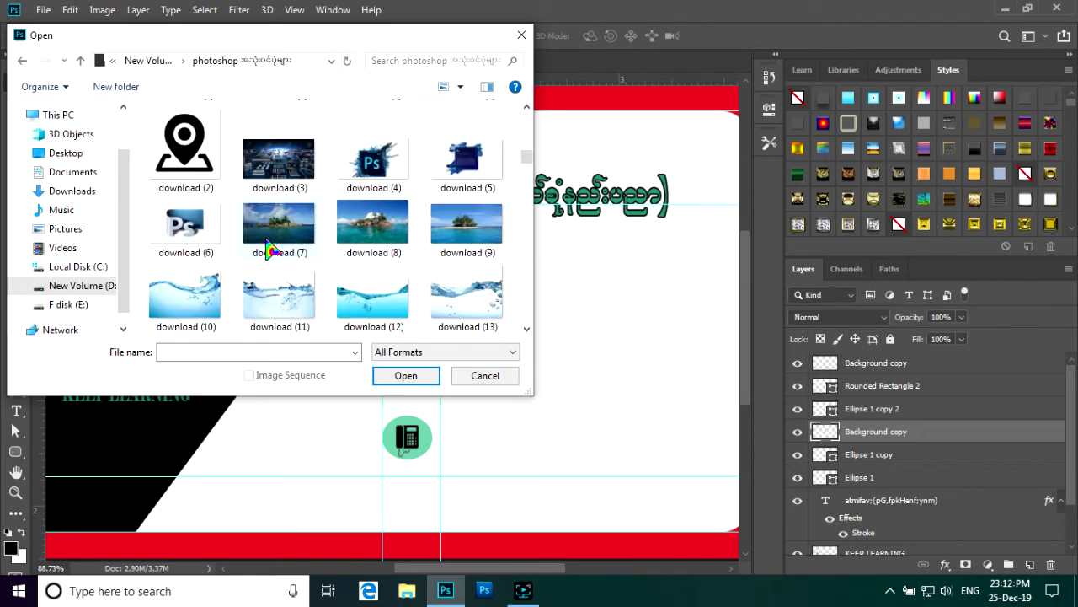
scroll(269, 248, "up", 3)
scroll(270, 249, "down", 8)
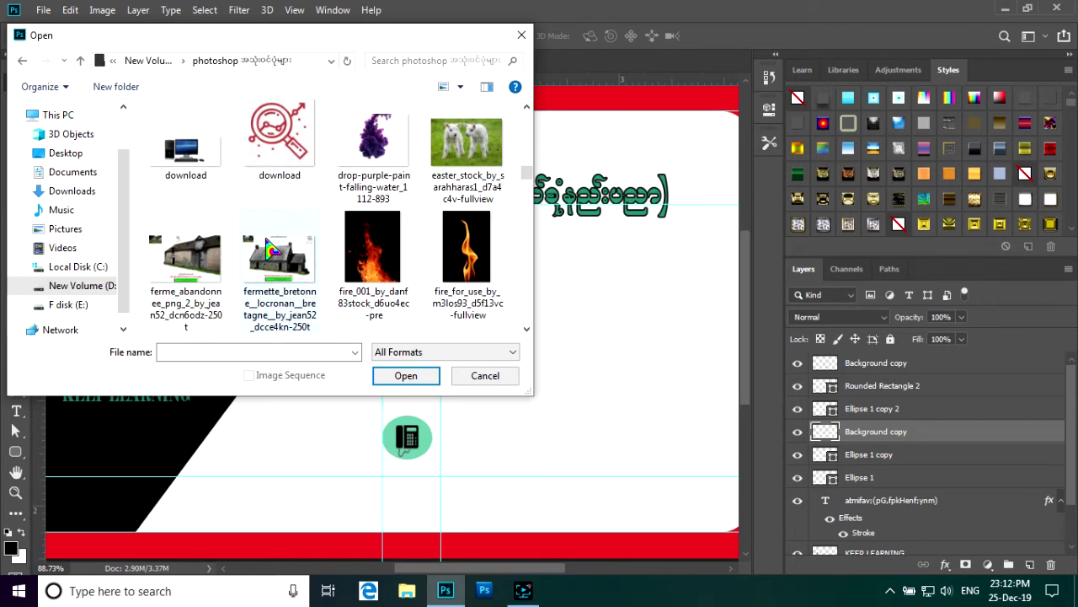
scroll(272, 247, "down", 6)
scroll(271, 250, "up", 1)
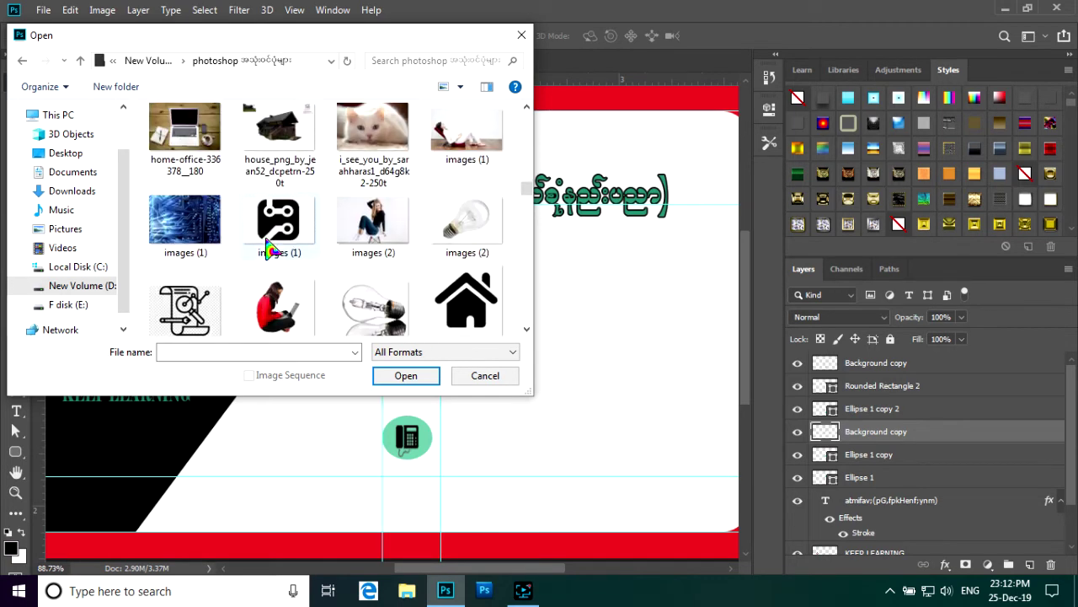
scroll(270, 248, "down", 2)
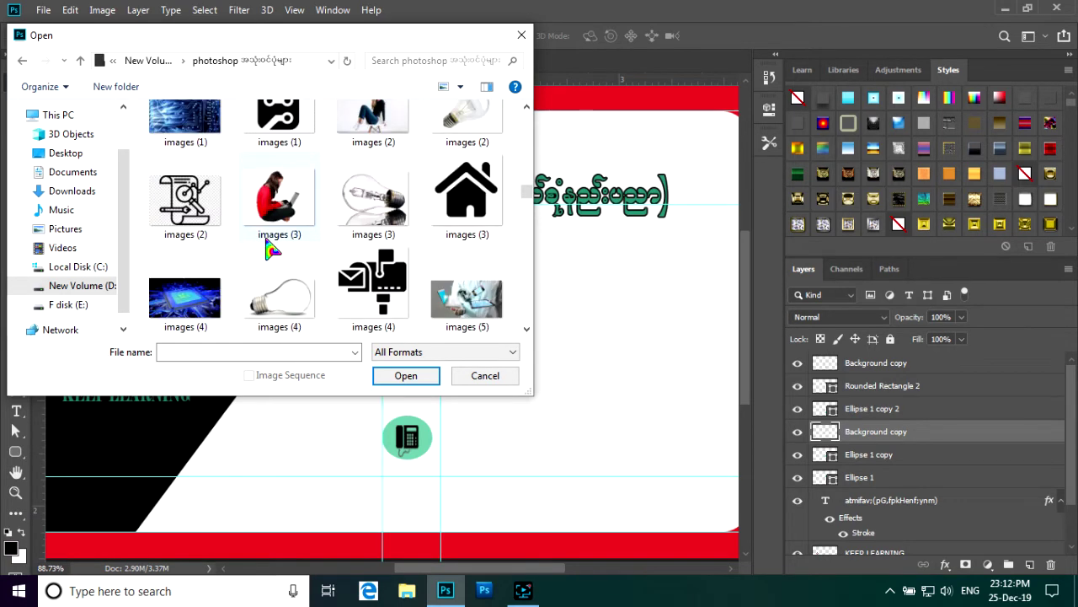
scroll(271, 249, "down", 5)
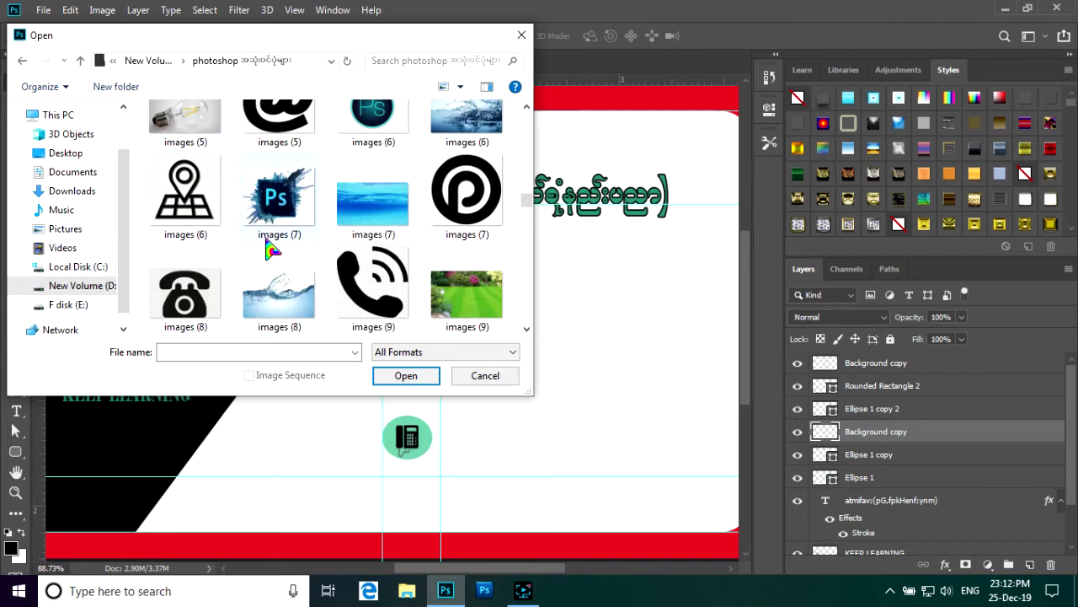
left_click(201, 215)
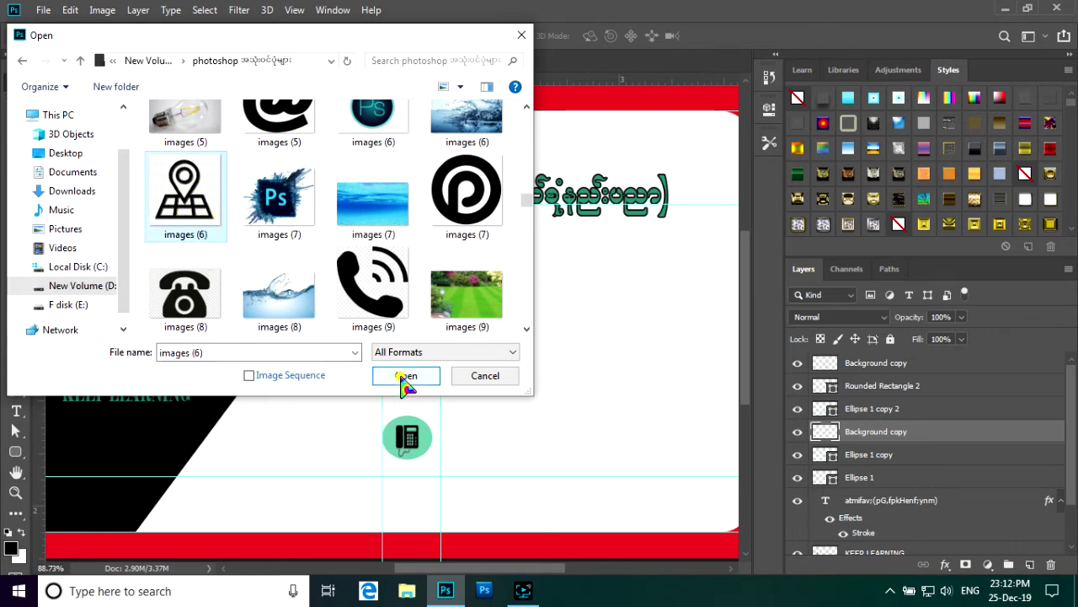
left_click(406, 375)
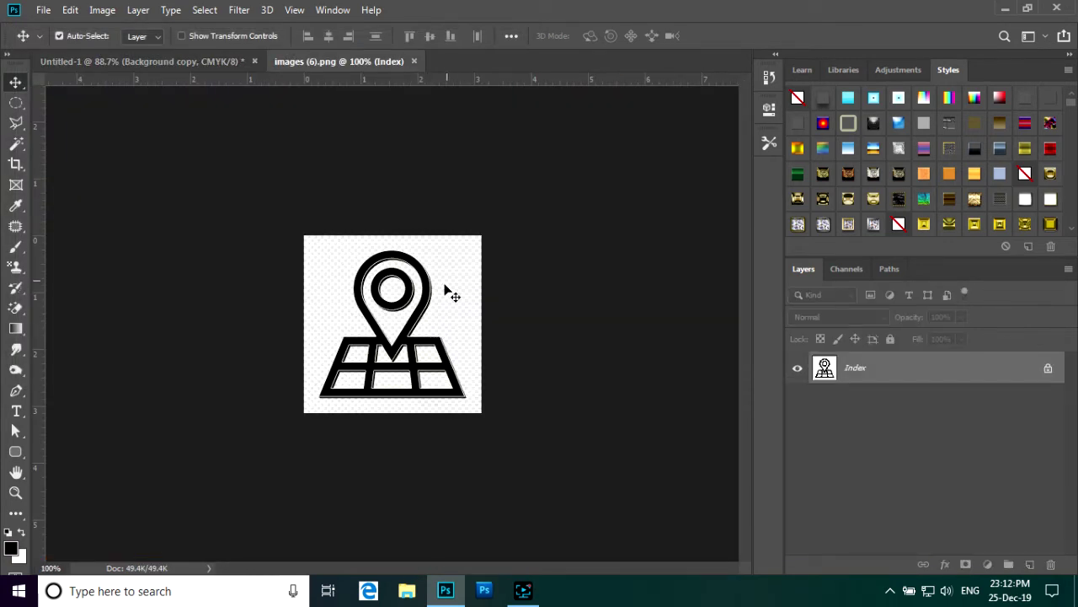
- Convert the map-pin image to RGB Color mode
scroll(444, 317, "up", 5)
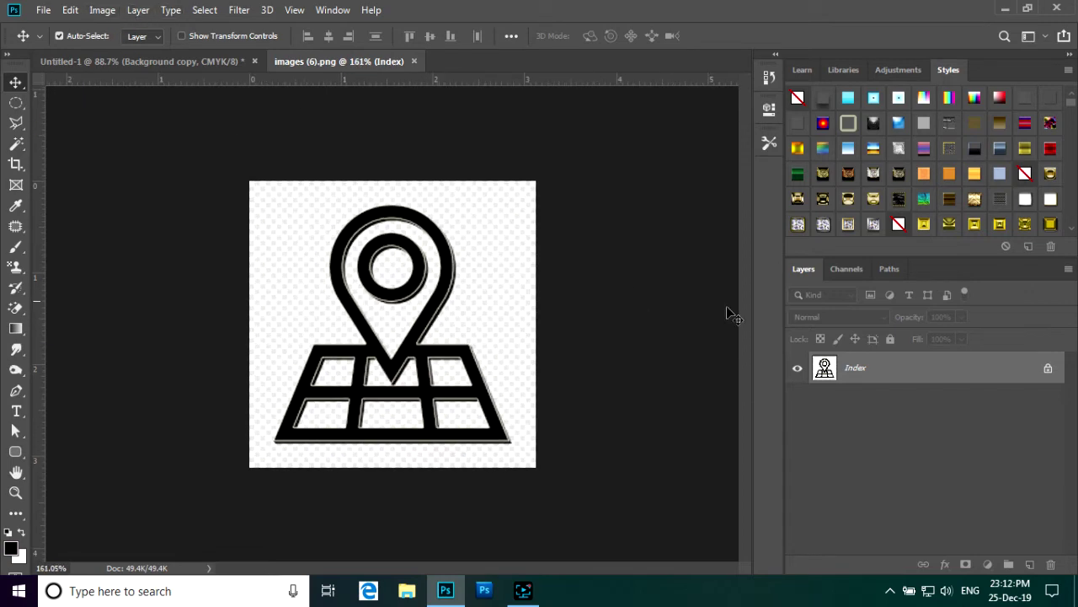
left_click(100, 12)
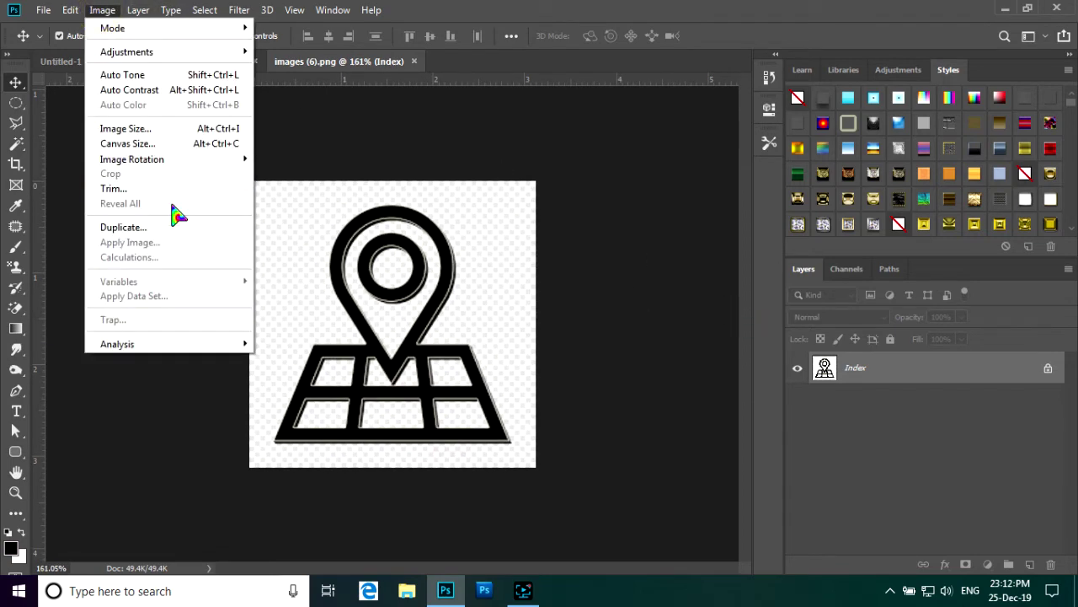
mouse_move(236, 31)
left_click(289, 88)
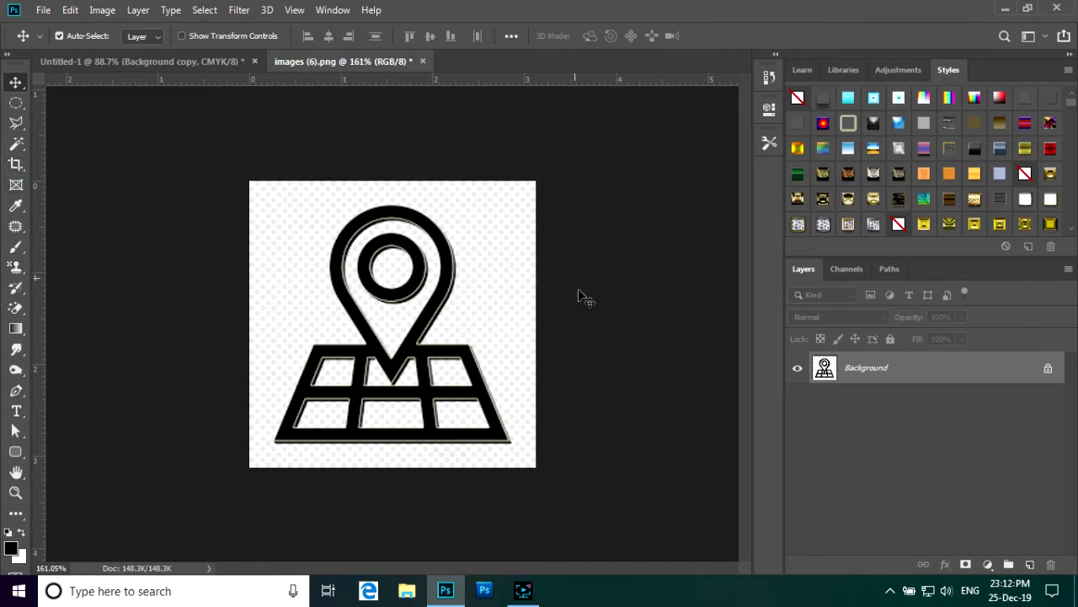
- Duplicate the Background layer, reposition the copy and hide the original Background
left_click_drag(972, 376, 1031, 564)
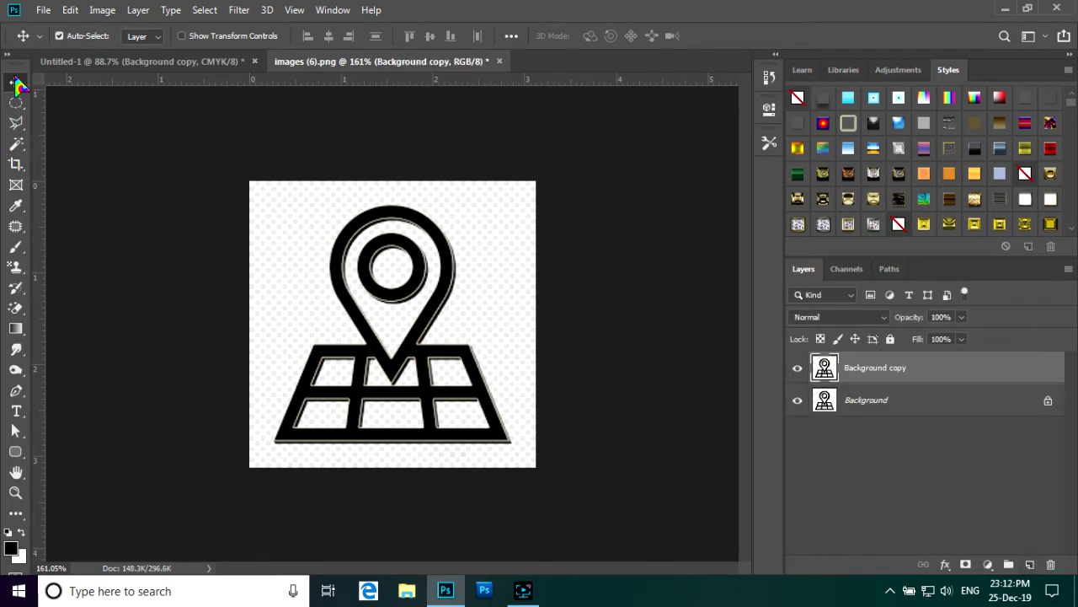
left_click_drag(361, 229, 368, 243)
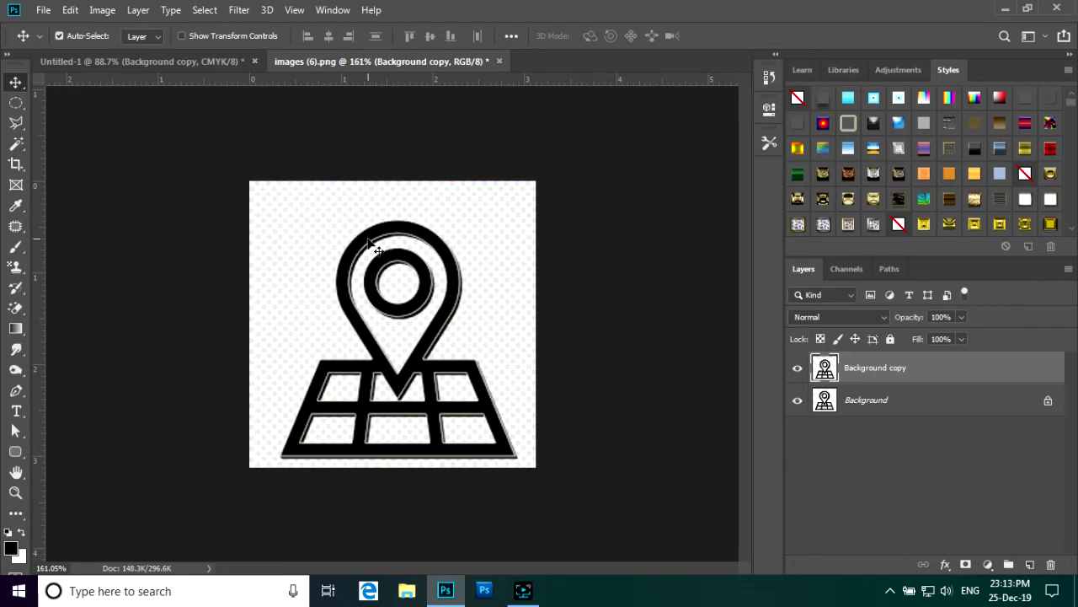
left_click(798, 401)
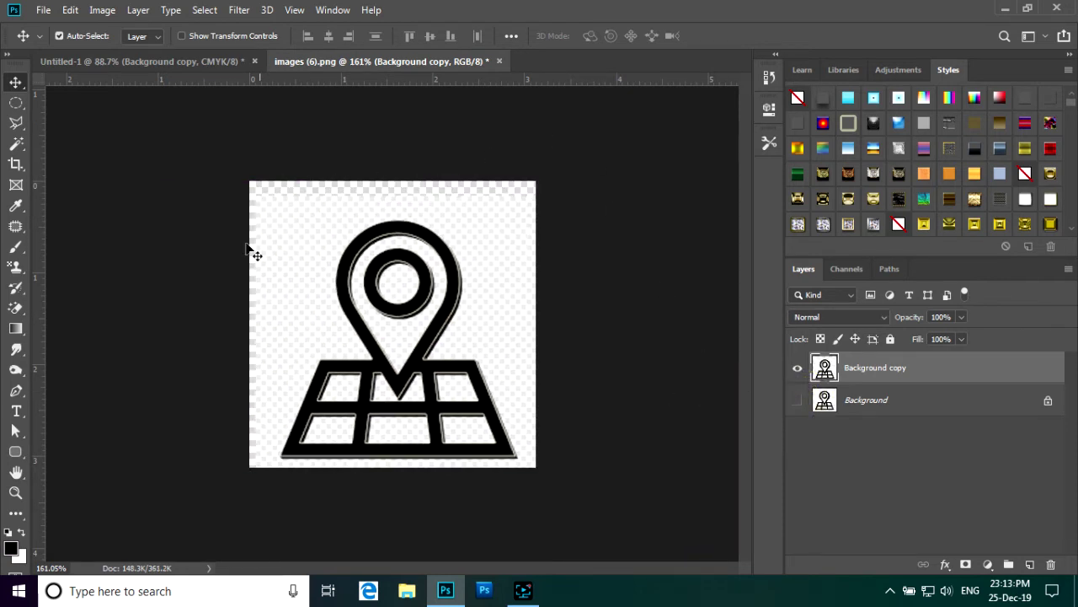
left_click_drag(320, 220, 314, 218)
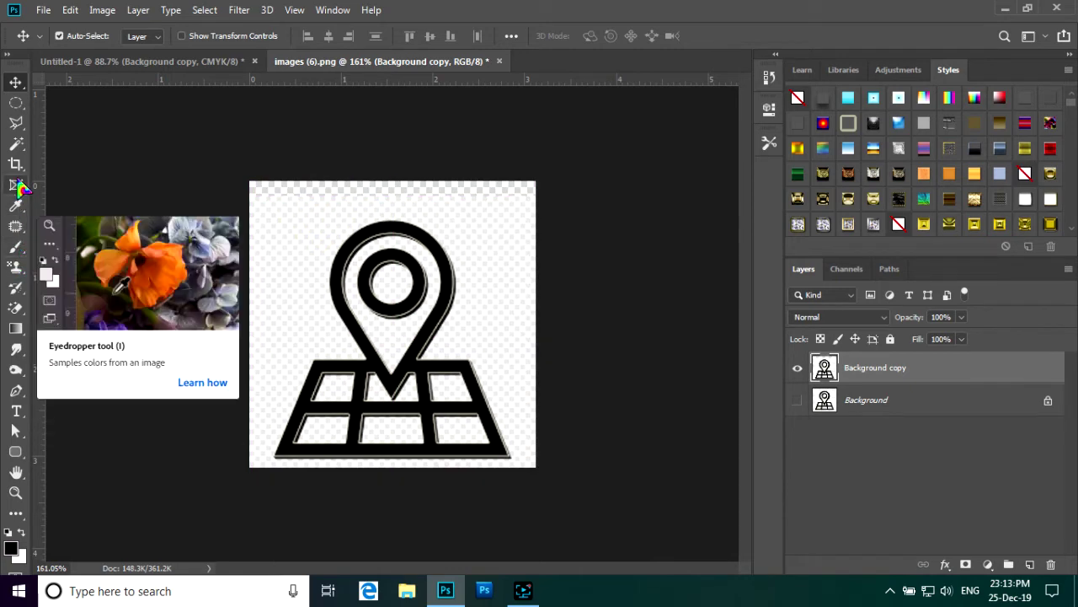
- With the Magic Wand, clear the white background, pin interior, inner circle and every grid cell
left_click(16, 143)
left_click(309, 276)
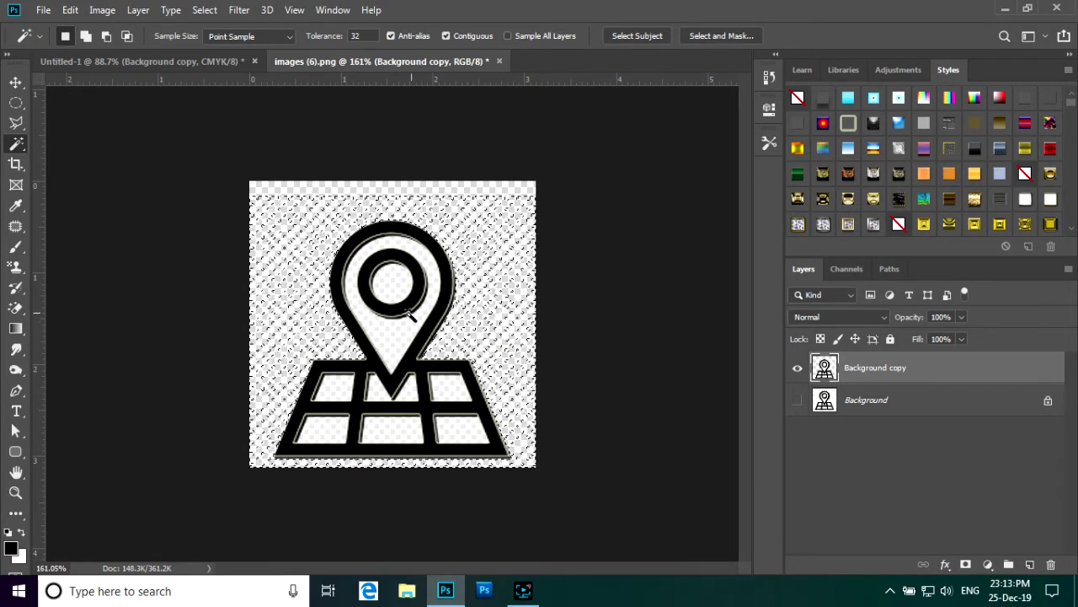
left_click(394, 333)
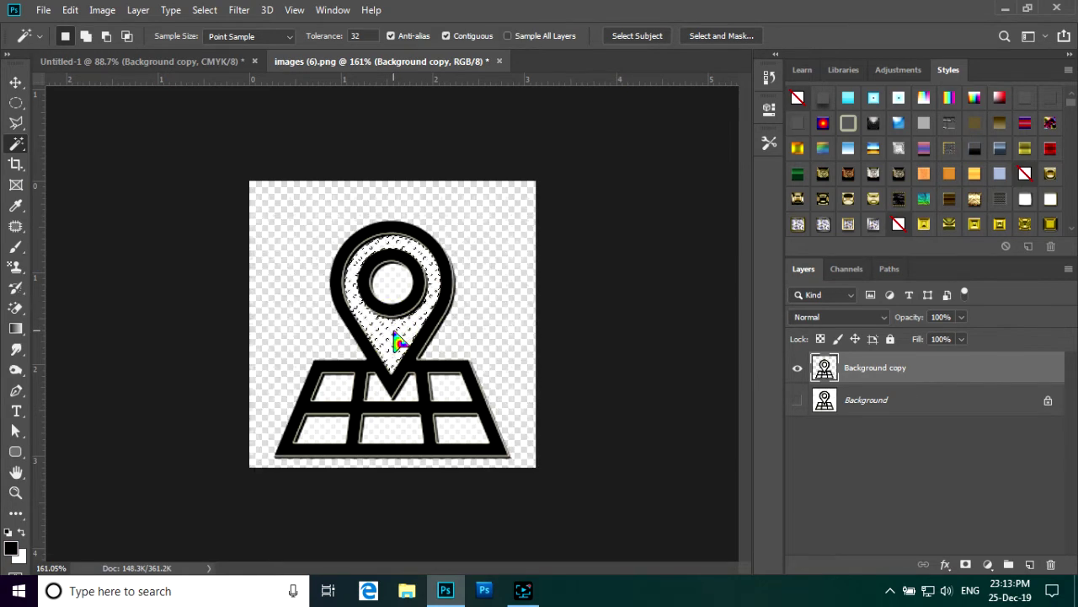
left_click(391, 284)
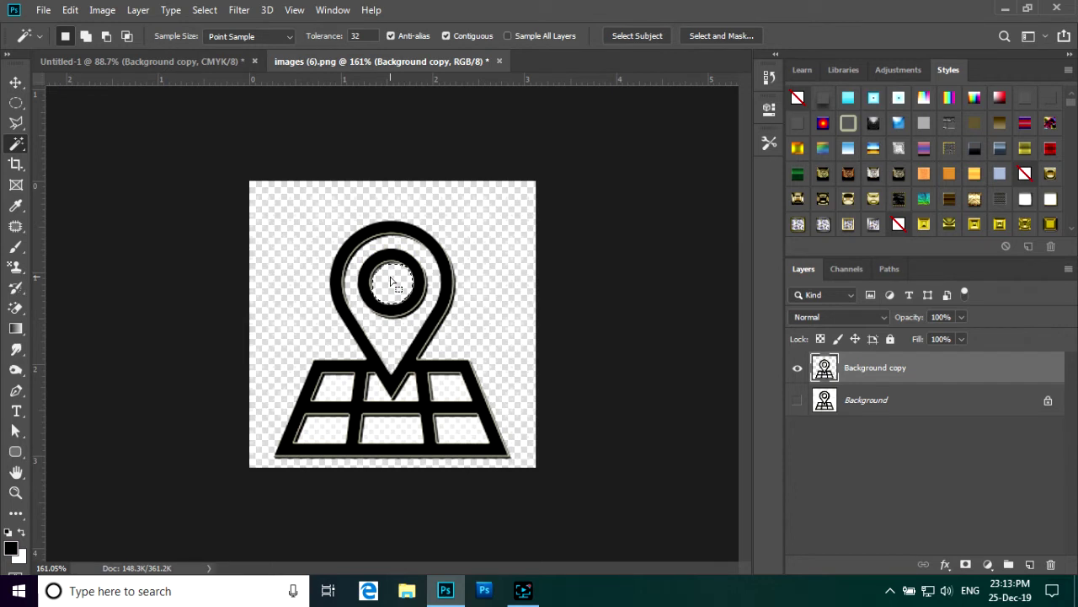
left_click(335, 391)
left_click(330, 434)
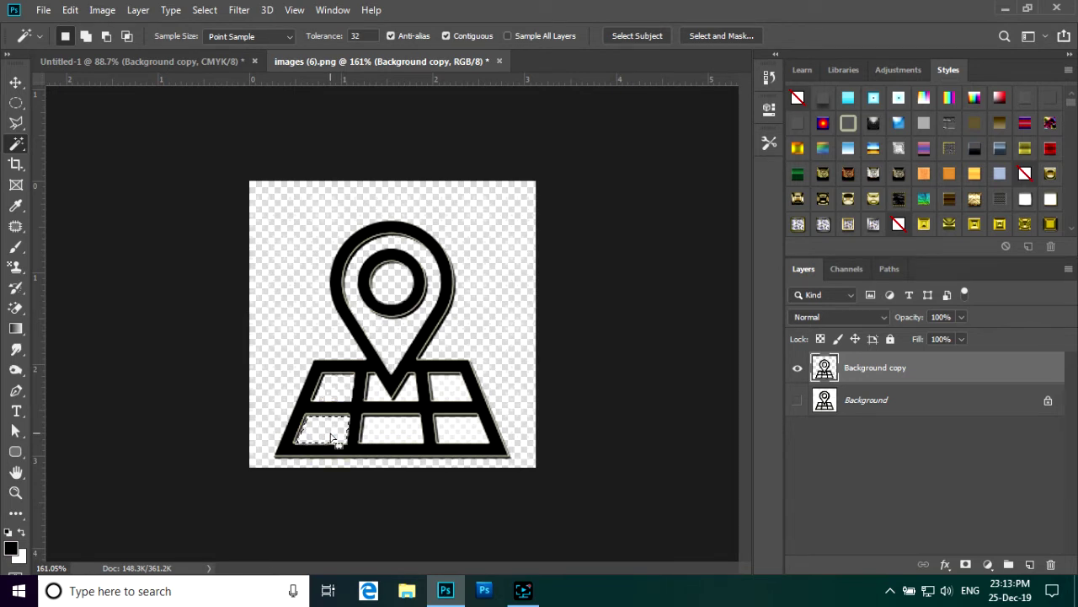
left_click(380, 435)
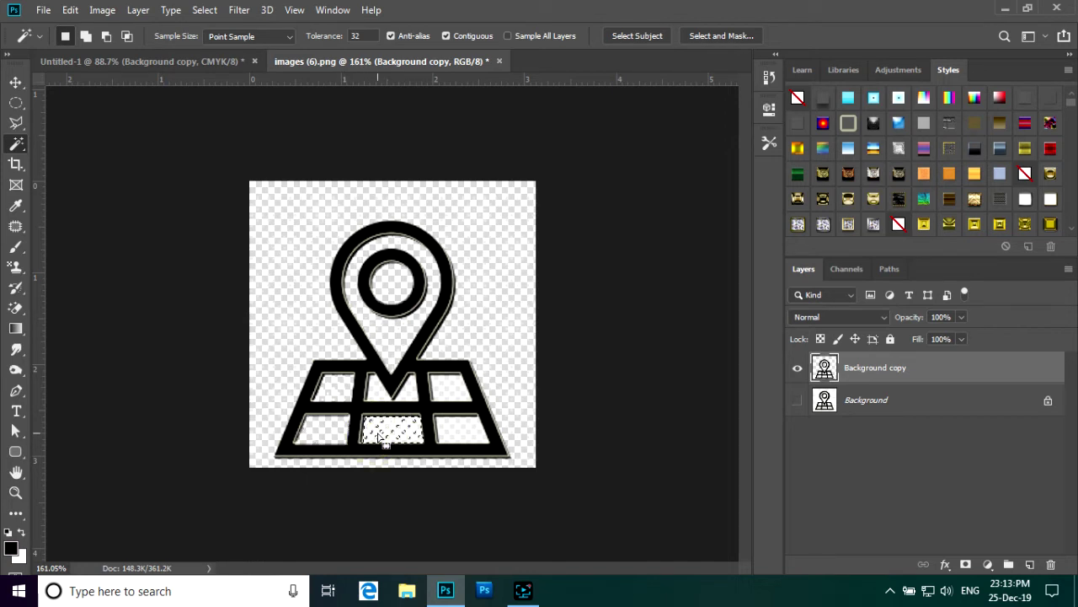
left_click(449, 432)
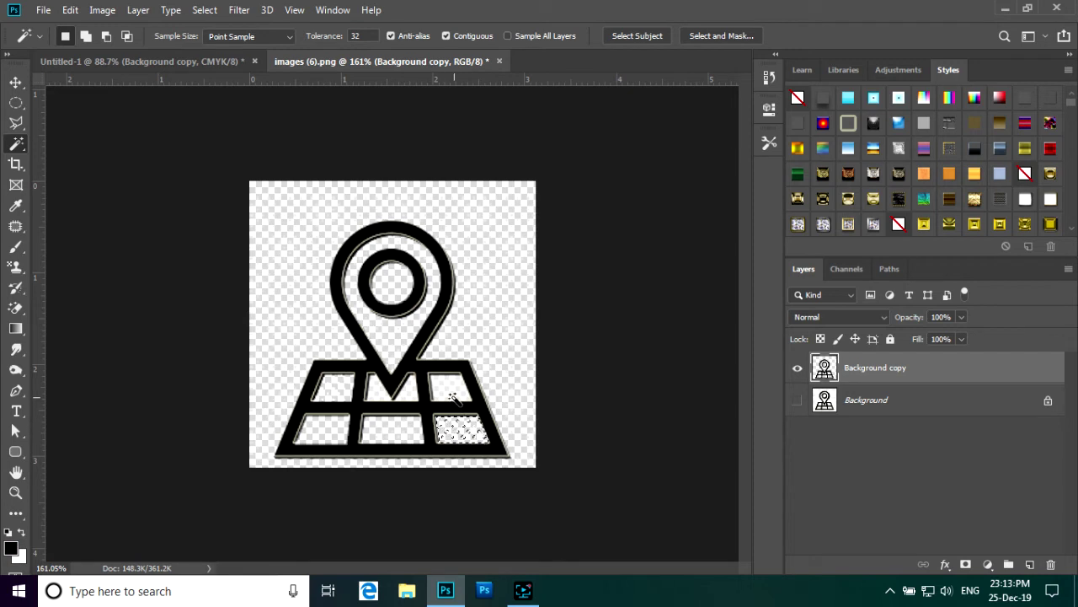
left_click(451, 396)
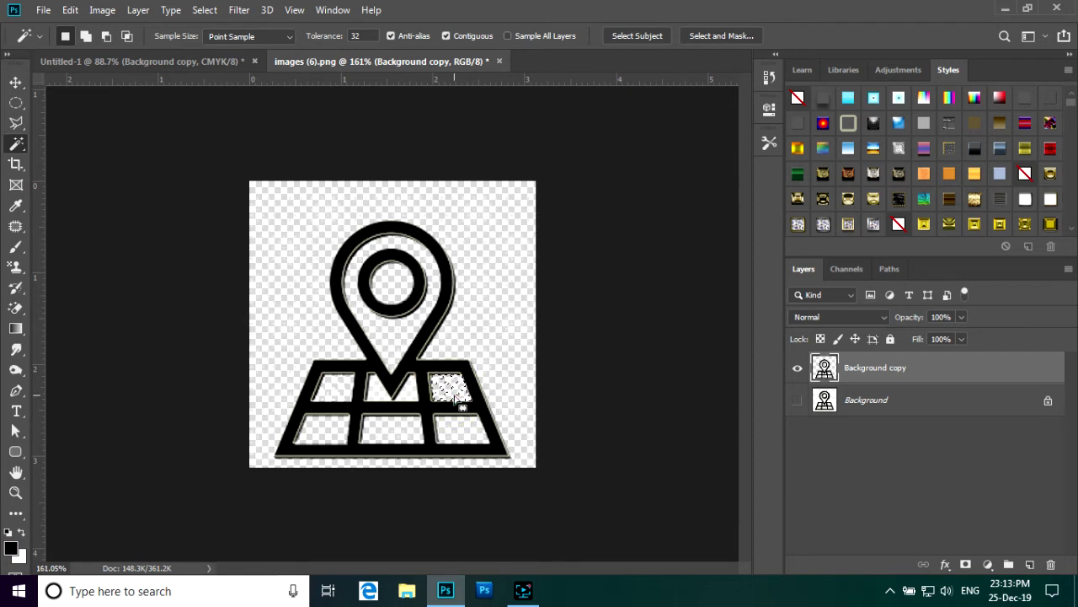
left_click(414, 393)
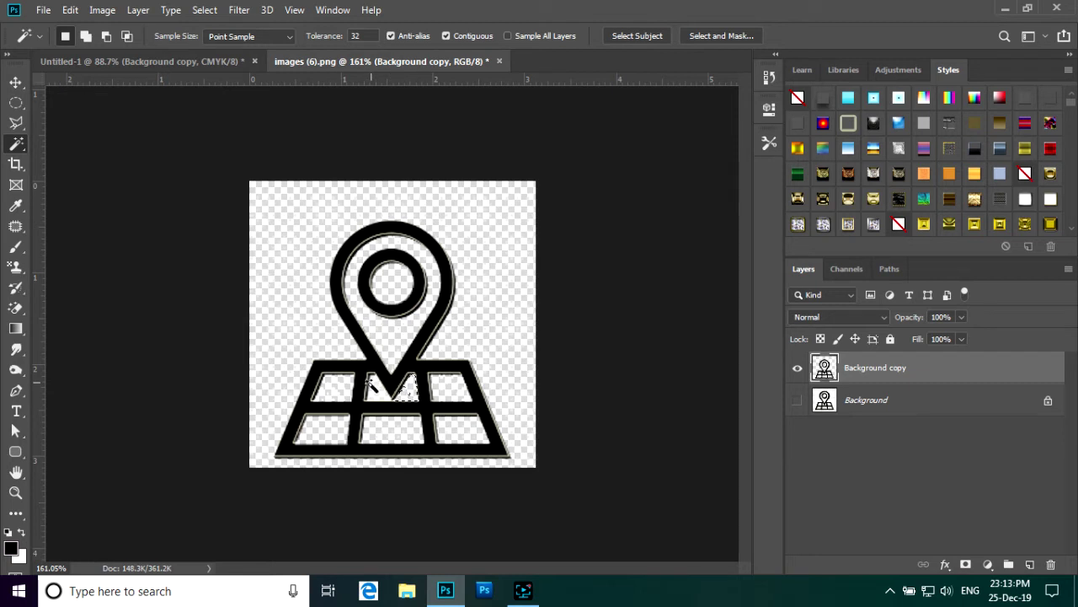
left_click(374, 392)
left_click(16, 81)
- Drop the map-pin onto the business card and scale it down to 20% width
left_click_drag(350, 252, 361, 310)
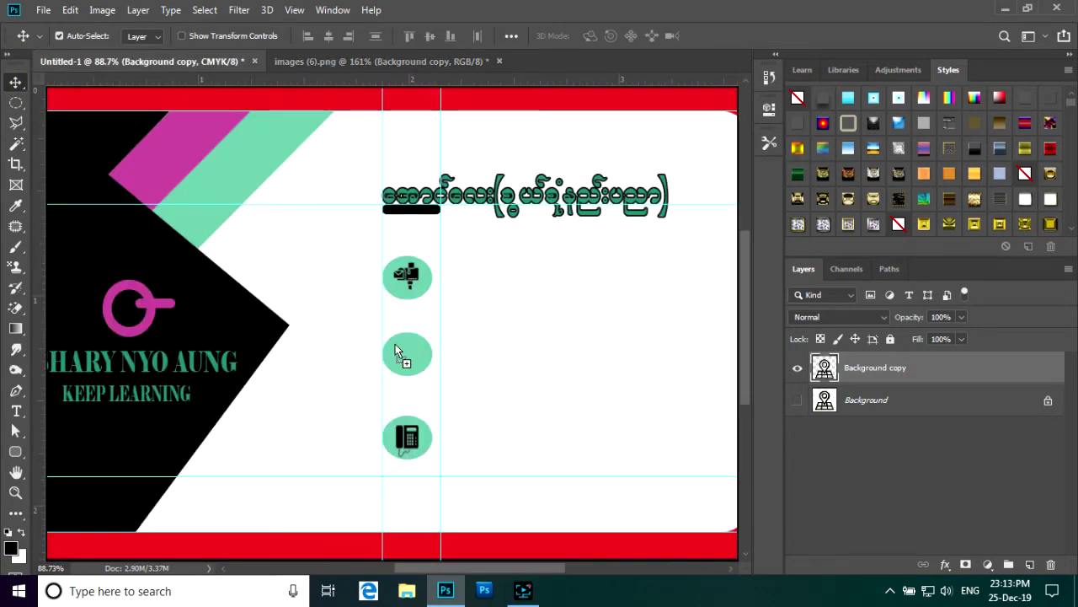
left_click_drag(399, 352, 401, 351)
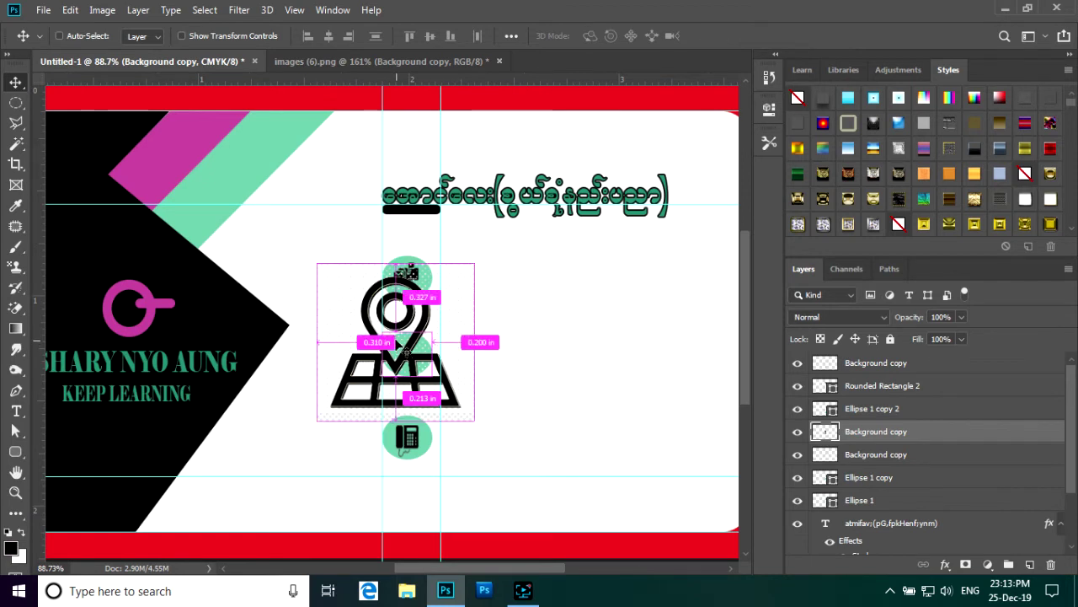
key("ctrl+t")
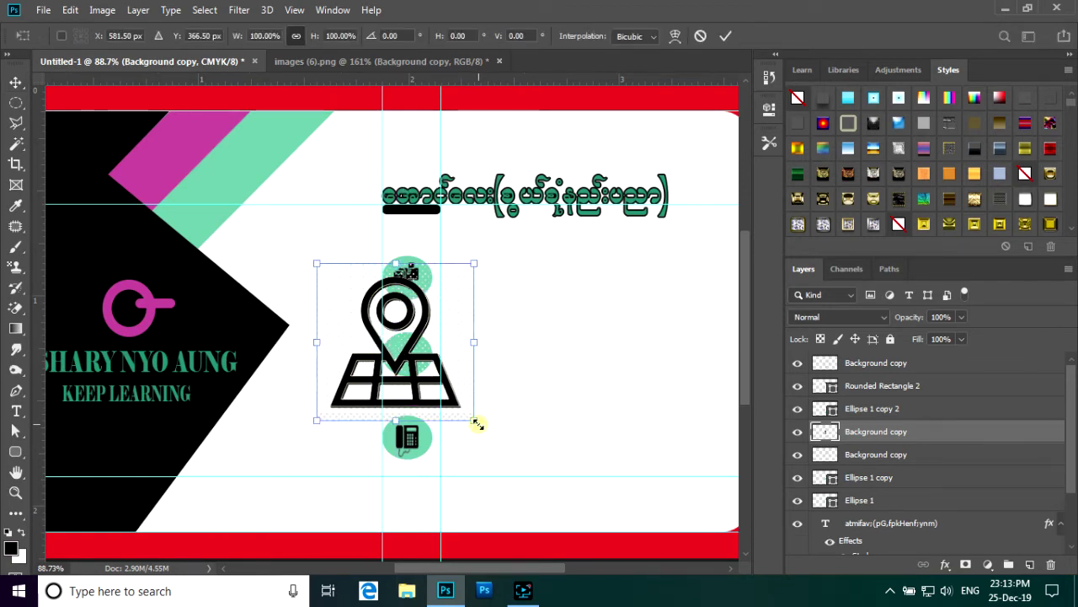
left_click_drag(477, 424, 411, 359)
left_click(727, 37)
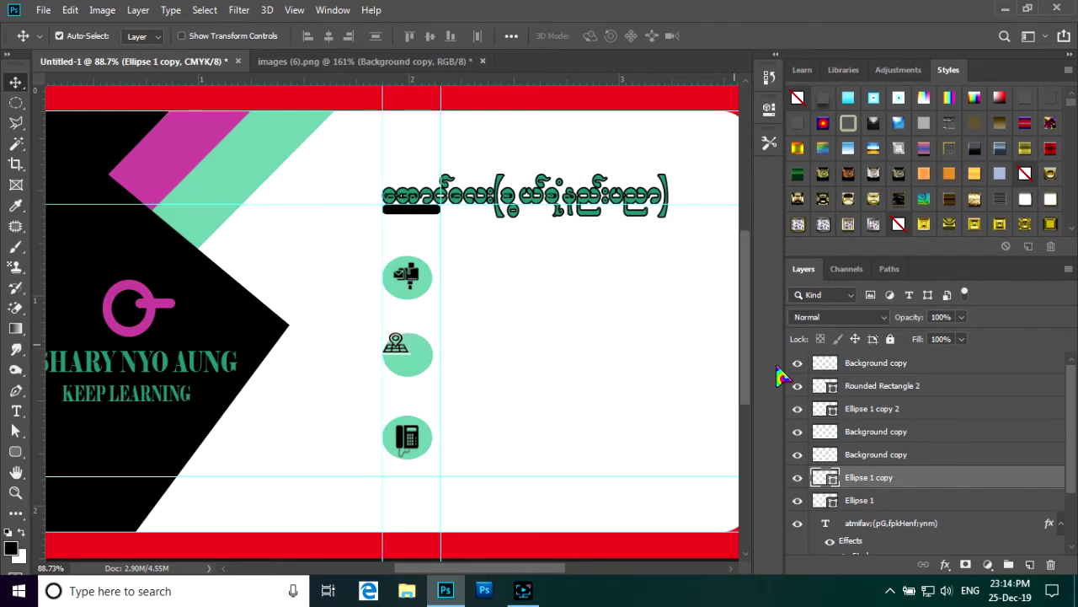
left_click(941, 362)
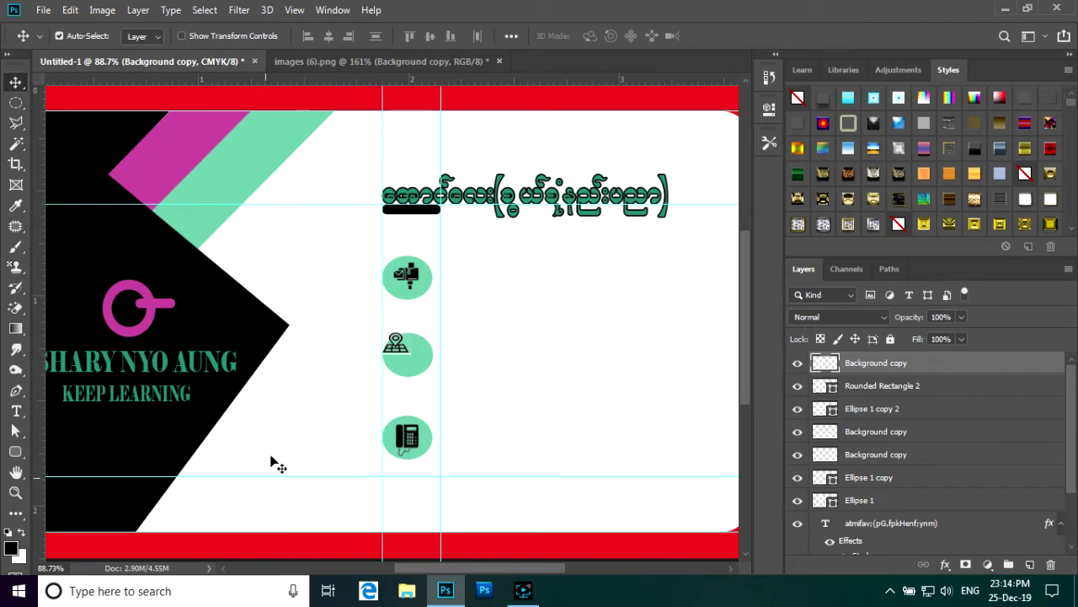
- Nudge the map-pin icon down and right until centred in the middle green circle
scroll(420, 371, "up", 3)
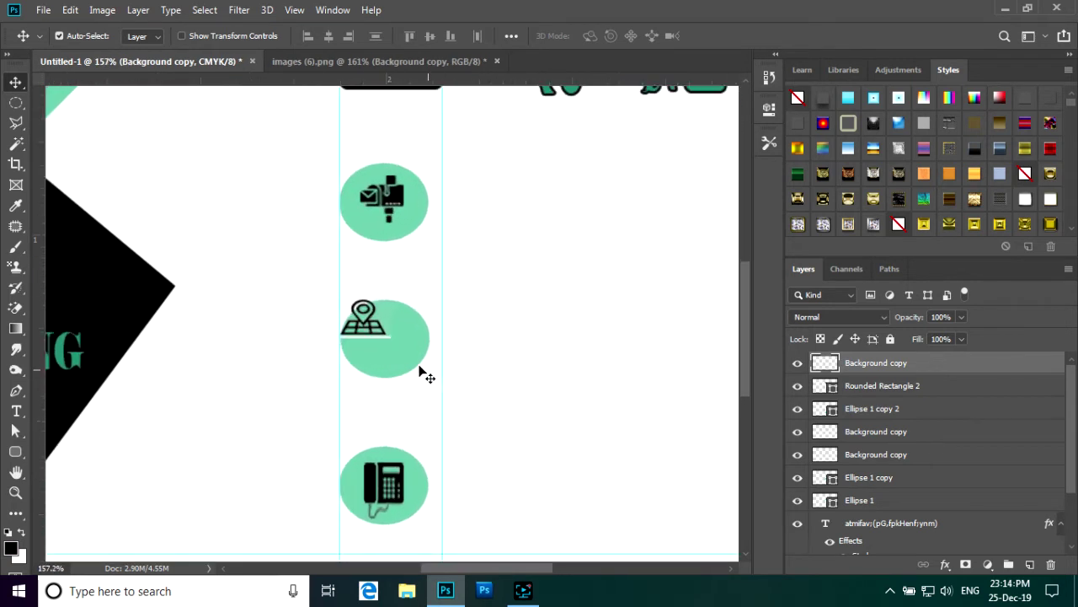
left_click(363, 309)
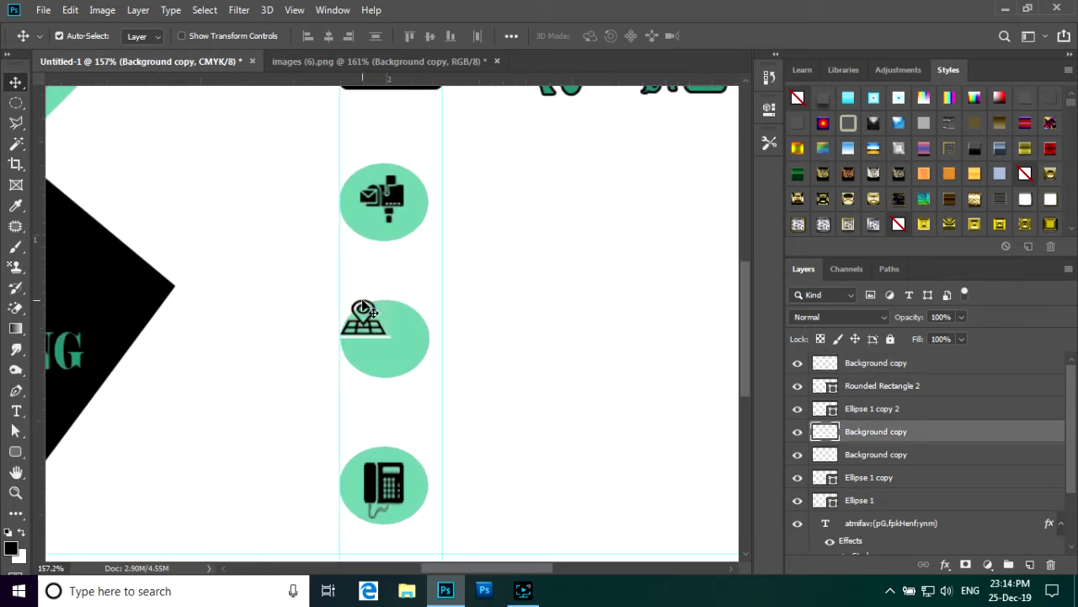
key("Down")
key("Down")
key("Down")
key("Down")
key("Down")
key("Down")
key("Down")
key("Right")
key("Right")
key("Right")
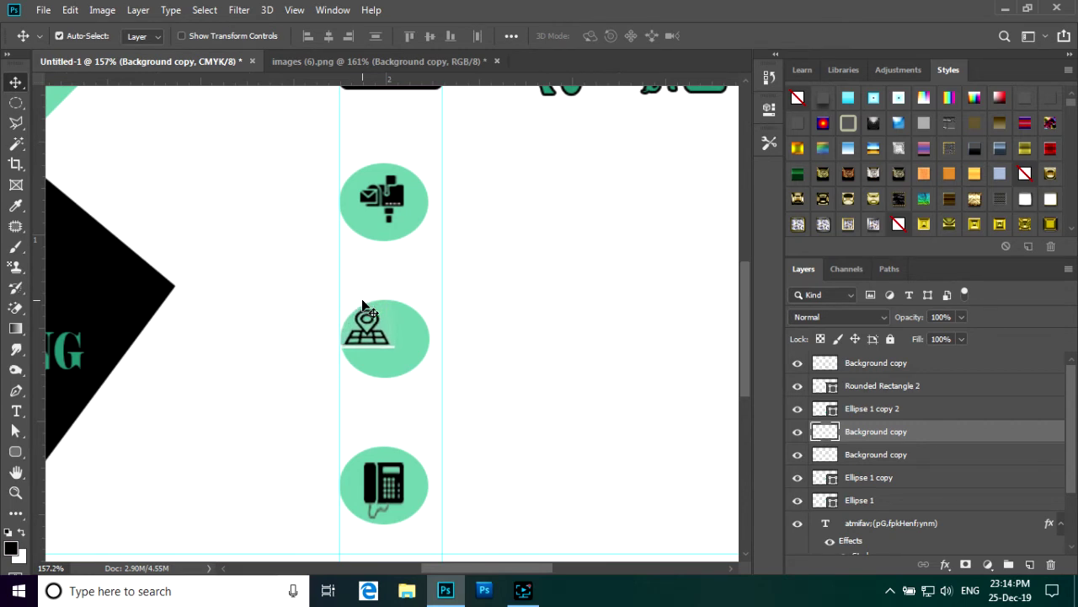
key("Right")
key("Right")
key("Right")
key("Right")
key("Right")
key("Right")
key("Right")
key("Right")
key("Right")
key("Right")
key("Right")
key("Down")
key("Down")
key("Down")
key("Down")
key("Down")
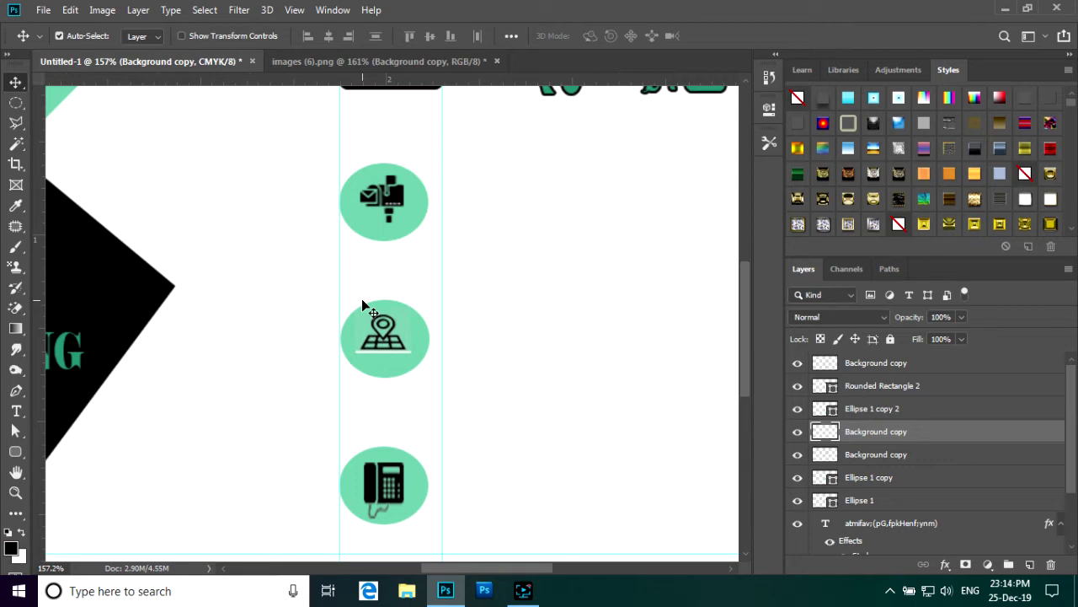
scroll(388, 262, "down", 3)
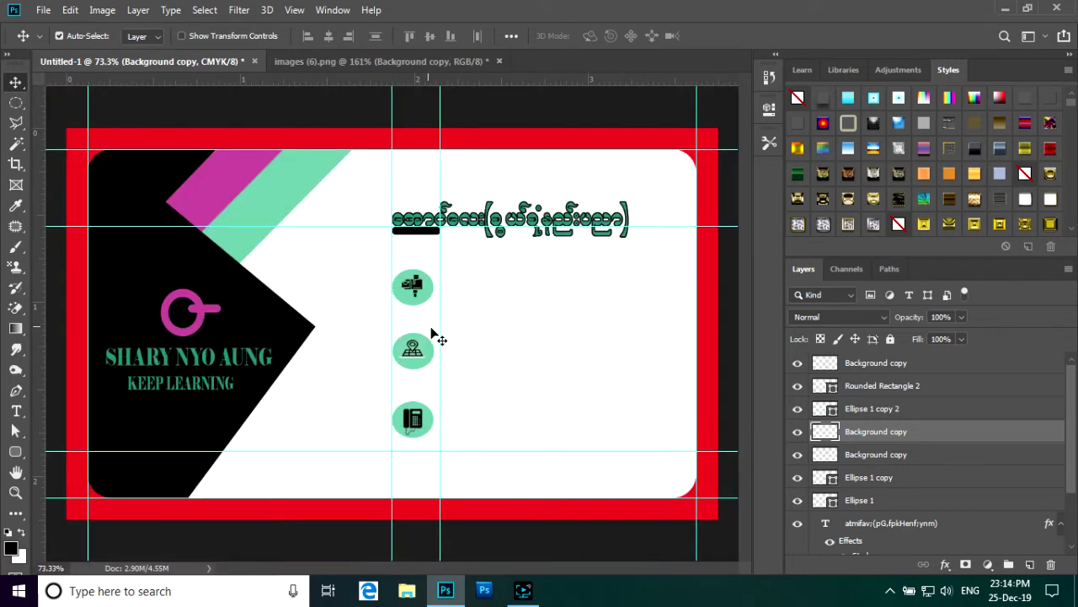
scroll(442, 380, "up", 1)
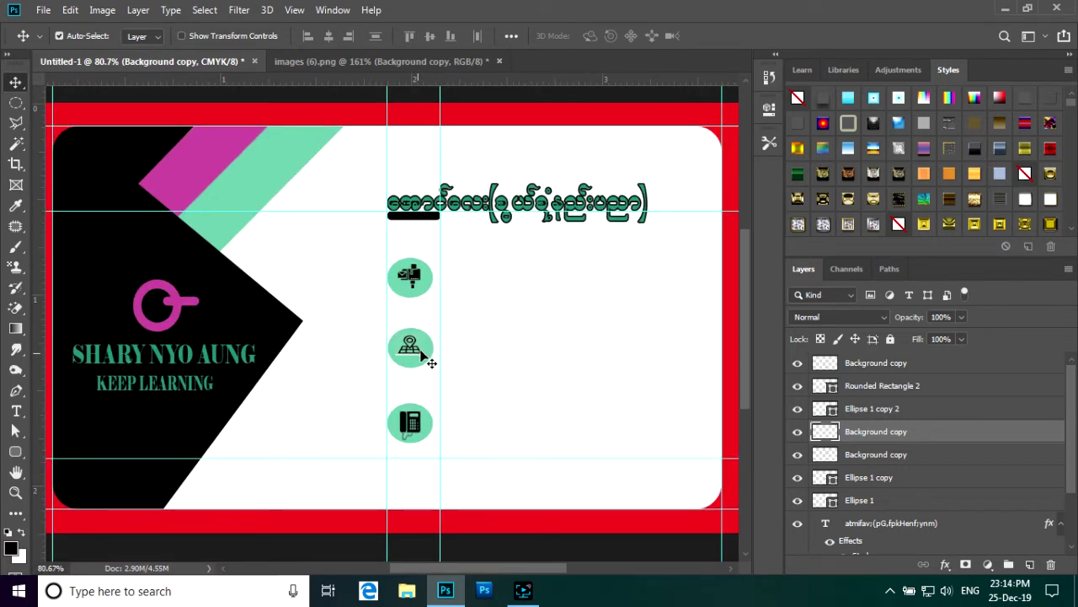
scroll(434, 358, "down", 3)
scroll(444, 359, "up", 2)
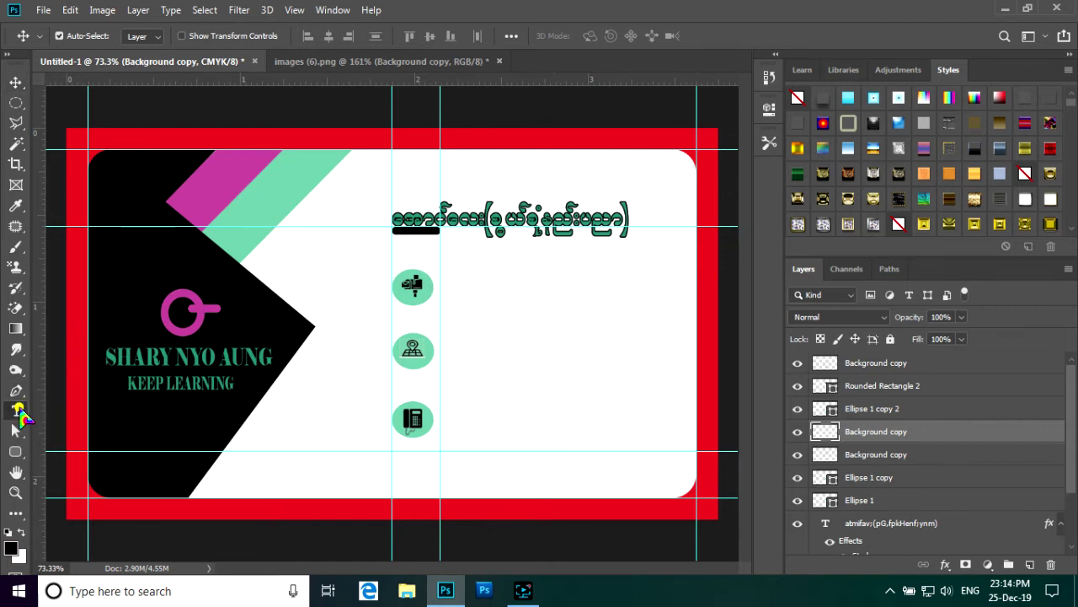
- Start an Elephant-font text line beside the mailbox icon and type the contact e-mail address
left_click(15, 410)
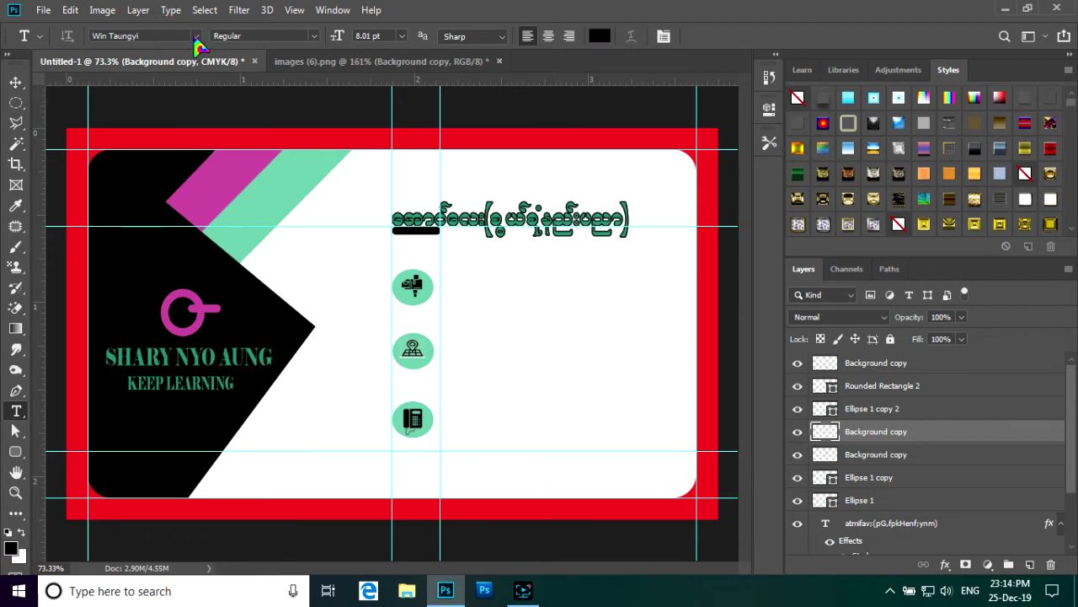
left_click(196, 36)
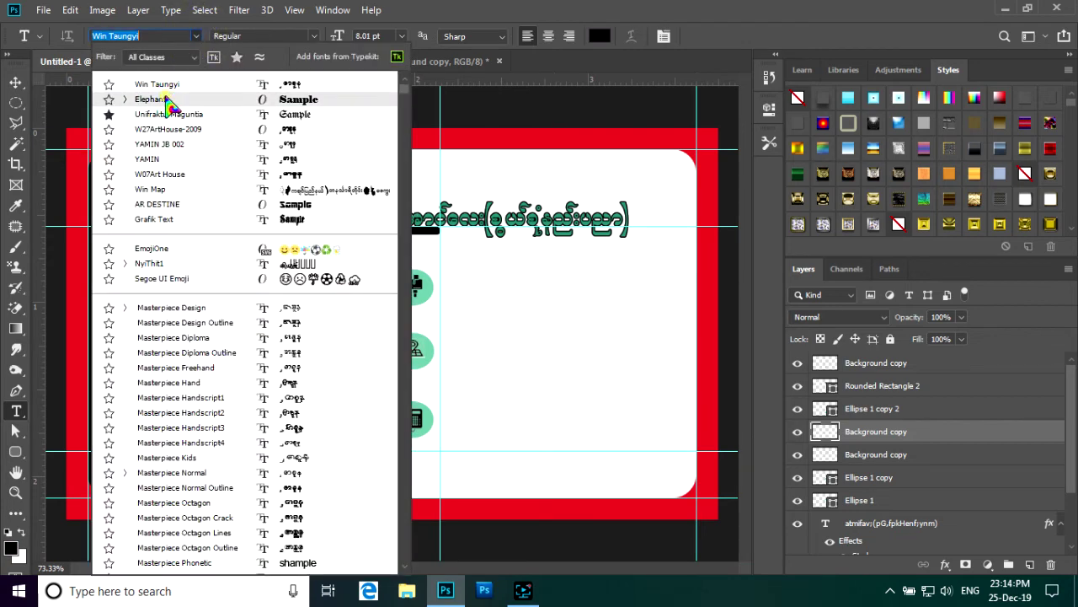
left_click(160, 99)
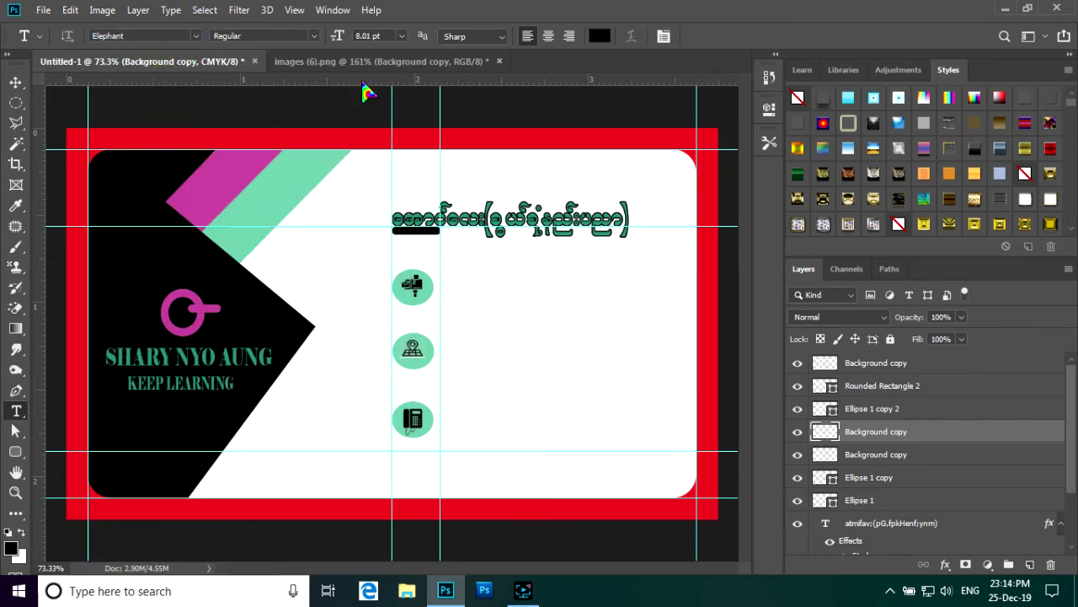
left_click(440, 288)
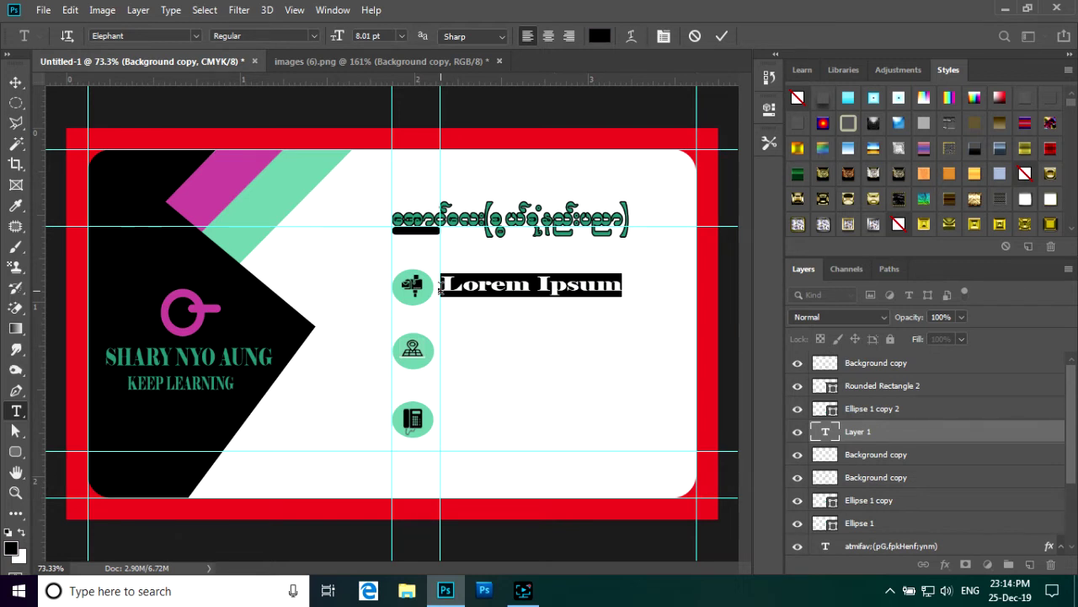
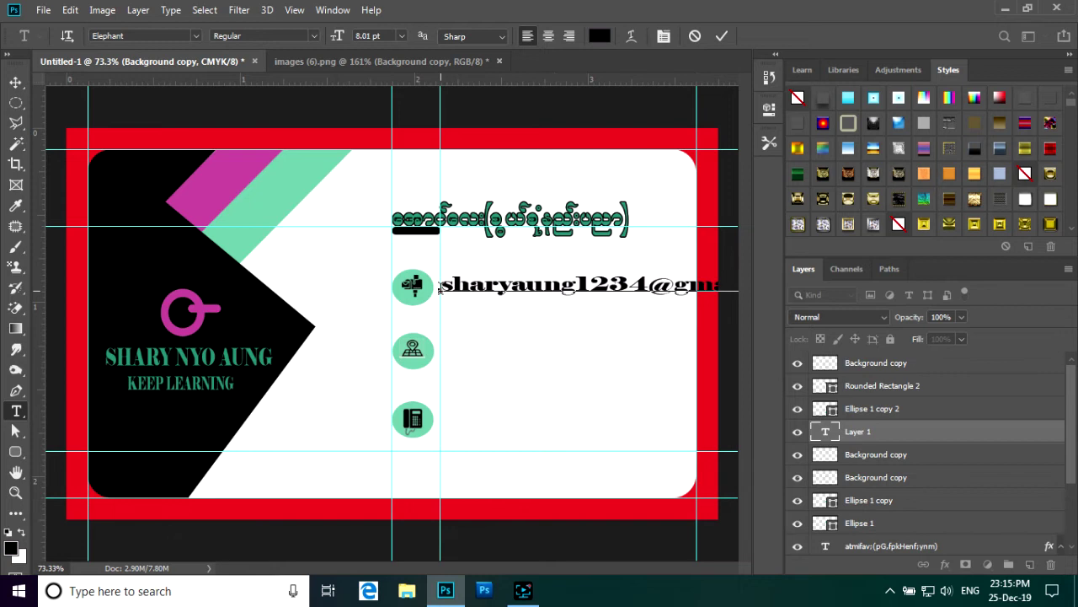
- Shrink and condense the e-mail text, then place it just right of the mailbox circle
left_click(721, 36)
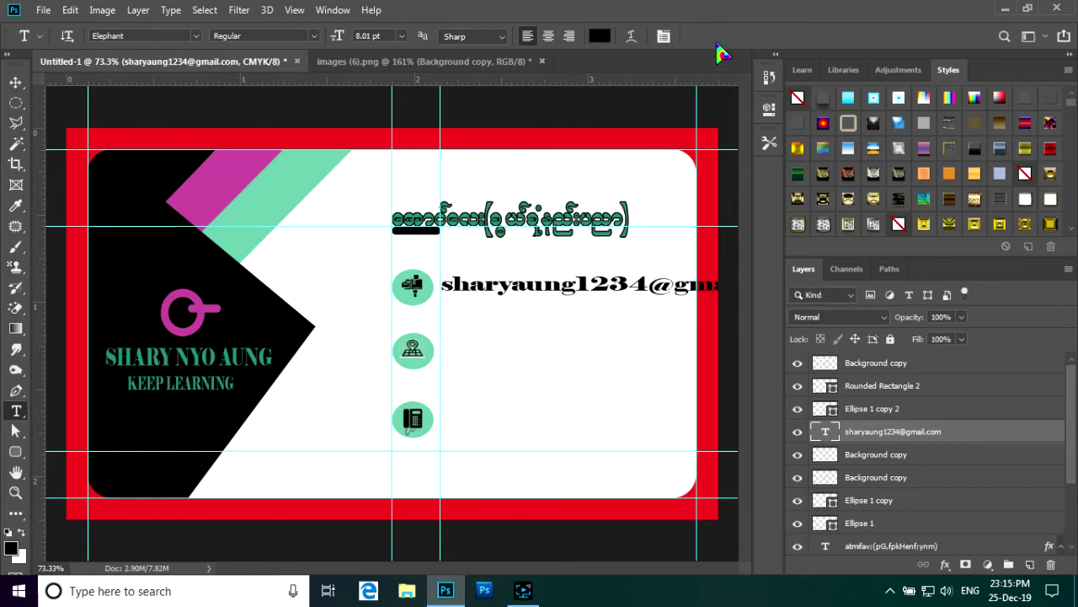
key("ctrl+t")
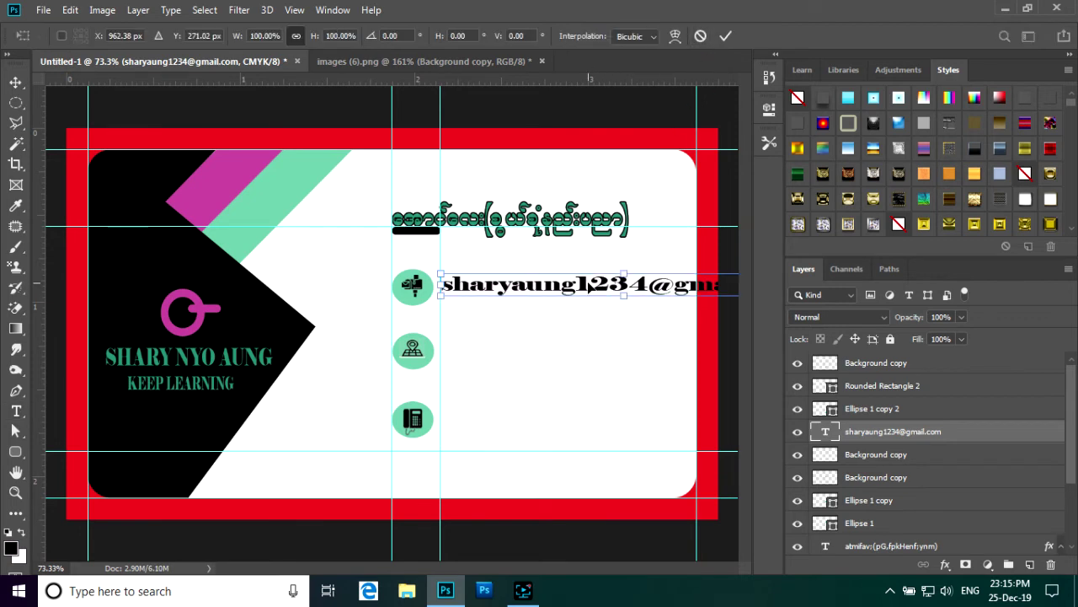
left_click_drag(589, 287, 433, 270)
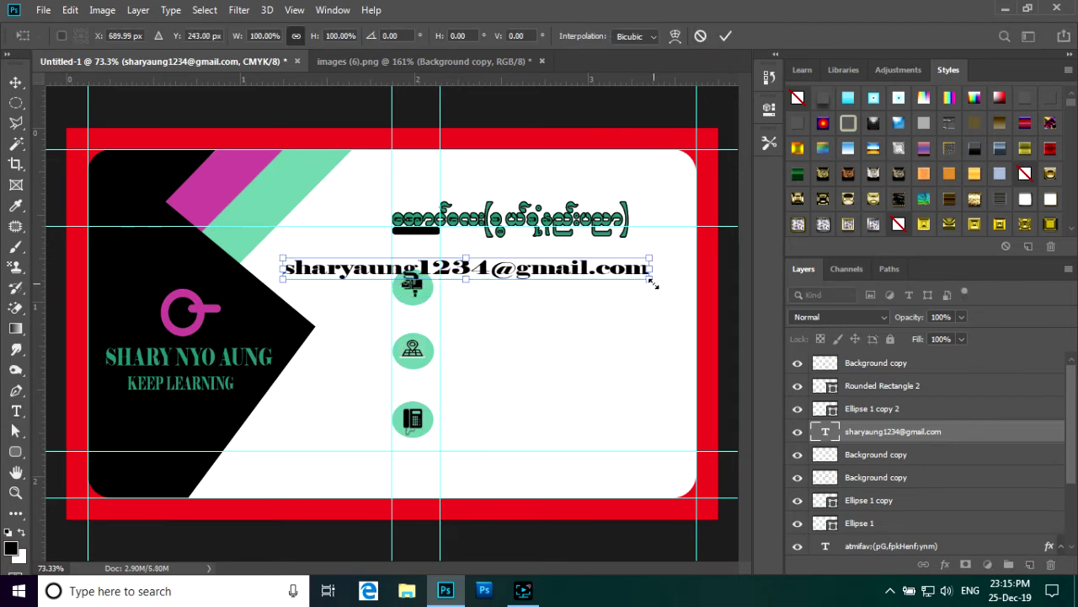
left_click_drag(651, 282, 561, 286)
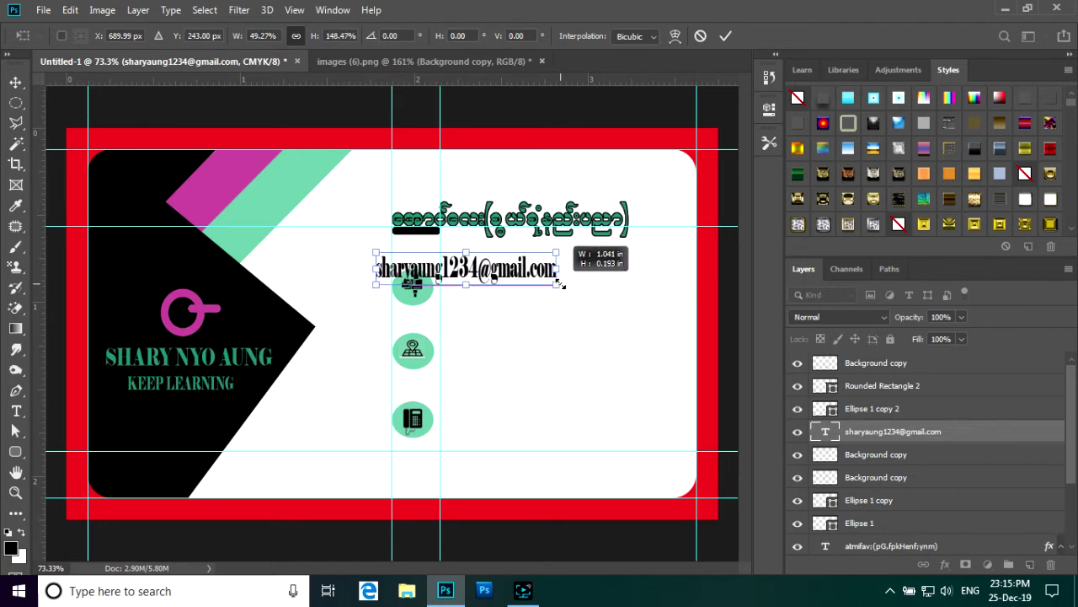
left_click(725, 35)
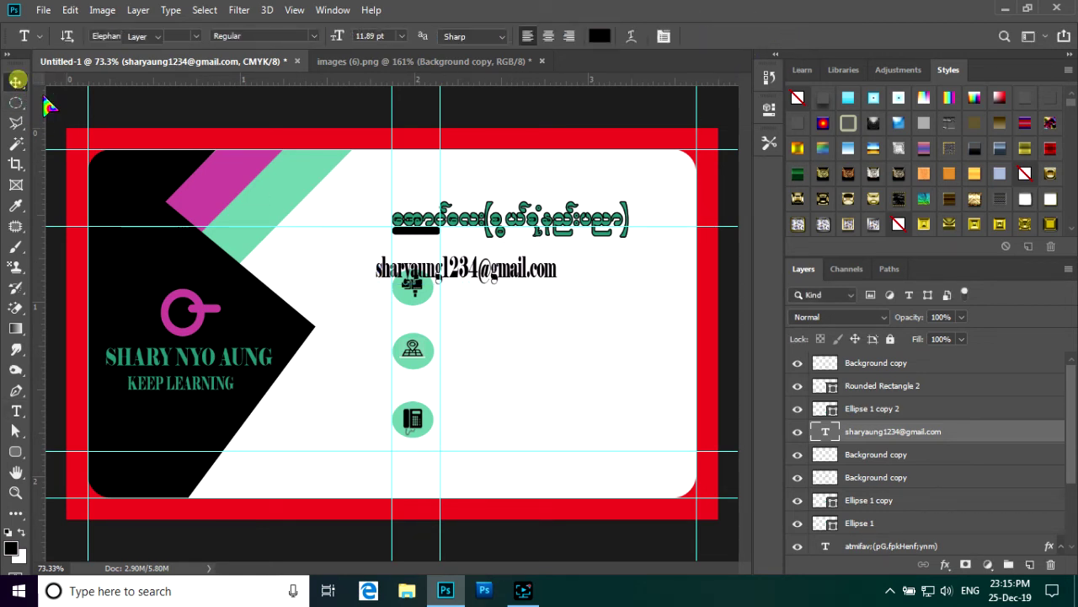
left_click(15, 81)
left_click_drag(501, 273, 567, 287)
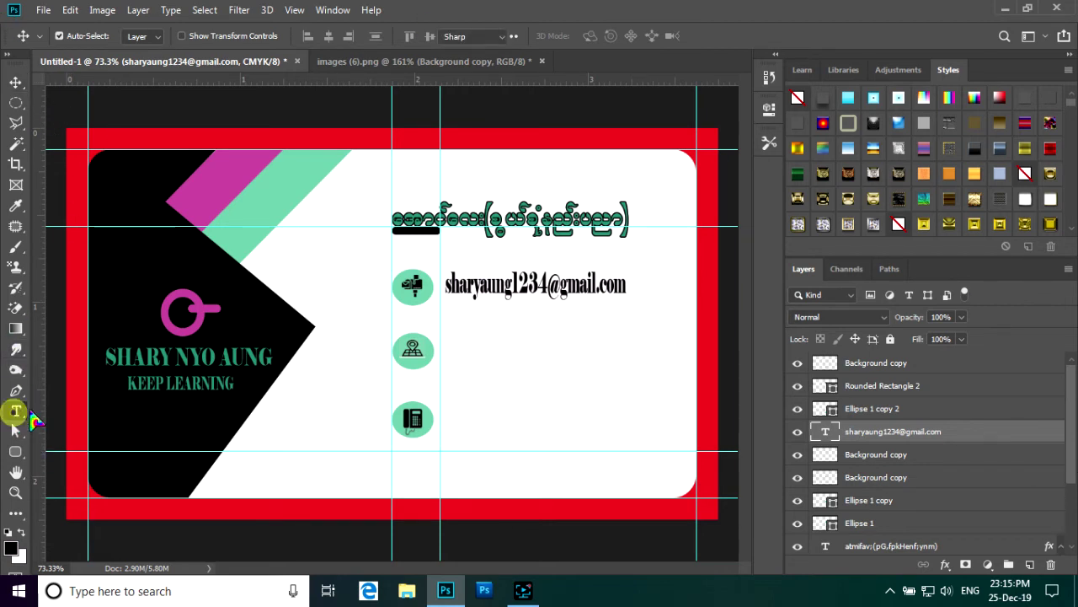
left_click(16, 411)
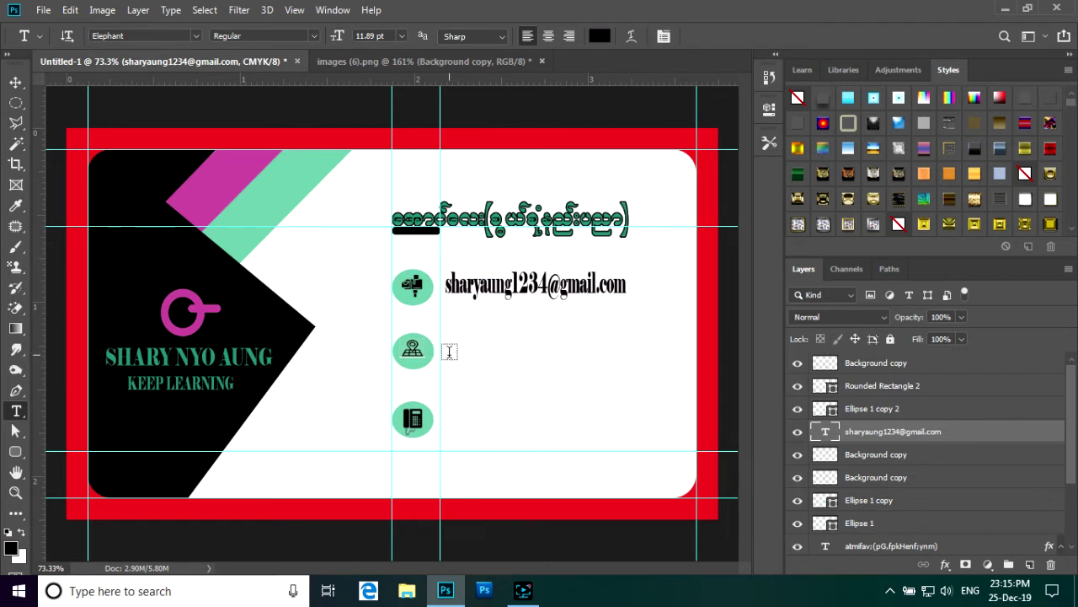
- Type the contact's two-line address as text beside the location icon
left_click(448, 354)
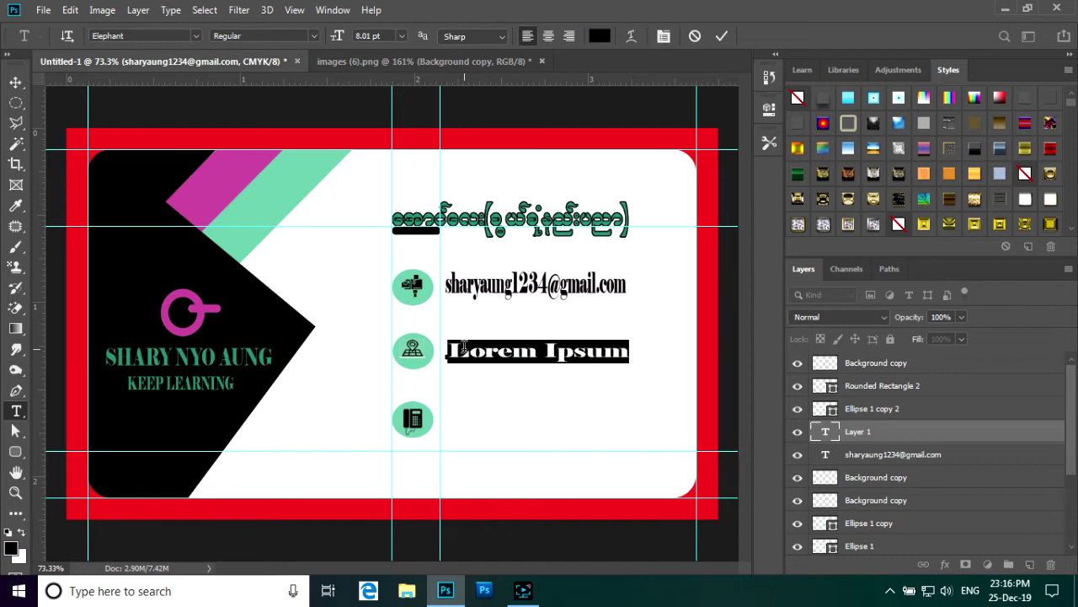
type("T")
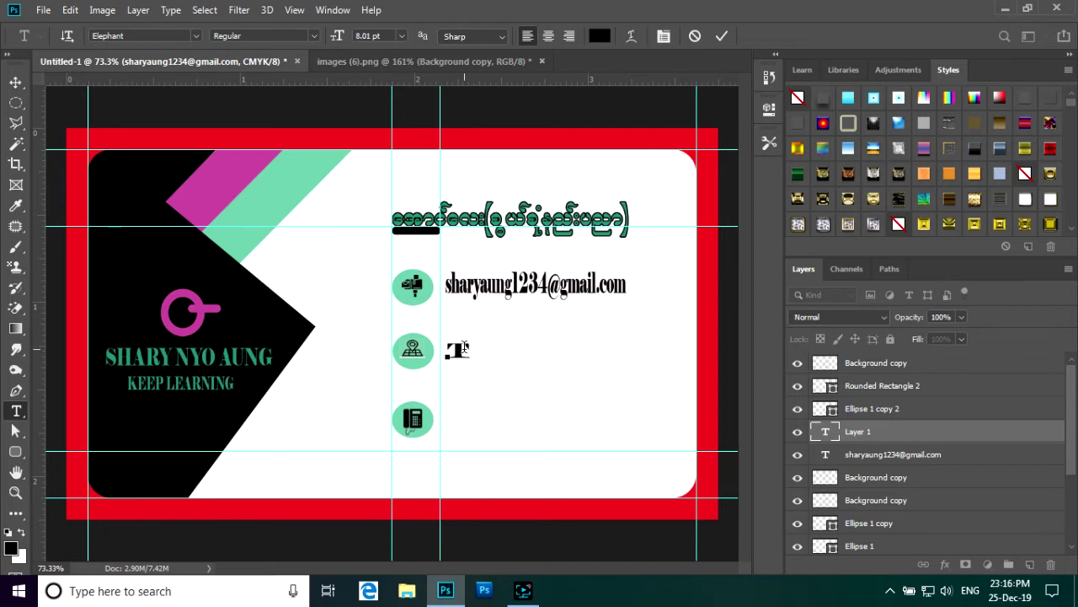
type("hailand")
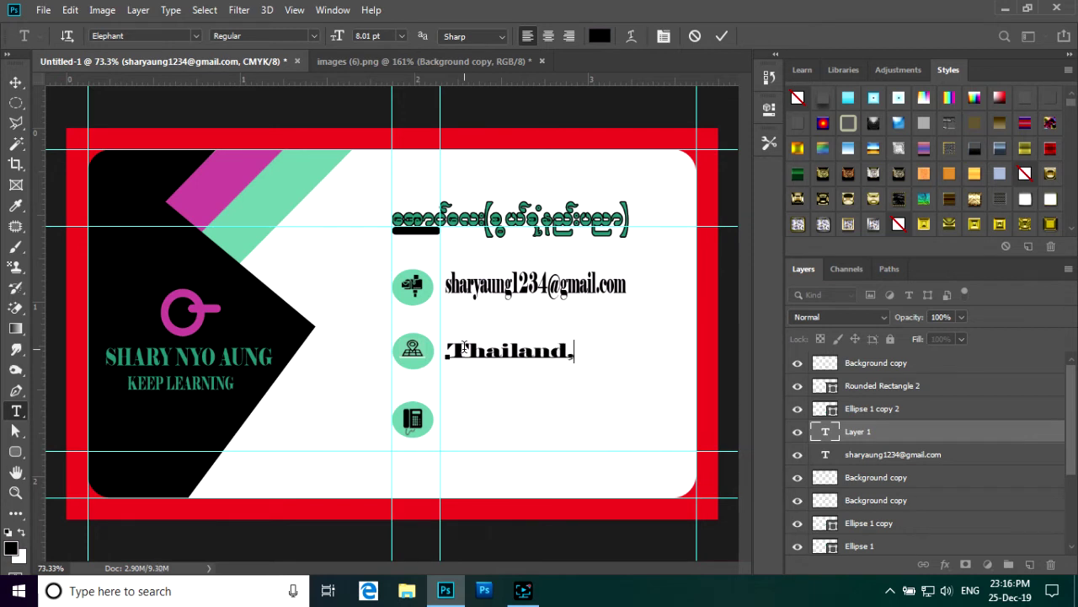
type(",Samut")
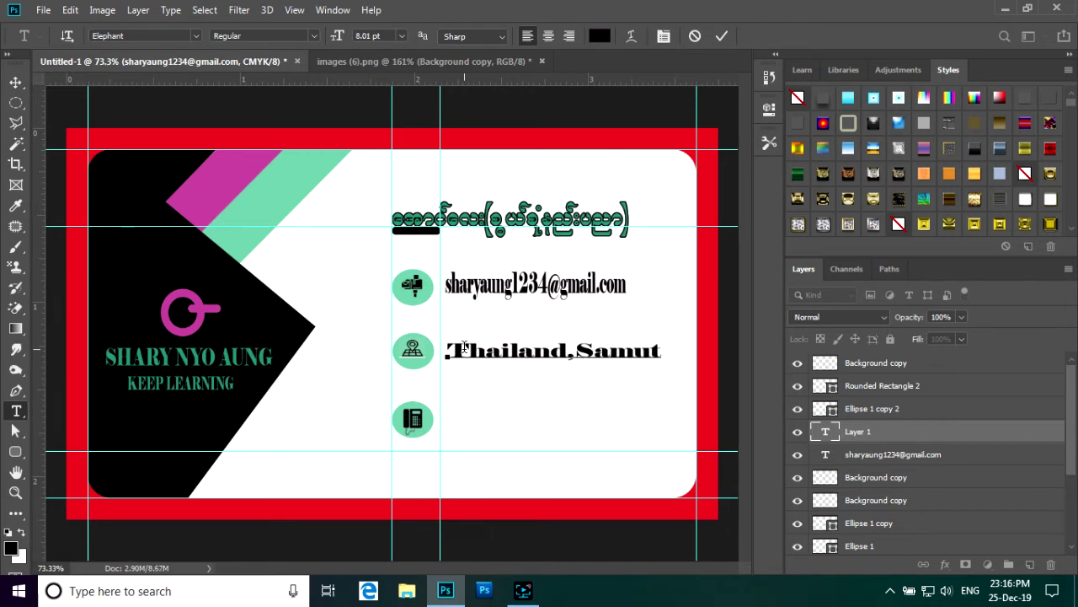
type(" Sak")
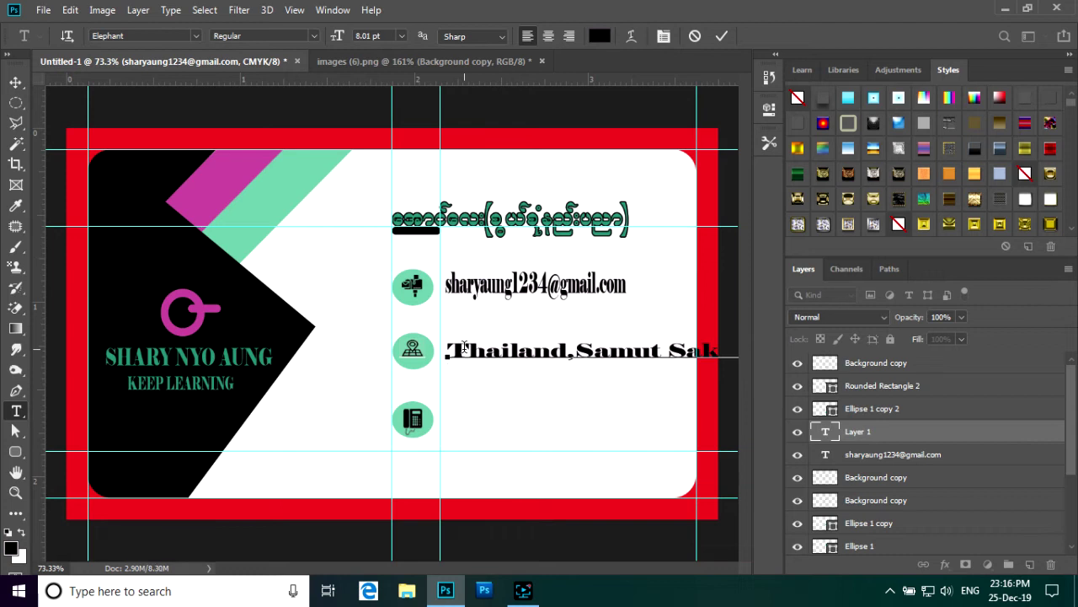
type("Mahar")
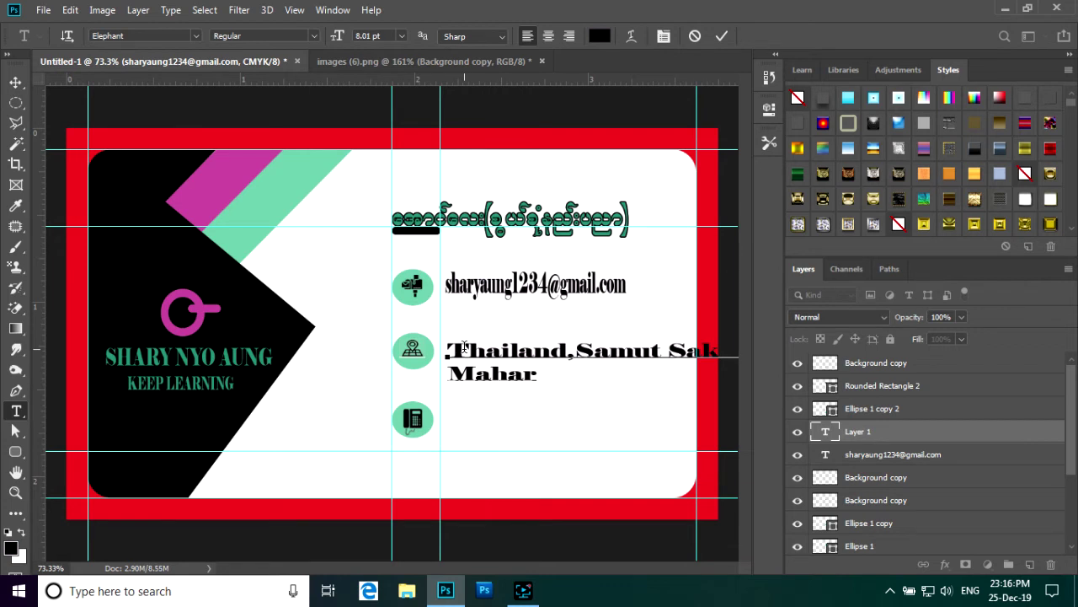
type(" Chai")
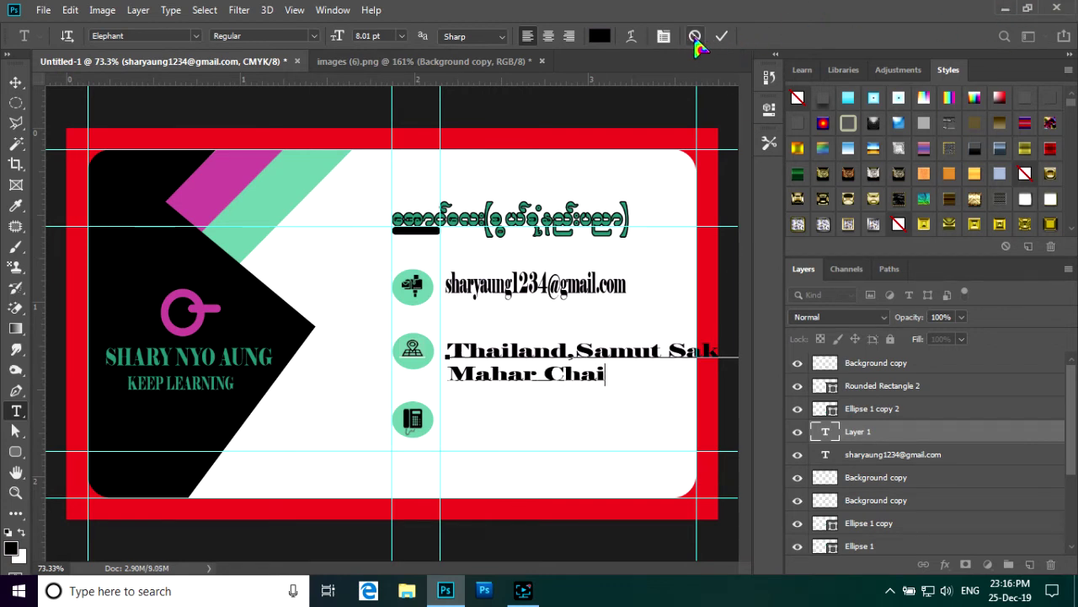
left_click(721, 35)
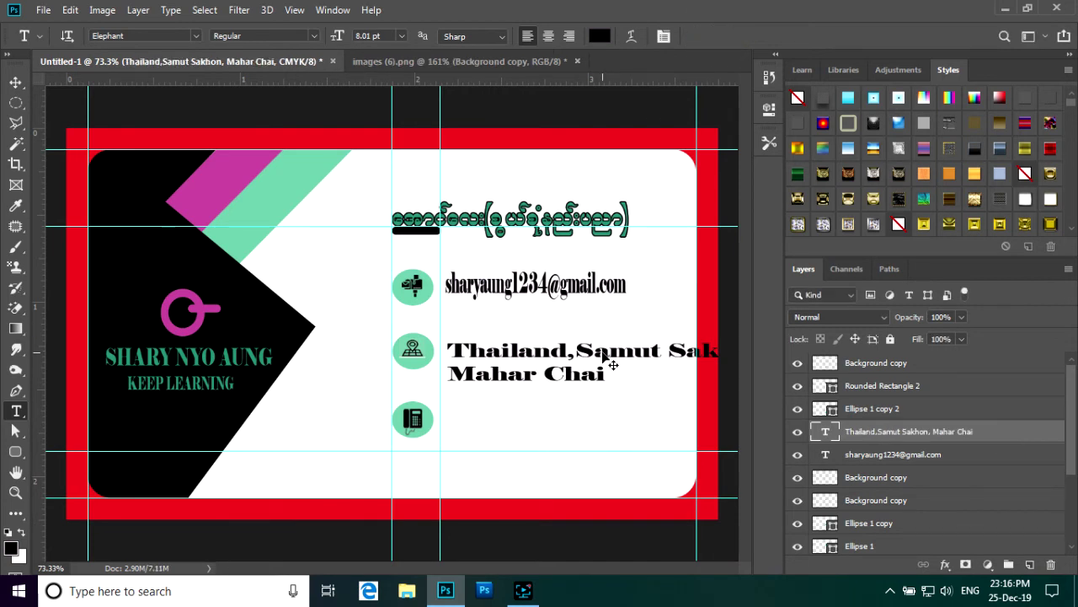
- Condense the address text narrower and line it up under the e-mail text
key("ctrl+t")
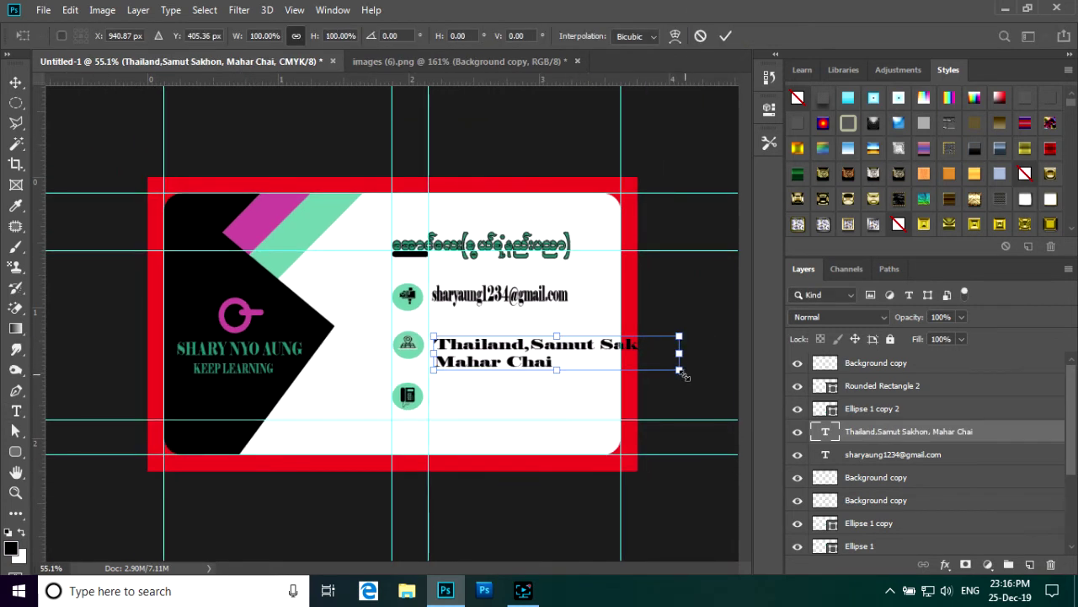
left_click_drag(683, 374, 630, 373)
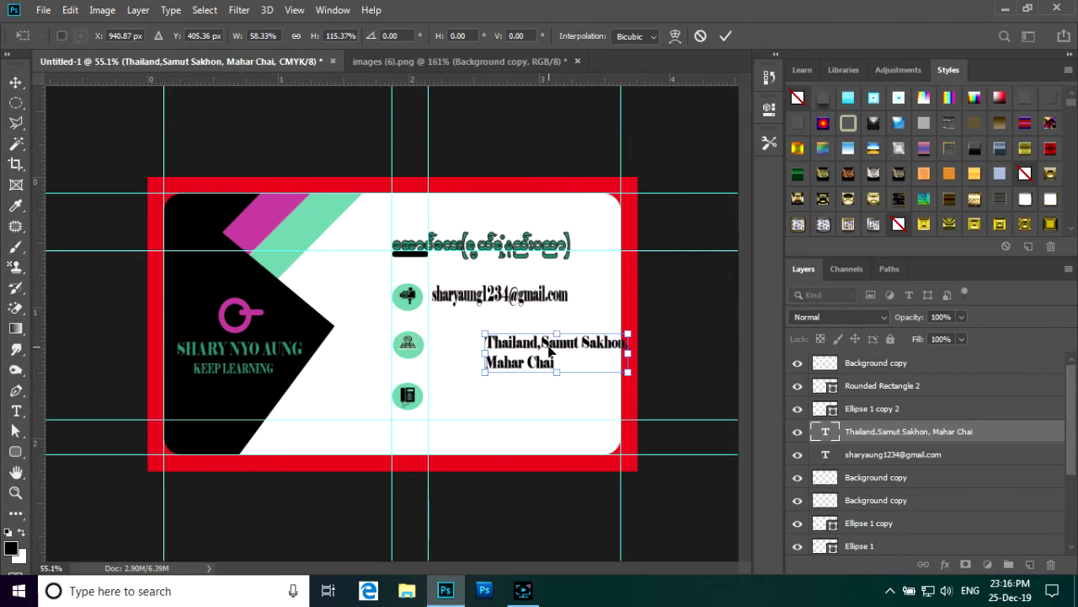
left_click(725, 36)
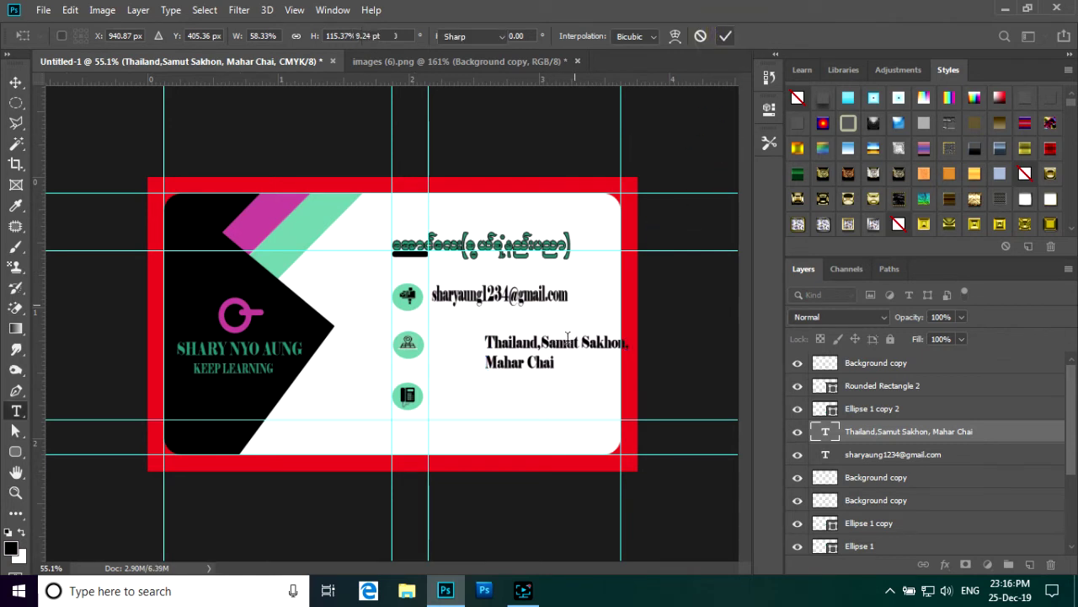
left_click(17, 83)
left_click_drag(562, 342, 520, 341)
key("ctrl+plus")
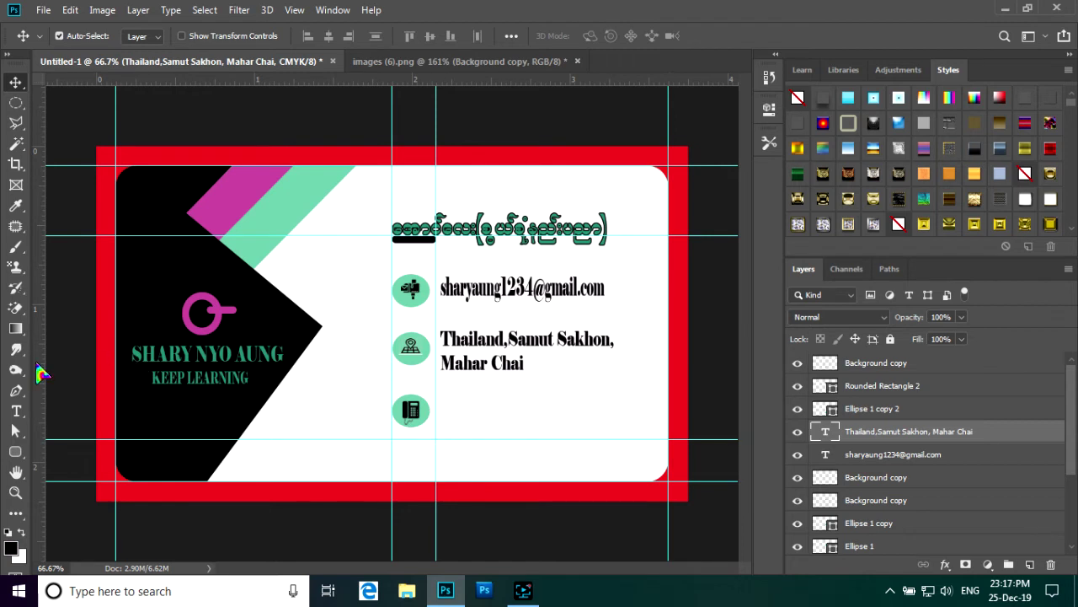
left_click(16, 412)
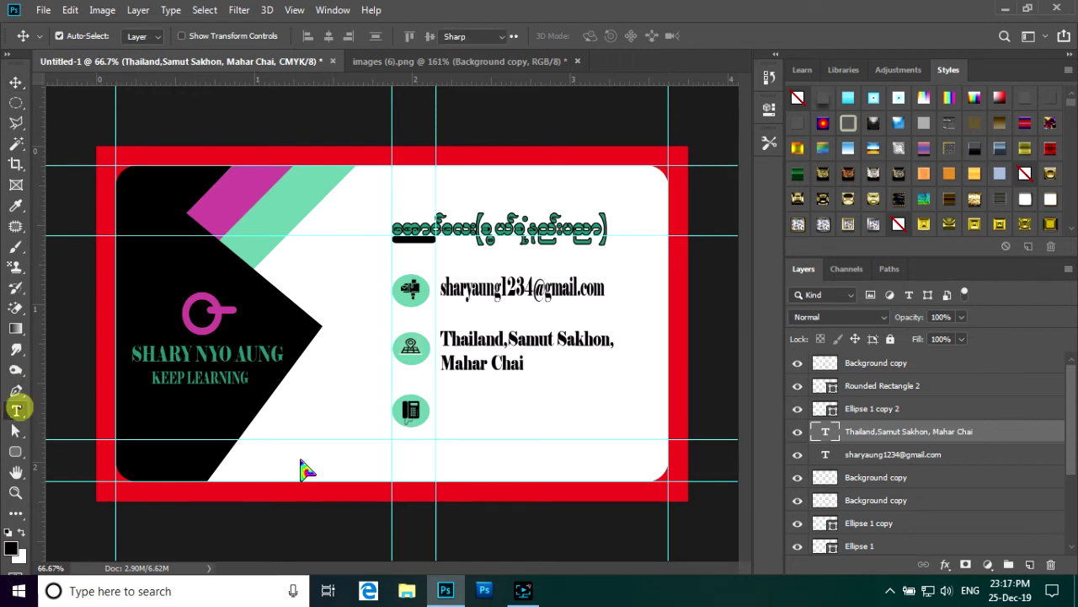
- Type the contact's two phone numbers as text beside the phone icon
left_click(439, 407)
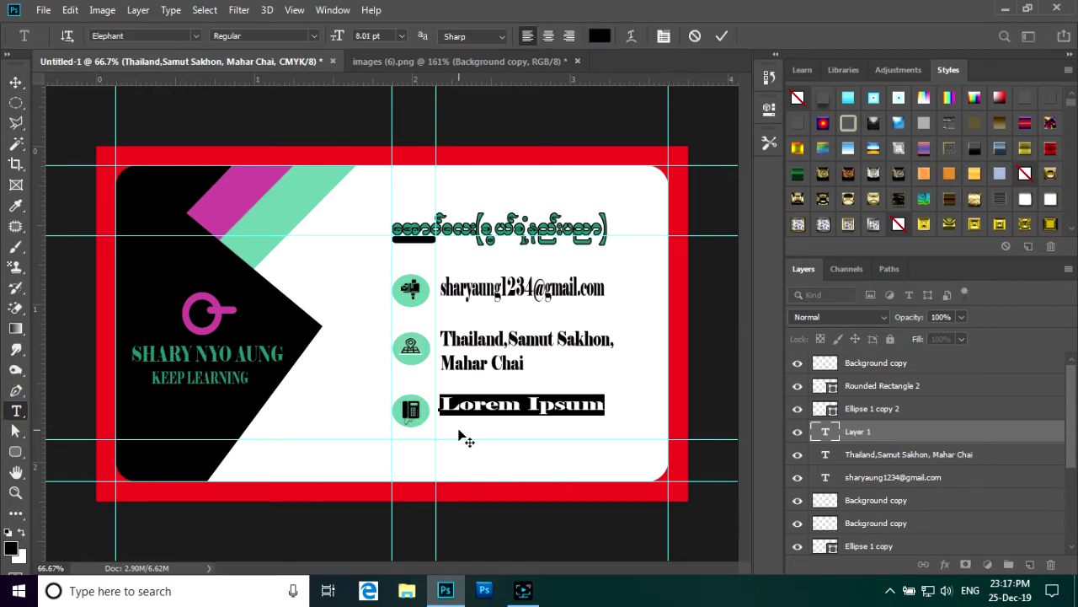
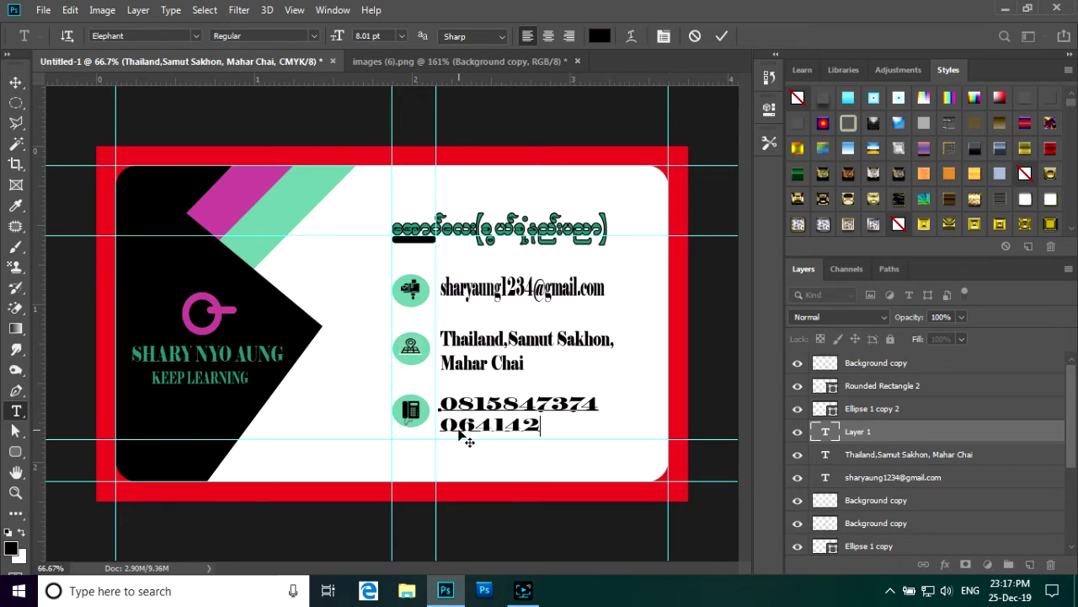
left_click(721, 35)
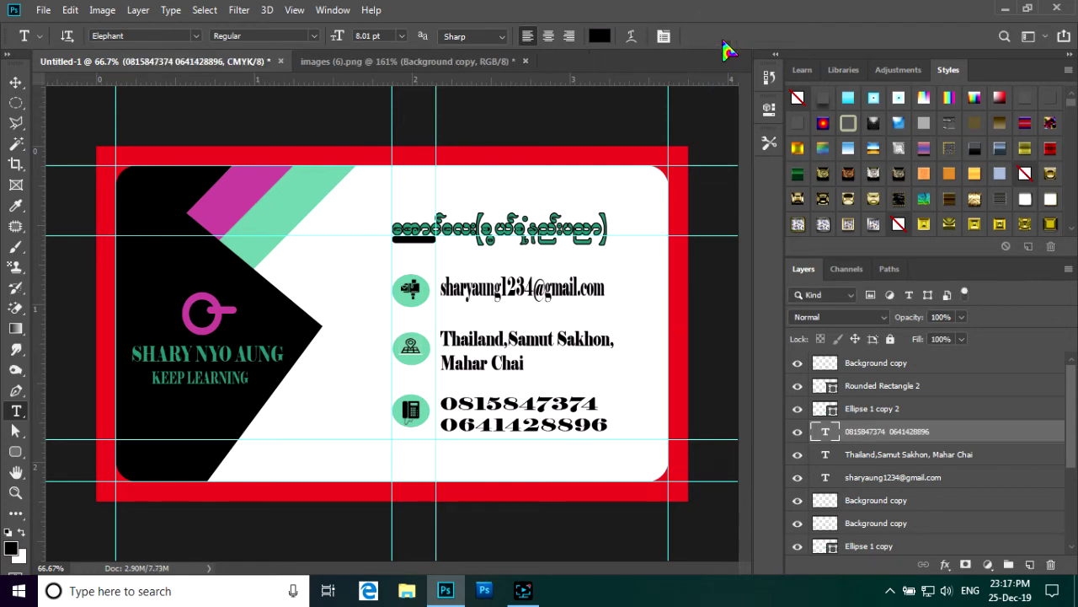
- Shrink the phone-number text and move it left, right beside the phone icon
key("ctrl+t")
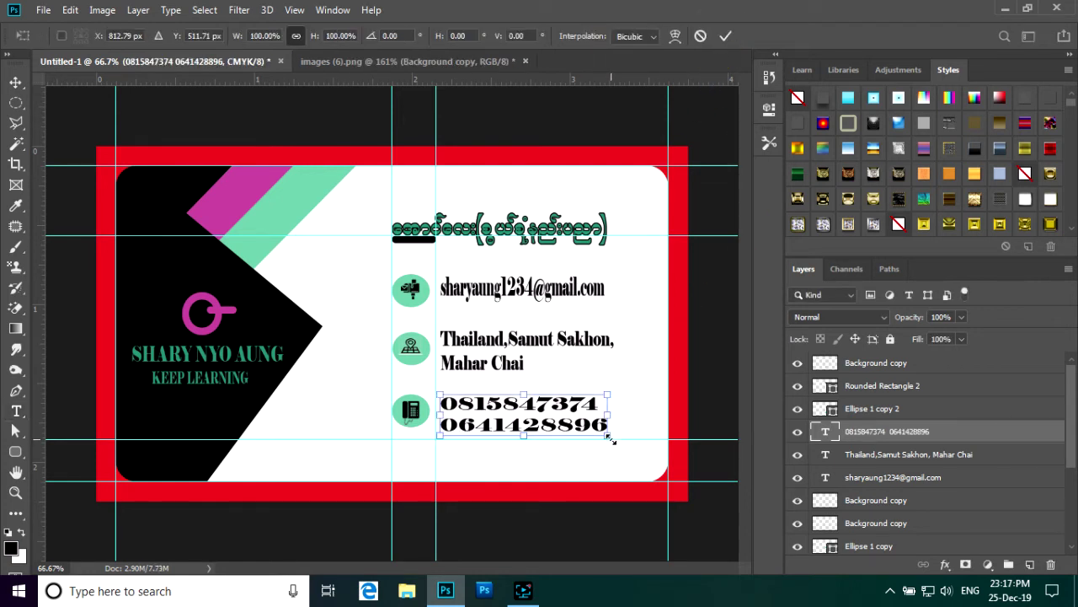
left_click_drag(611, 439, 588, 431)
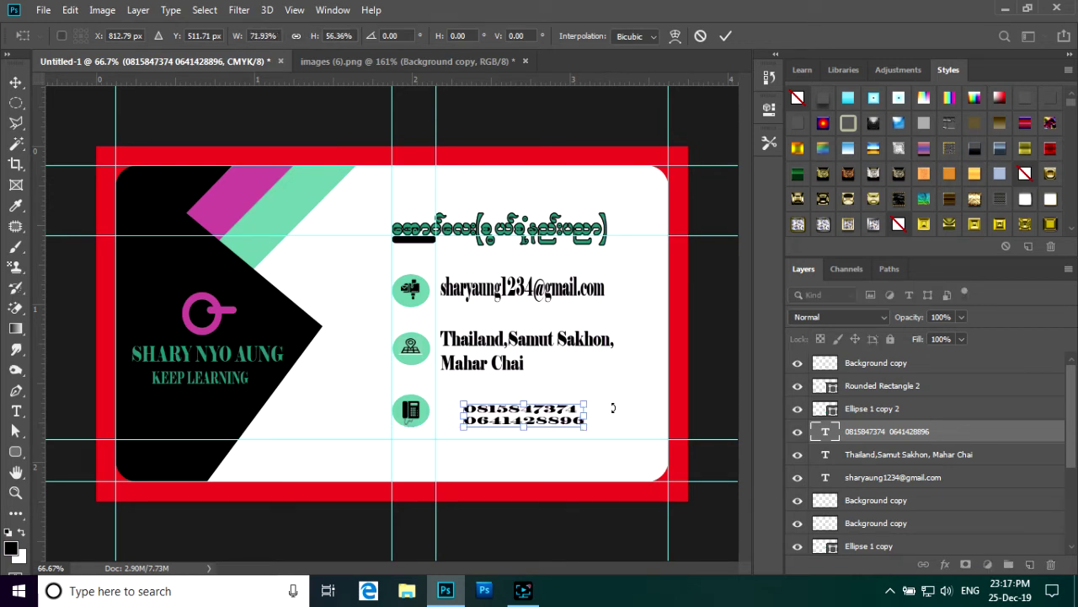
left_click(724, 35)
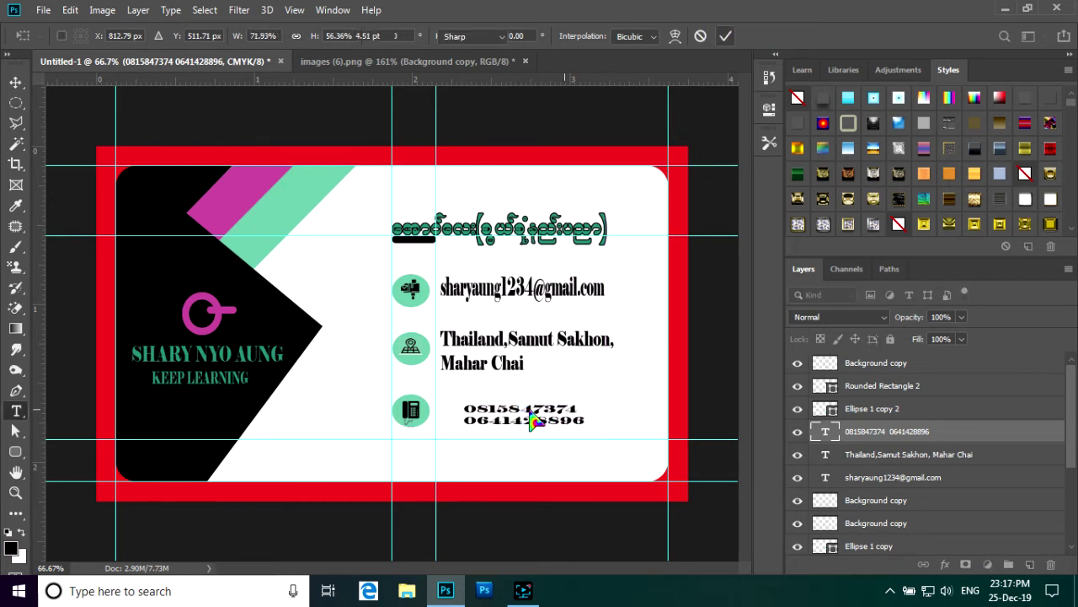
left_click(15, 81)
left_click_drag(520, 409, 491, 405)
scroll(522, 371, "down", 3)
scroll(539, 345, "up", 3)
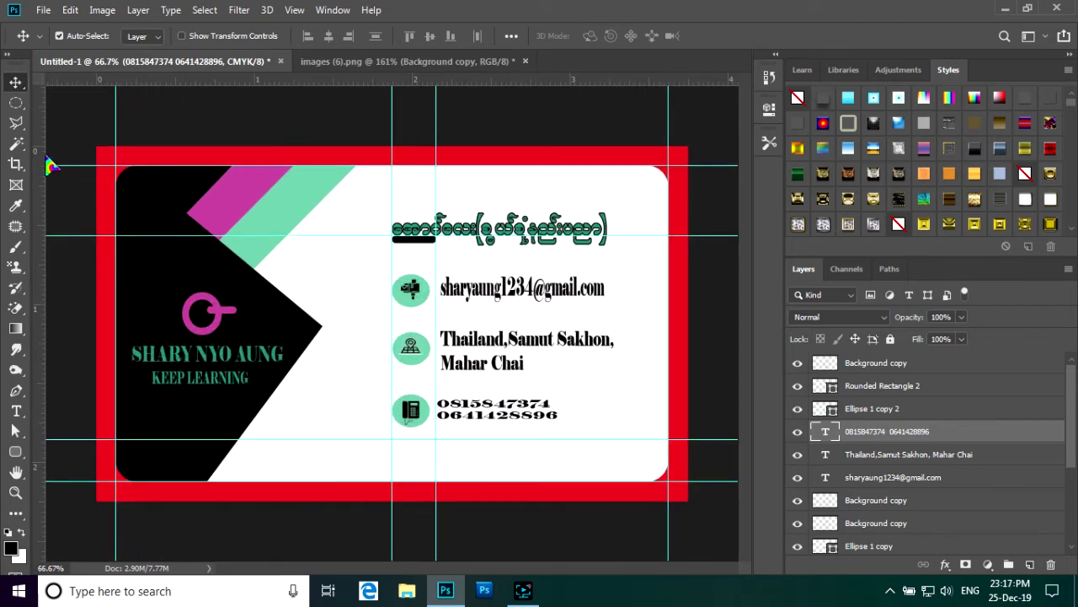
- Recolour the e-mail, address and phone text layers together to dark grey #5a5559
left_click(977, 477, "shift")
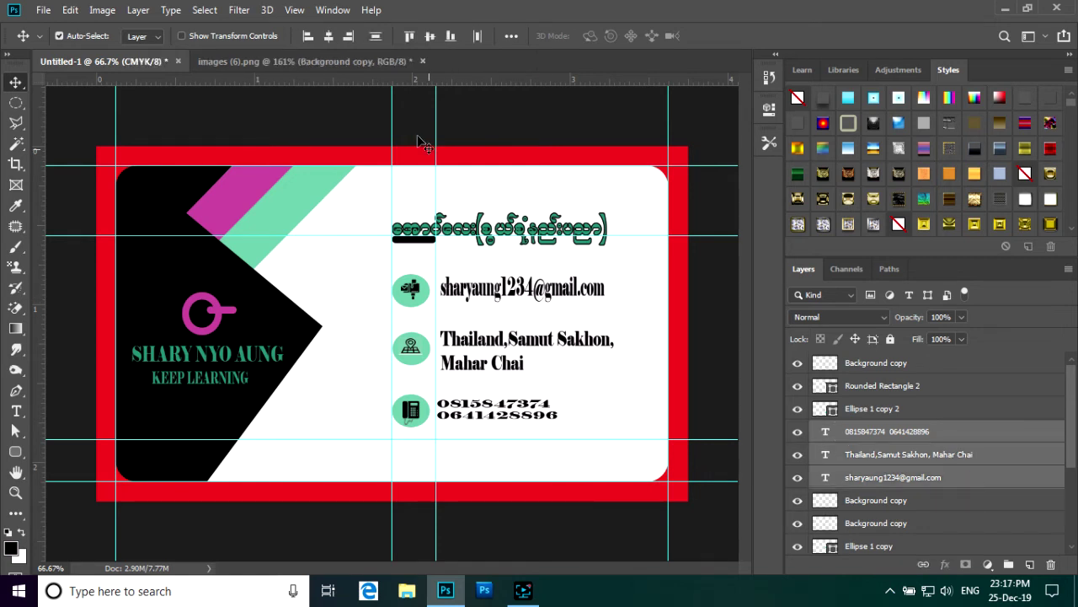
left_click(16, 410)
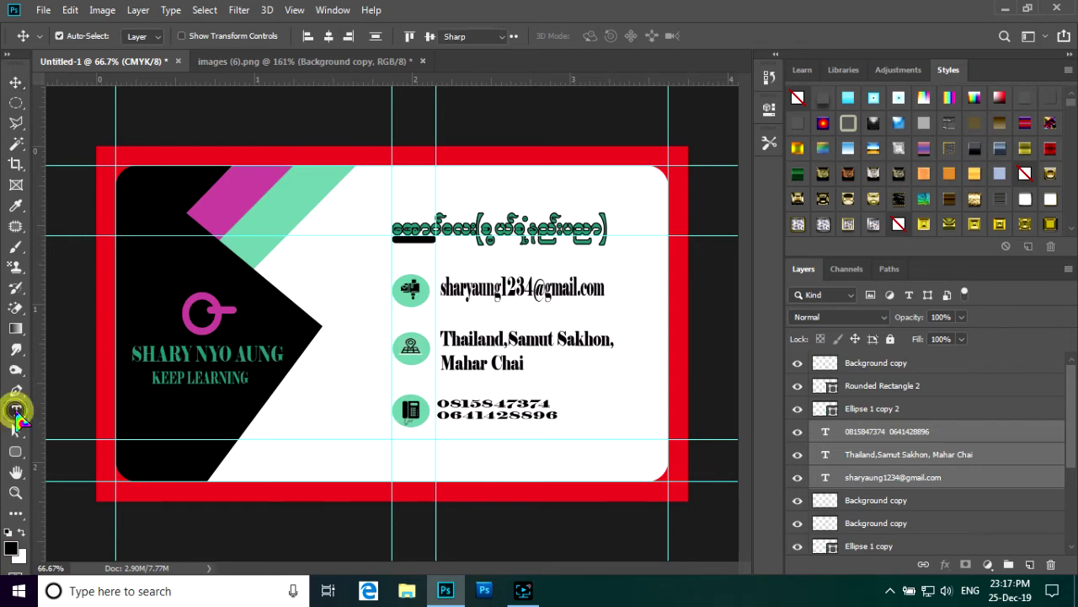
left_click(595, 36)
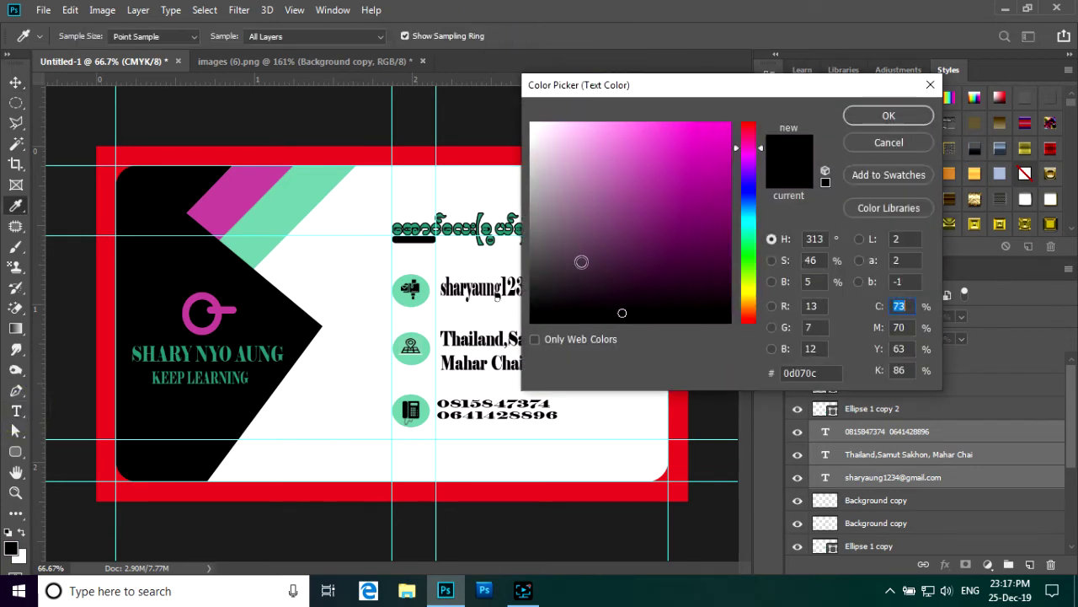
left_click(541, 251)
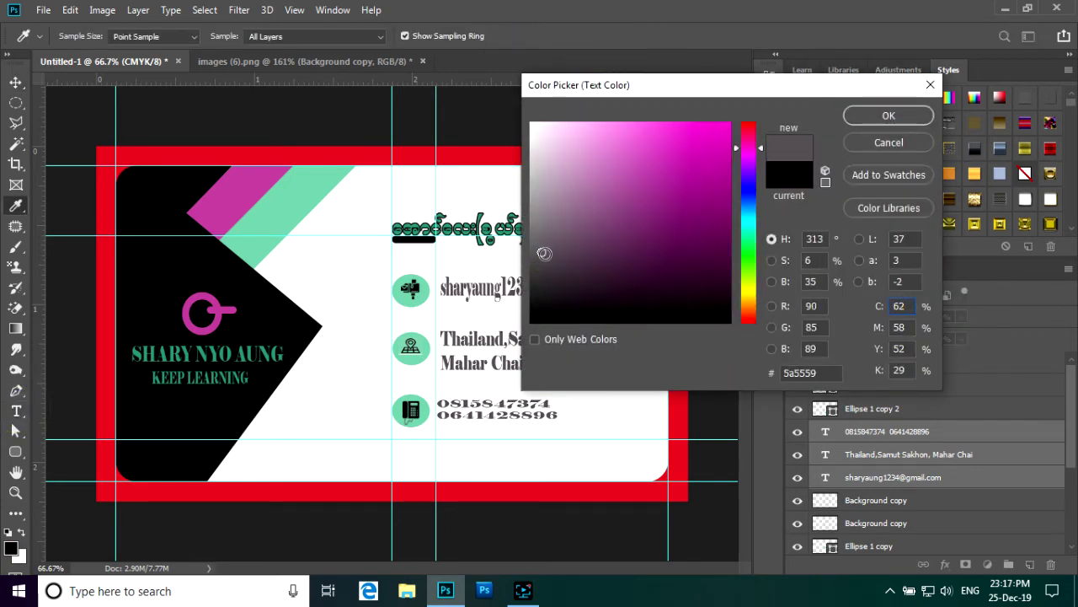
left_click(890, 118)
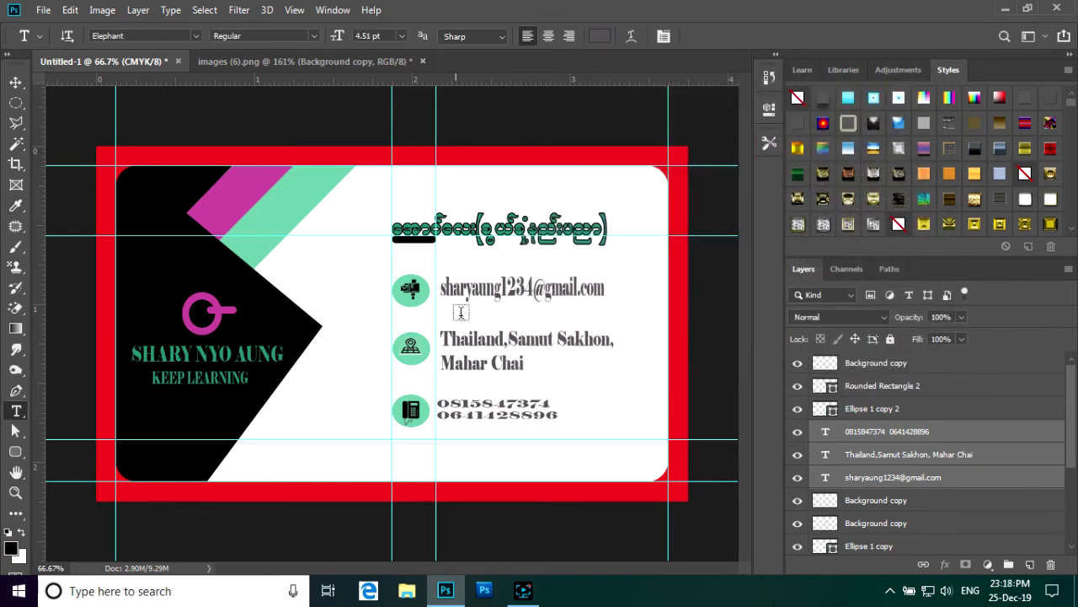
scroll(484, 325, "down", 2)
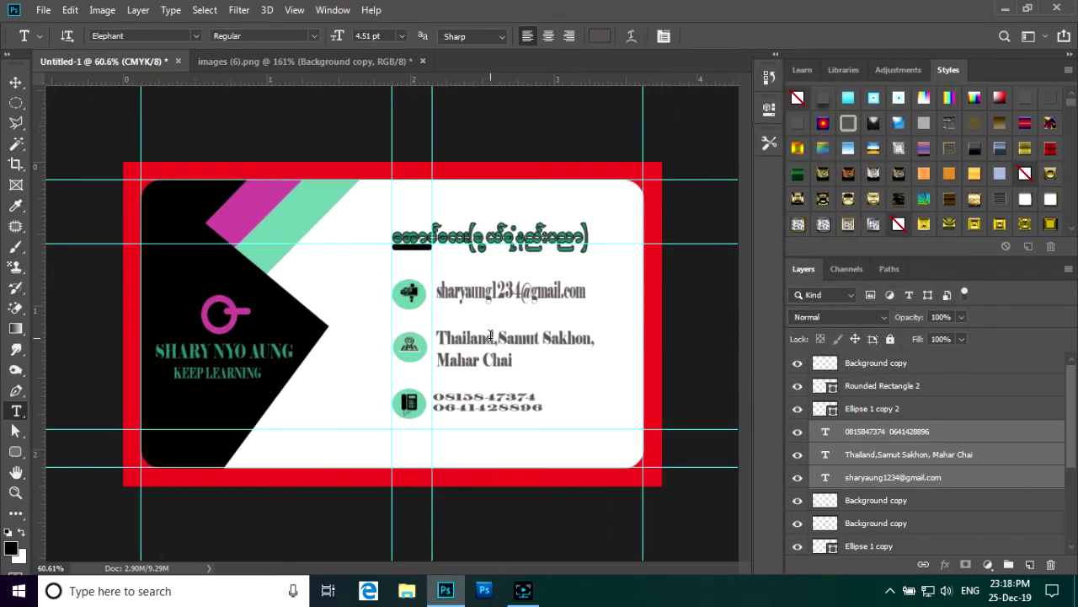
scroll(506, 354, "down", 1)
scroll(595, 418, "up", 2)
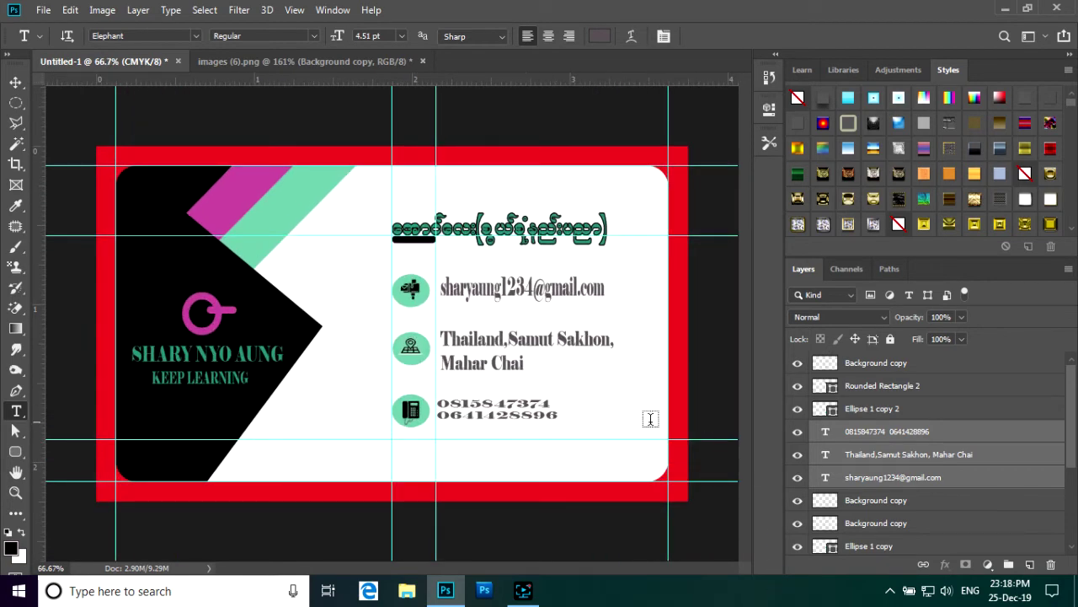
scroll(834, 381, "down", 3)
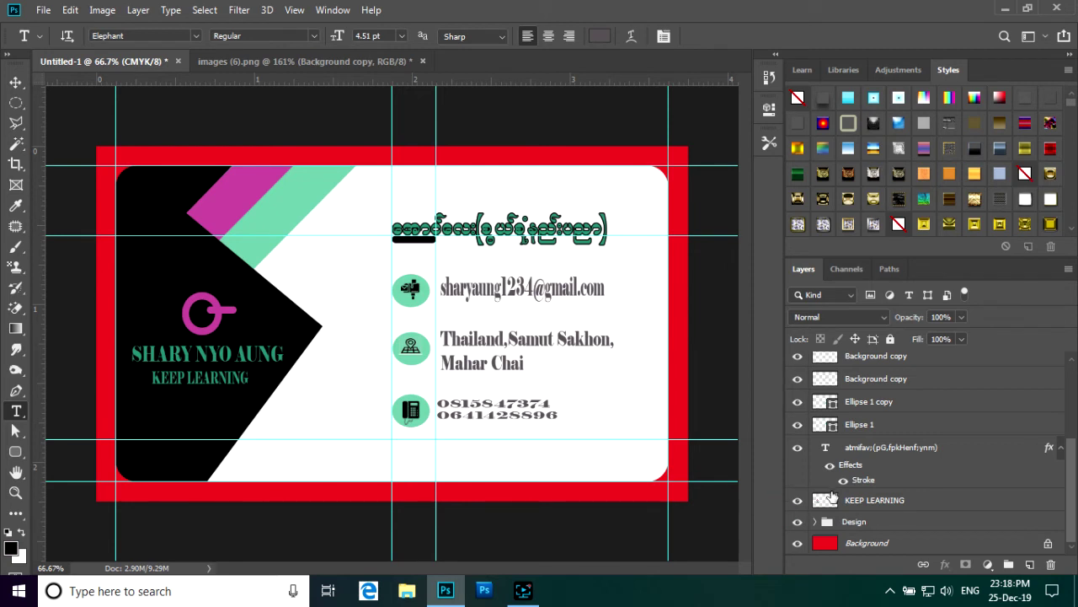
left_click(798, 544)
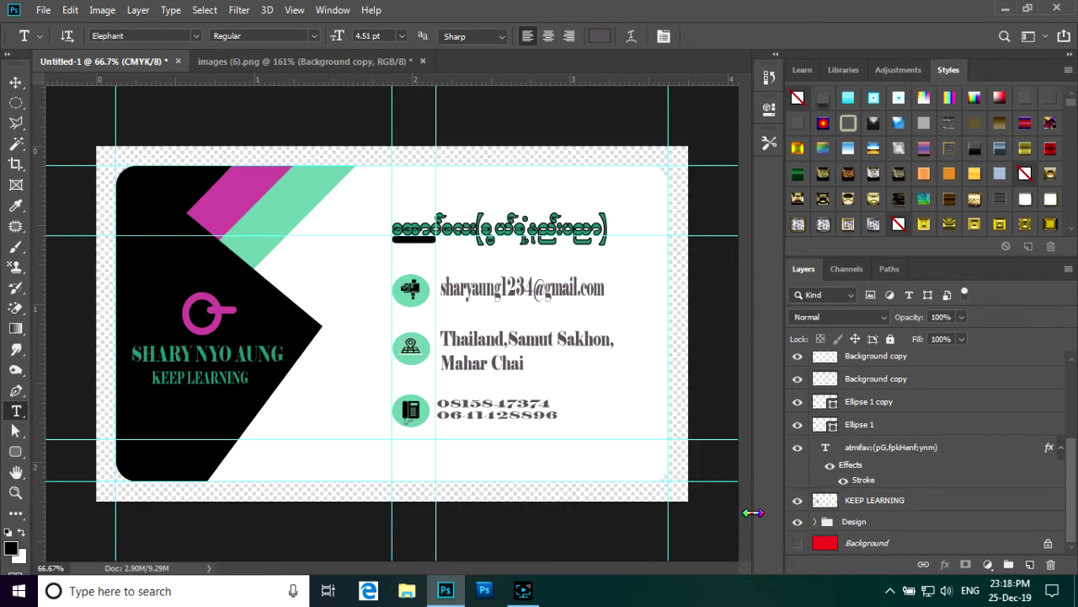
left_click(799, 545)
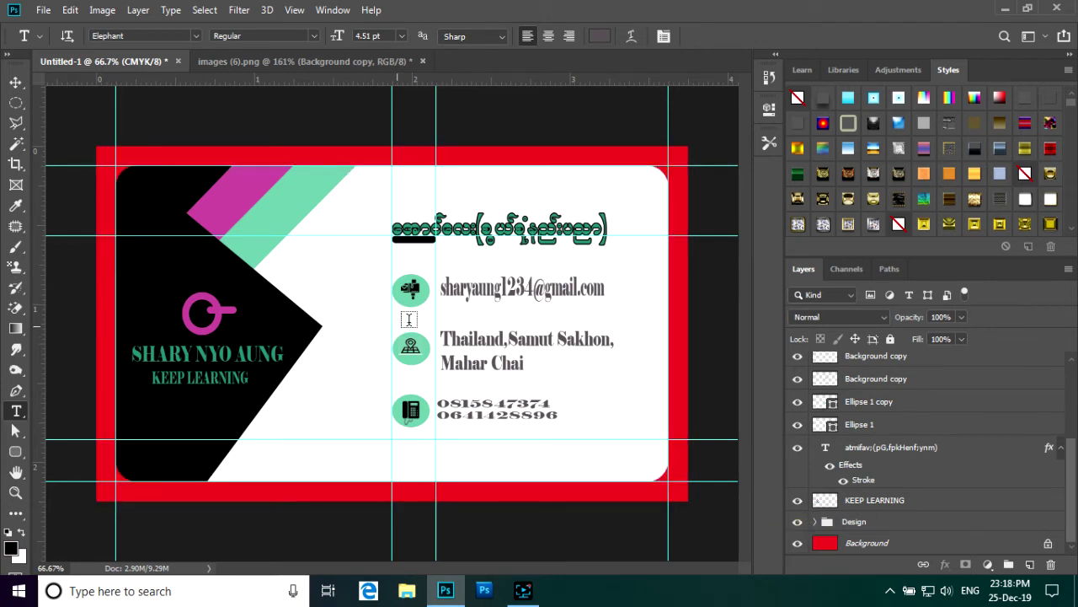
scroll(893, 467, "up", 4)
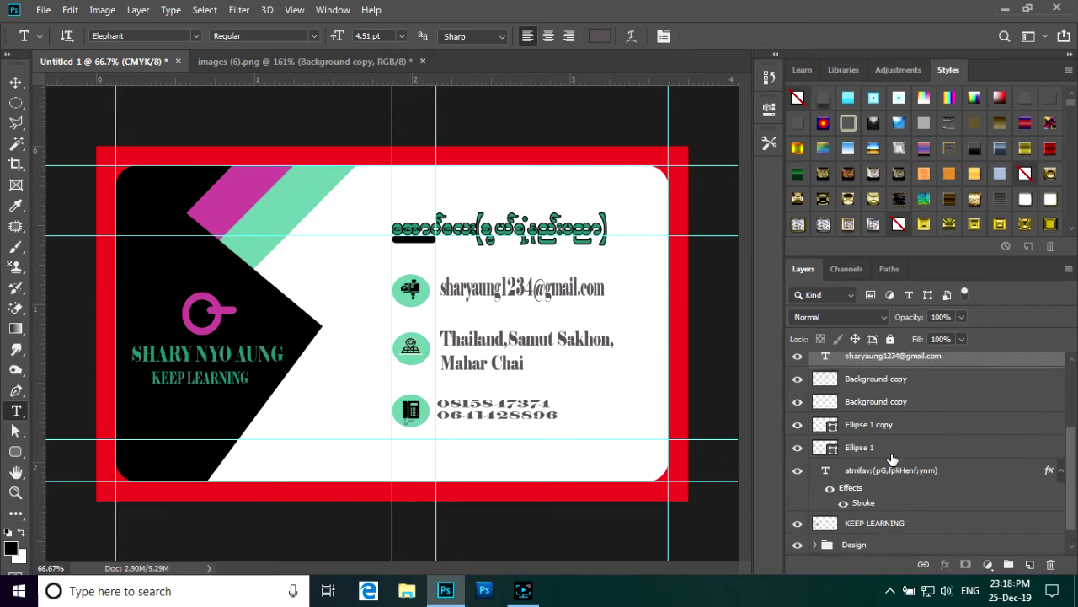
scroll(914, 474, "up", 3)
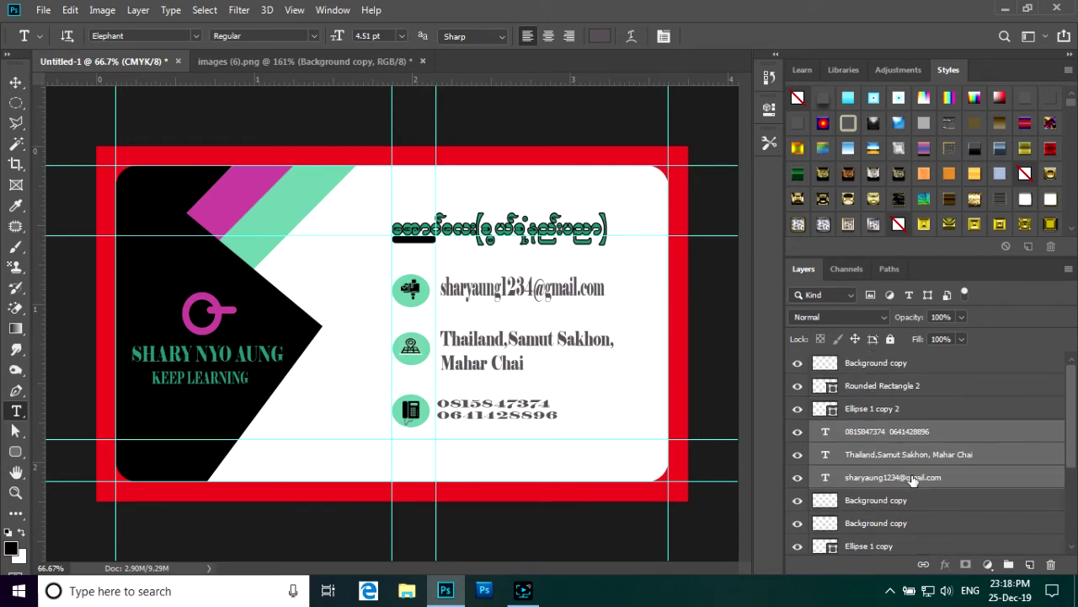
left_click(952, 367)
scroll(927, 441, "down", 6)
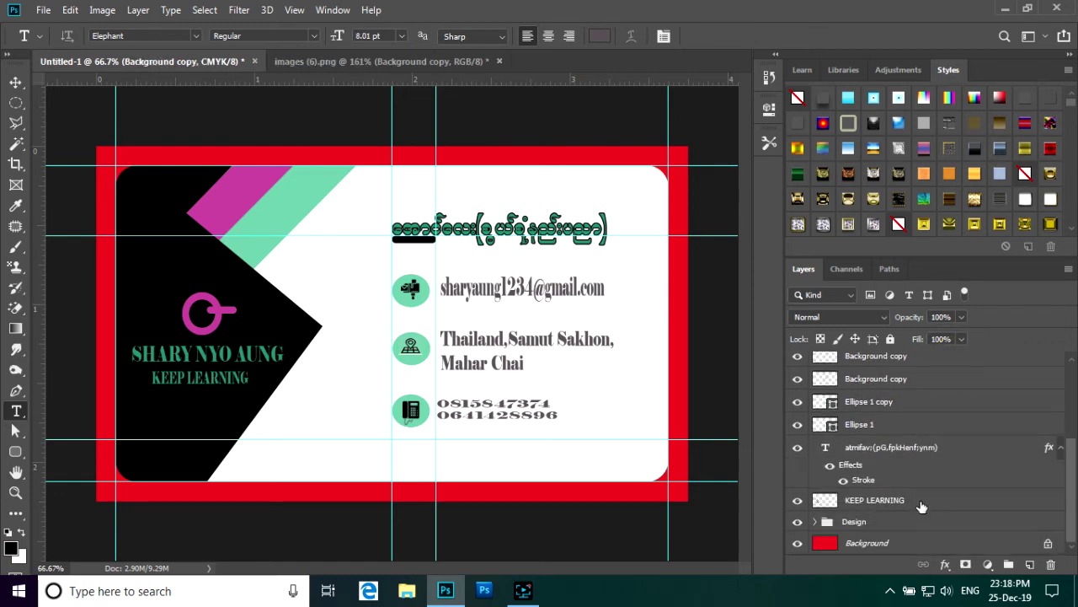
left_click(930, 448, "shift")
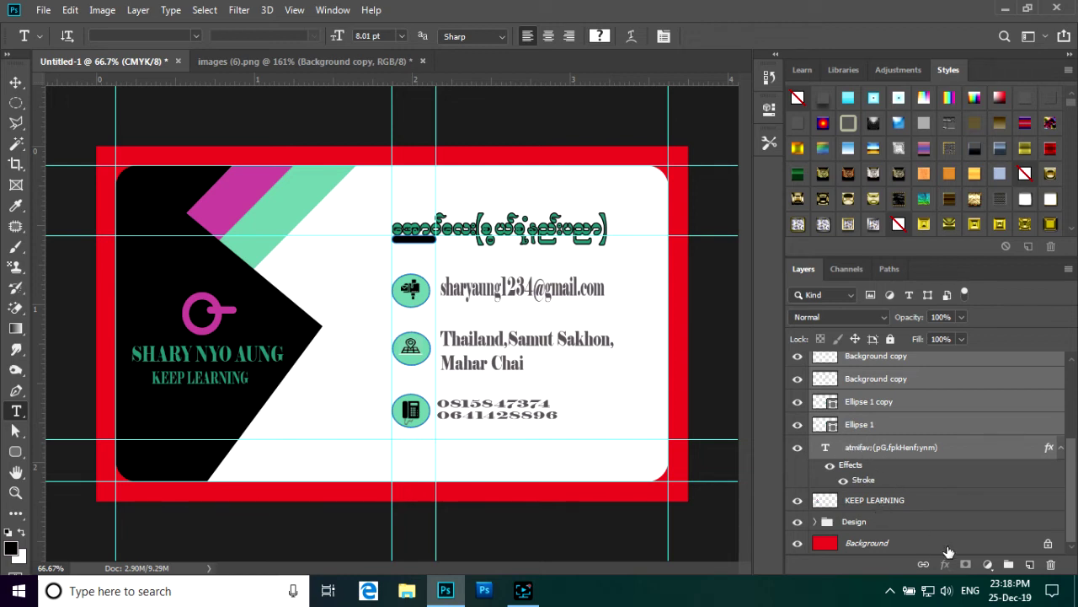
- Group the selected heading, contact text and icon layers into a group named 'text'
left_click(1008, 564)
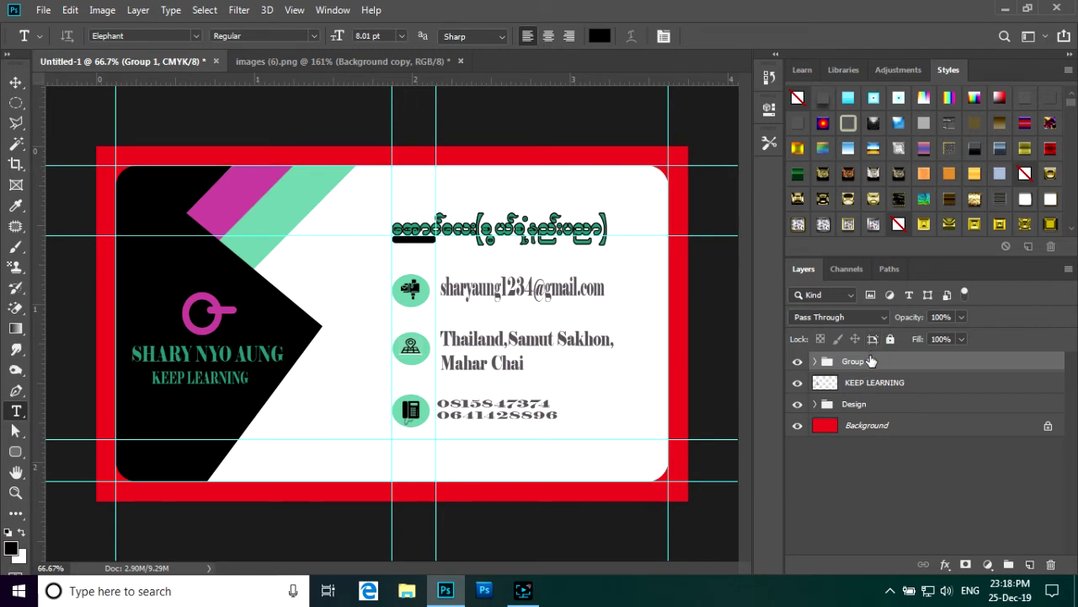
double_click(856, 361)
type("text")
key("Return")
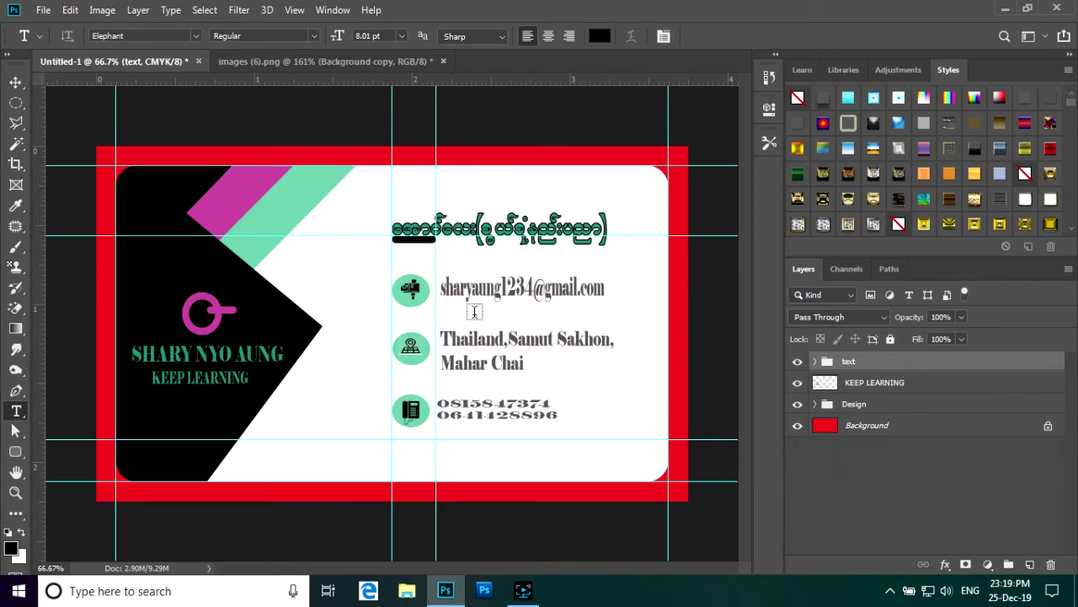
scroll(470, 333, "down", 2)
scroll(469, 333, "up", 3)
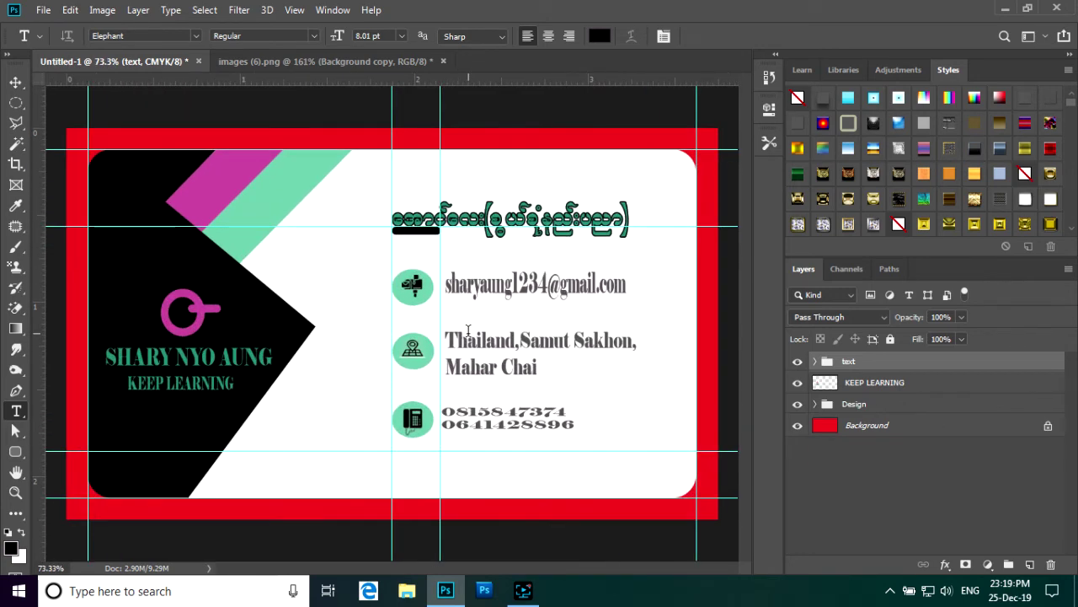
scroll(467, 332, "down", 2)
scroll(467, 332, "down", 2)
scroll(467, 332, "up", 1)
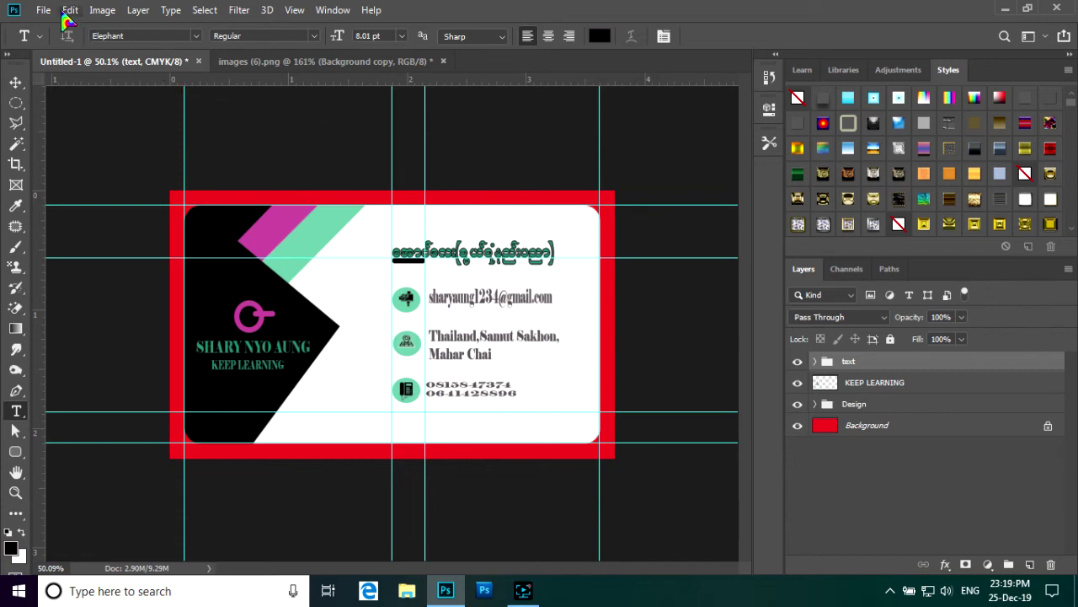
left_click(44, 11)
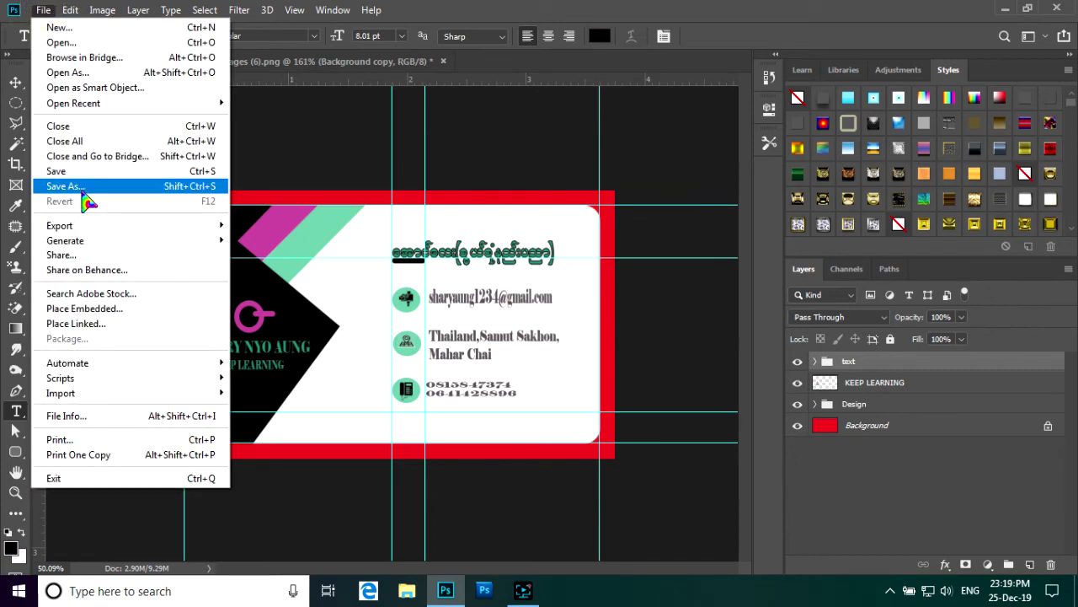
- Save the card to the Desktop as b.card.psd with Maximize Compatibility kept on
left_click(82, 188)
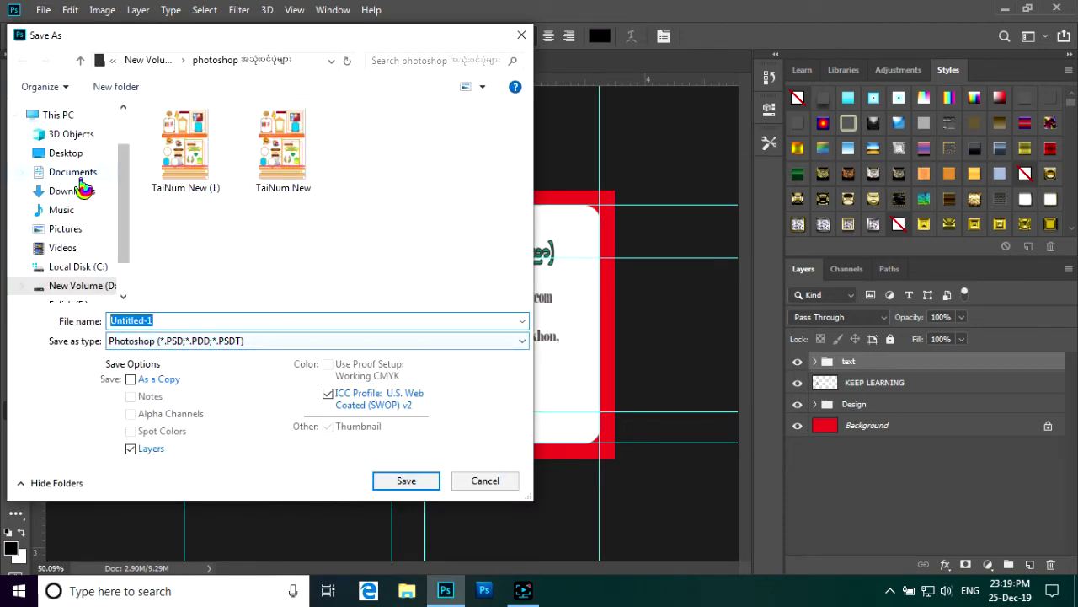
left_click(75, 155)
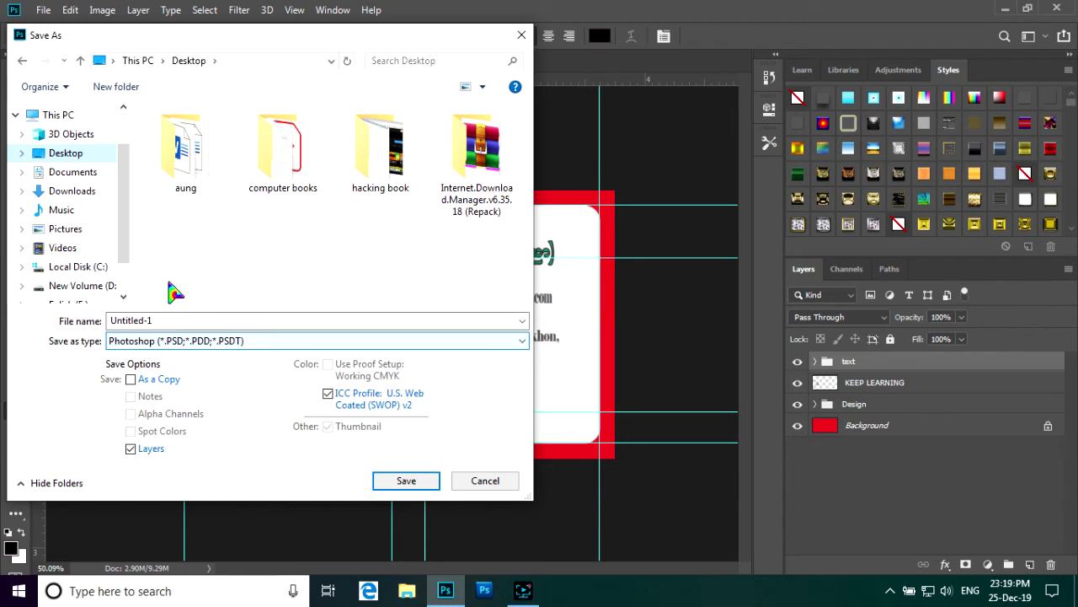
left_click(521, 320)
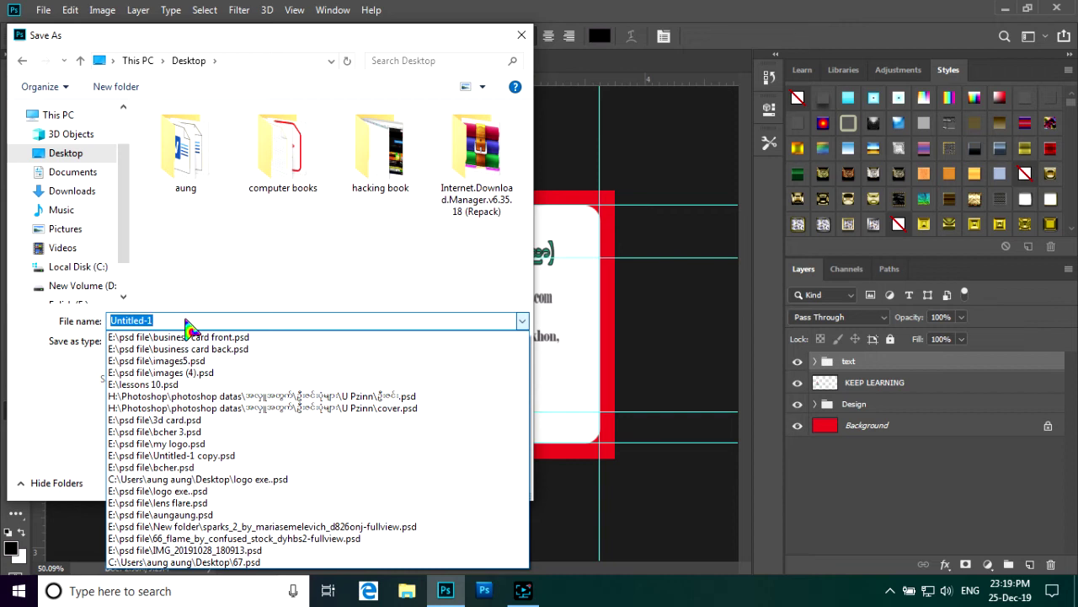
type("b.card")
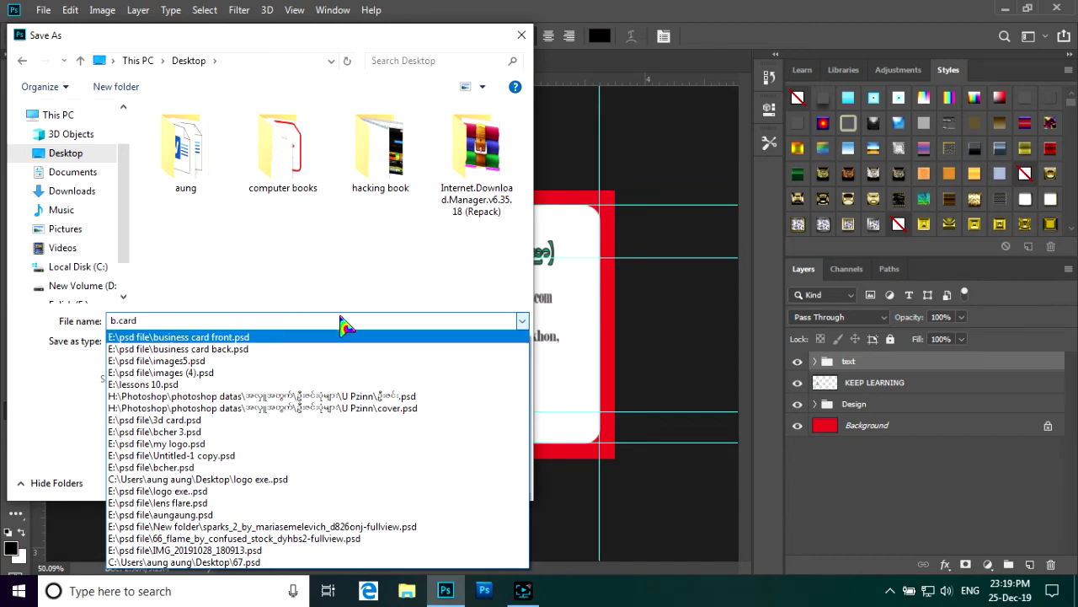
left_click(523, 325)
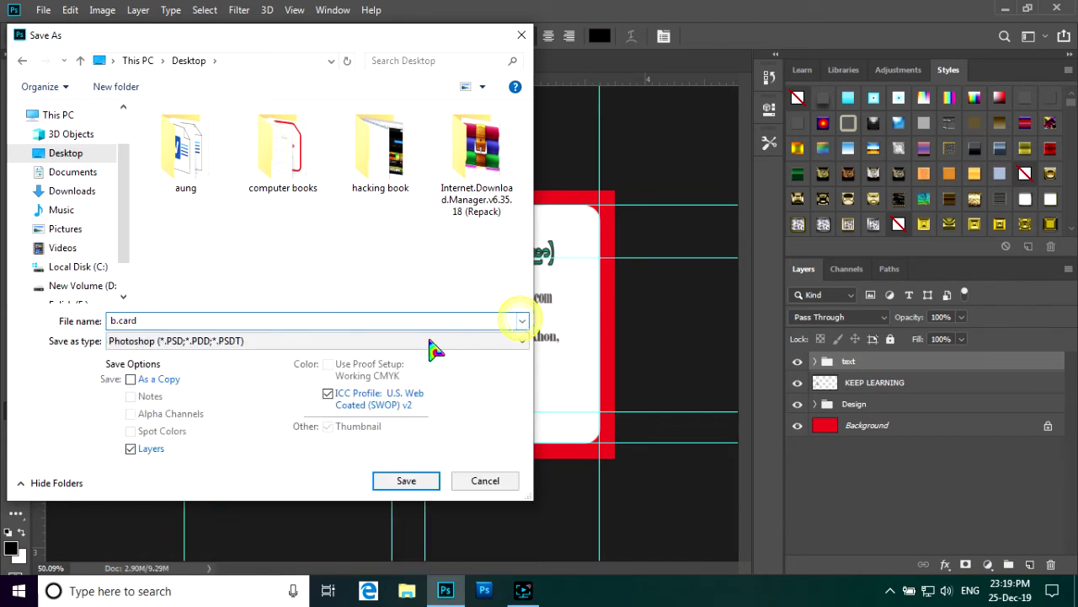
left_click(149, 320)
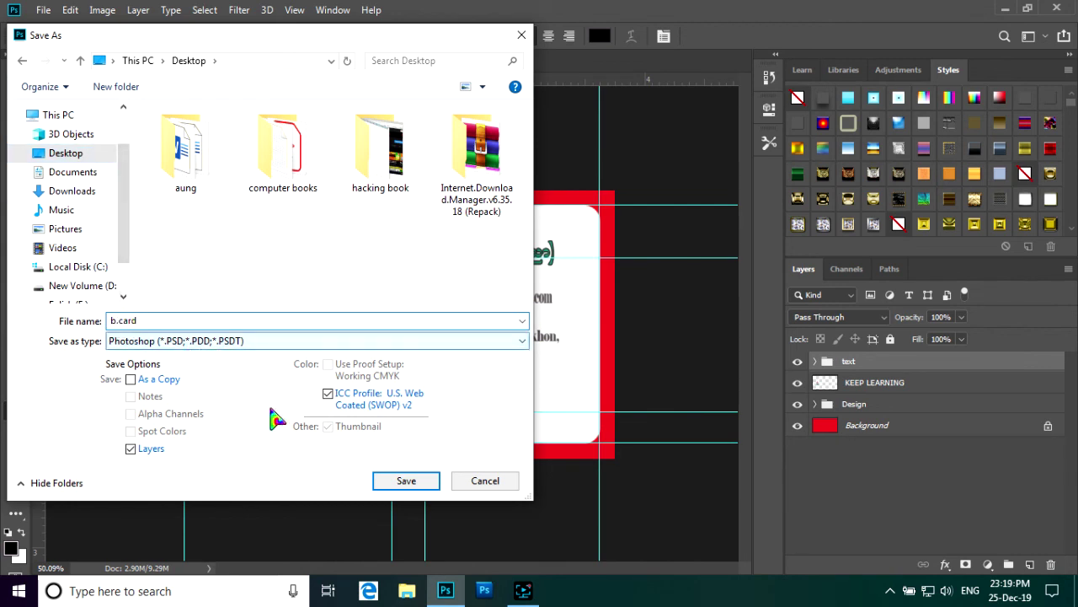
left_click(406, 482)
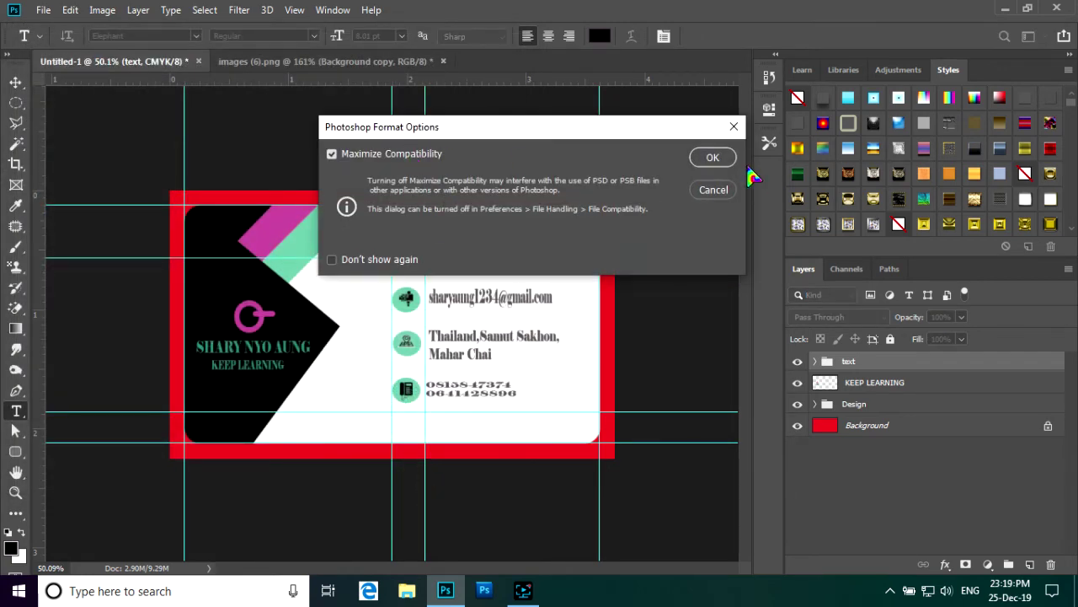
left_click(718, 161)
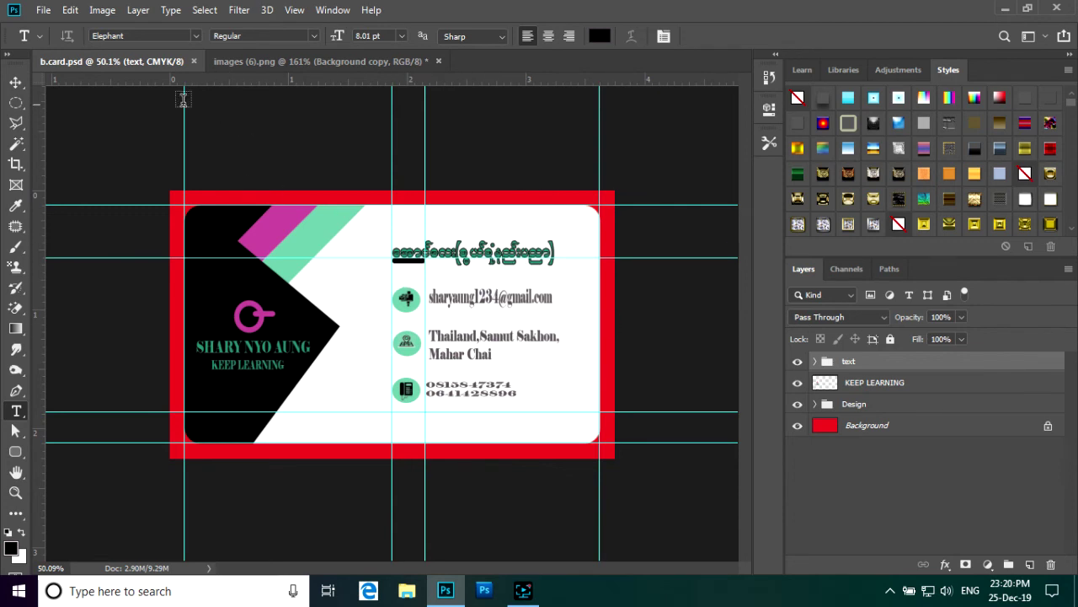
- Close the images (6).png pin icon without saving and hide the text group
left_click(439, 61)
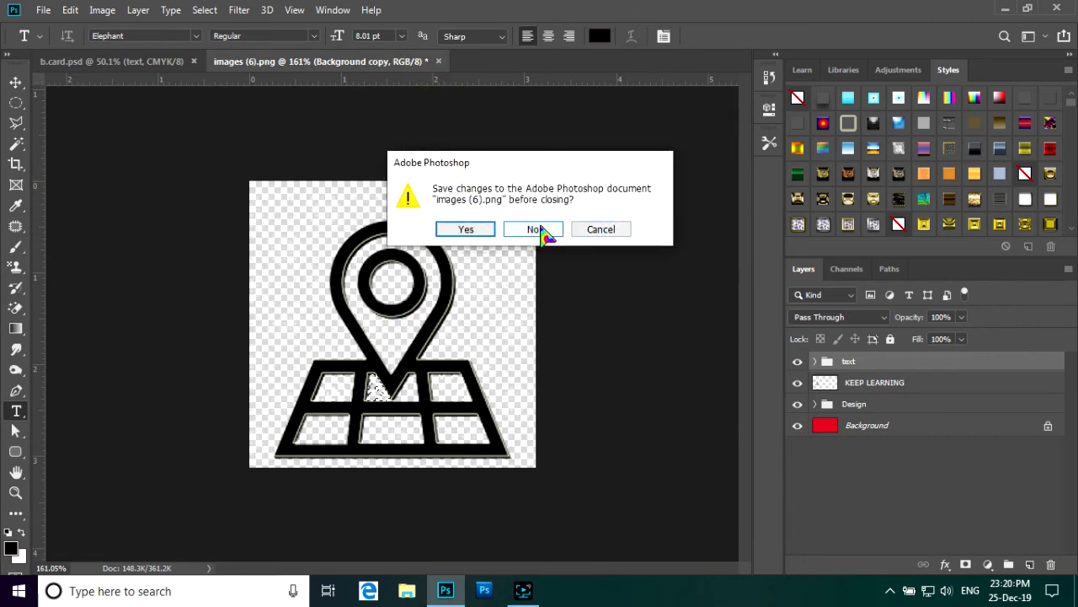
left_click(540, 232)
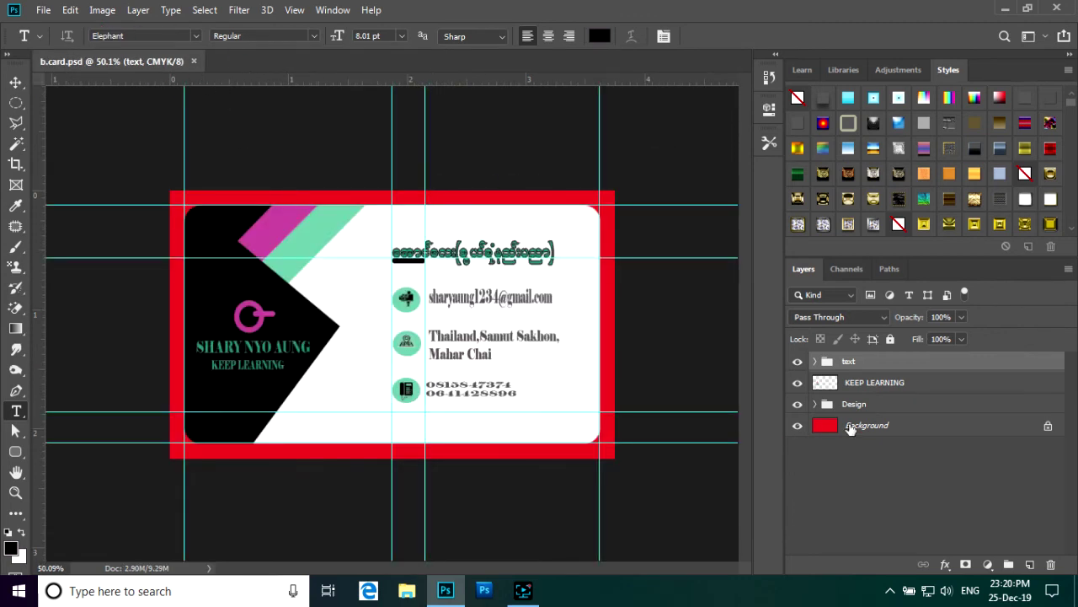
left_click(797, 362)
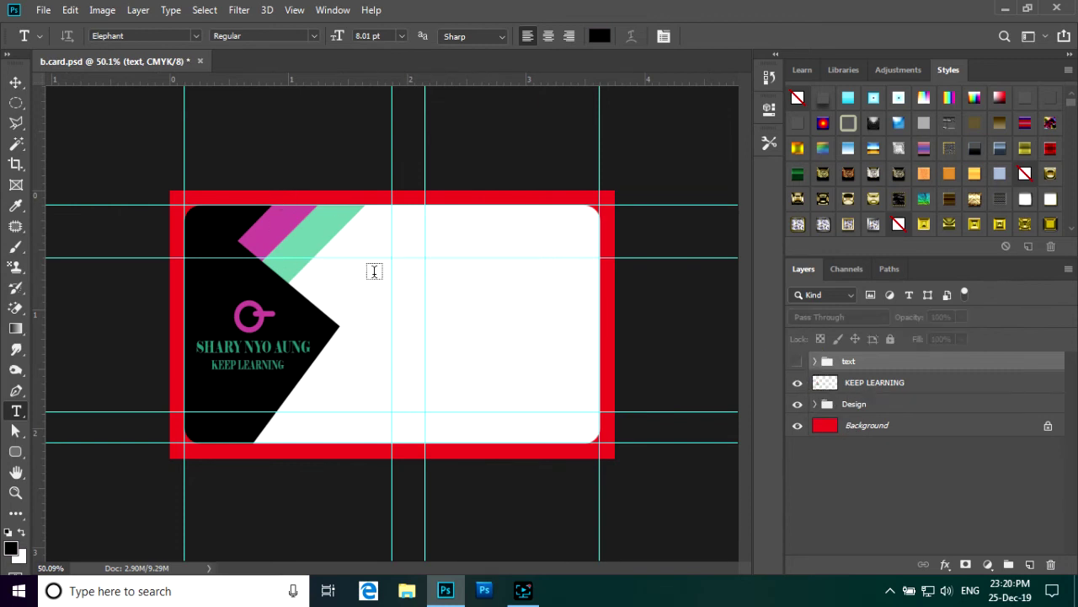
left_click(815, 404)
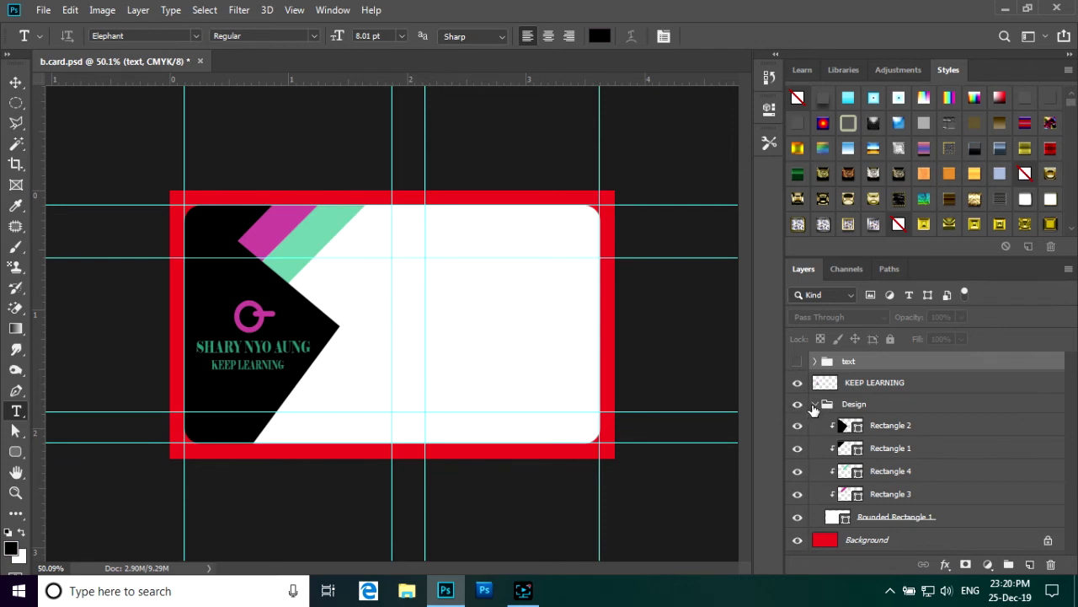
- Hide the black shapes and the green and magenta diagonal stripes, Rectangles 1–4
left_click(798, 517)
left_click(798, 518)
left_click(797, 427)
left_click(797, 448)
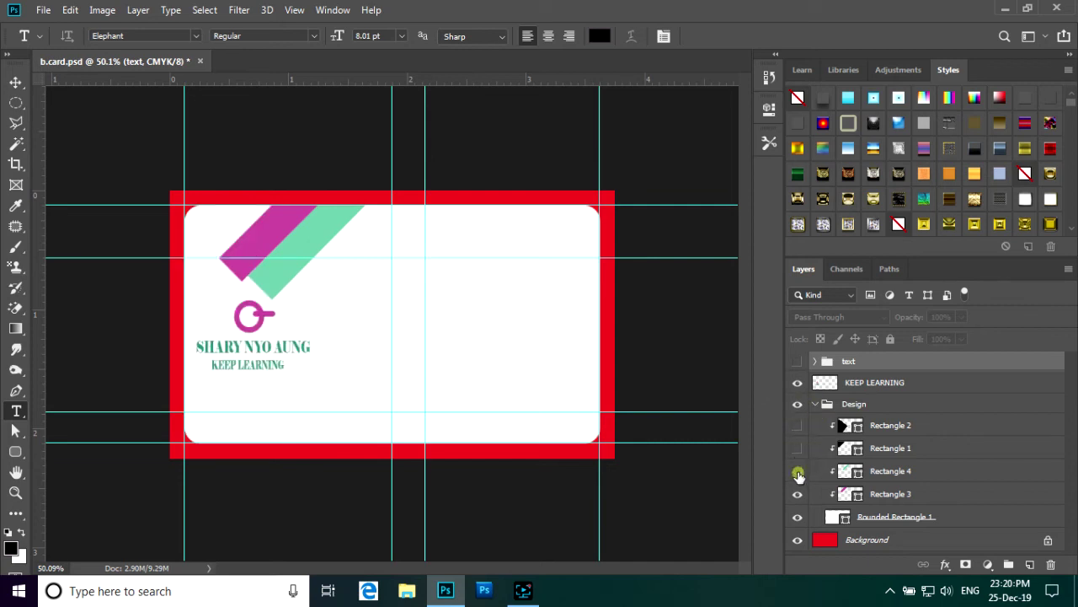
left_click(798, 471)
left_click(797, 495)
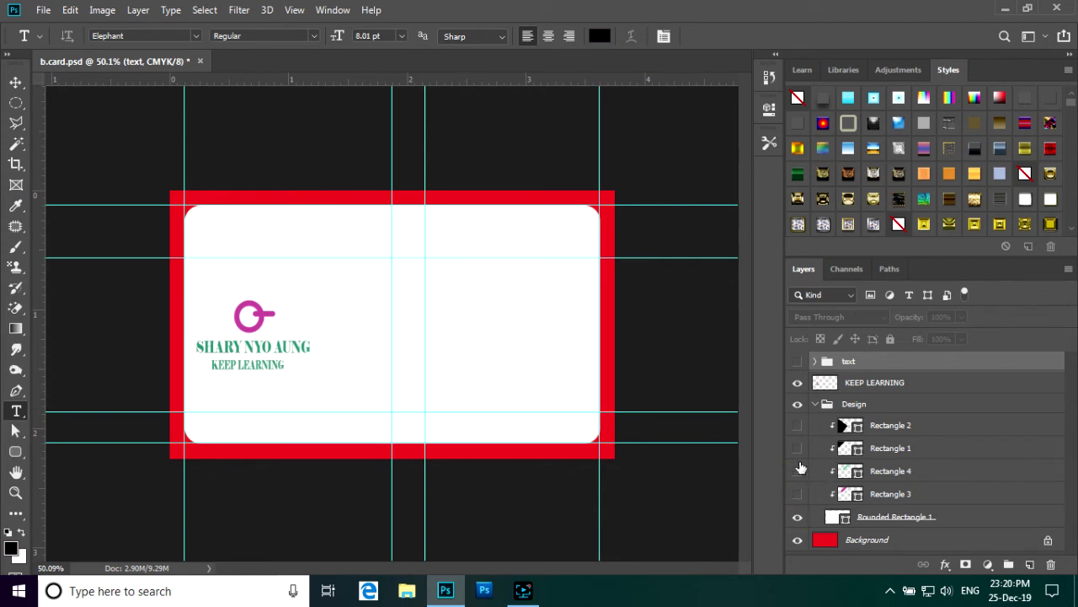
- Fill the Rounded Rectangle 1 card layer with black
left_click(963, 519)
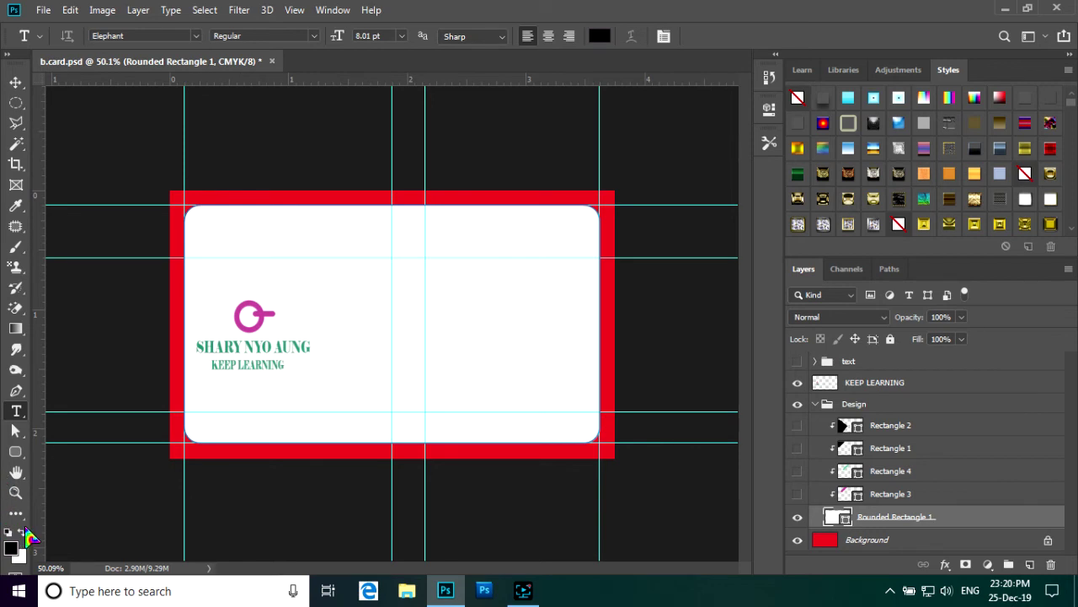
key("alt+BackSpace")
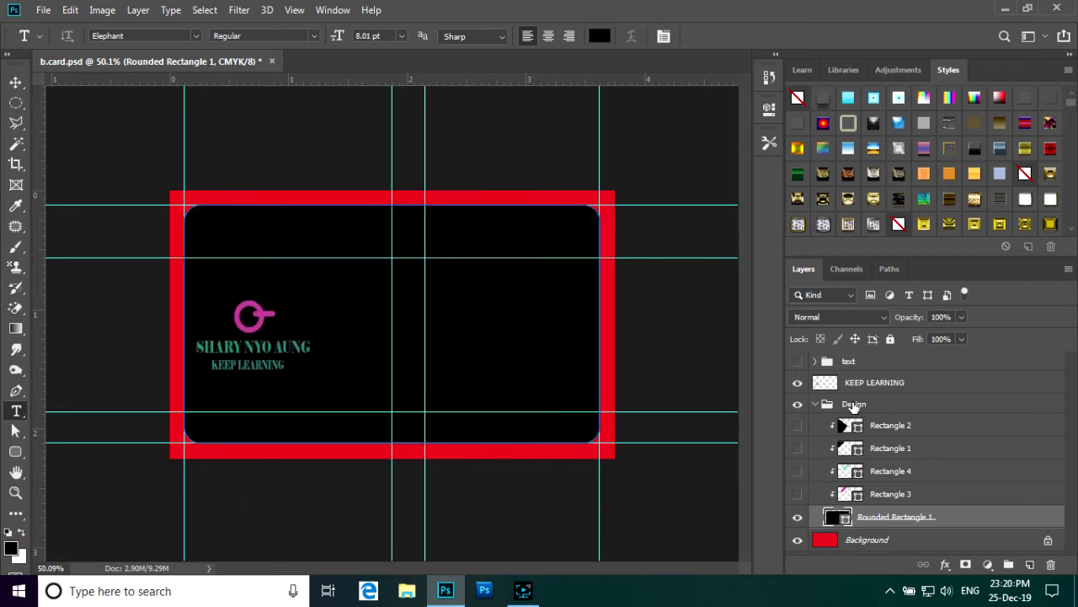
left_click(904, 383)
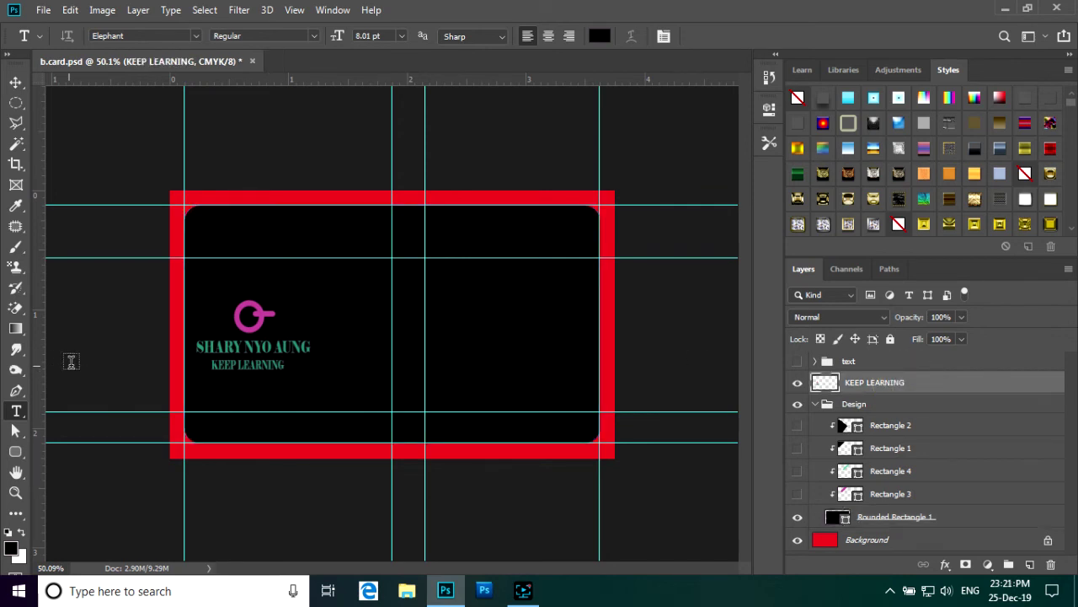
left_click(15, 83)
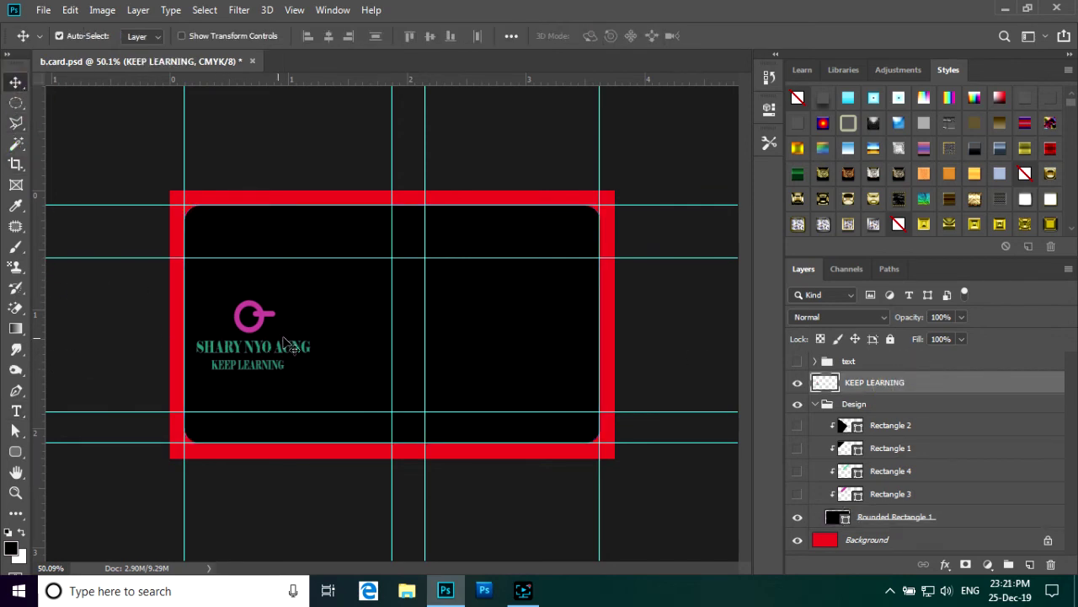
- Clear all guides and centre the logo, name and KEEP LEARNING block on the card
left_click(295, 11)
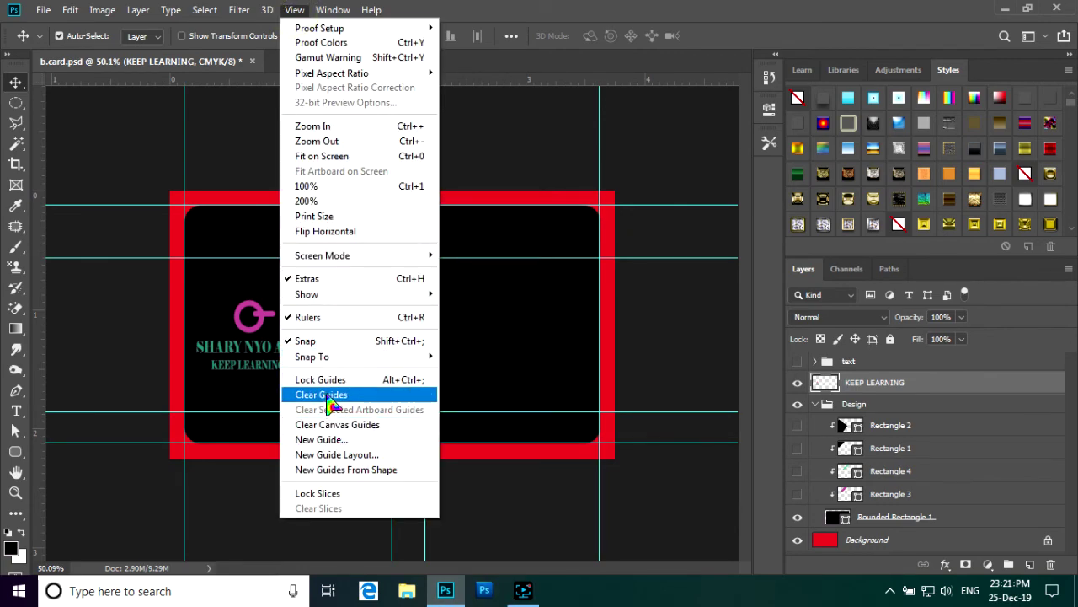
left_click(329, 396)
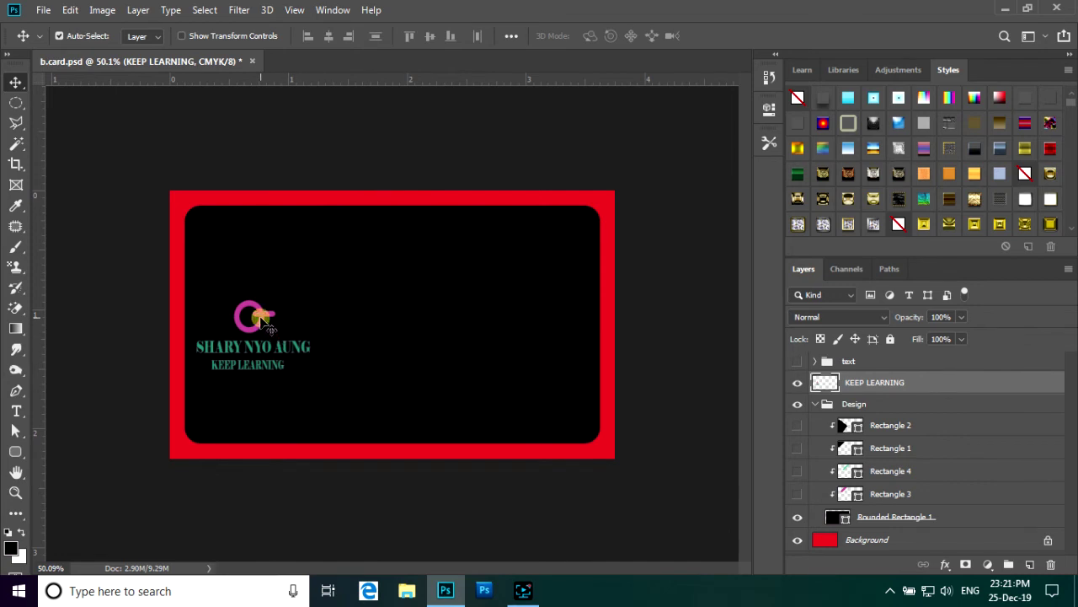
left_click_drag(266, 321, 401, 290)
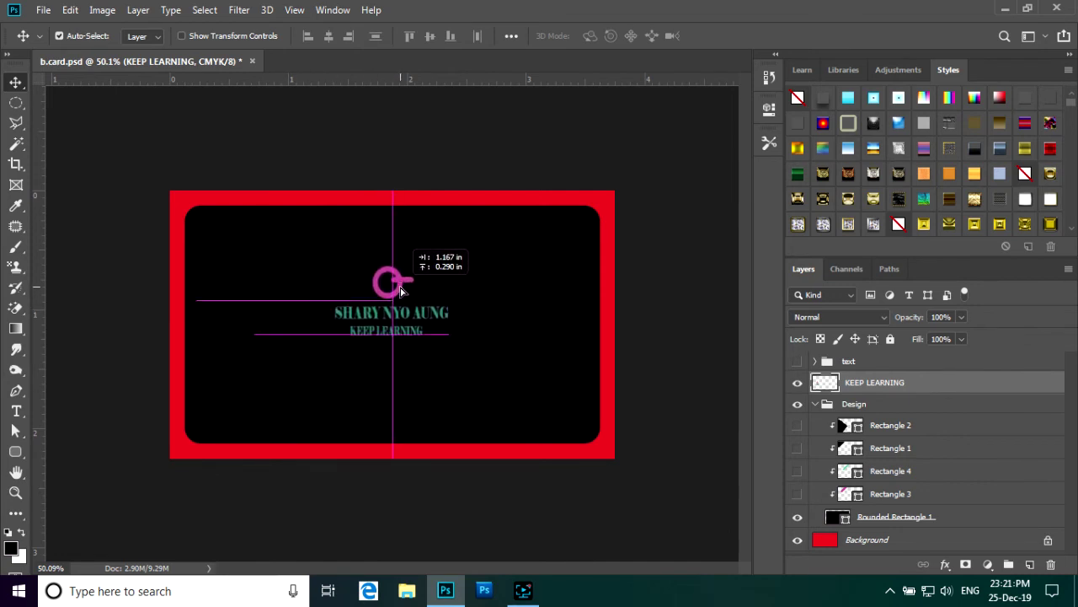
left_click_drag(401, 291, 405, 285)
scroll(413, 315, "up", 2)
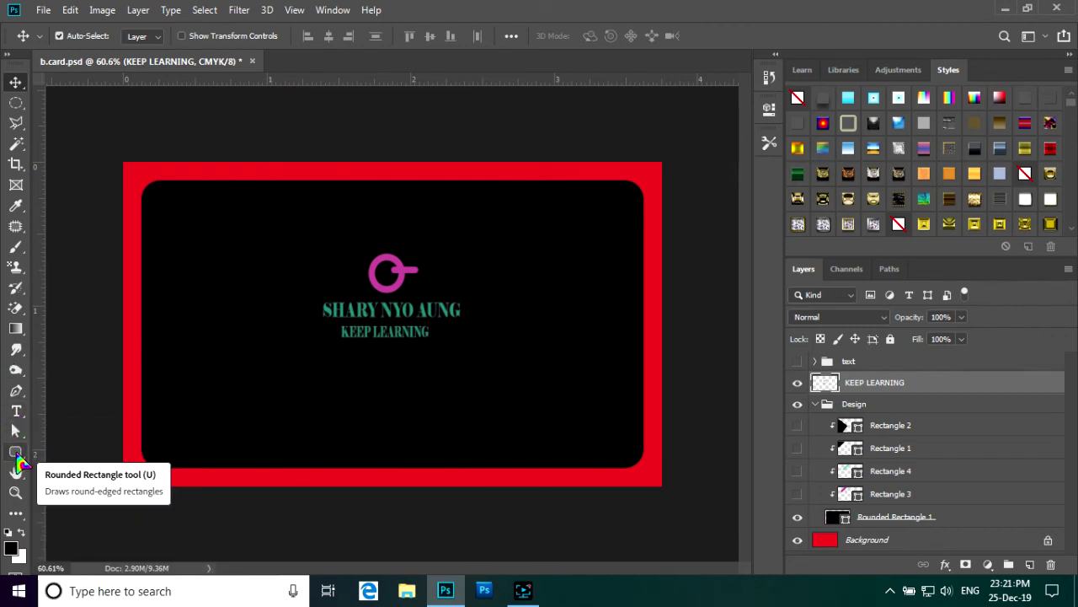
- Sample the logo's pink and choose the Rectangle tool with Rounded Rectangle 1 selected
left_click(19, 460)
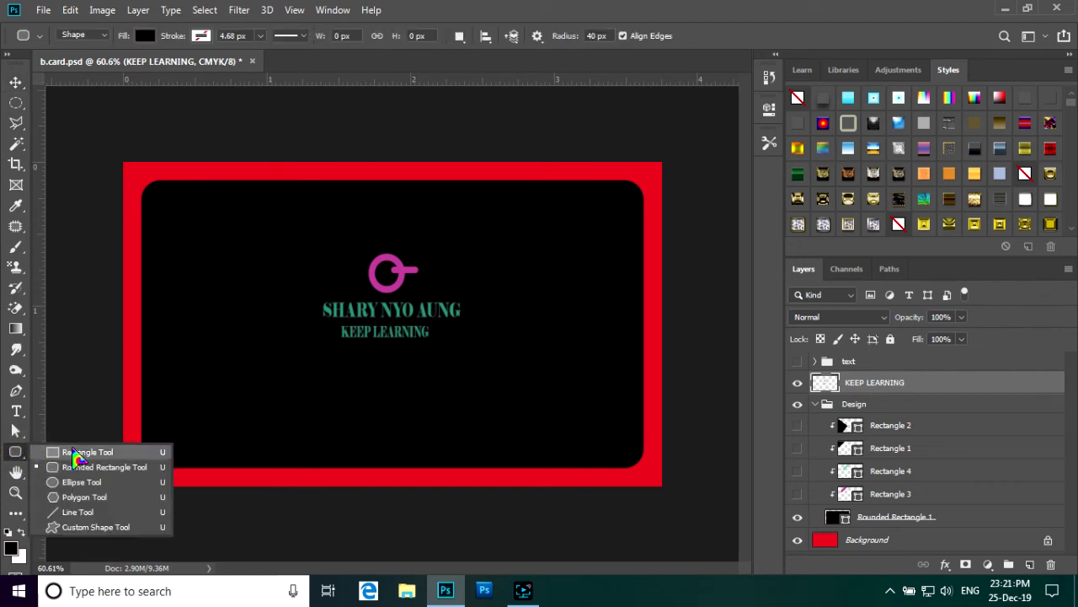
left_click(69, 452)
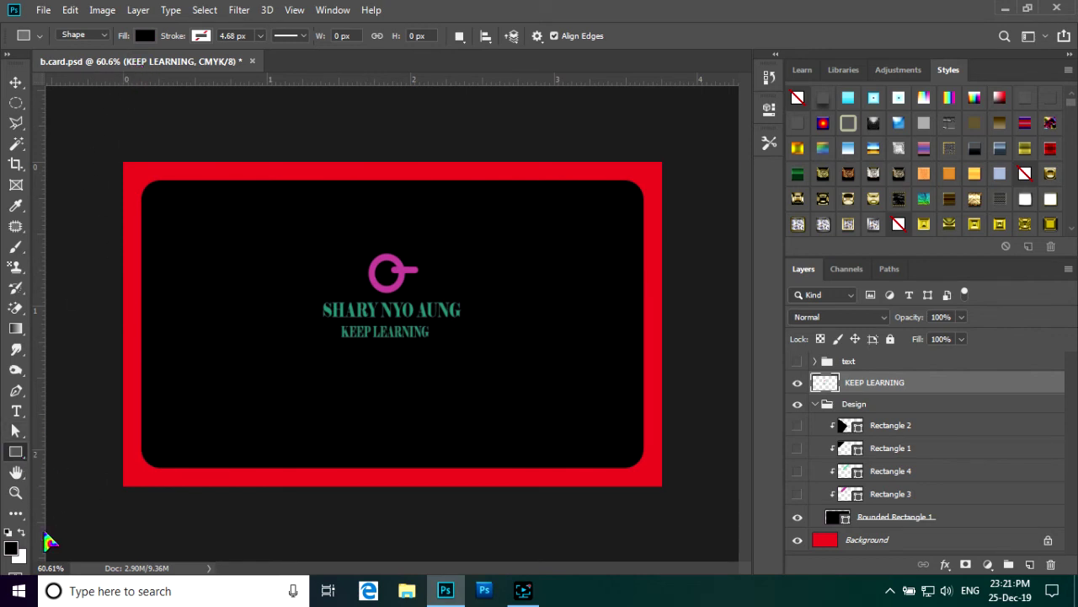
left_click(16, 204)
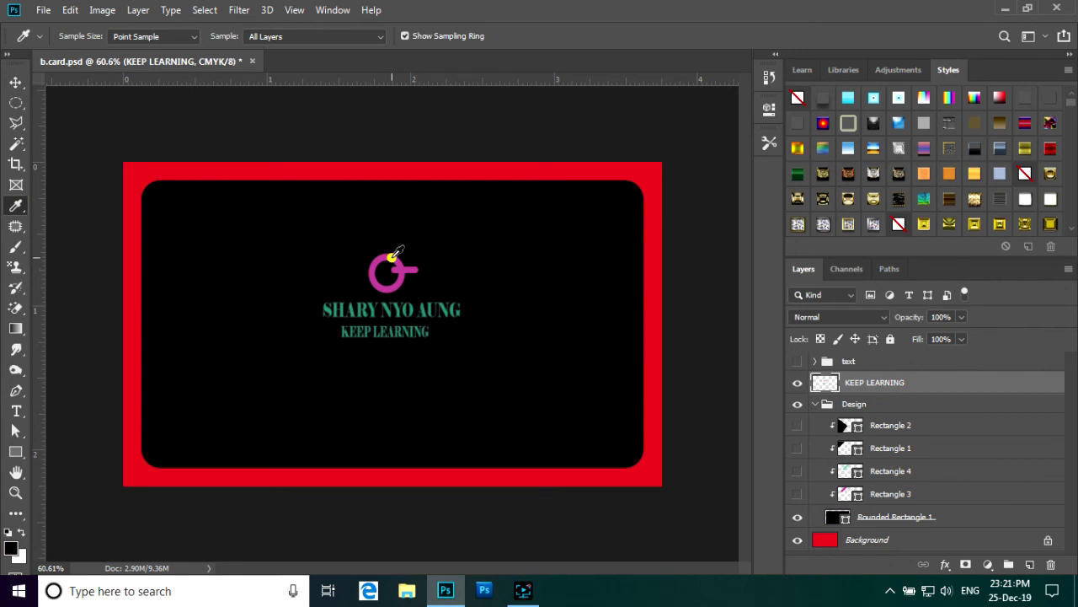
left_click(391, 257)
left_click(16, 452)
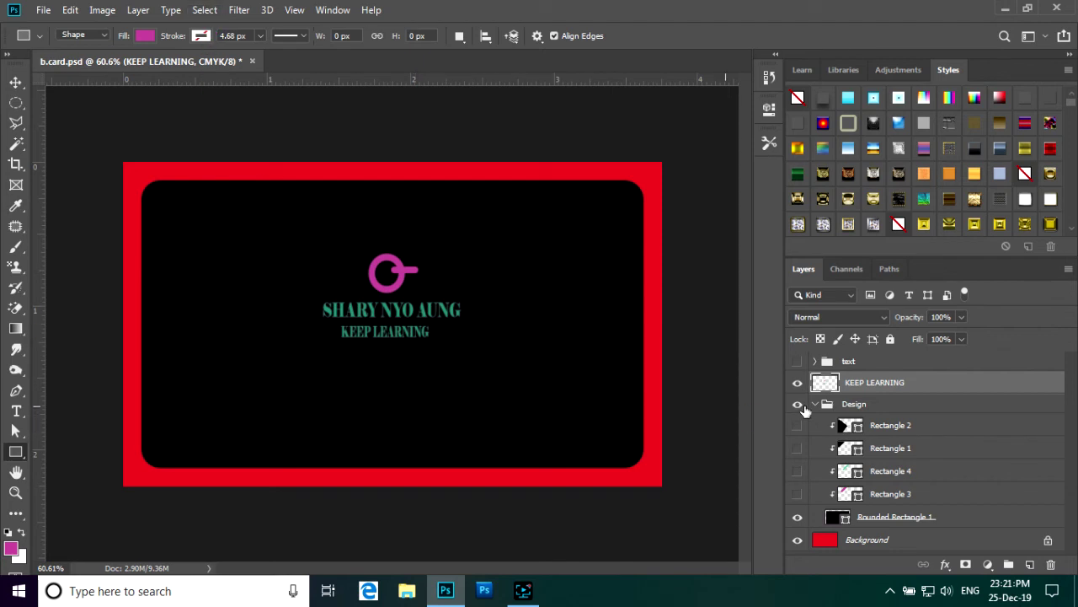
left_click(891, 425)
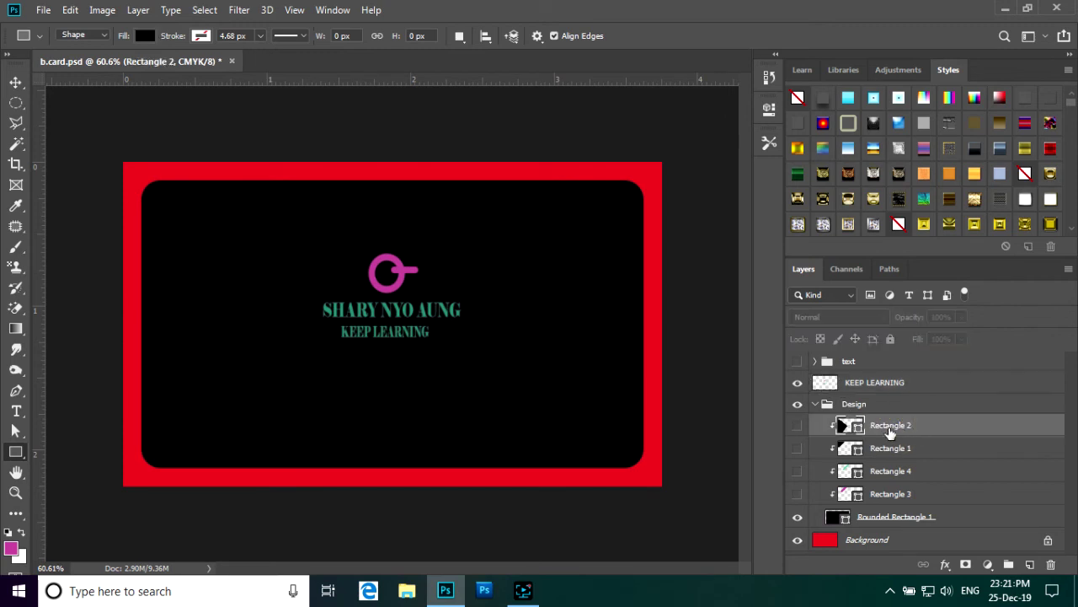
left_click(927, 517)
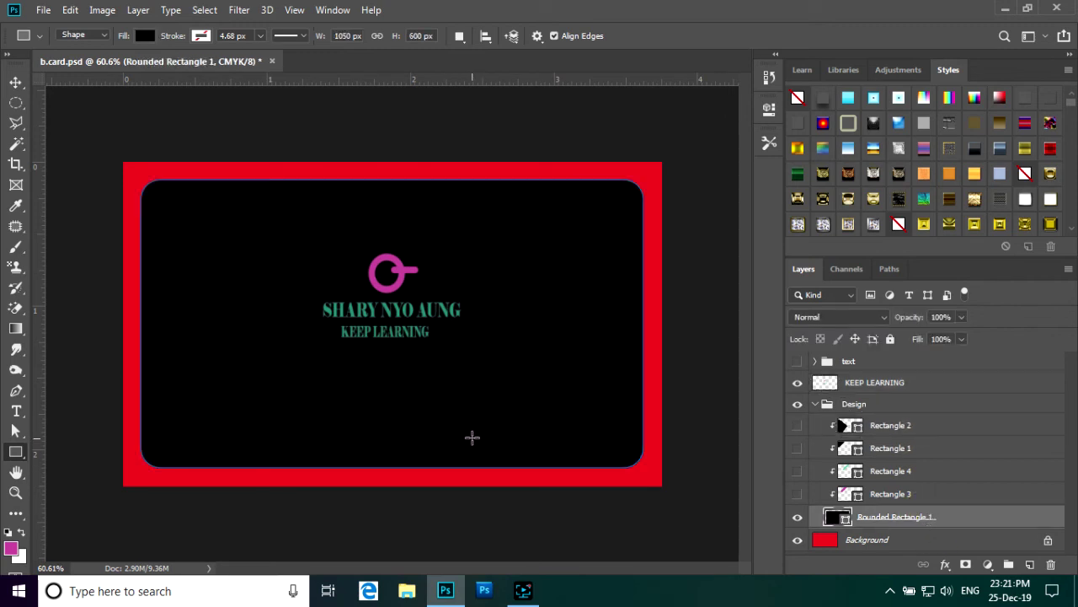
- Draw Rectangle 5 over the card's lower-right corner and fill it magenta
left_click_drag(466, 425, 654, 476)
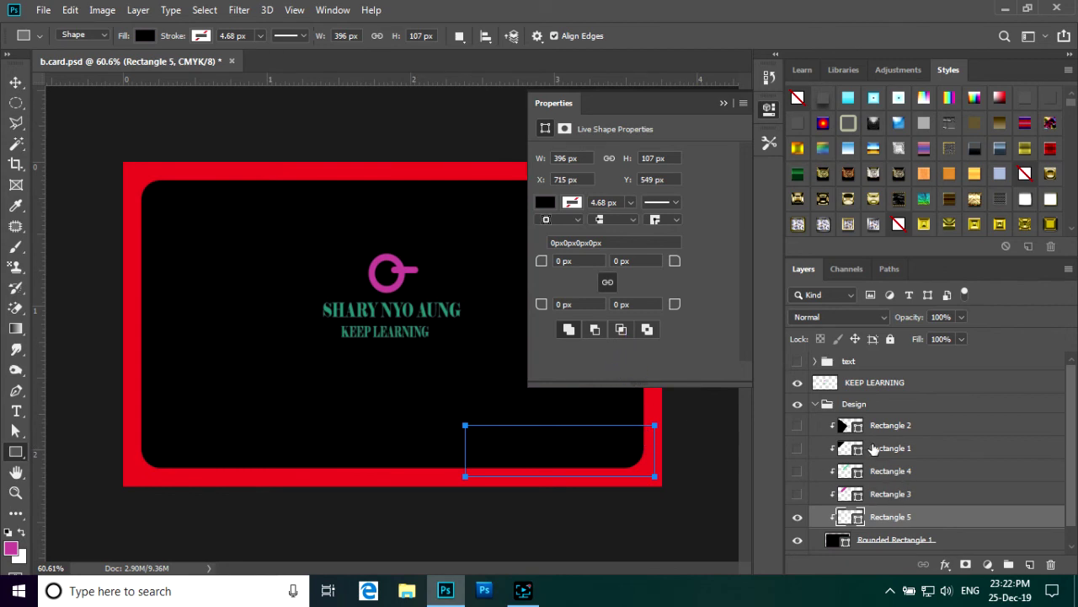
scroll(901, 493, "down", 1)
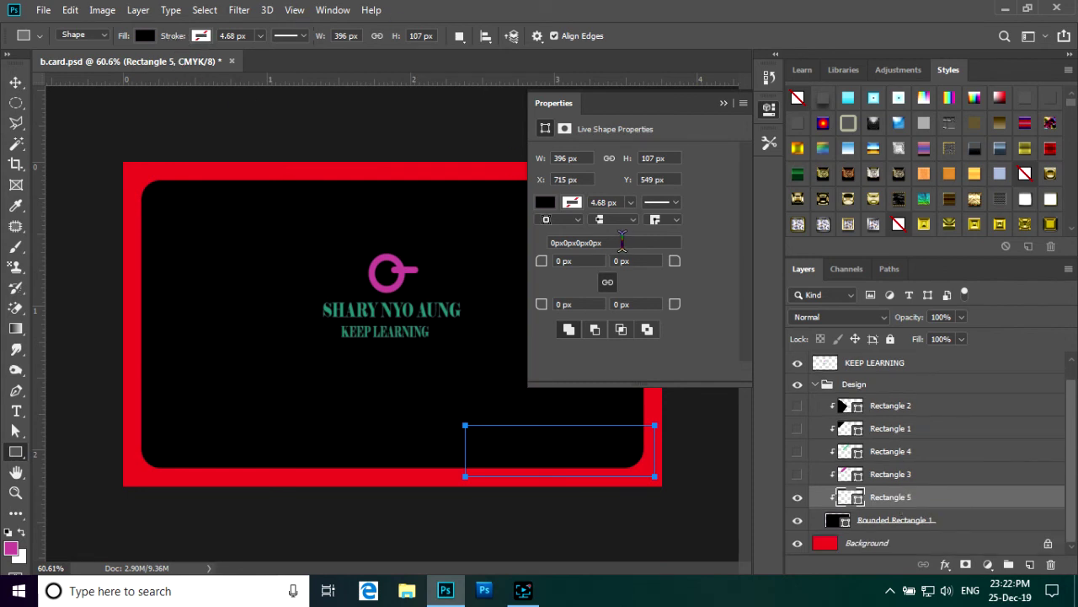
left_click(545, 207)
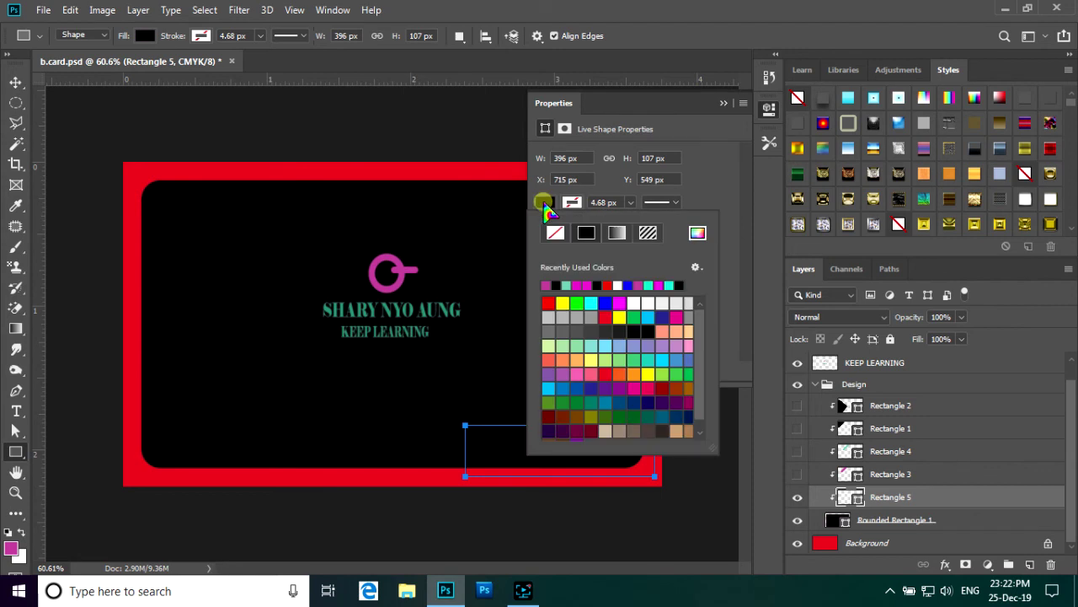
left_click(546, 285)
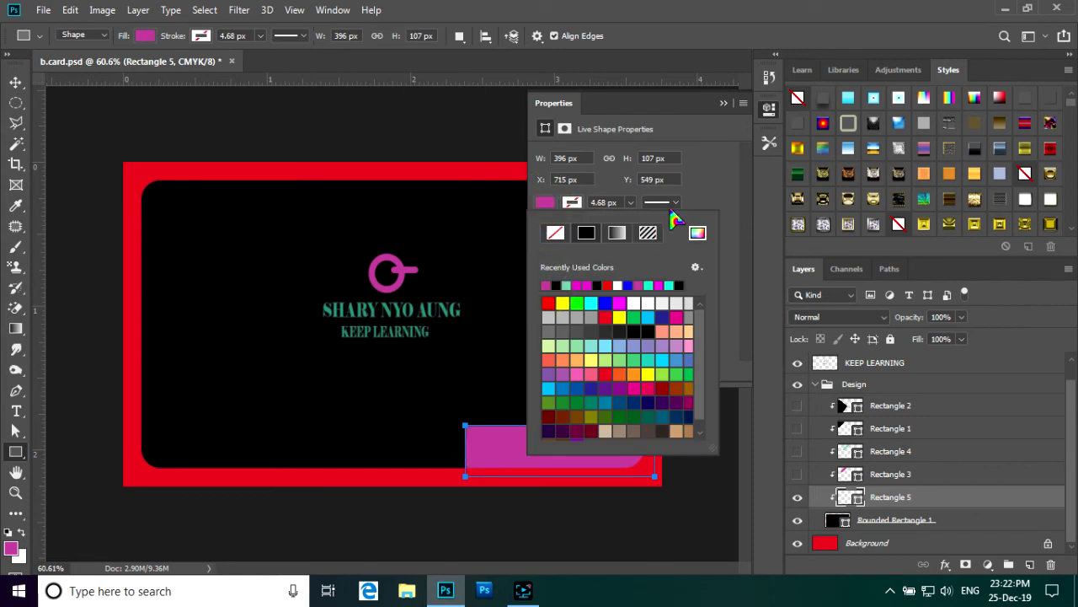
left_click(725, 105)
left_click(723, 103)
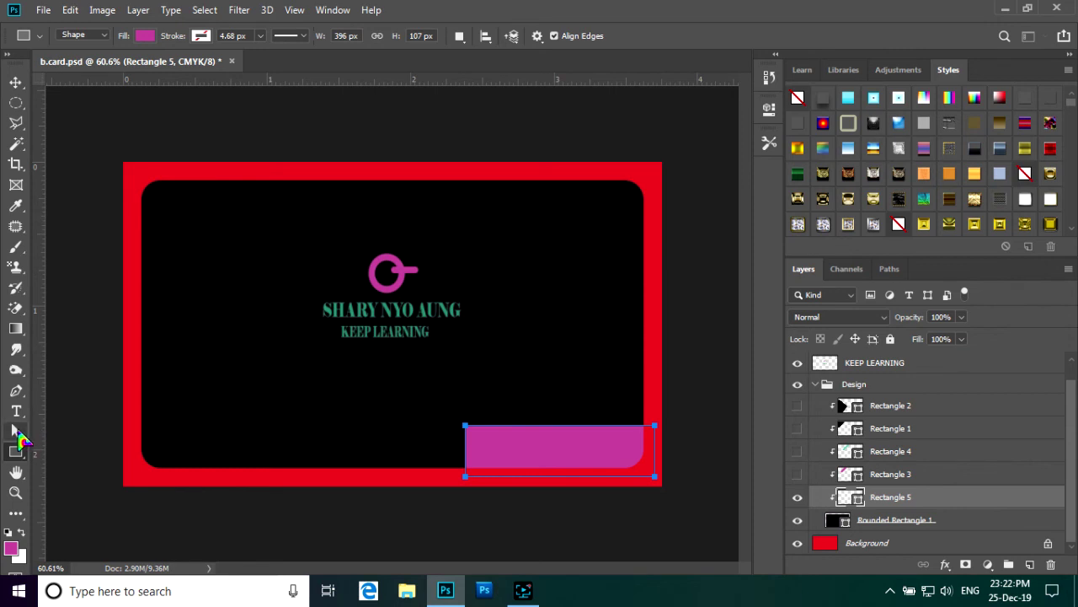
left_click(15, 430)
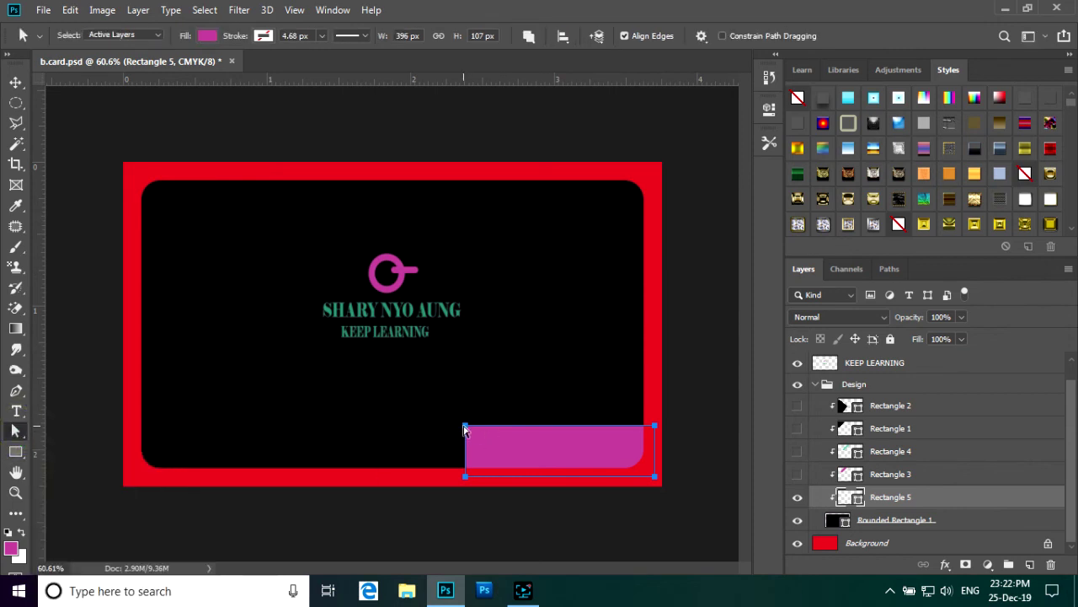
- Slant the pink bar's left edge inward, converting the live shape to a path
left_click_drag(467, 431, 455, 430)
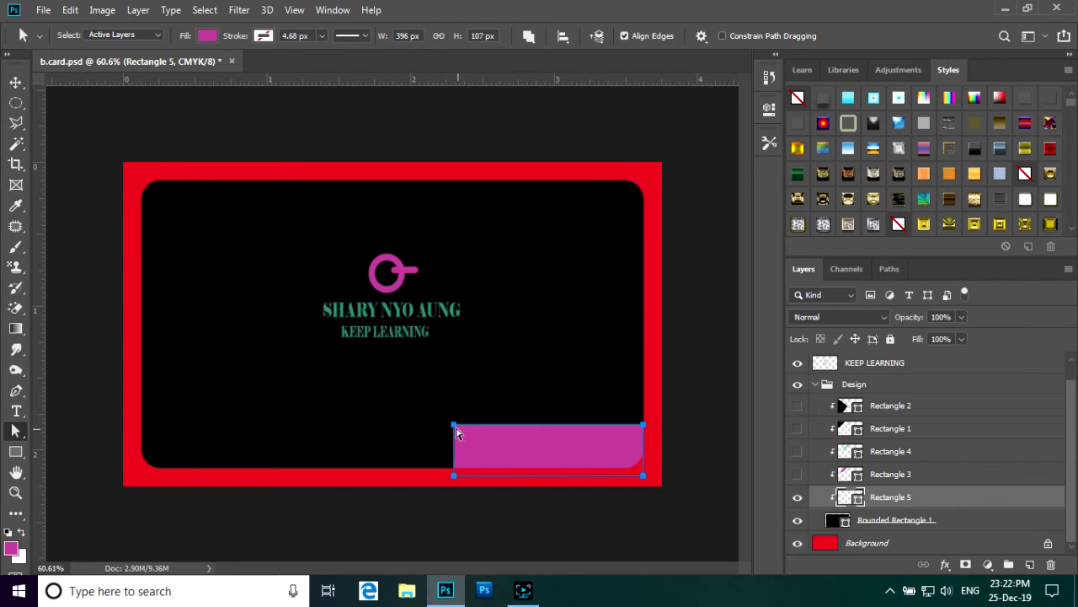
left_click(454, 430)
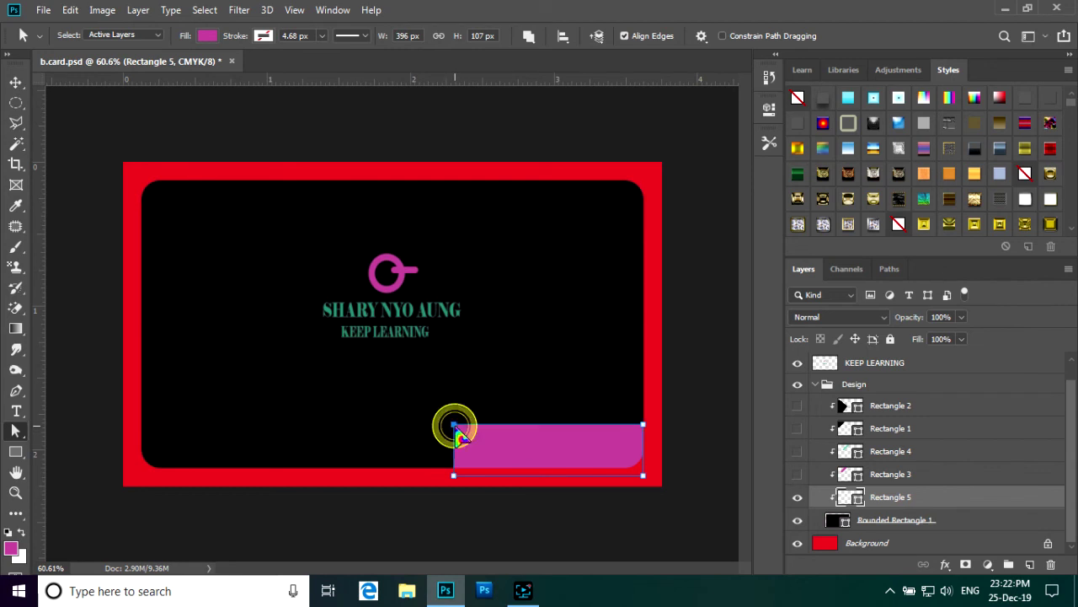
left_click_drag(455, 425, 486, 425)
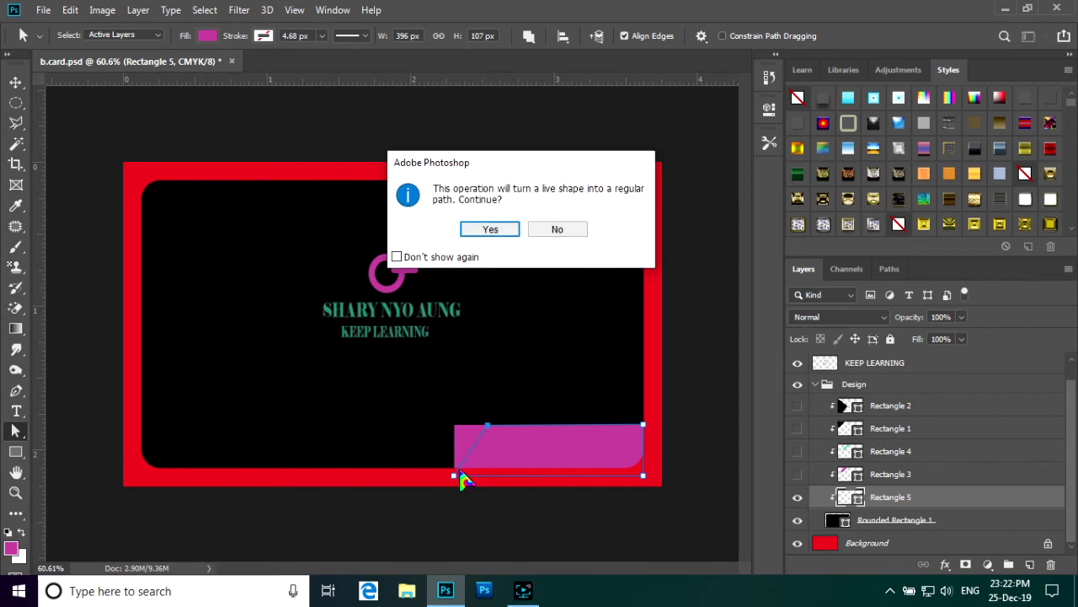
left_click(501, 229)
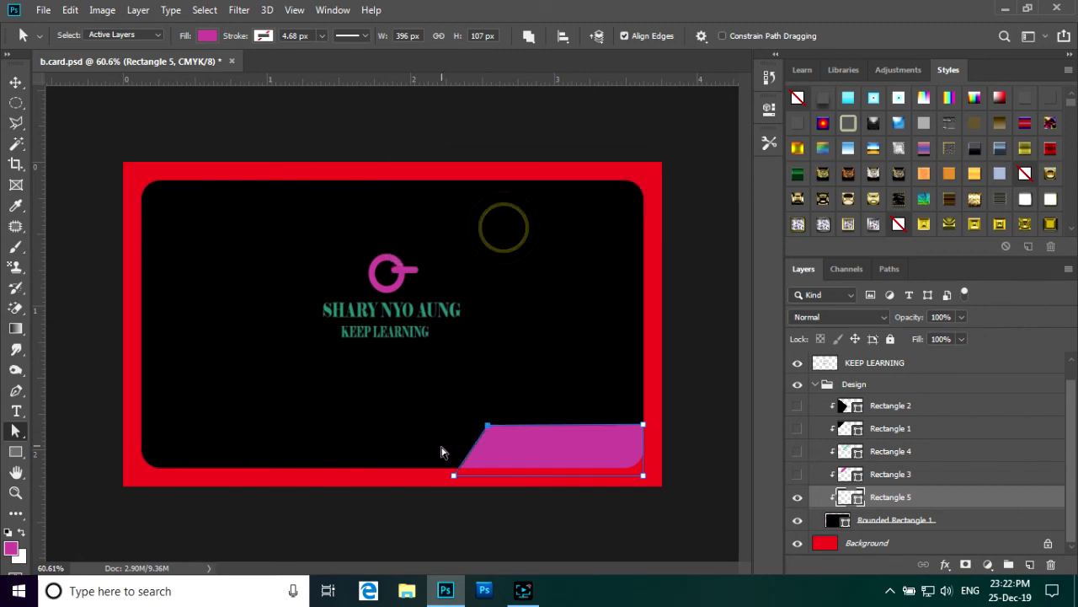
left_click_drag(454, 479, 460, 476)
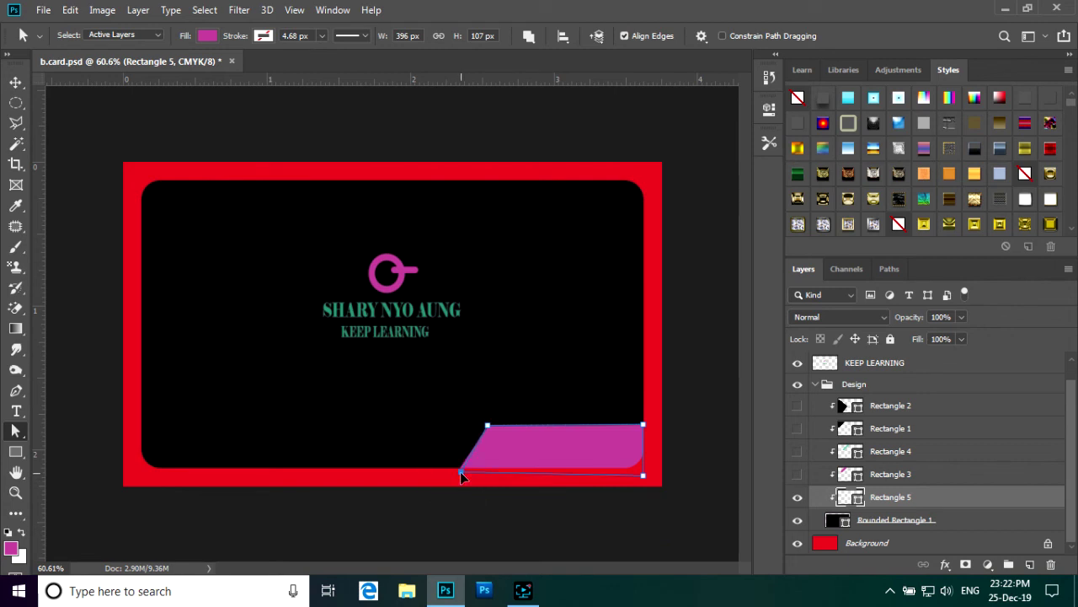
left_click_drag(460, 473, 481, 472)
- Fine-tune the top-left and bottom-right corners into a 334 × 97 px trapezoid
left_click(488, 426)
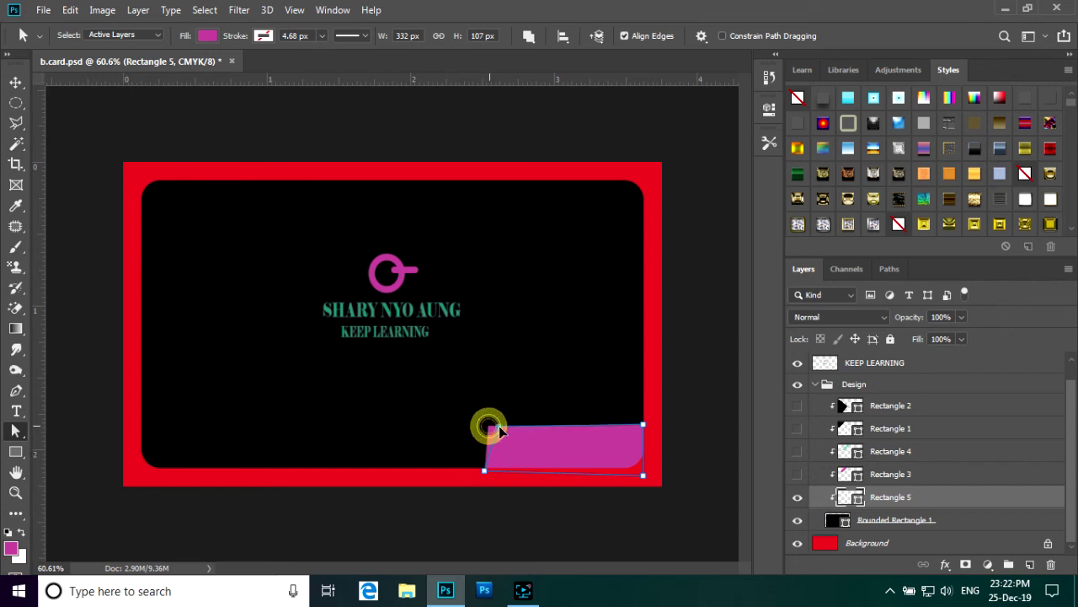
left_click_drag(508, 425, 504, 424)
left_click_drag(504, 431, 503, 435)
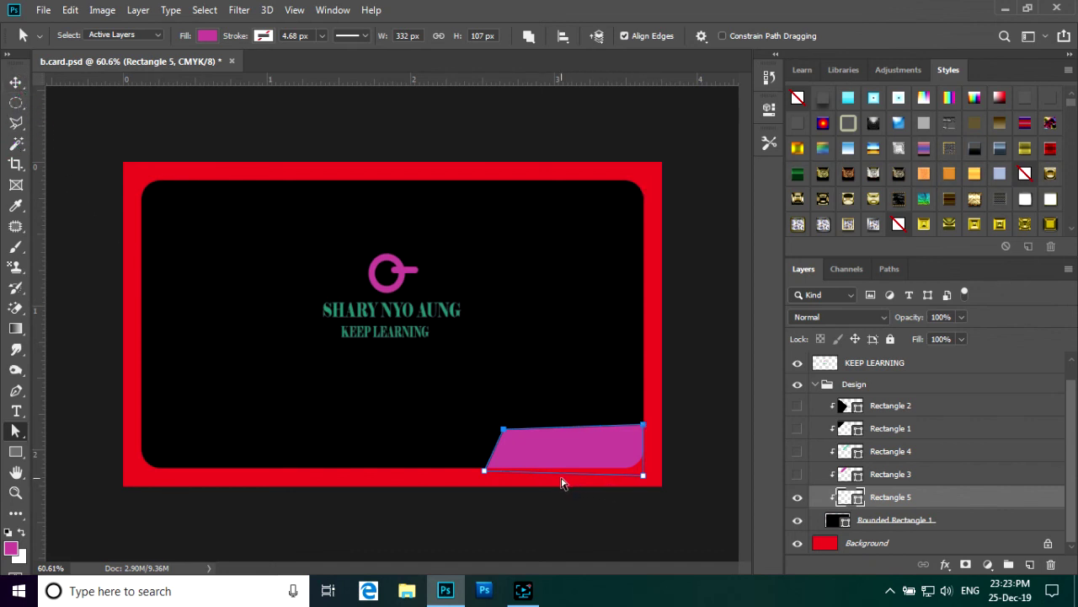
left_click(643, 477)
left_click_drag(642, 477, 642, 466)
left_click_drag(642, 467, 642, 468)
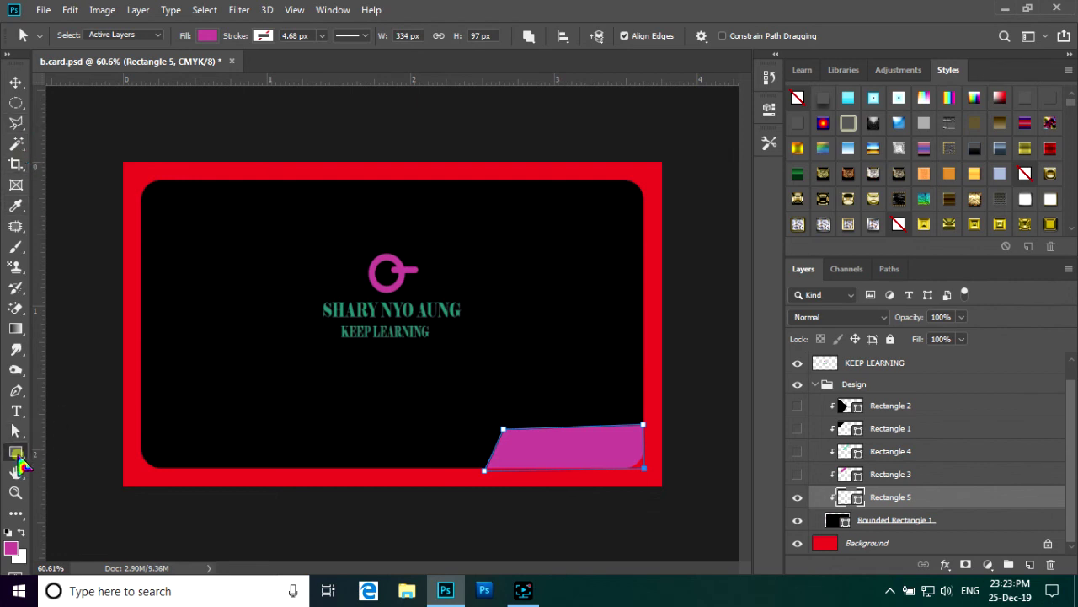
left_click(16, 452)
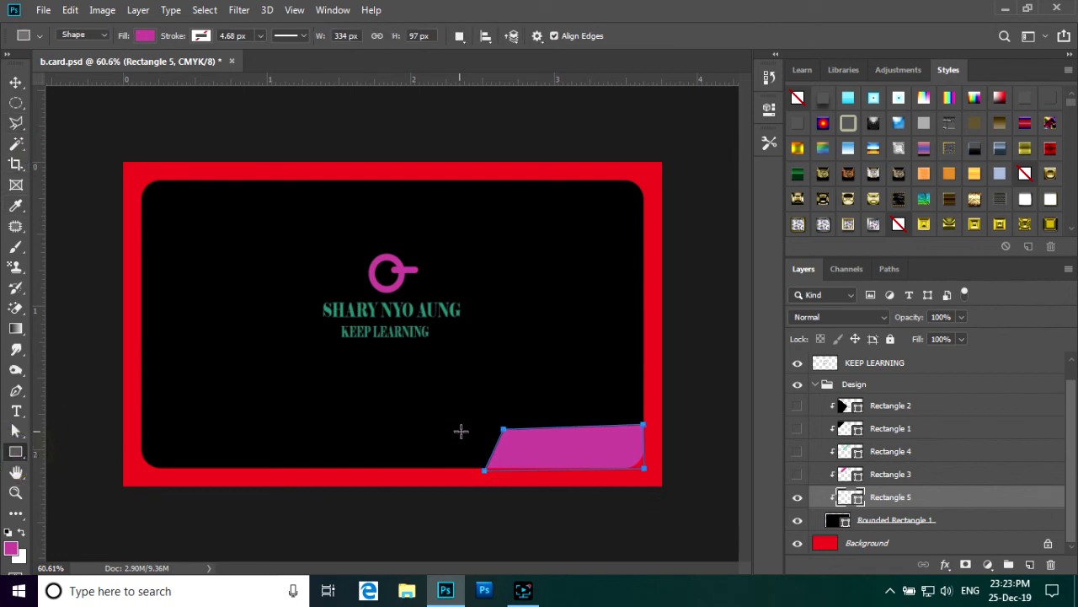
- Draw magenta Rectangle 6, 286 × 106 px, along the bottom edge left of the trapezoid
left_click_drag(491, 429, 355, 478)
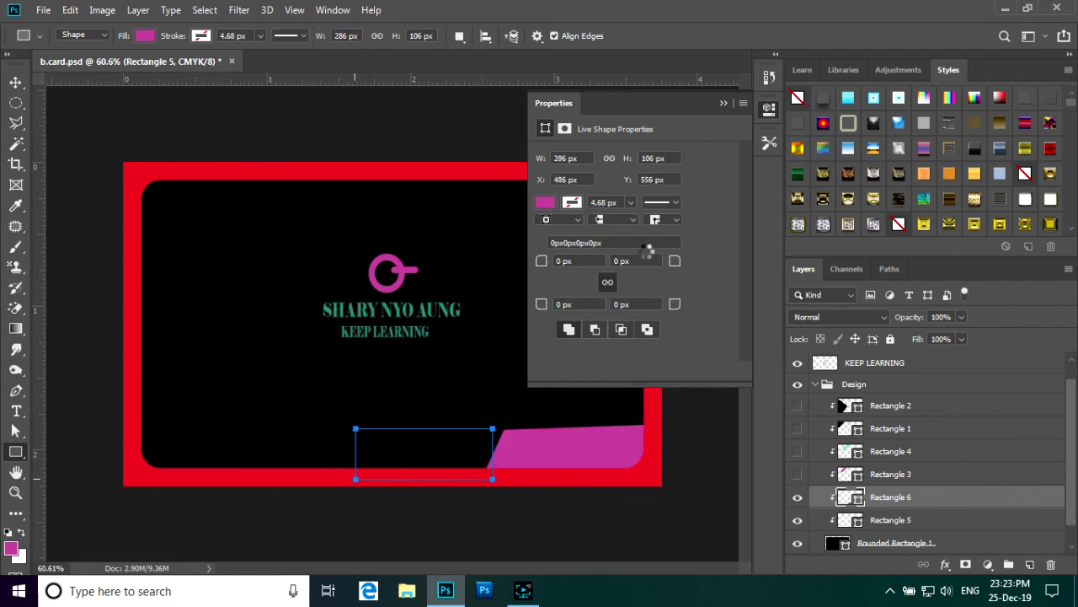
left_click(545, 205)
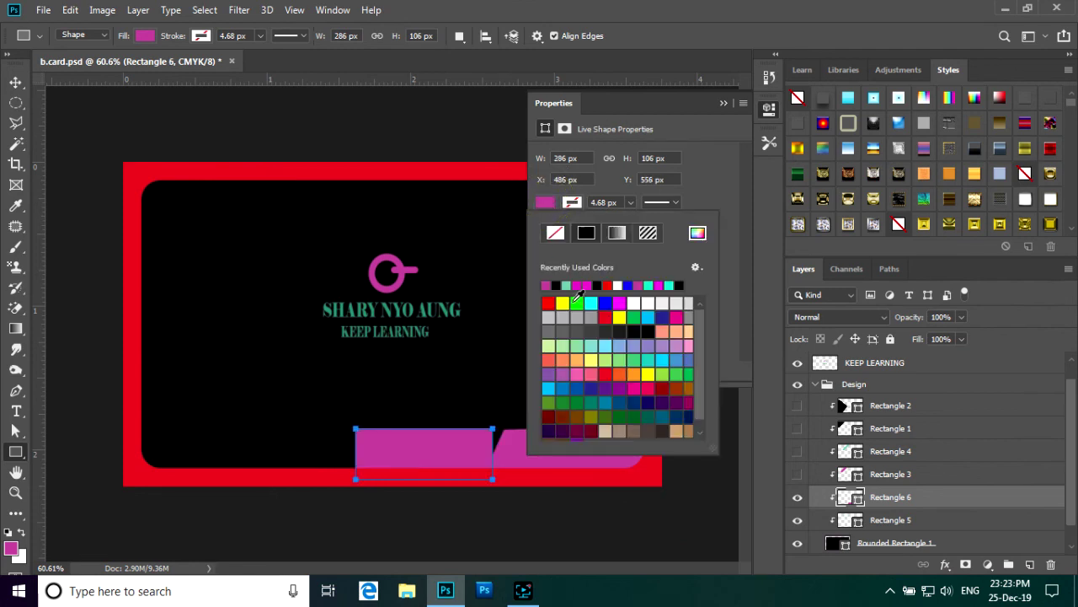
- Fill Rectangle 6 teal and drag both bottom corners sideways to slant it into a parallelogram
left_click(565, 284)
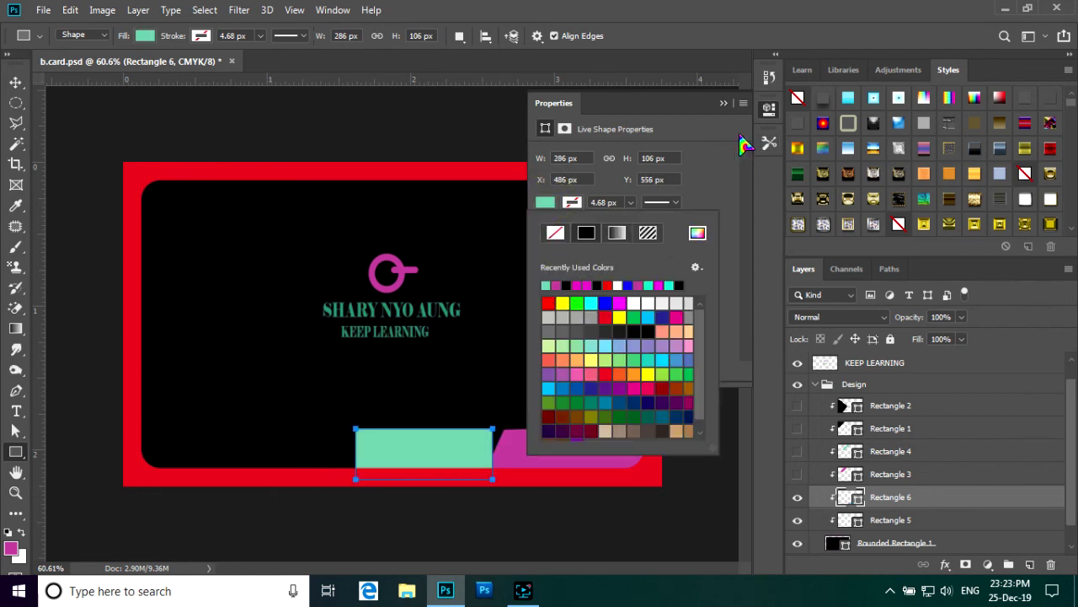
left_click(722, 101)
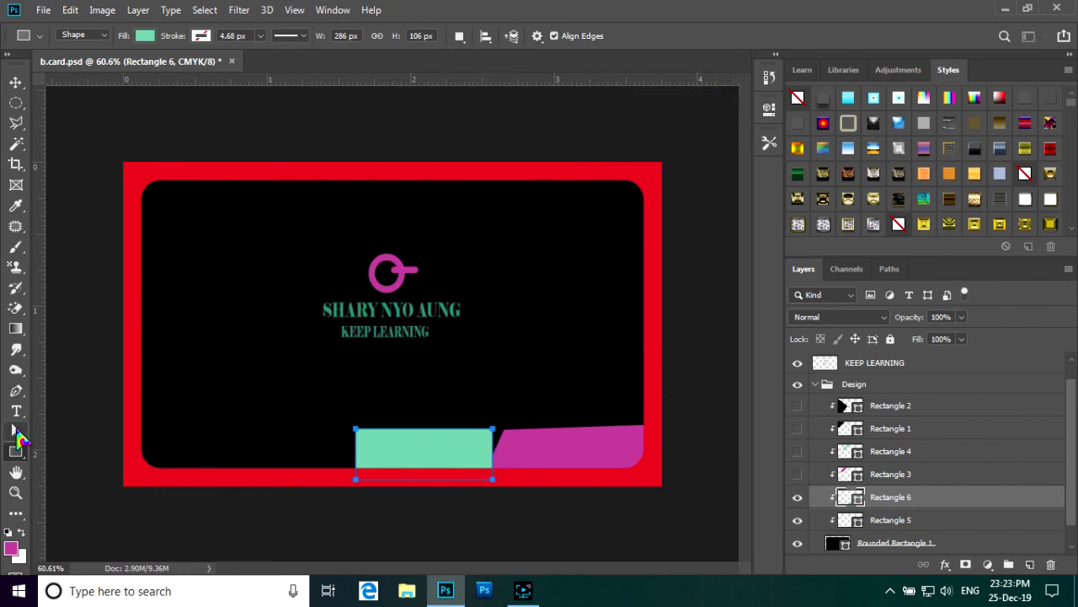
left_click(15, 431)
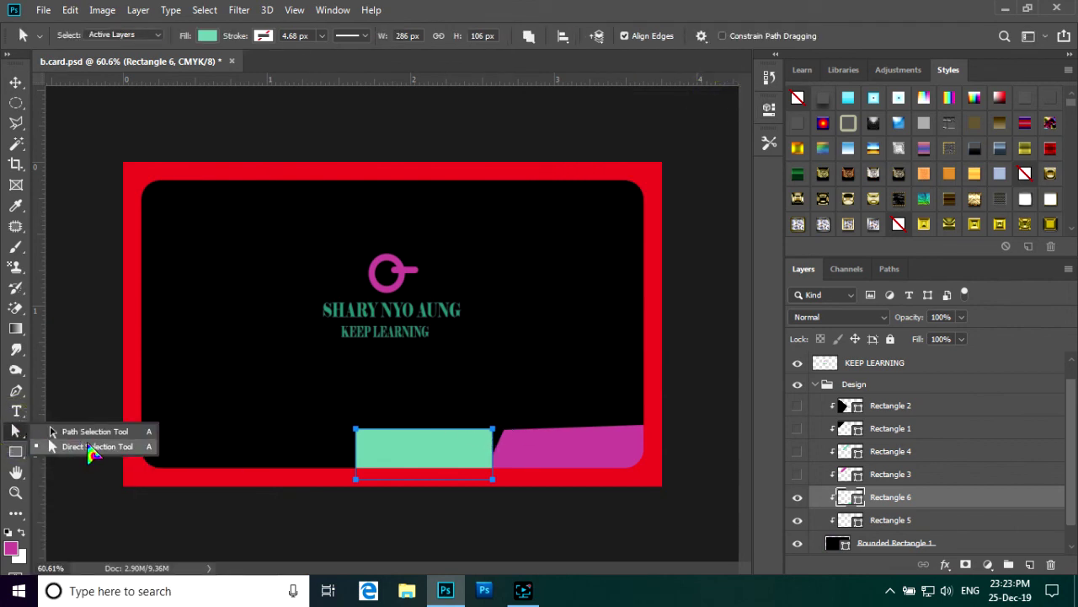
left_click(89, 448)
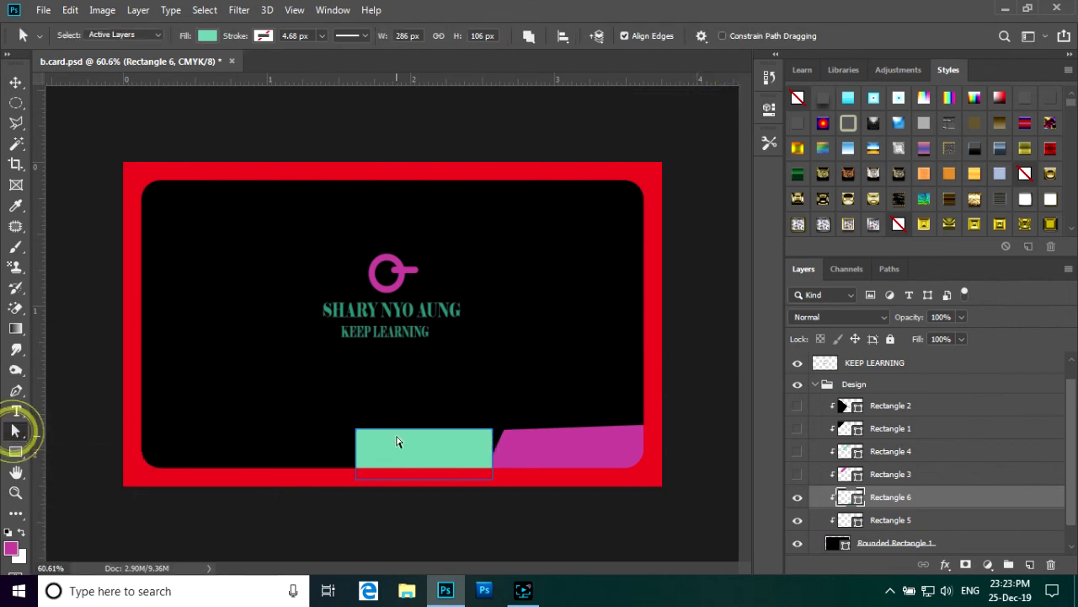
left_click(492, 433)
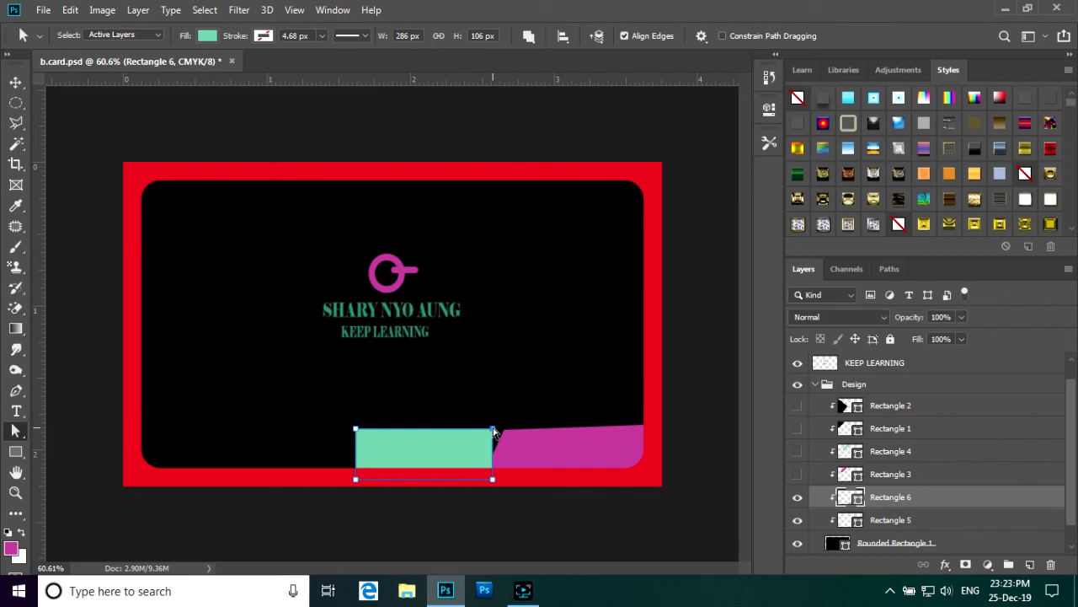
left_click_drag(492, 480, 472, 478)
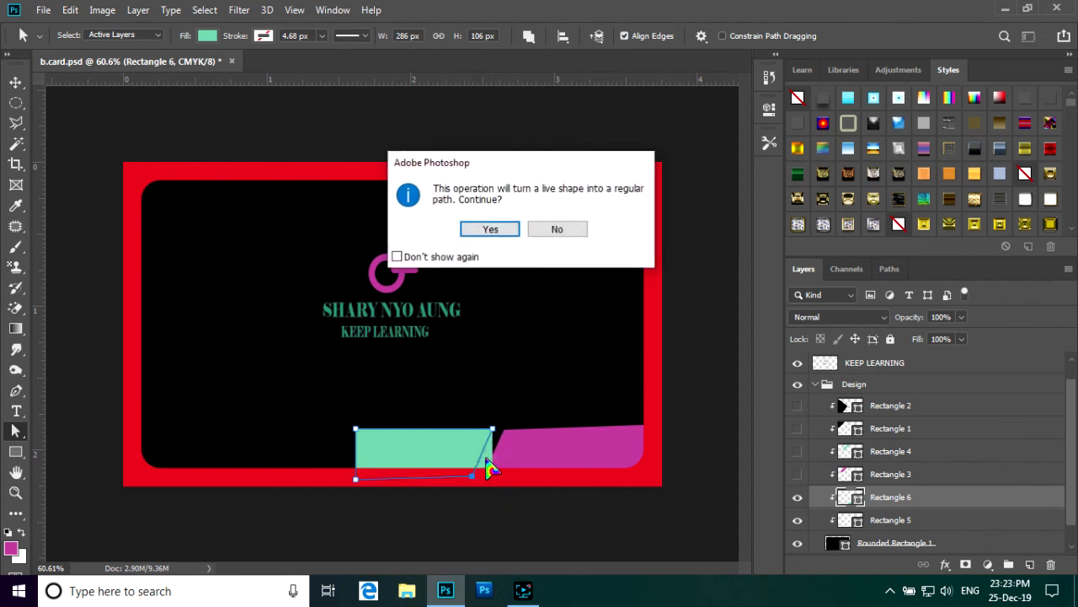
left_click(498, 228)
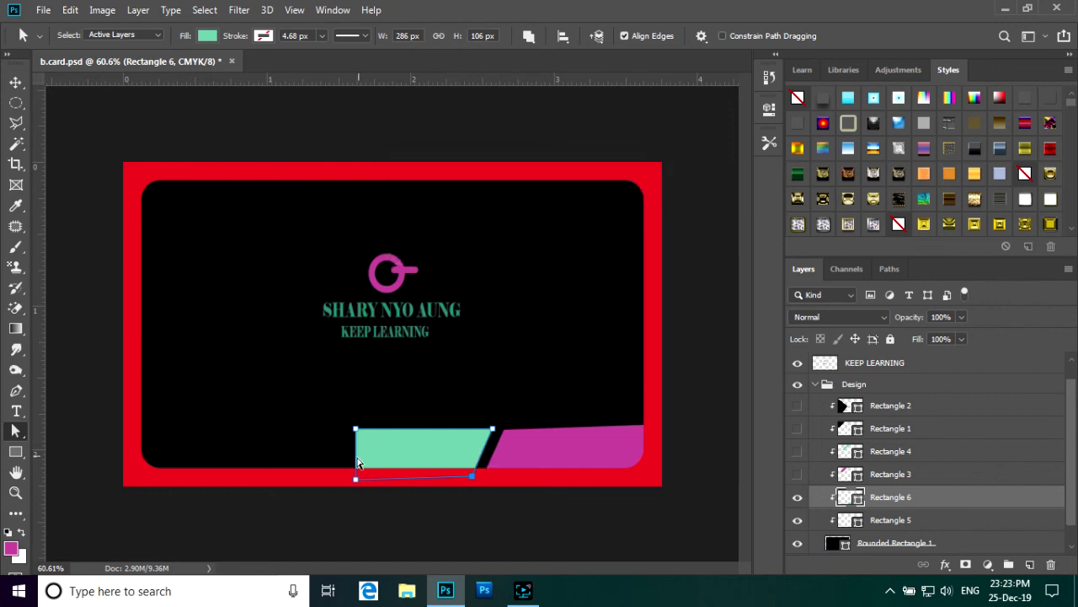
left_click_drag(358, 481, 334, 475)
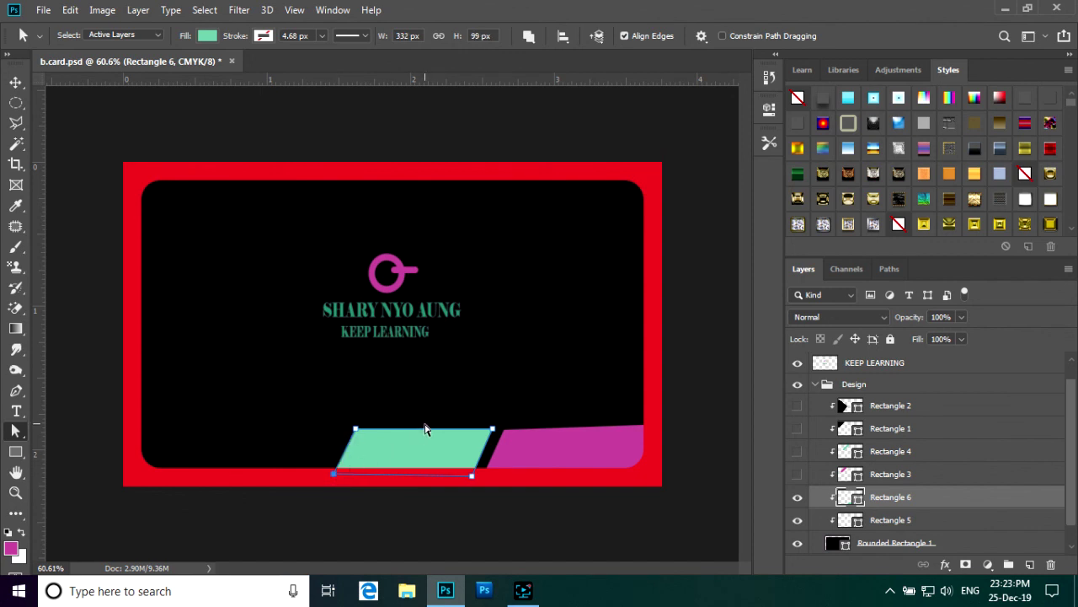
left_click(15, 82)
- Nudge the teal shape two steps right and fit the card on screen
left_click(412, 456)
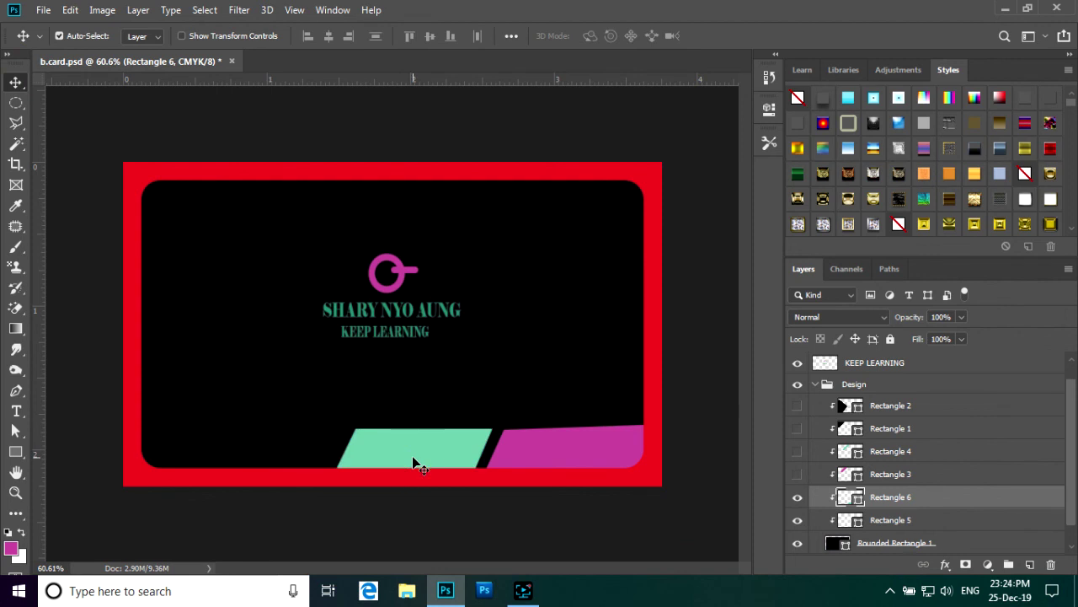
key("Right")
key("Right")
key("Right")
key("Right")
key("Right")
key("Right")
key("Right")
key("Right")
key("Right")
key("Right")
key("Right")
key("Right")
key("Right")
key("Right")
key("Right")
key("Right")
key("Right")
key("Right")
key("Right")
key("Right")
key("Right")
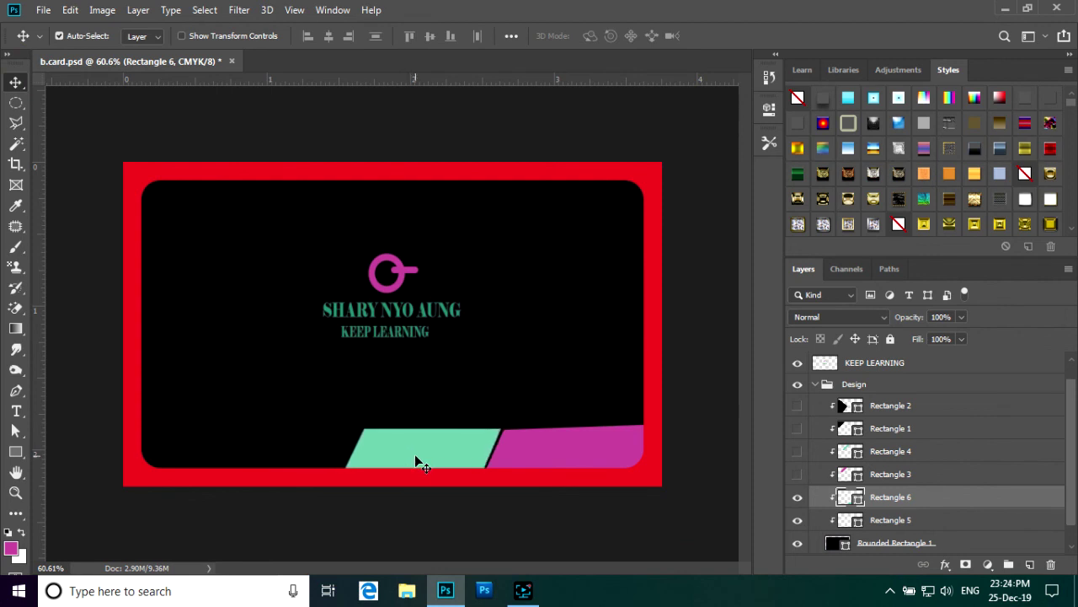
key("Right")
key("Right")
key("Right")
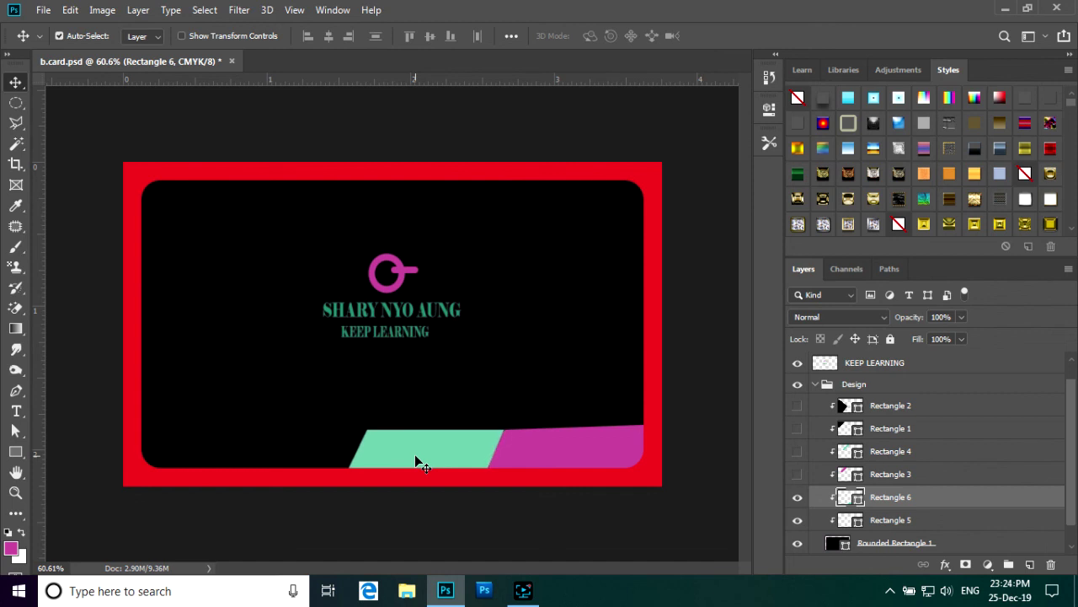
key("ctrl+minus")
key("ctrl+0")
- Rotate the pink shape about 2° and nudge it down so it sits on the bottom edge
left_click(618, 448)
key("ctrl")
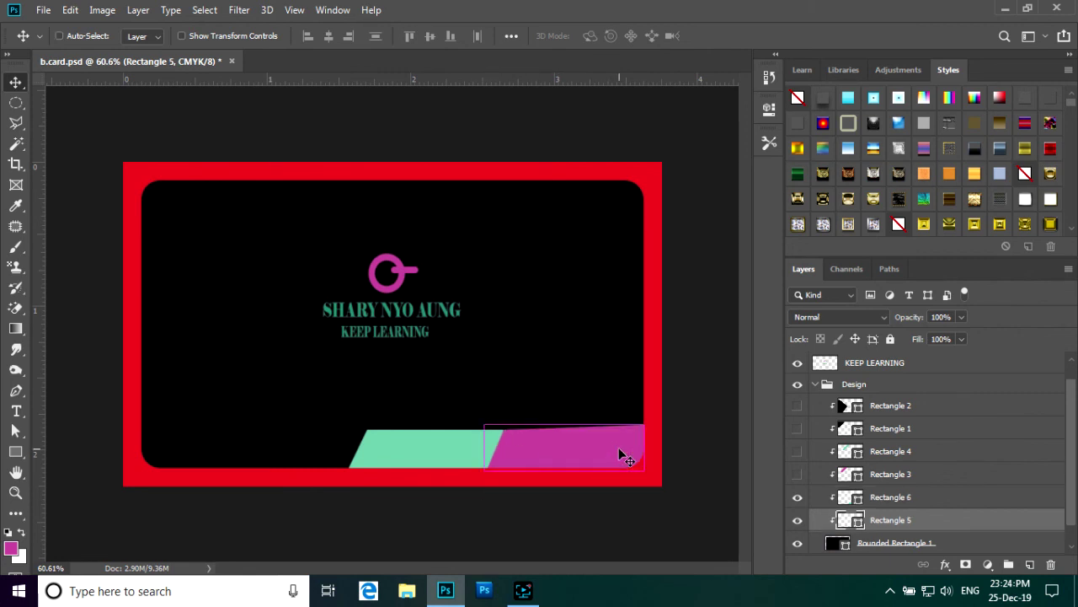
key("ctrl+t")
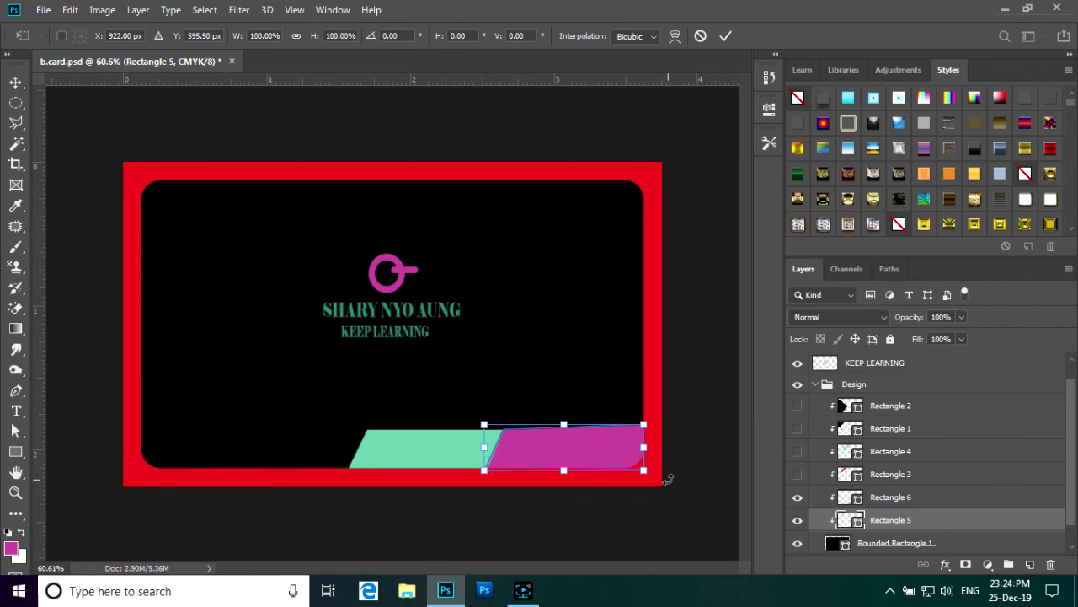
left_click_drag(665, 475, 662, 478)
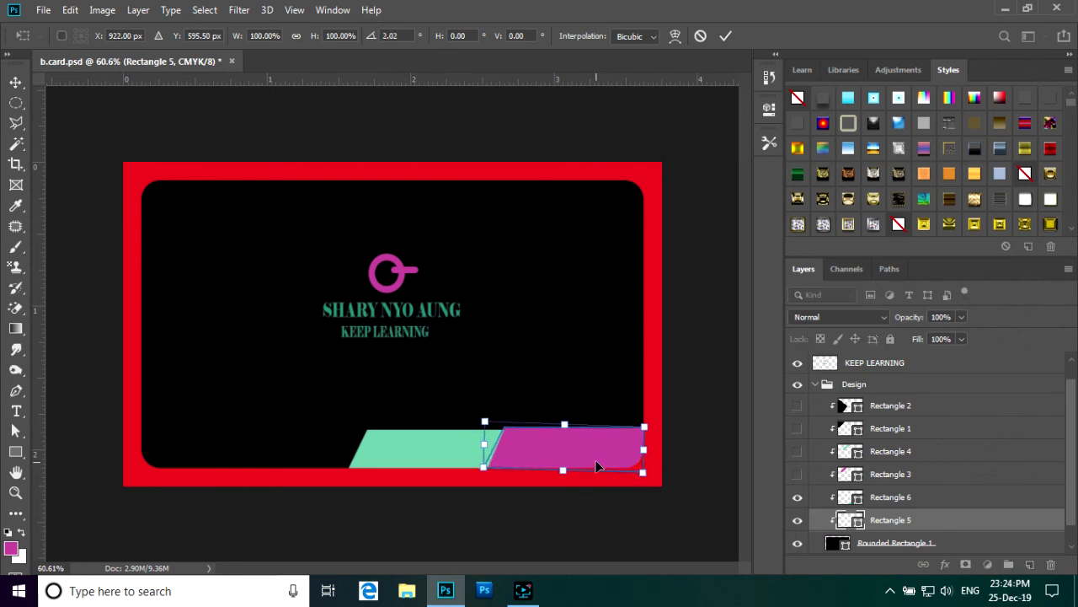
key("Down")
key("Down")
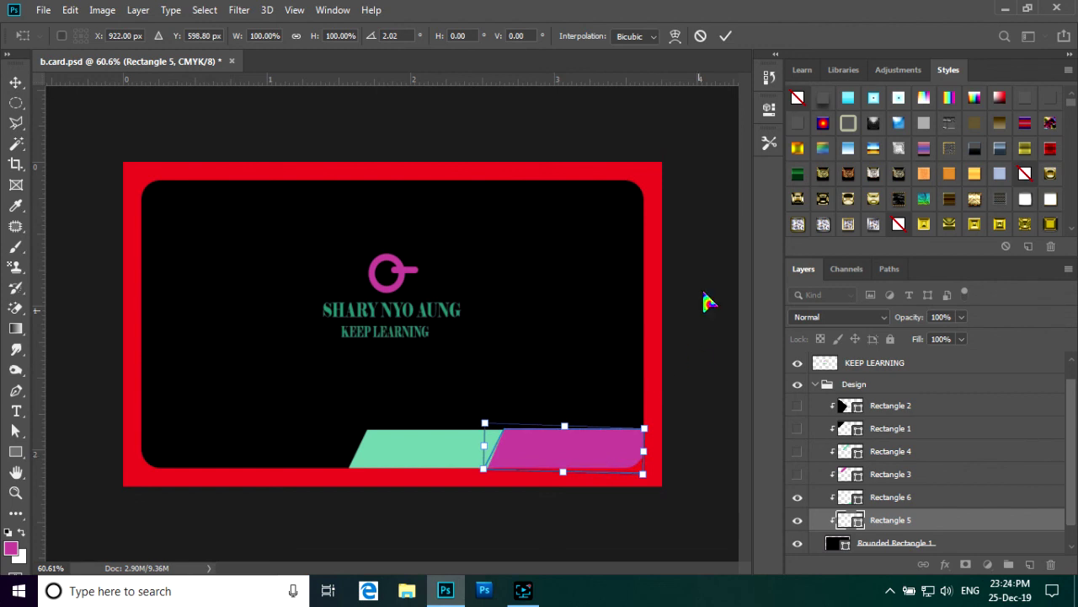
left_click(722, 38)
key("ctrl+0")
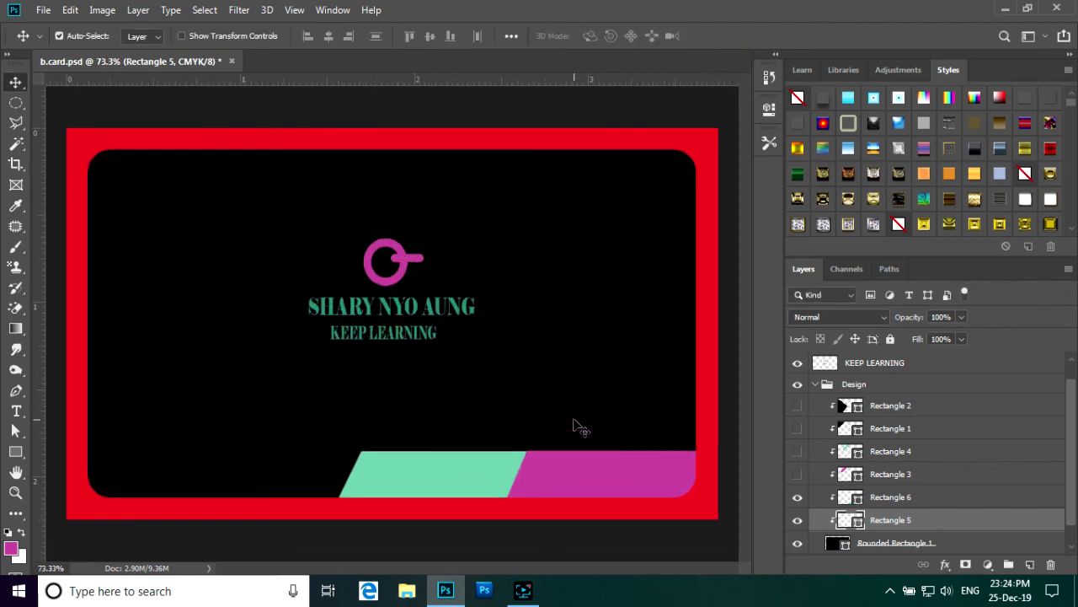
key("ctrl+minus")
- Nudge the teal shape slightly right so it butts against the pink bar
left_click(474, 466)
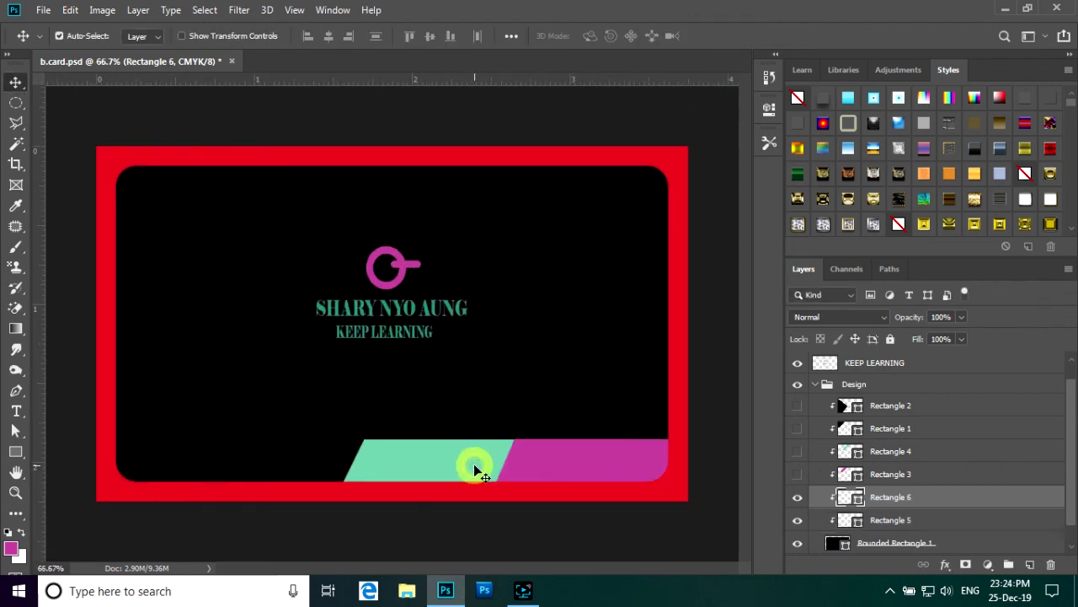
key("Right")
scroll(497, 403, "down", 1)
scroll(496, 396, "down", 1)
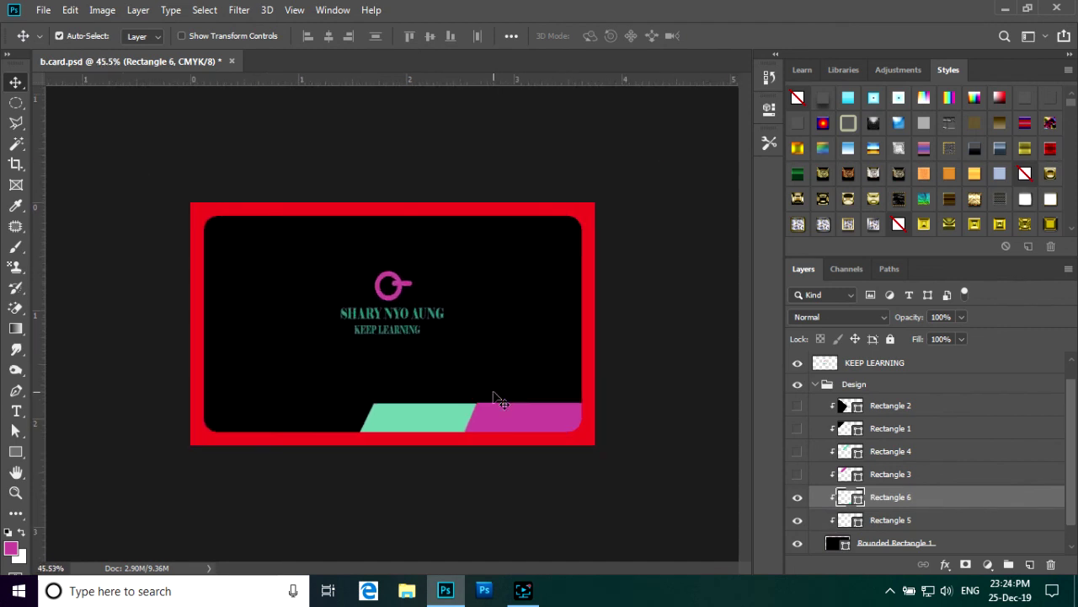
scroll(495, 395, "up", 1)
scroll(495, 396, "up", 1)
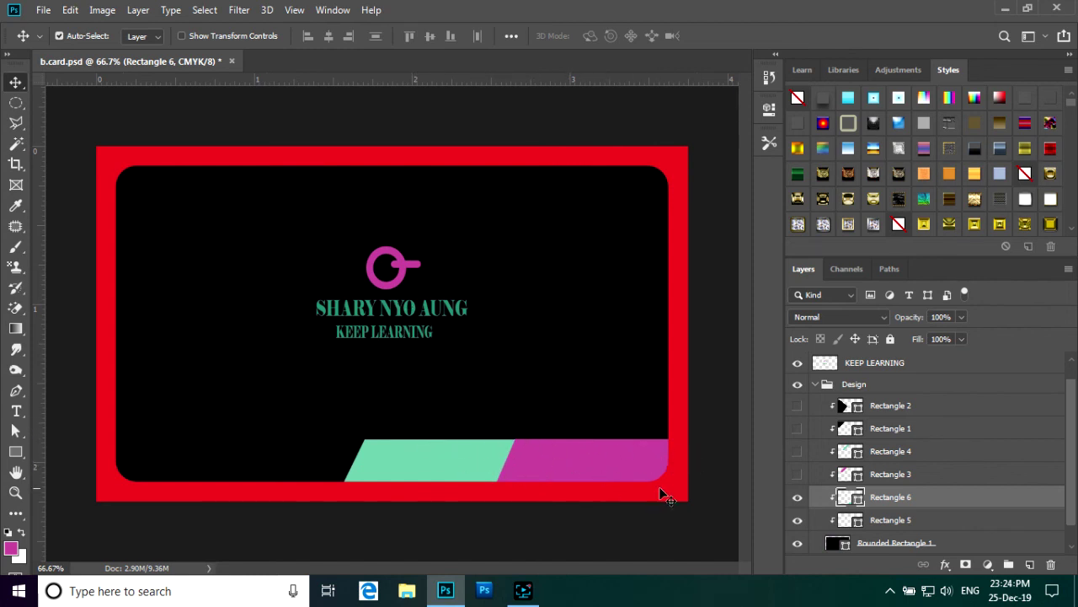
left_click(19, 85)
- Hide the red Background layer to expose transparency and save the changes
scroll(871, 493, "down", 1)
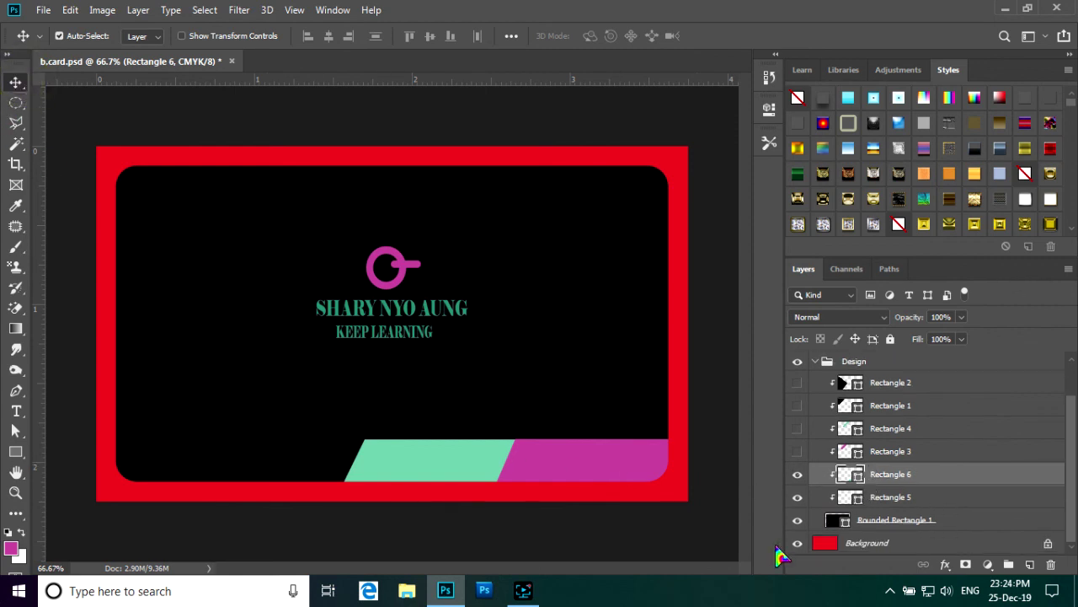
left_click(797, 544)
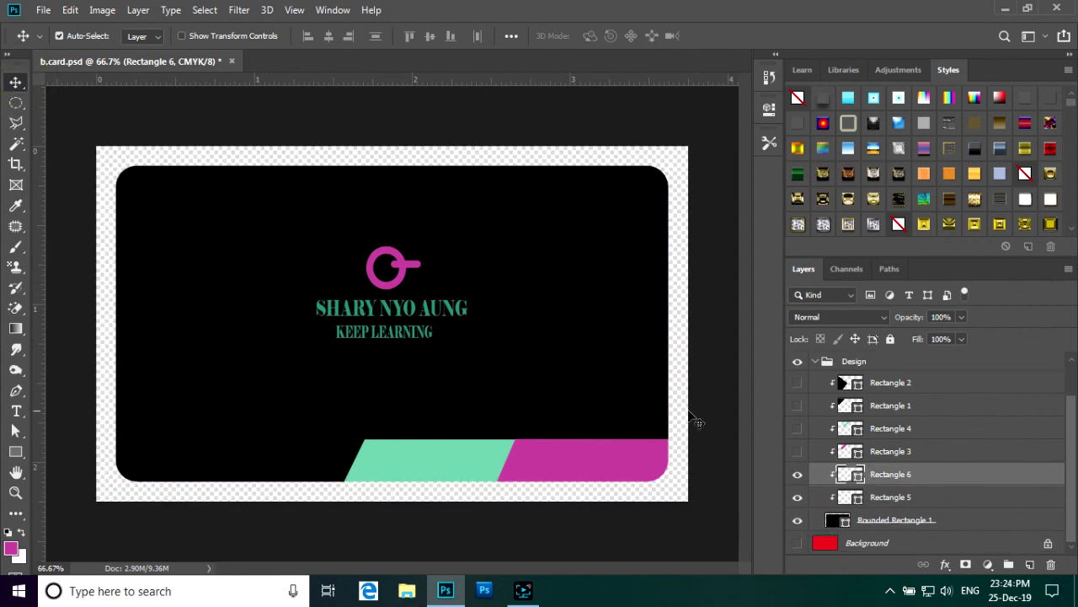
key("ctrl+s")
- Save the card back as 'b.card 2', accepting the Photoshop format options
left_click(43, 10)
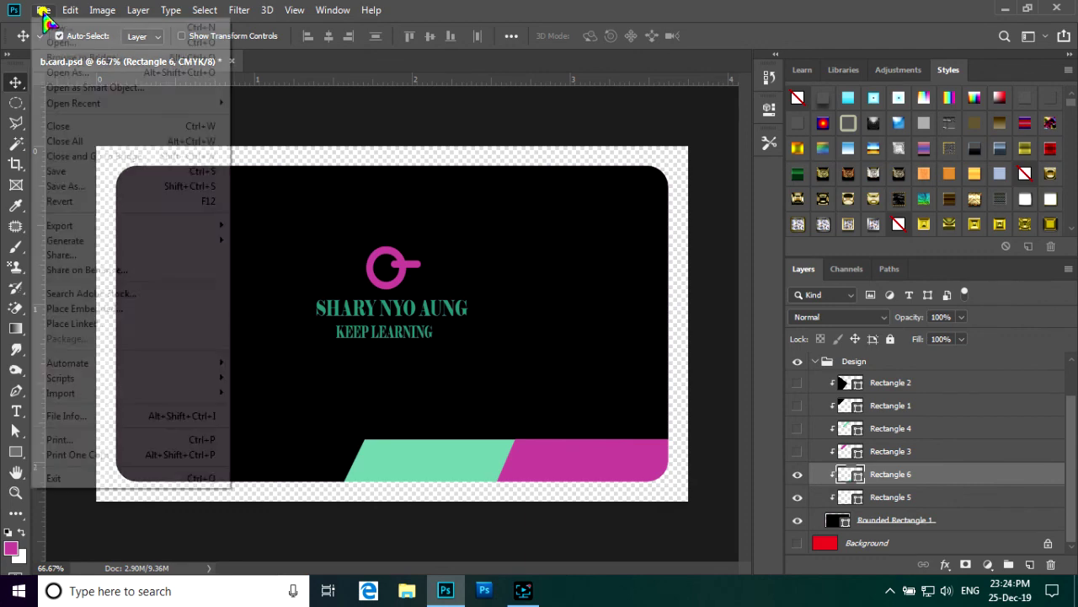
left_click(88, 193)
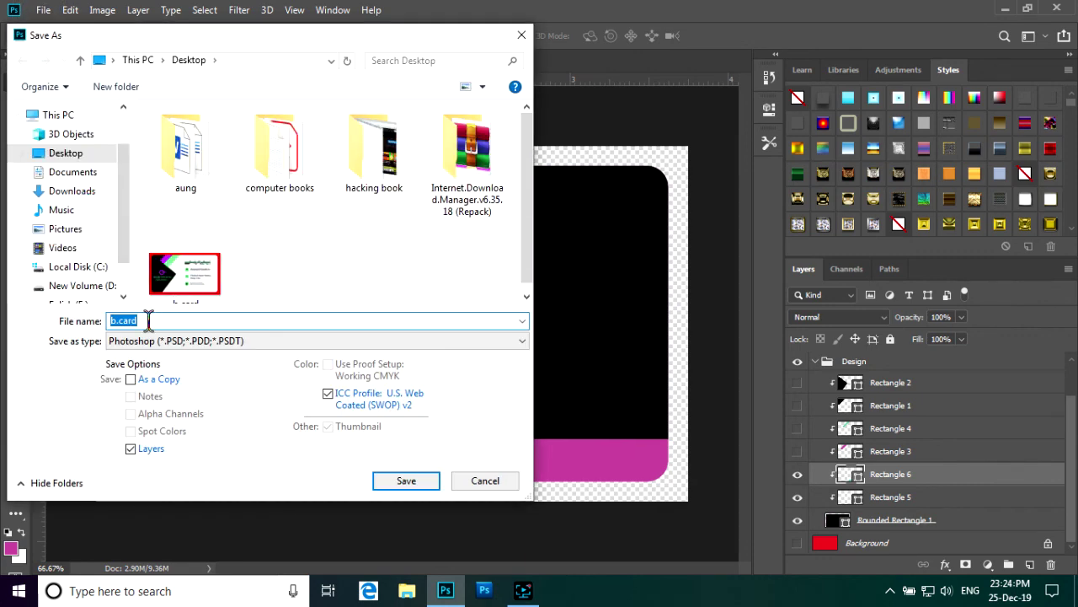
left_click(149, 320)
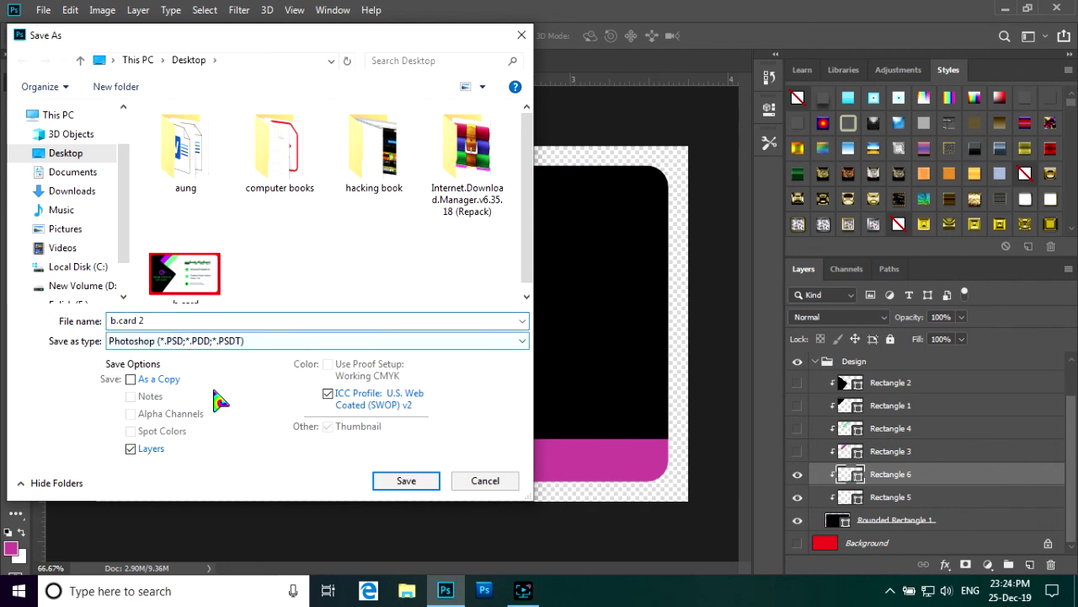
left_click(410, 484)
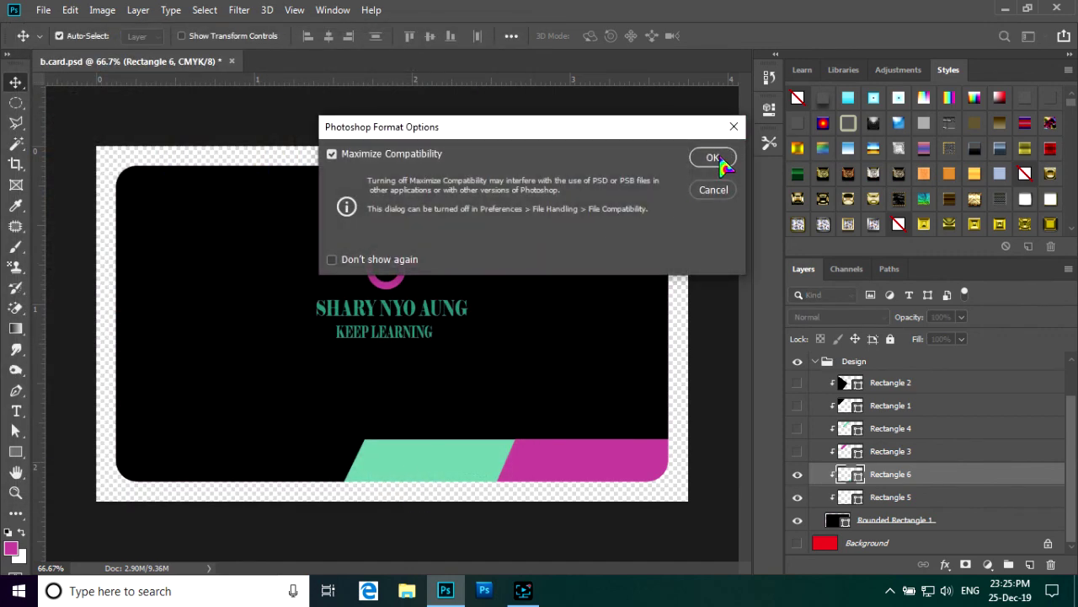
left_click(715, 158)
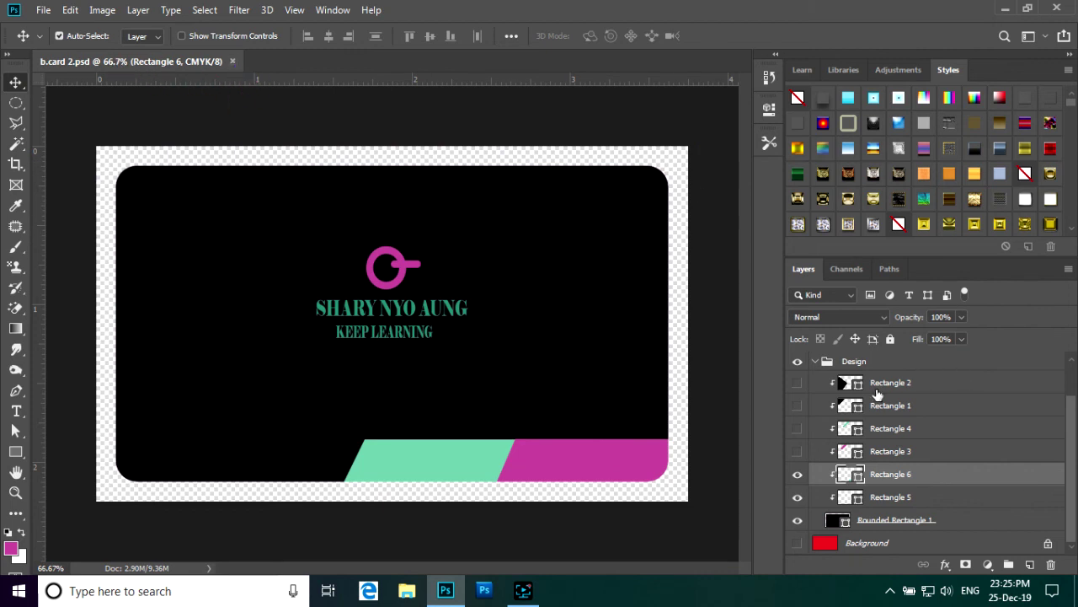
- Close b.card 2, then reopen both b.card and b.card 2 together
left_click(233, 62)
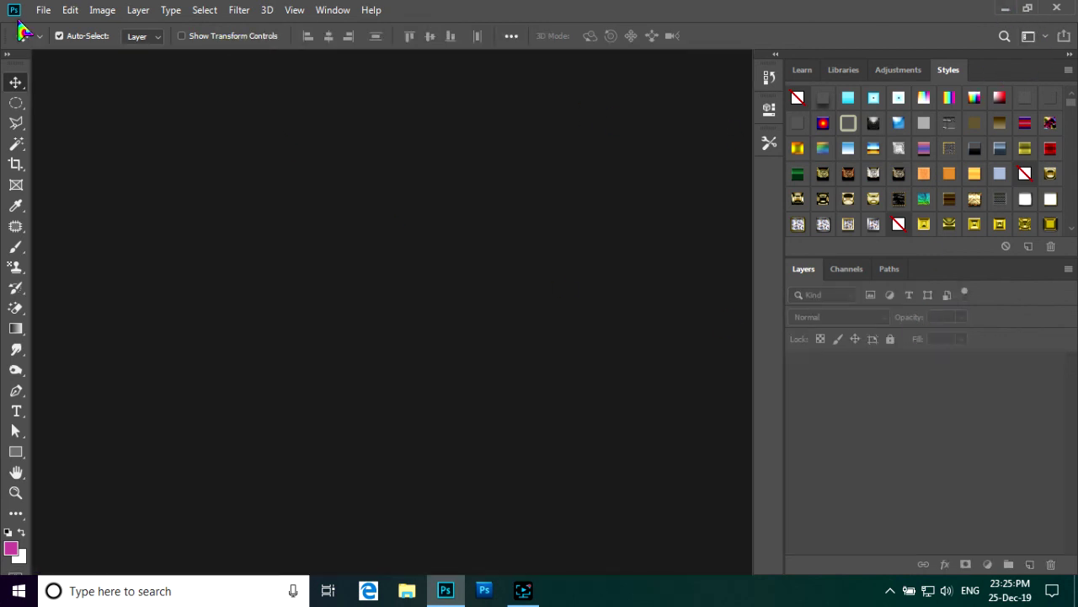
left_click(42, 10)
left_click(55, 44)
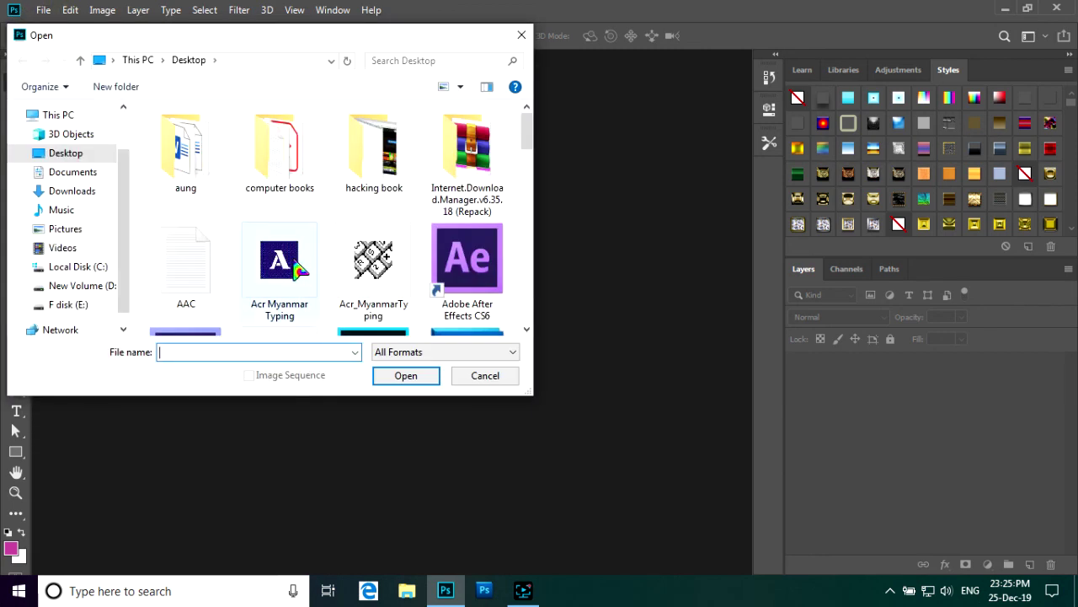
scroll(291, 280, "down", 3)
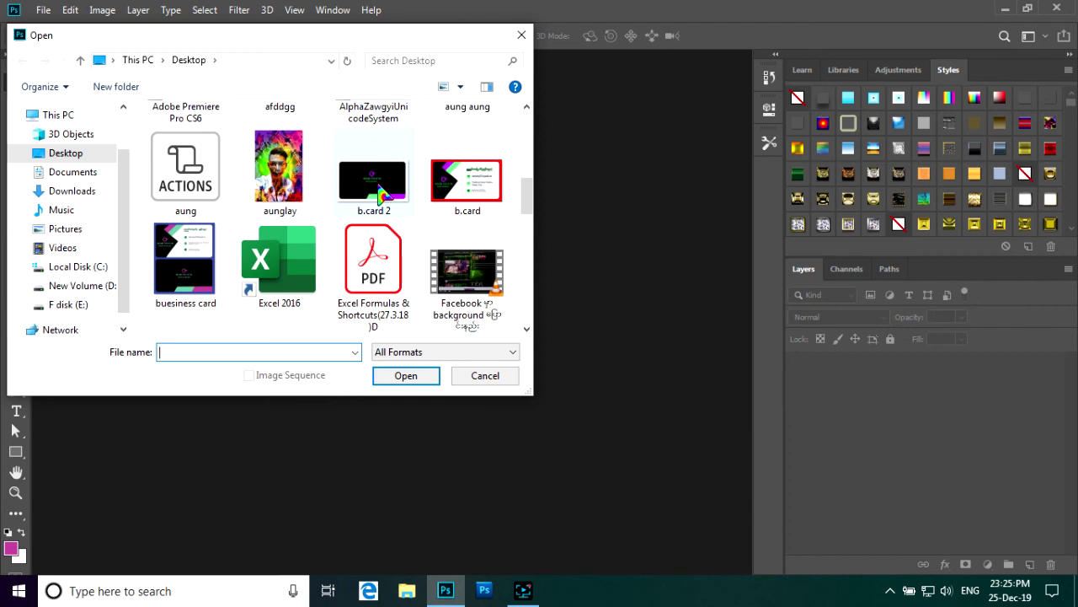
left_click(472, 199)
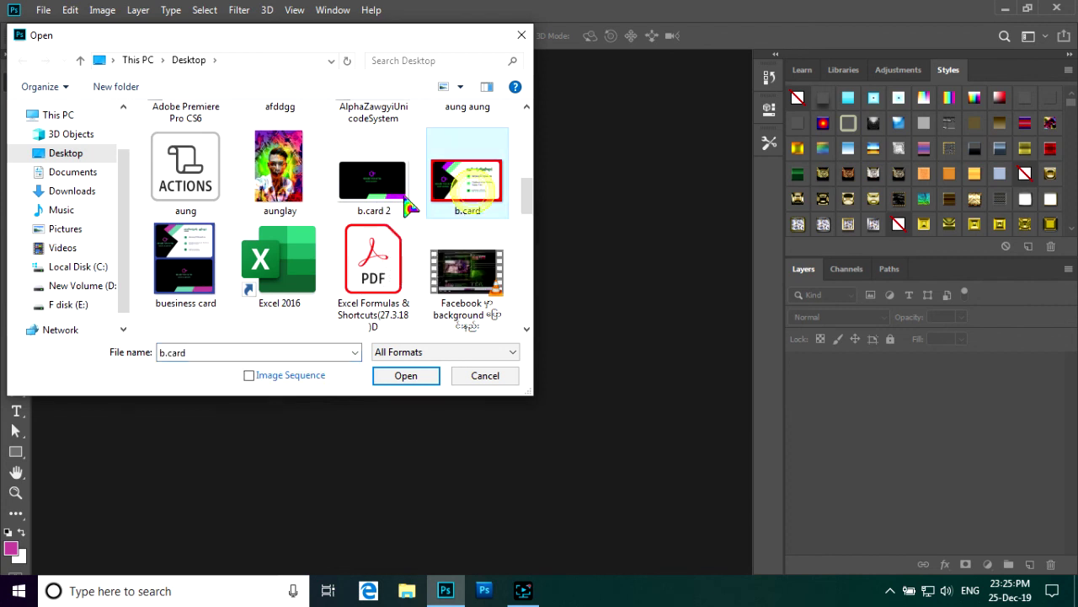
left_click(389, 194, "ctrl")
left_click(406, 376)
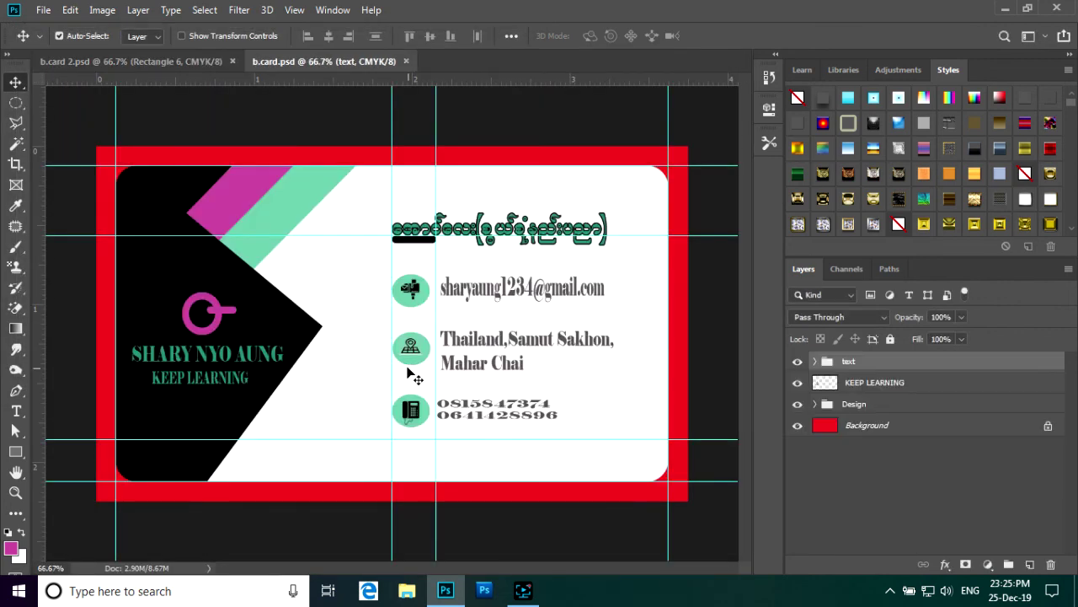
- Clear all guides from b.card and hide its red background
left_click(288, 9)
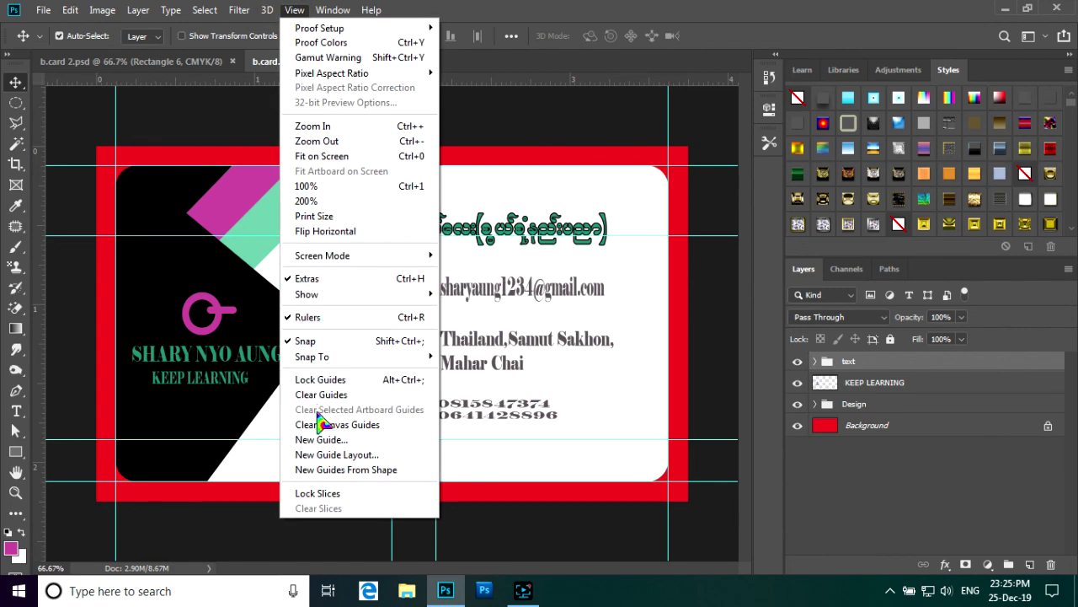
left_click(325, 395)
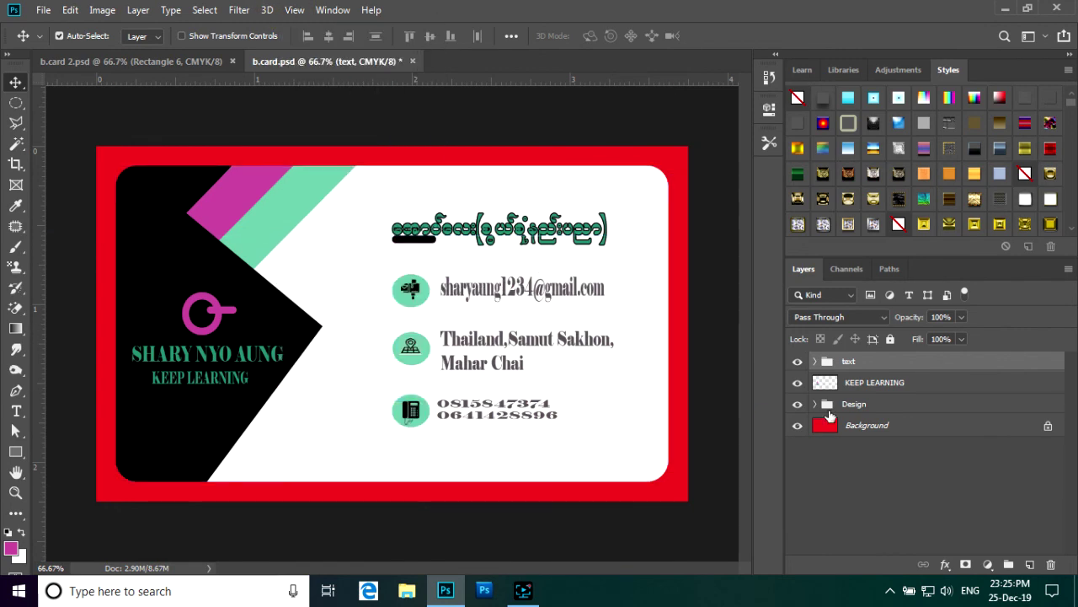
left_click(796, 427)
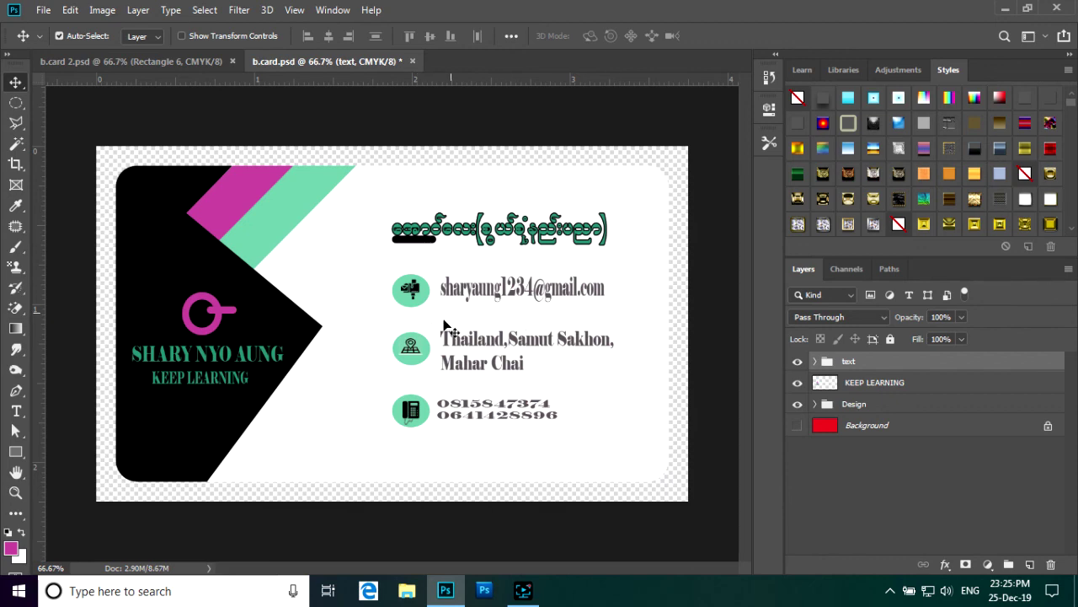
- Switch between b.card and b.card 2, then undo and redo on b.card 2
left_click(193, 62)
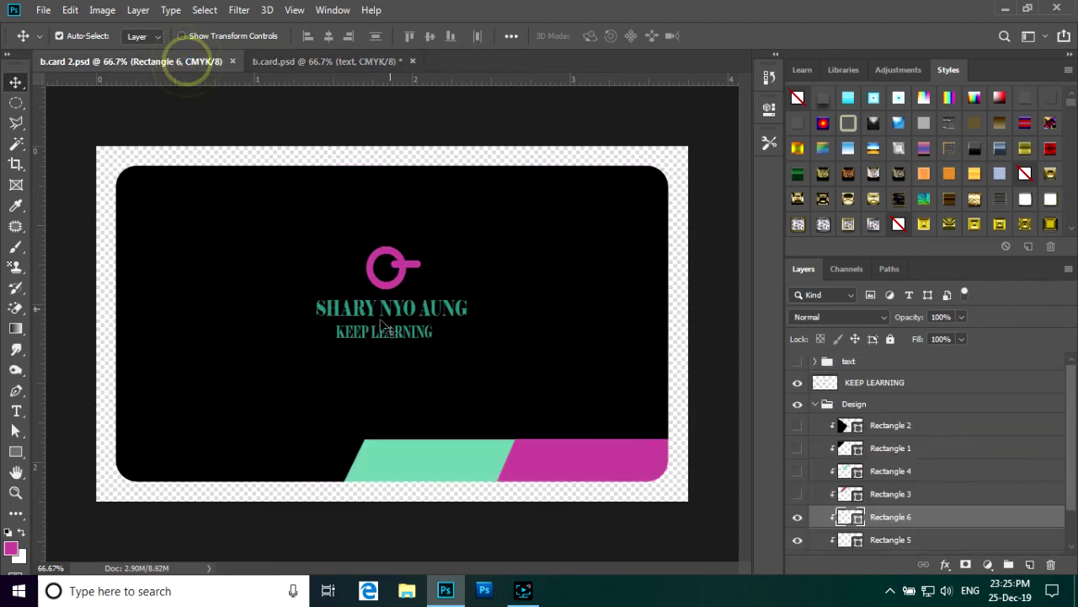
left_click(367, 61)
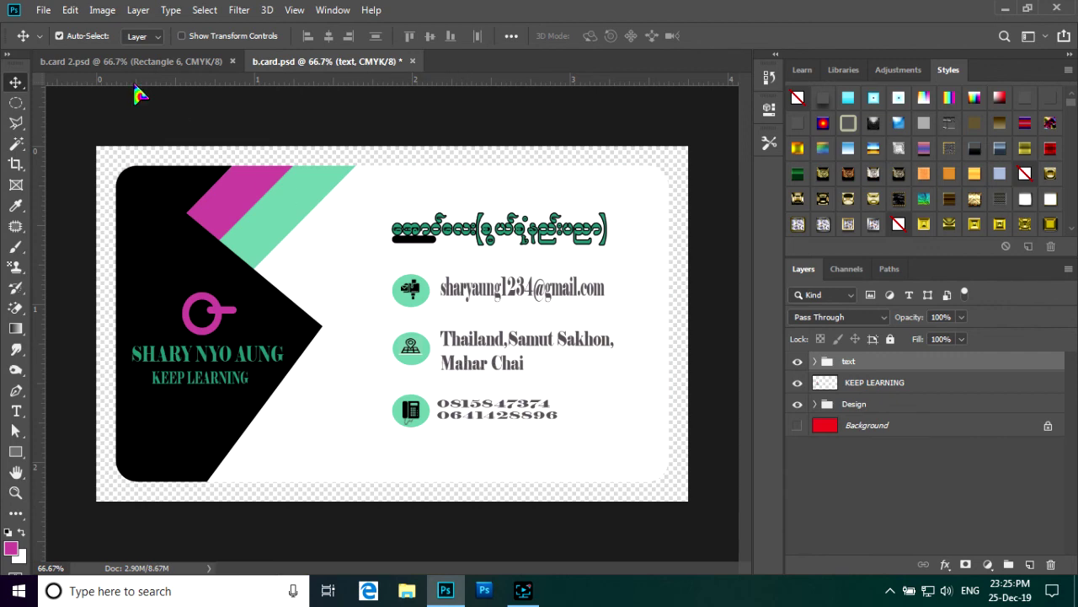
left_click(161, 61)
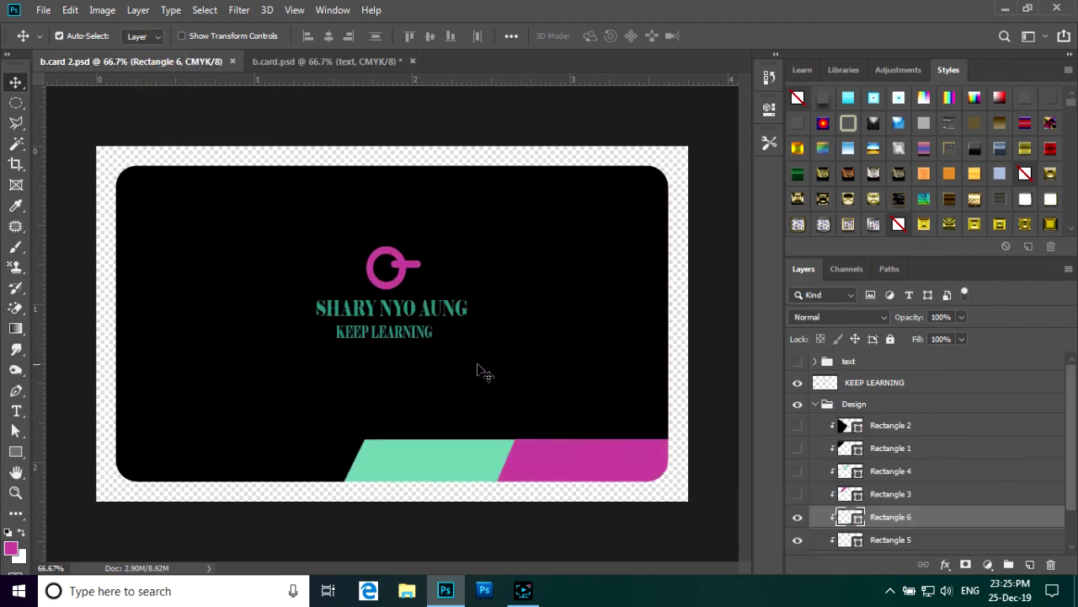
key("ctrl+z")
key("ctrl+z")
key("ctrl+z")
key("ctrl+shift+z")
key("ctrl+shift+z")
key("ctrl+shift+z")
- Zoom in and out on b.card 2 to inspect the card back's bottom band
scroll(477, 368, "up", 3)
scroll(479, 374, "down", 1)
scroll(480, 379, "up", 3)
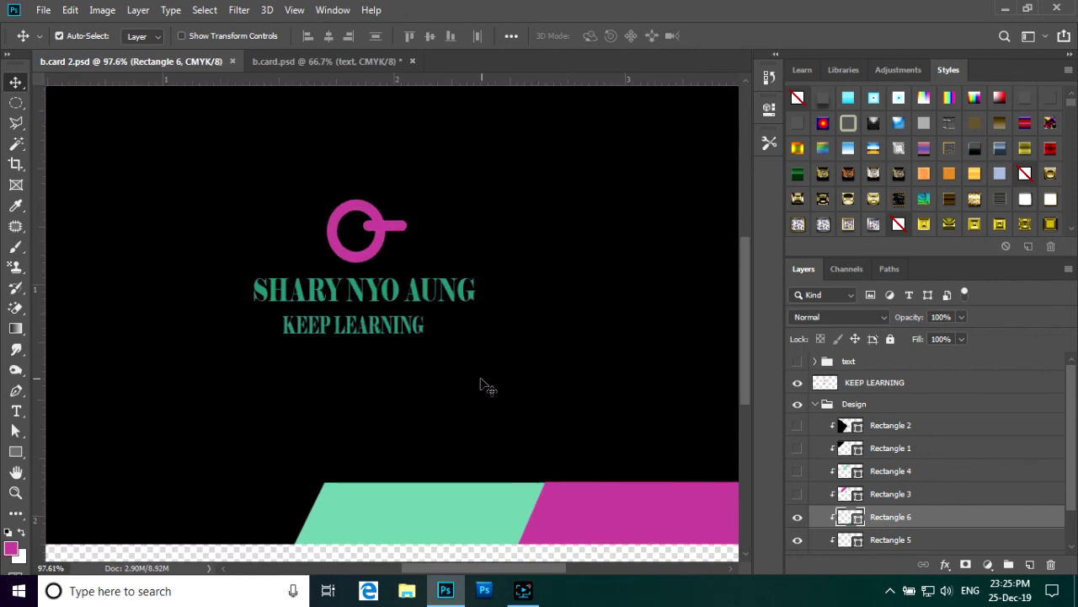
scroll(480, 385, "down", 3)
scroll(477, 386, "up", 2)
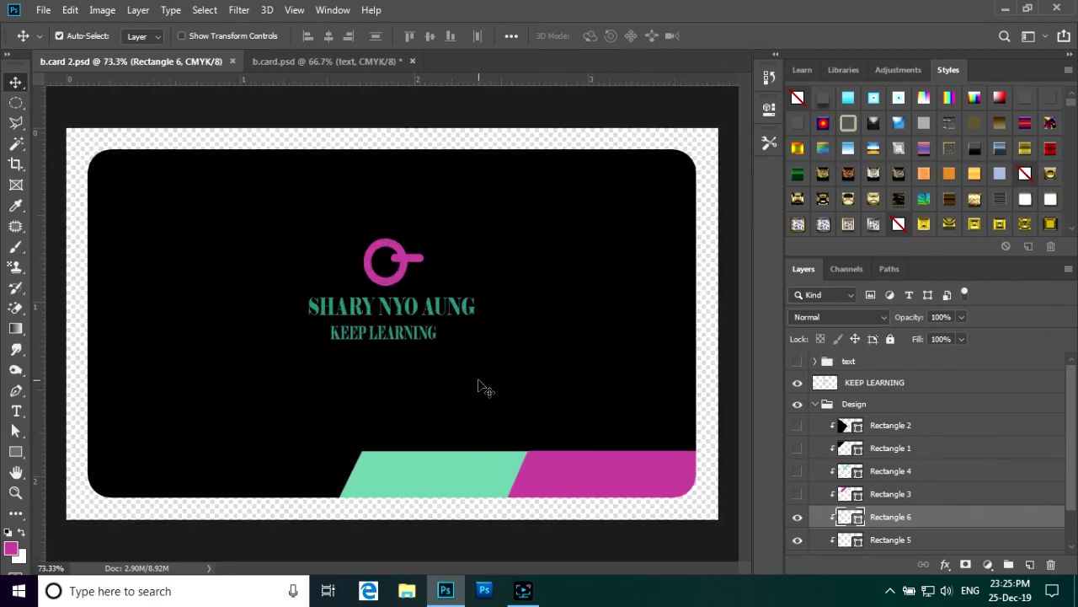
scroll(479, 384, "up", 1)
scroll(477, 384, "down", 2)
scroll(476, 385, "up", 4)
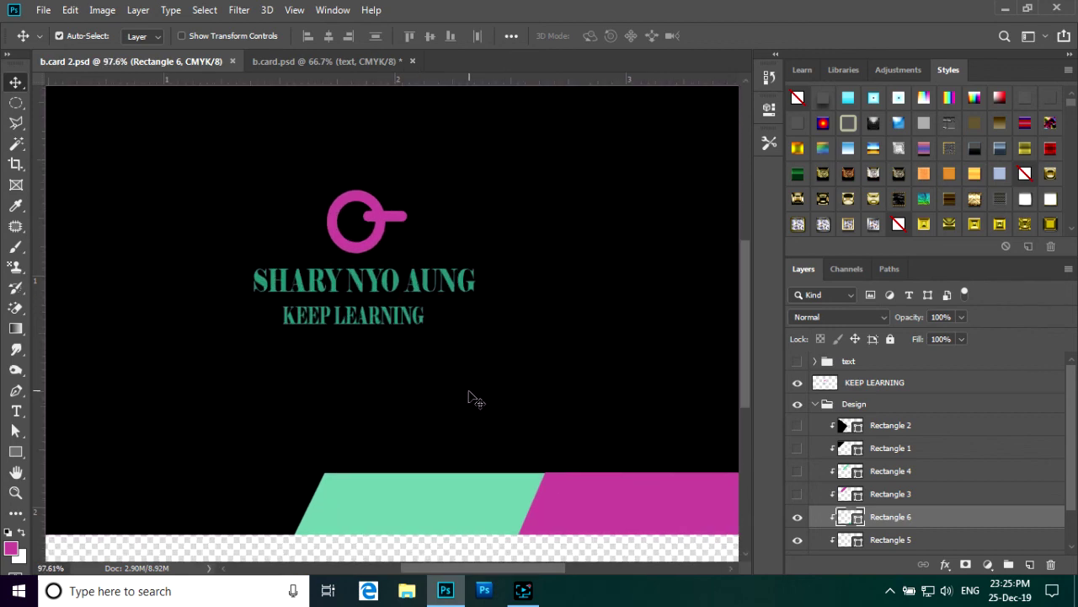
scroll(467, 396, "down", 2)
scroll(465, 392, "up", 2)
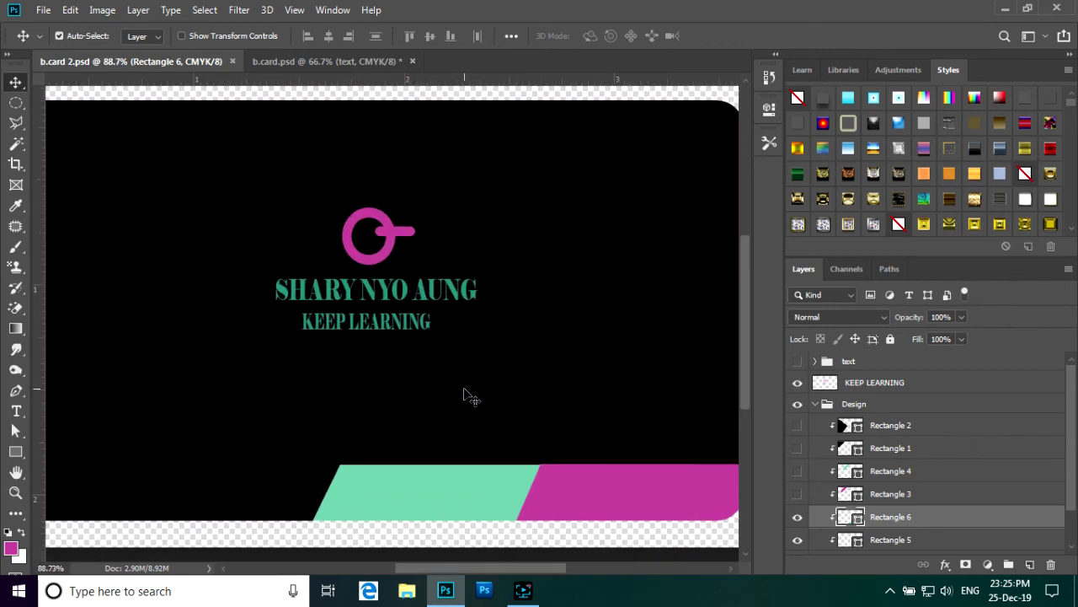
scroll(468, 395, "down", 1)
left_click(524, 590)
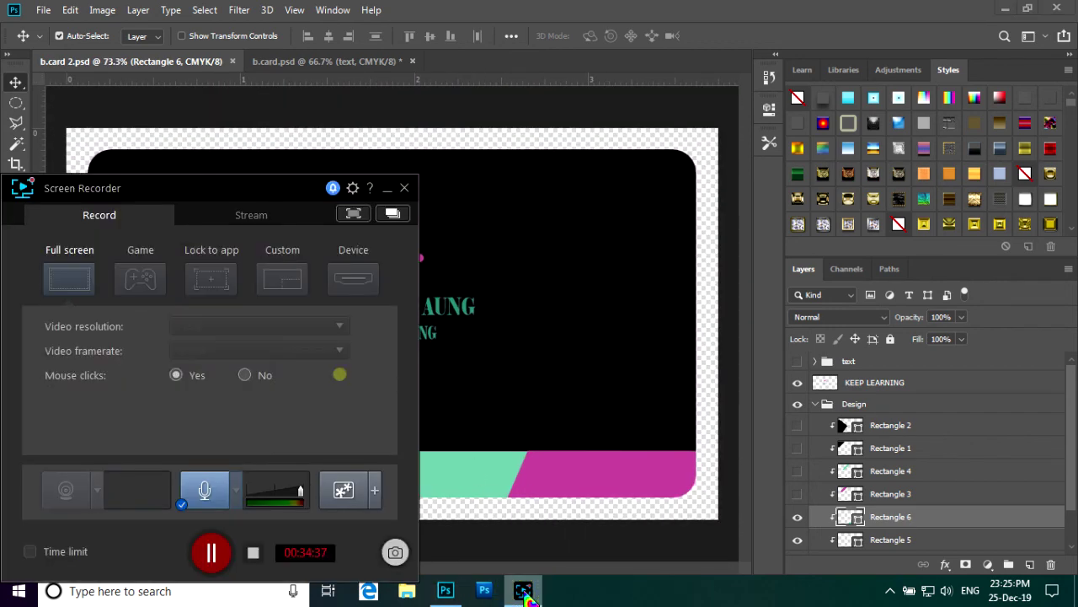